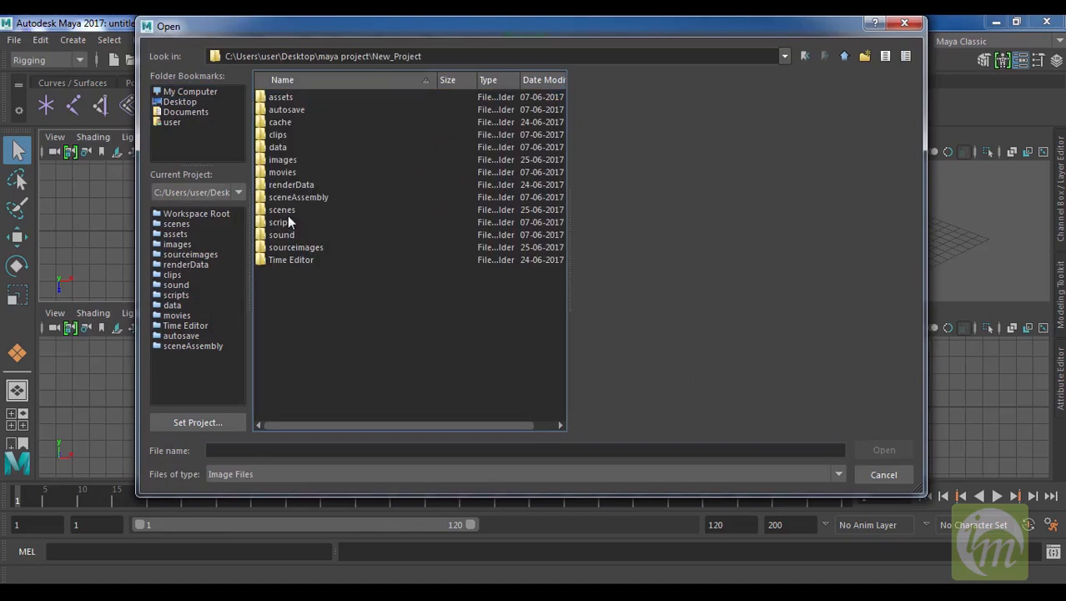
# Step: Preview the images in the sourceimages and maya reference folders up to FInger.jpg, and close the file browser without importing
pyautogui.click(294, 249)
pyautogui.doubleClick(295, 247)
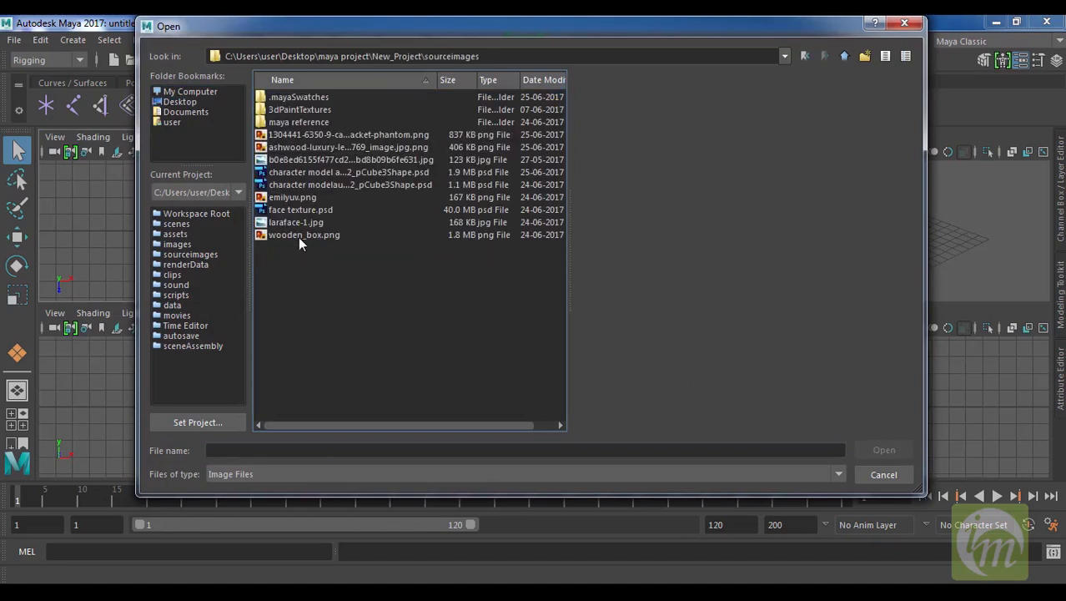
pyautogui.click(326, 134)
pyautogui.click(338, 147)
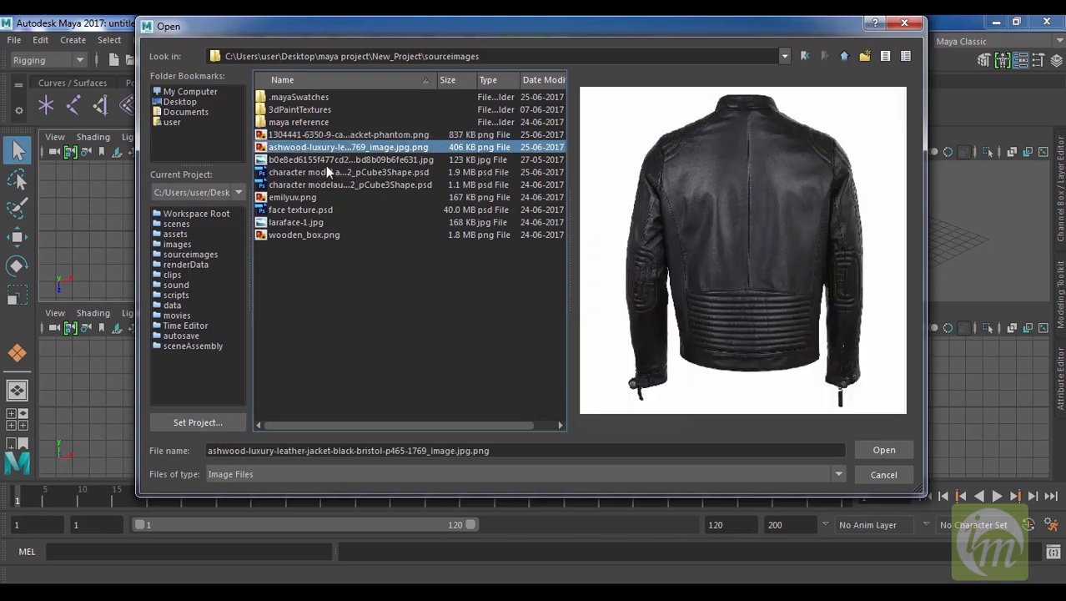
pyautogui.click(309, 198)
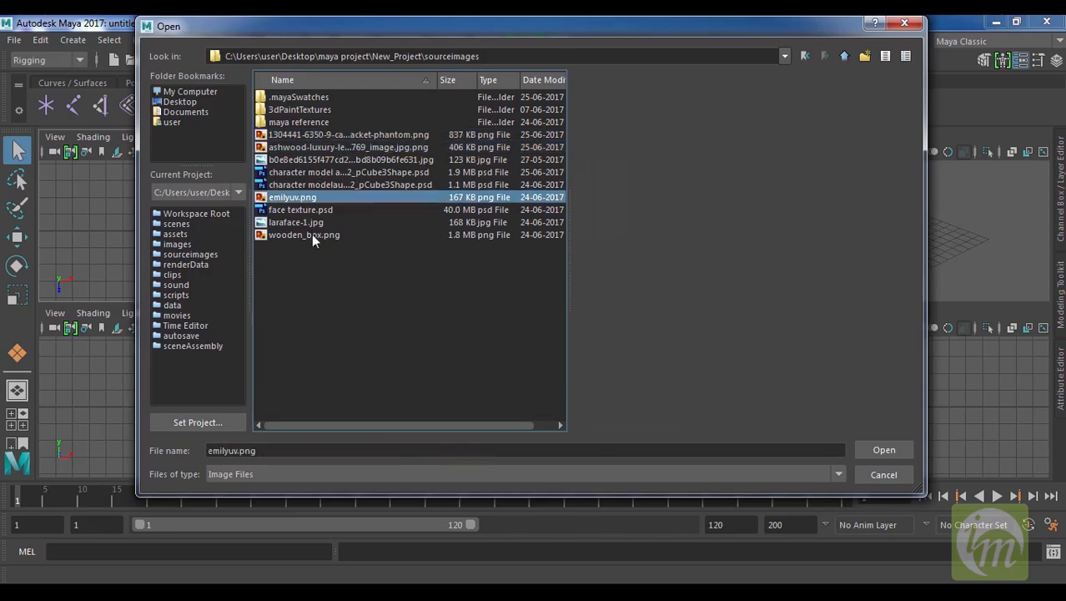
pyautogui.click(310, 234)
pyautogui.click(309, 159)
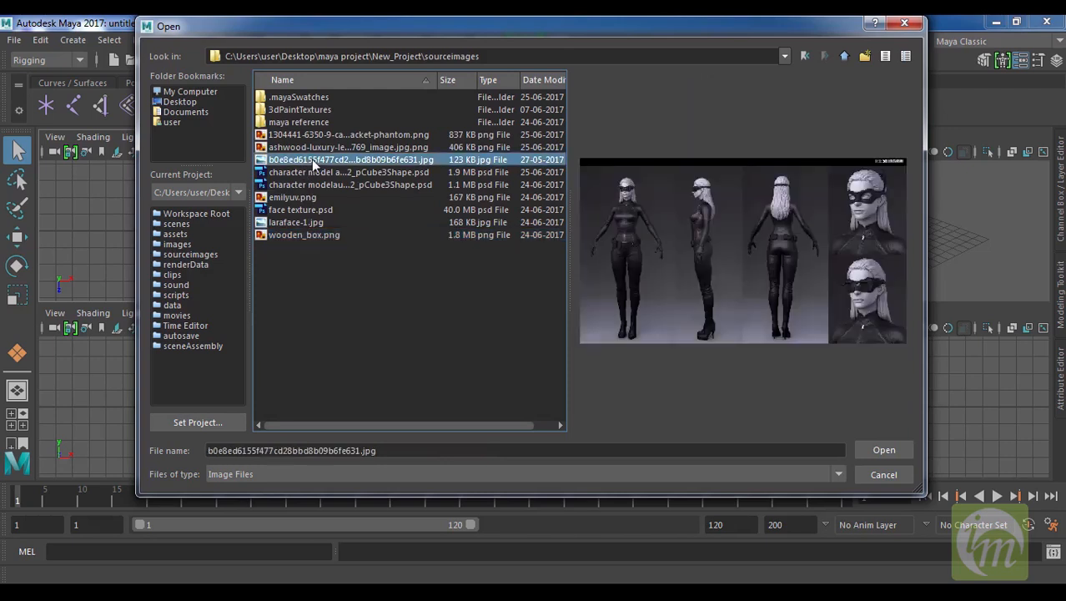
pyautogui.doubleClick(310, 122)
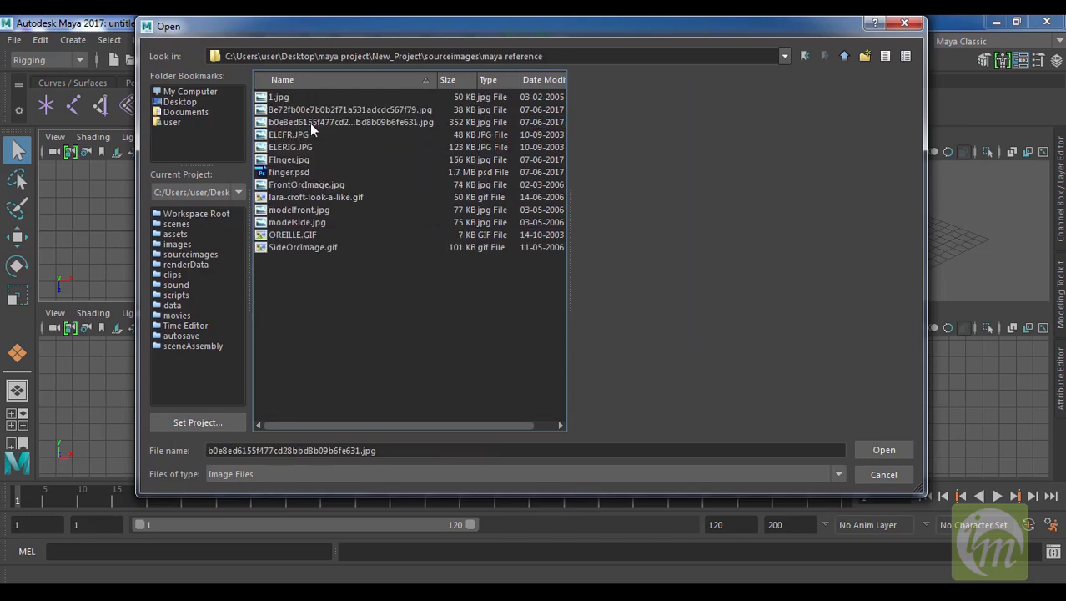
pyautogui.click(317, 110)
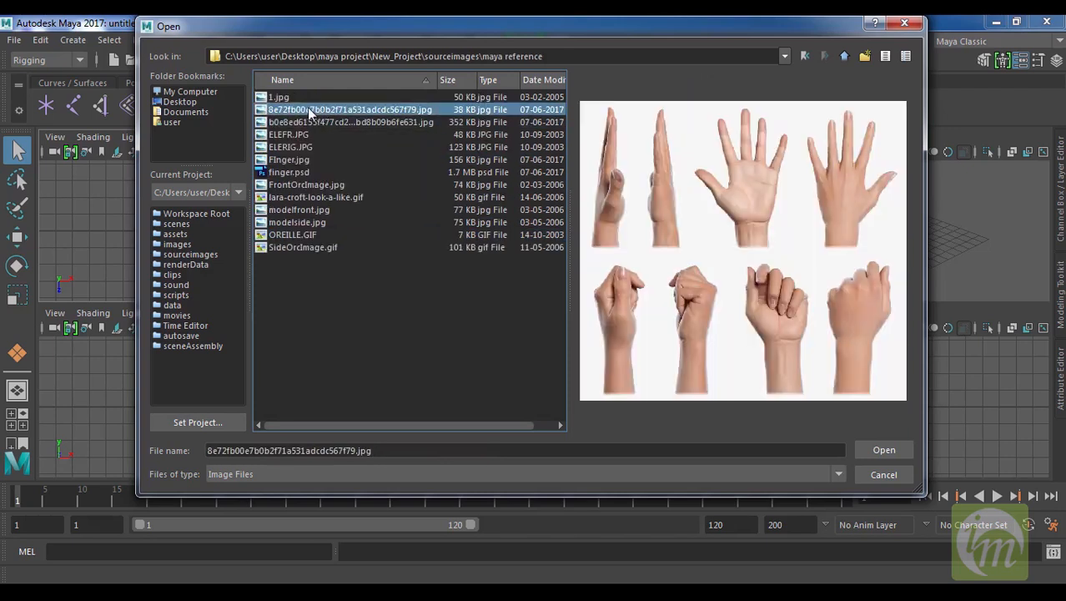
pyautogui.click(288, 159)
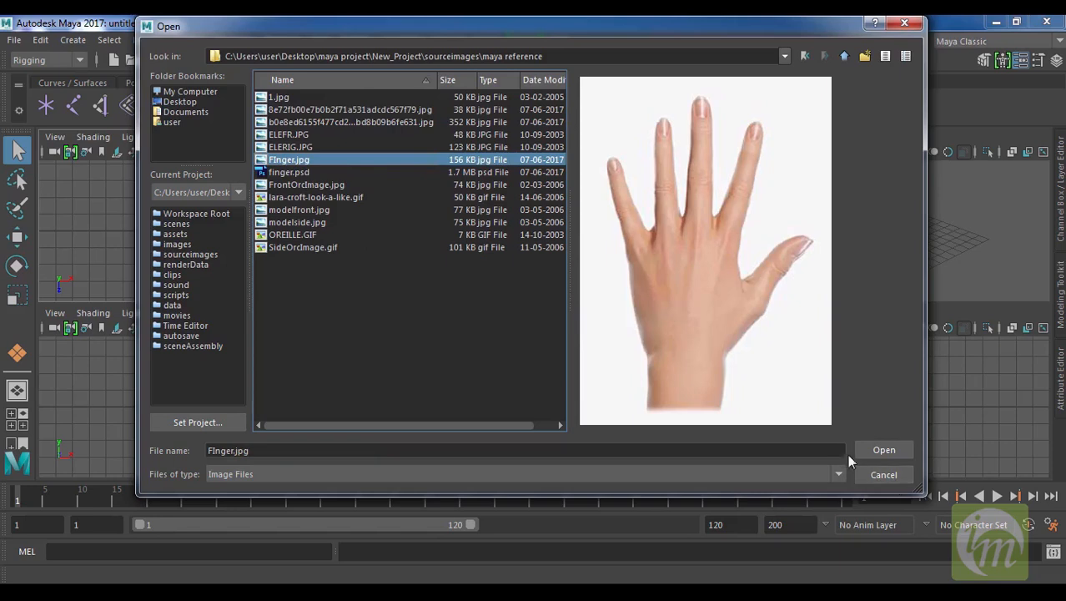
pyautogui.click(882, 476)
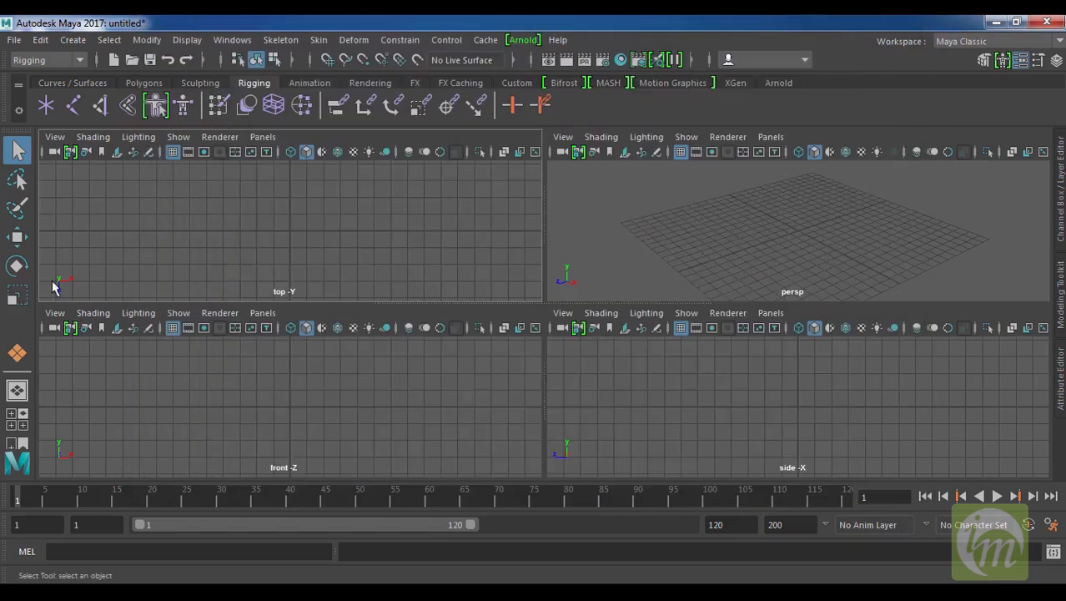
# Step: Import FInger.jpg from the maya reference folder as an image plane in the top view
pyautogui.click(54, 137)
pyautogui.moveTo(127, 490)
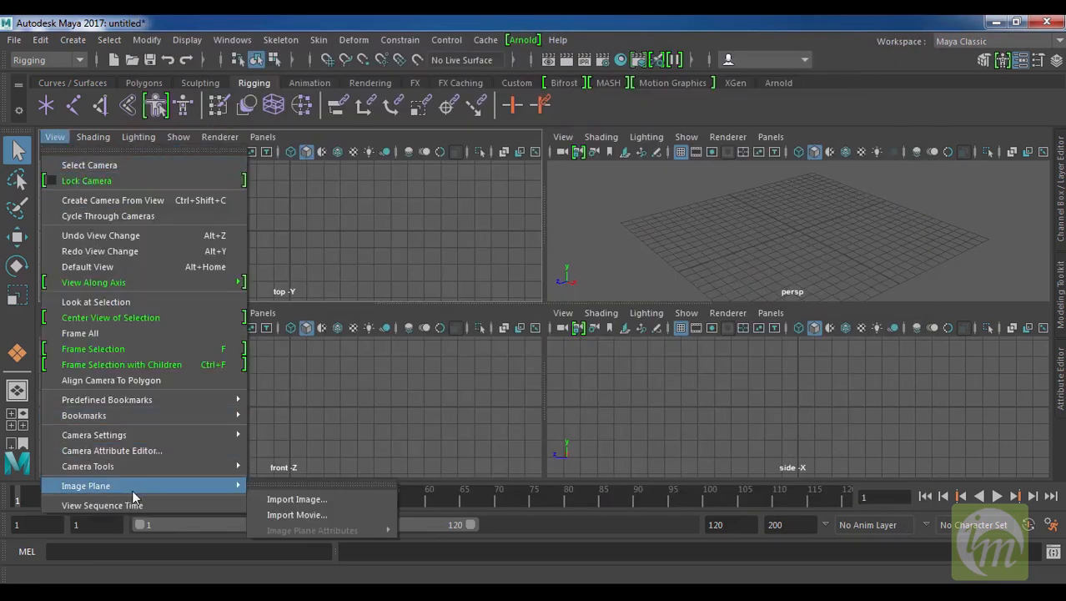
pyautogui.click(334, 497)
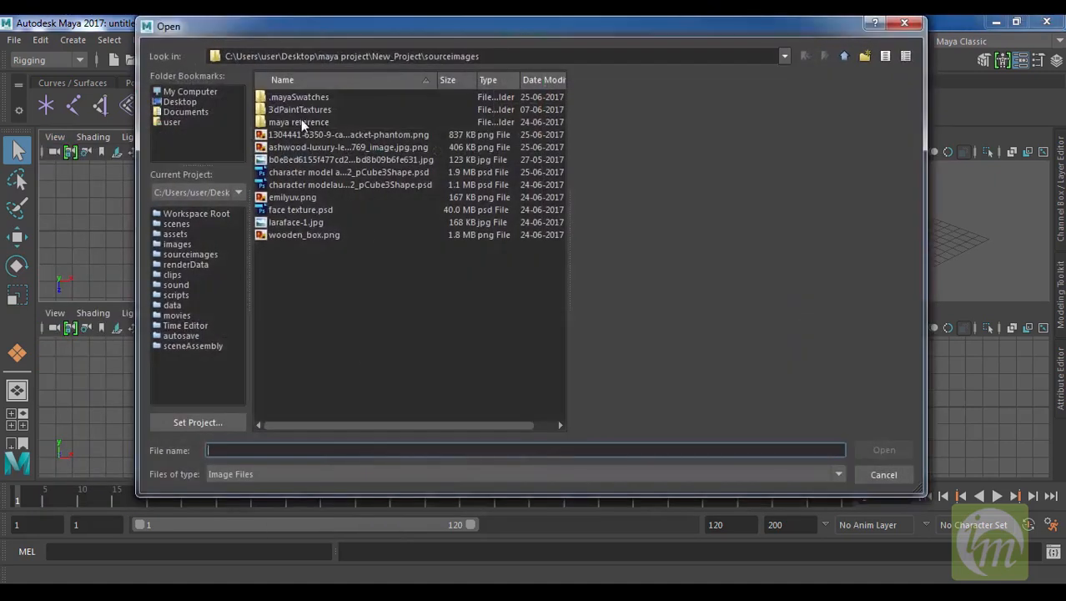
pyautogui.doubleClick(301, 122)
pyautogui.click(292, 159)
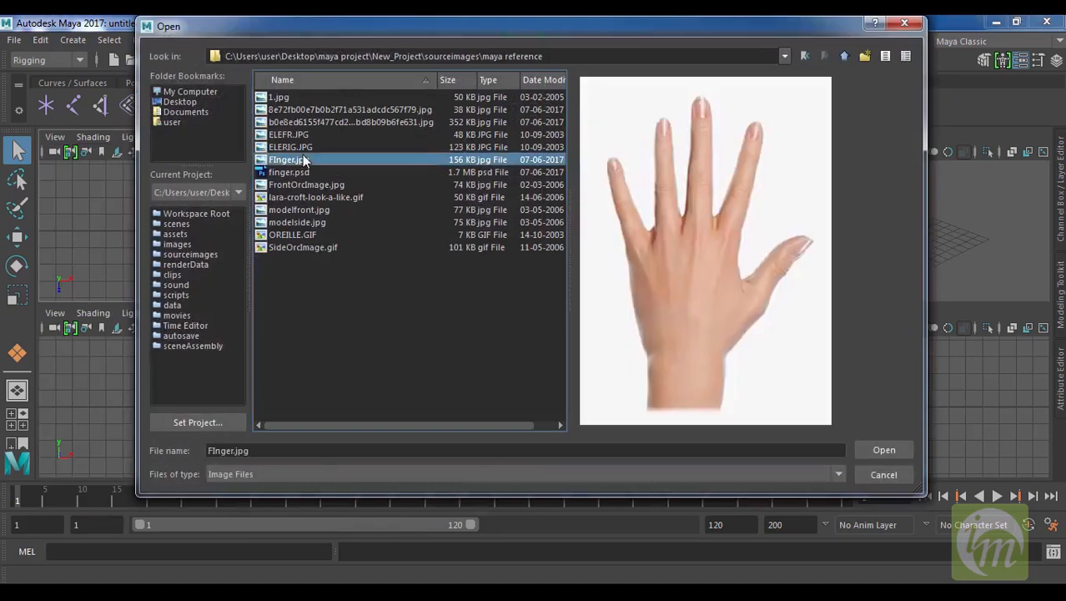
pyautogui.click(901, 448)
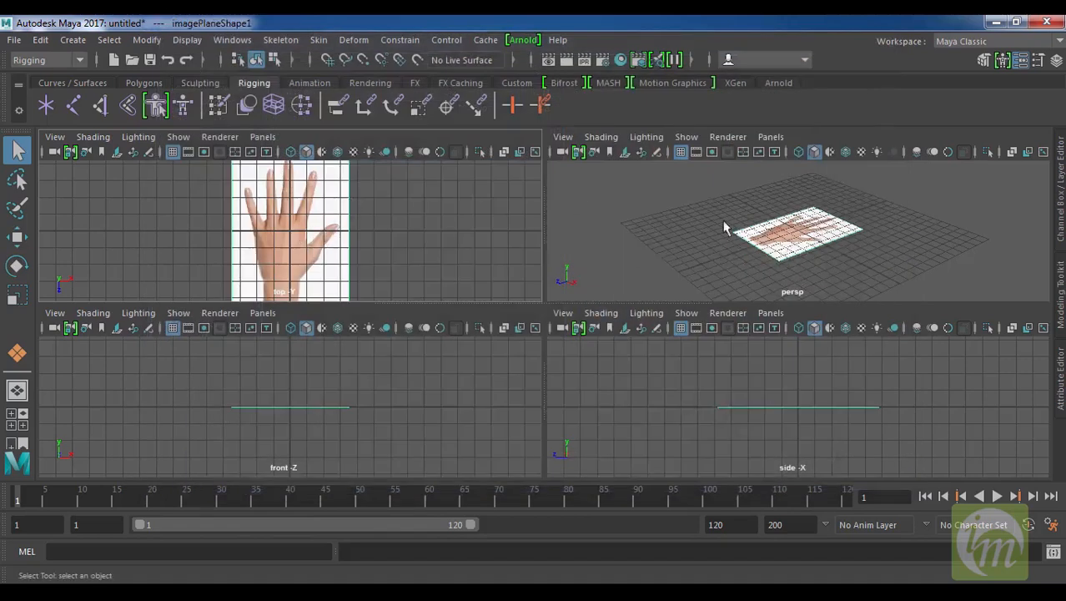
# Step: Set the second Image Center value of the hand image plane to -2 so it sits below the grid in the perspective view
pyautogui.press('space')
pyautogui.moveTo(668, 292)
pyautogui.keyDown('alt'); pyautogui.mouseDown()
pyautogui.moveTo(639, 276)
pyautogui.moveTo(665, 312)
pyautogui.mouseUp(); pyautogui.keyUp('alt')
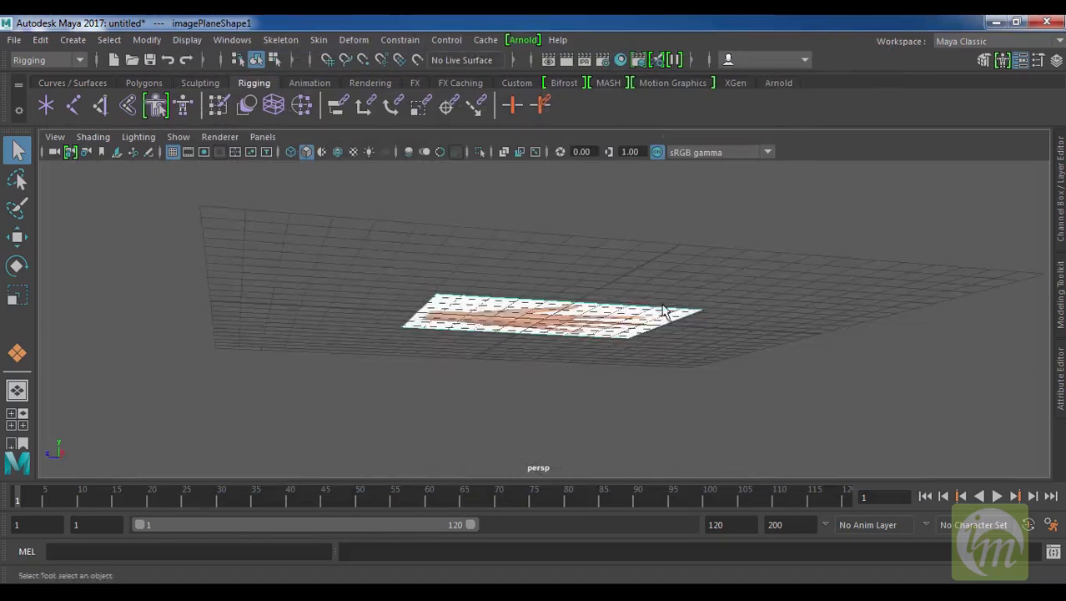
pyautogui.keyDown('alt'); pyautogui.moveTo(605, 287); pyautogui.dragTo(705, 389); pyautogui.keyUp('alt')
pyautogui.click(1058, 384)
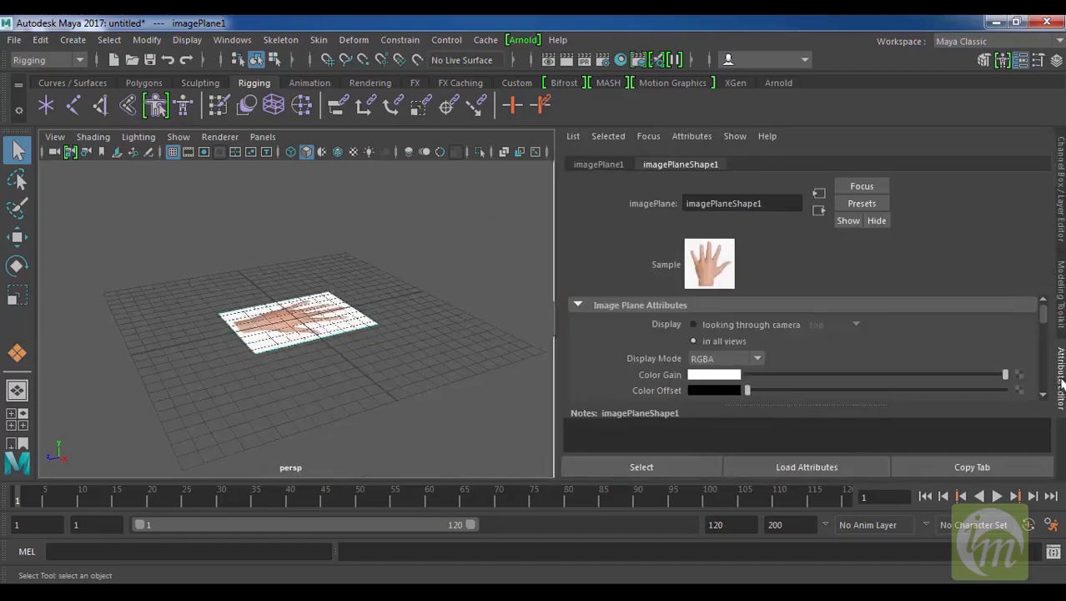
pyautogui.moveTo(1049, 324); pyautogui.dragTo(1053, 368)
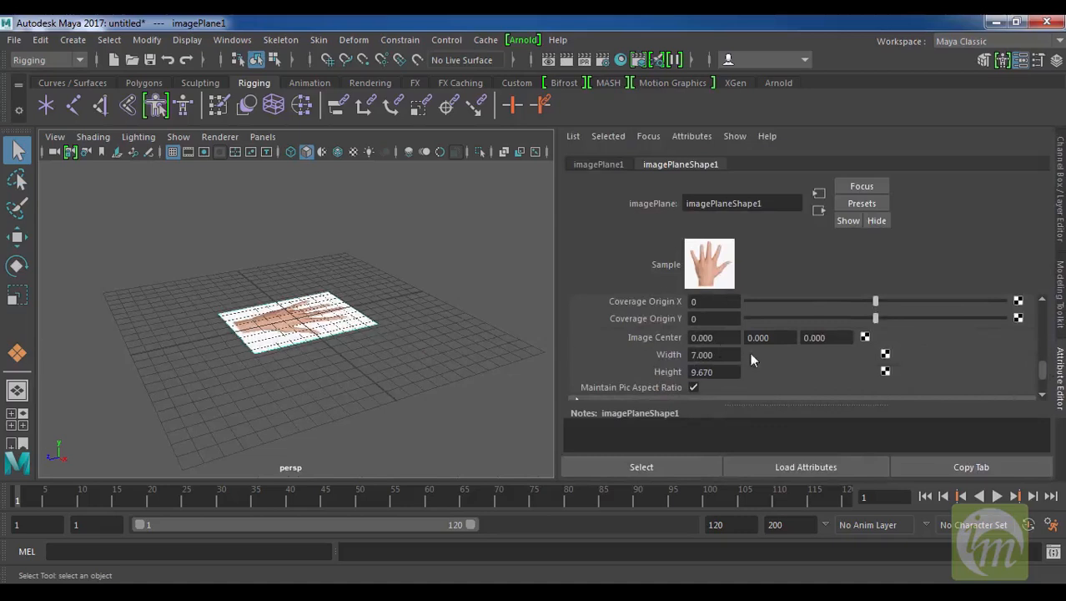
pyautogui.click(776, 338)
pyautogui.write('-2')
pyautogui.press('Return')
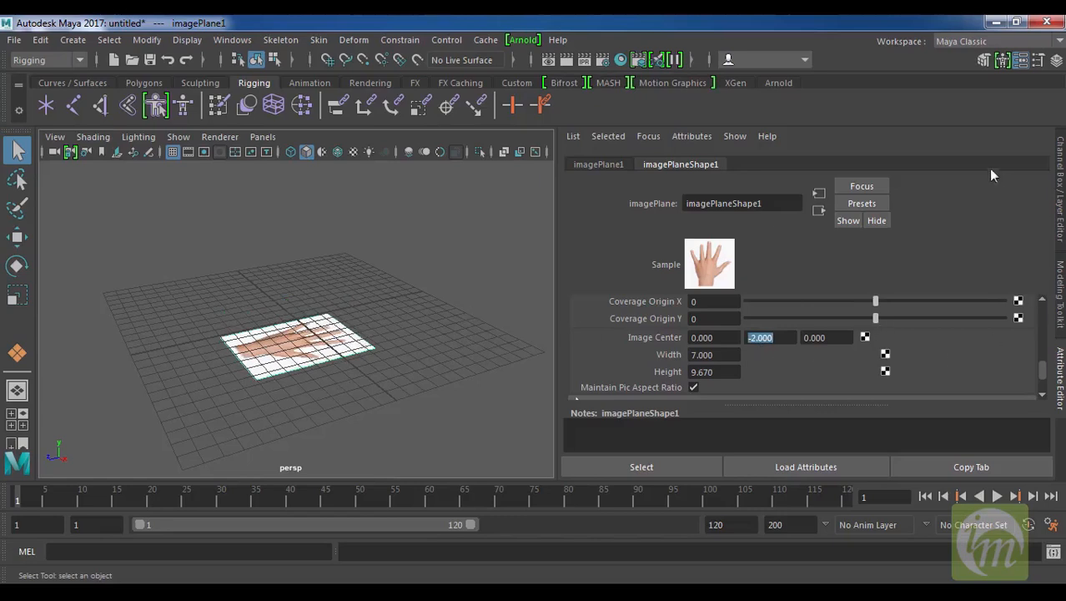
pyautogui.click(1061, 357)
pyautogui.keyDown('alt'); pyautogui.moveTo(540, 350); pyautogui.dragTo(641, 348); pyautogui.keyUp('alt')
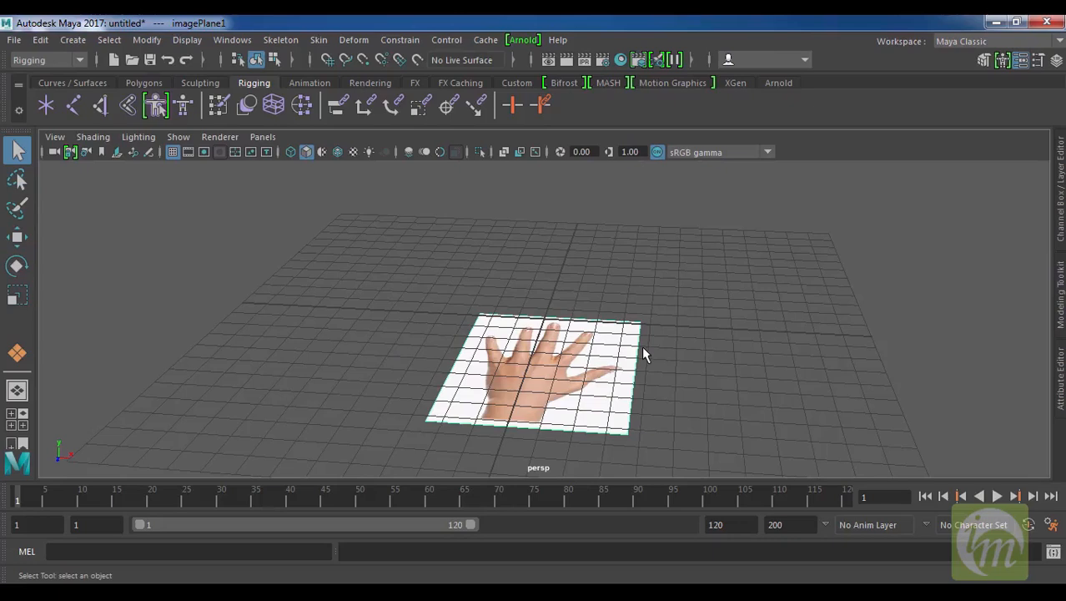
pyautogui.keyDown('alt'); pyautogui.moveTo(686, 358); pyautogui.dragTo(531, 384); pyautogui.keyUp('alt')
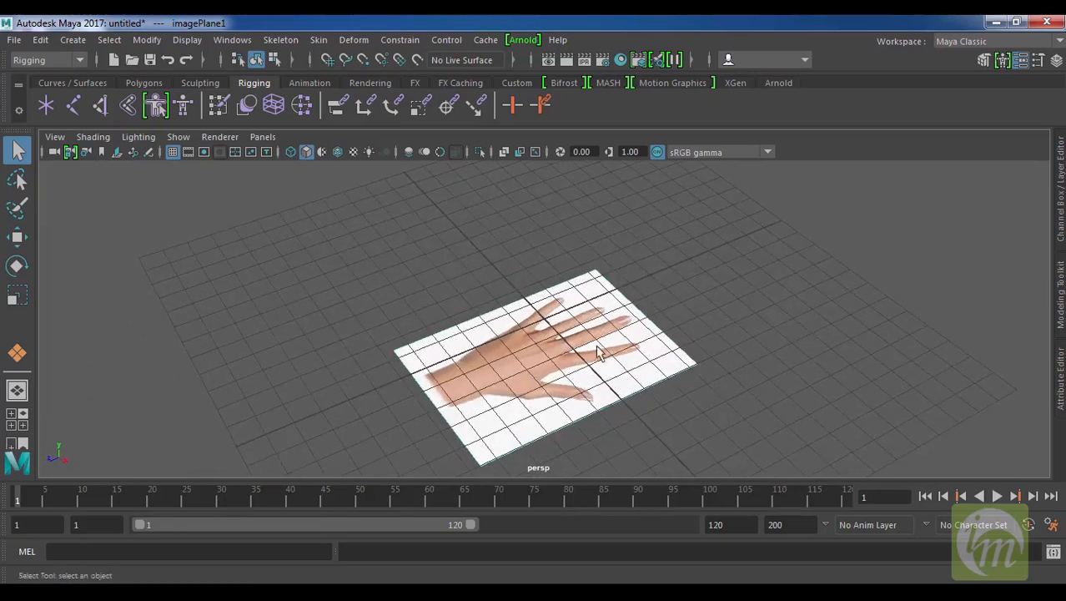
pyautogui.keyDown('alt'); pyautogui.moveTo(598, 354); pyautogui.dragTo(581, 381); pyautogui.keyUp('alt')
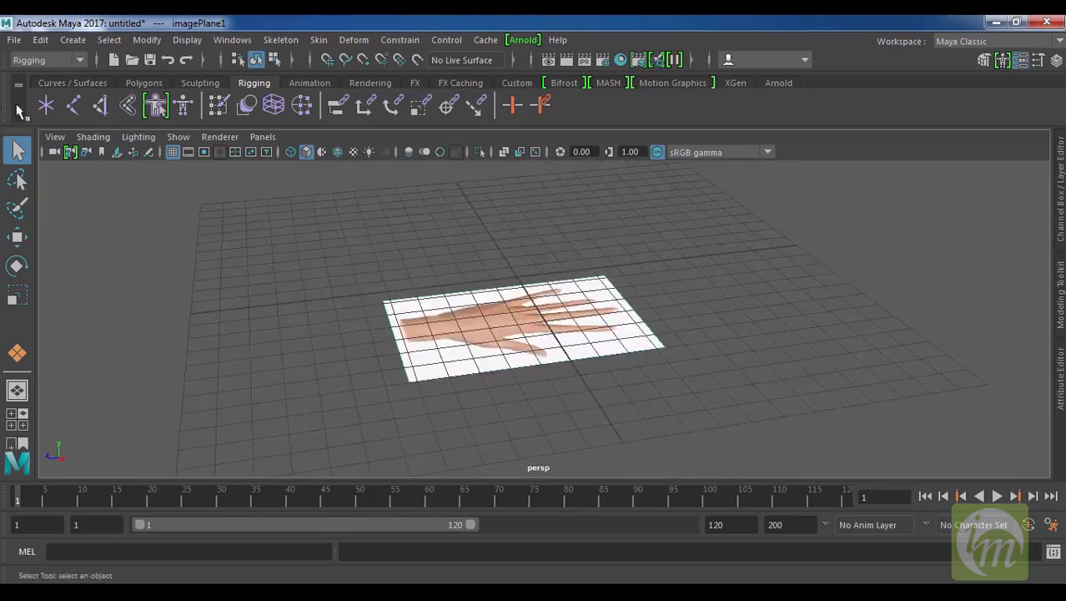
# Step: Choose the Rigging menu set
pyautogui.click(43, 59)
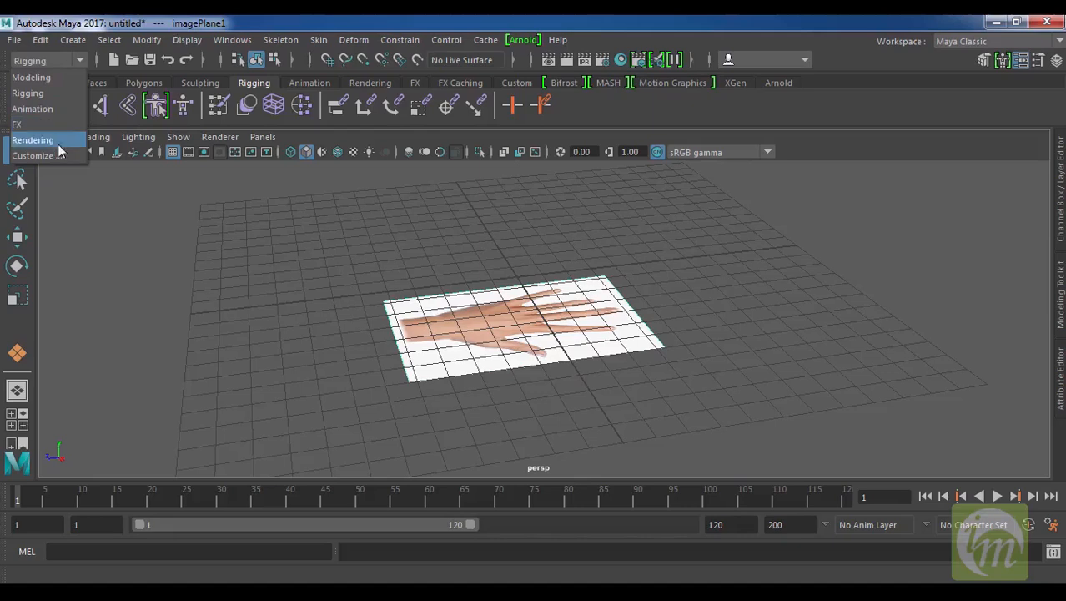
pyautogui.click(53, 60)
pyautogui.click(57, 61)
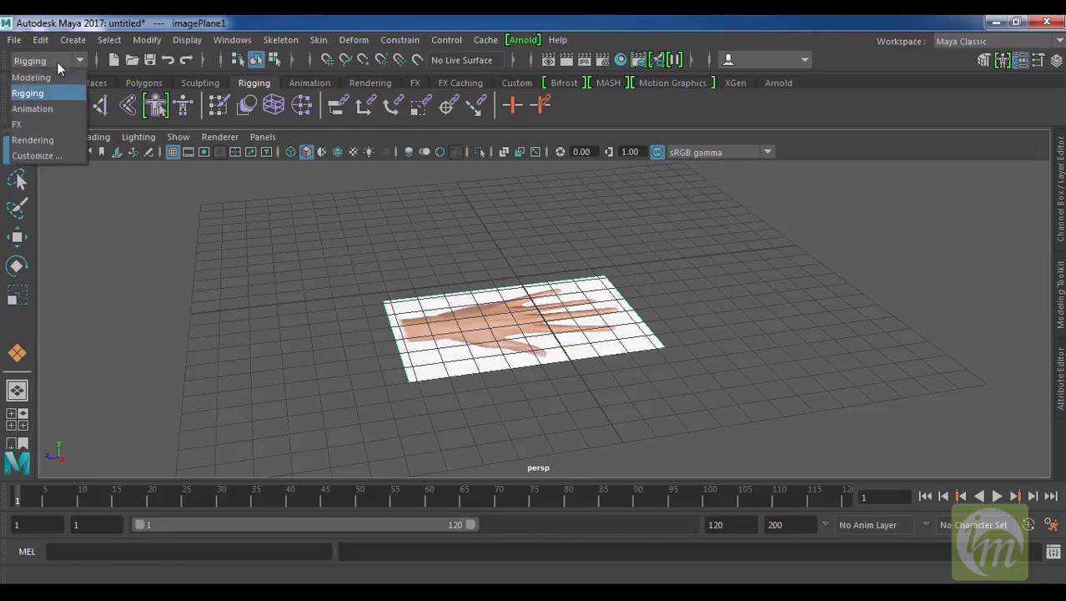
pyautogui.click(53, 95)
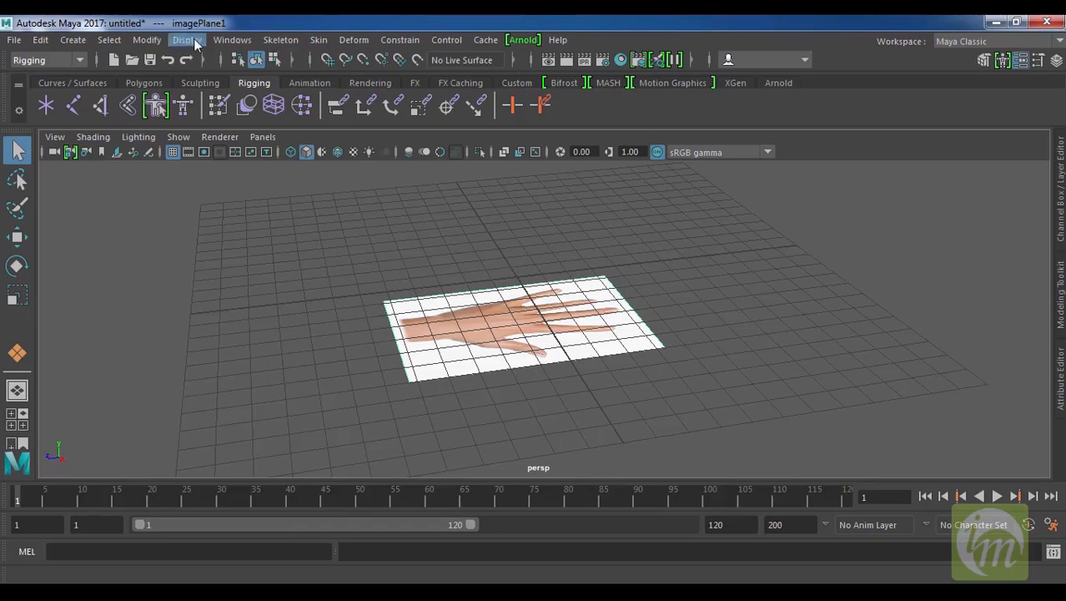
# Step: Draw a looping practice chain of nine joints beside the hand image in the top view with Create Joints, and finish the chain
pyautogui.click(289, 41)
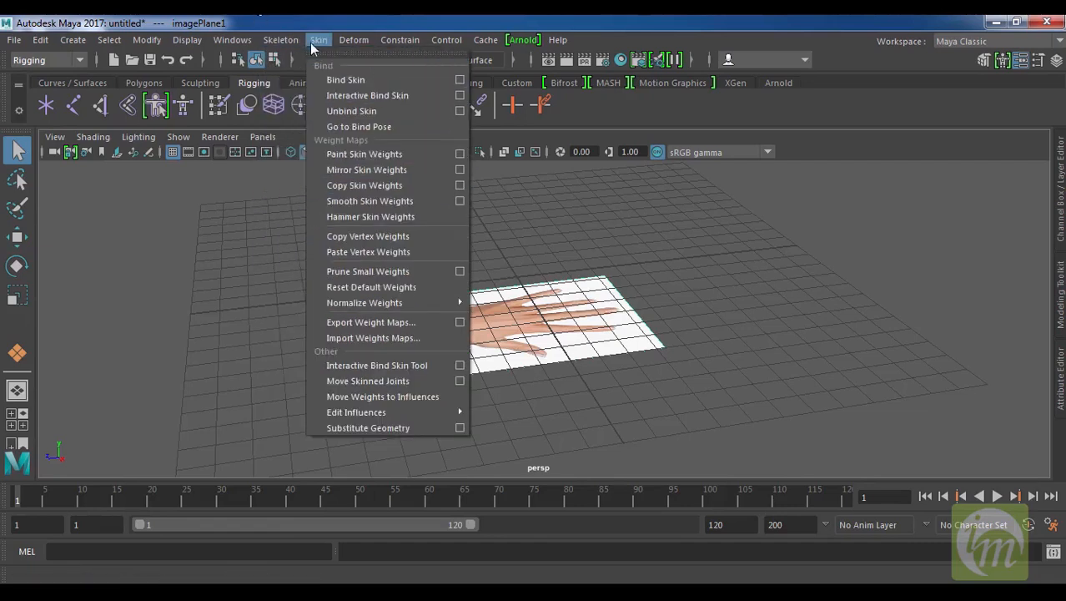
pyautogui.click(281, 40)
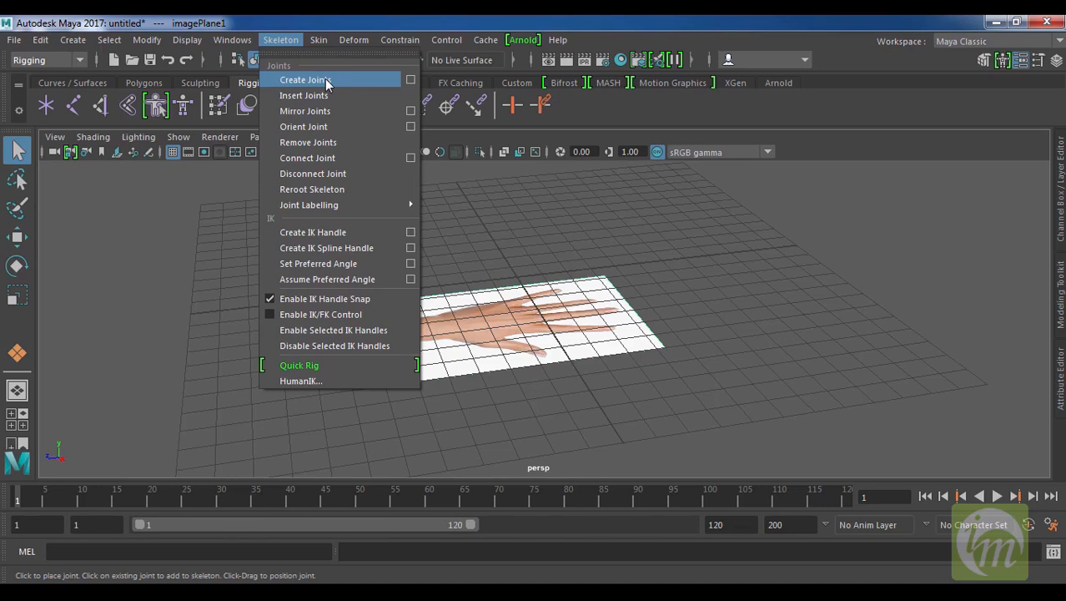
pyautogui.click(330, 79)
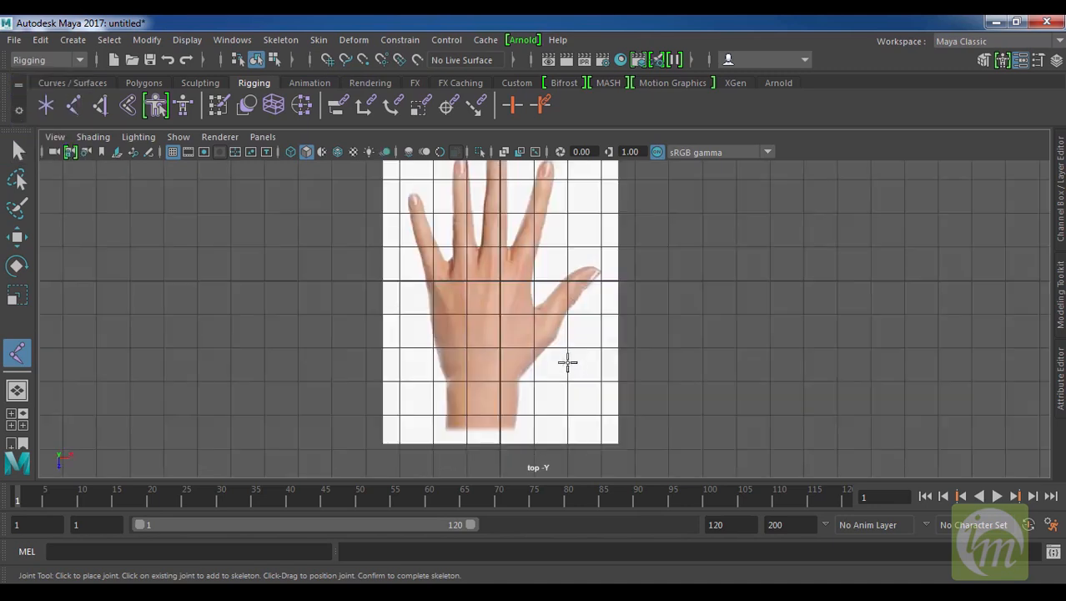
pyautogui.keyDown('alt'); pyautogui.moveTo(567, 362); pyautogui.dragTo(411, 354, button='middle'); pyautogui.keyUp('alt')
pyautogui.keyDown('alt'); pyautogui.moveTo(605, 338); pyautogui.dragTo(551, 333, button='middle'); pyautogui.keyUp('alt')
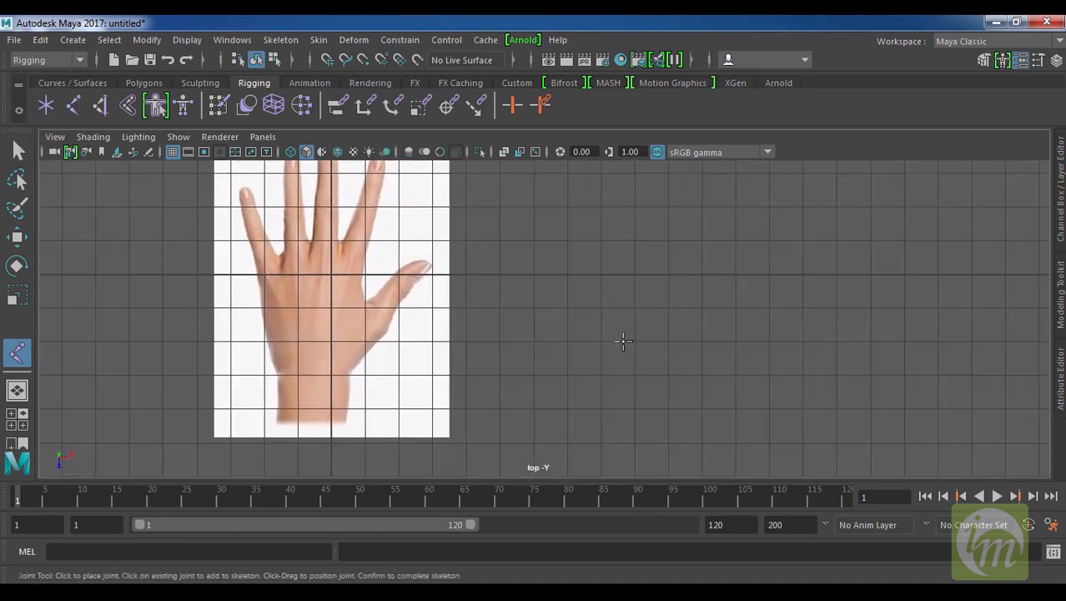
pyautogui.click(581, 338)
pyautogui.keyDown('alt'); pyautogui.moveTo(681, 324); pyautogui.dragTo(644, 327, button='middle'); pyautogui.keyUp('alt')
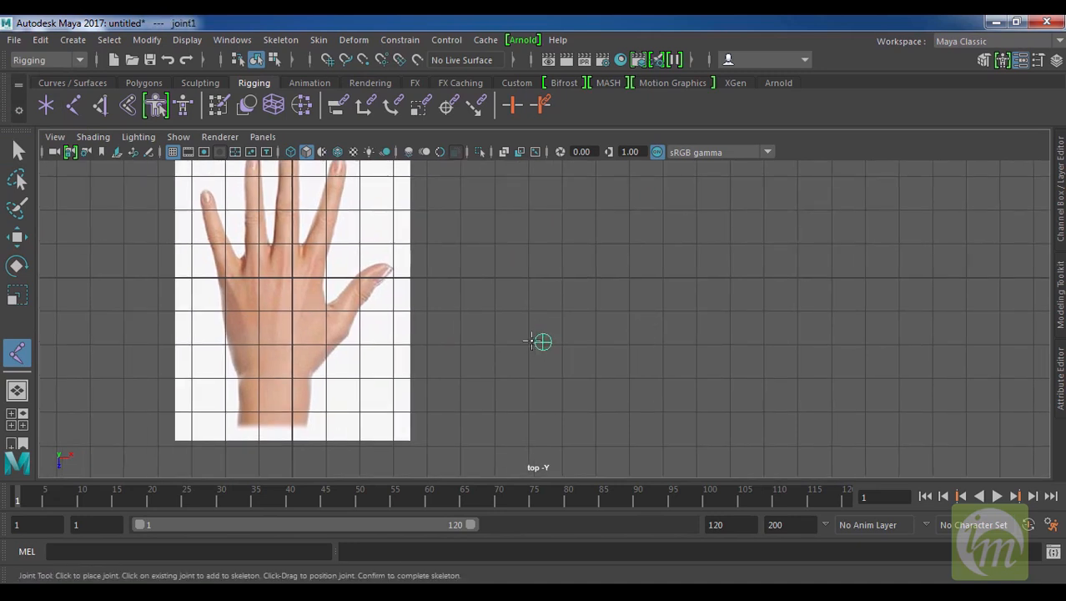
pyautogui.moveTo(647, 266); pyautogui.dragTo(670, 301)
pyautogui.moveTo(797, 255); pyautogui.dragTo(629, 320, button='middle')
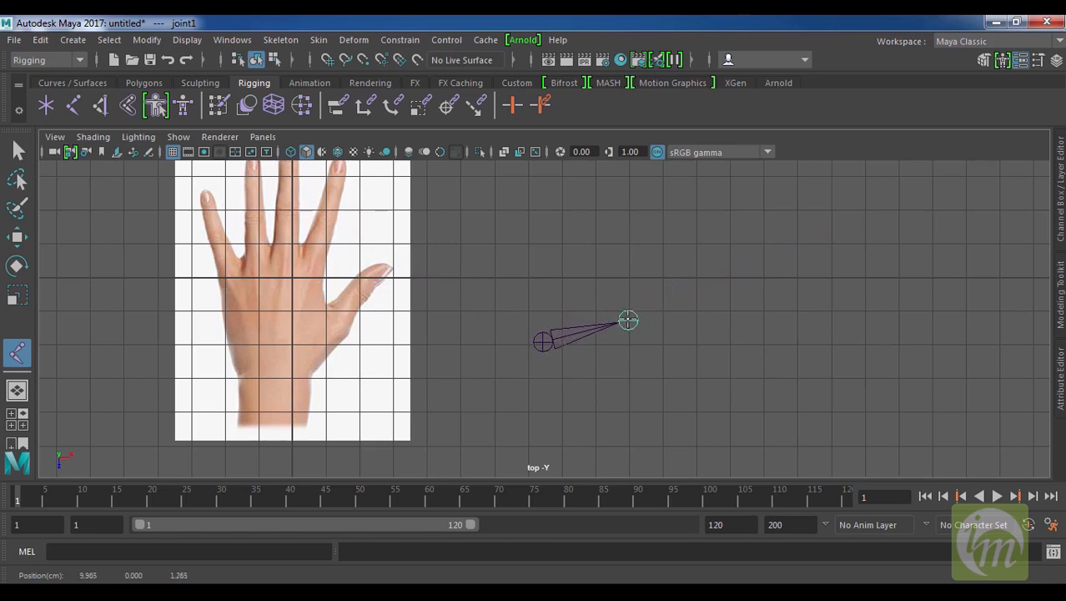
pyautogui.click(746, 279)
pyautogui.moveTo(747, 278); pyautogui.dragTo(748, 271)
pyautogui.click(813, 308)
pyautogui.click(808, 349)
pyautogui.moveTo(801, 361); pyautogui.dragTo(801, 365)
pyautogui.click(711, 394)
pyautogui.click(640, 404)
pyautogui.click(545, 421)
pyautogui.click(500, 406)
pyautogui.moveTo(490, 389); pyautogui.dragTo(467, 348, button='middle')
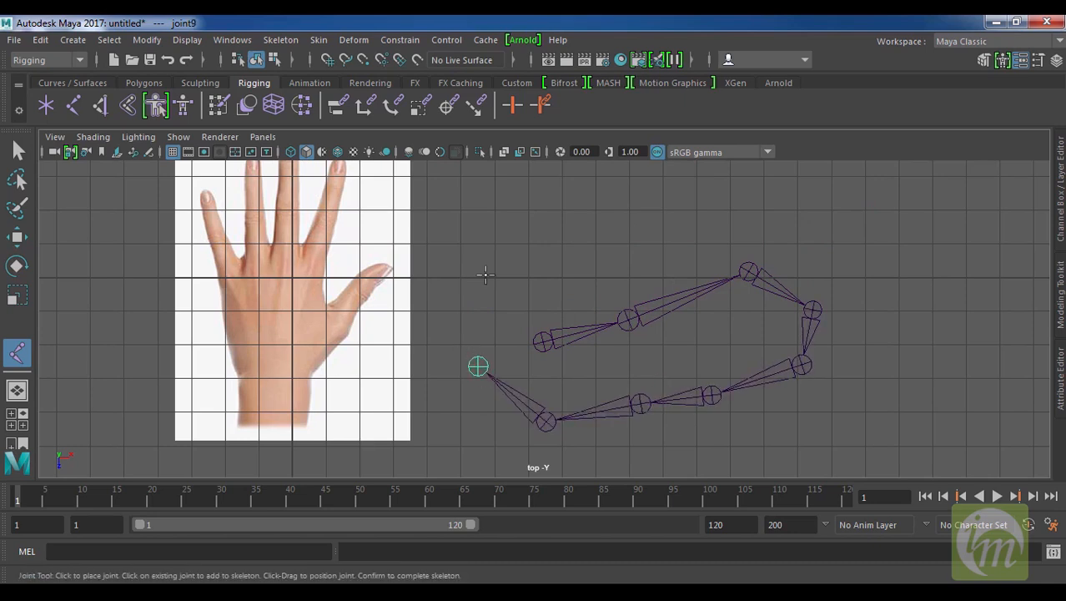
pyautogui.press('q')
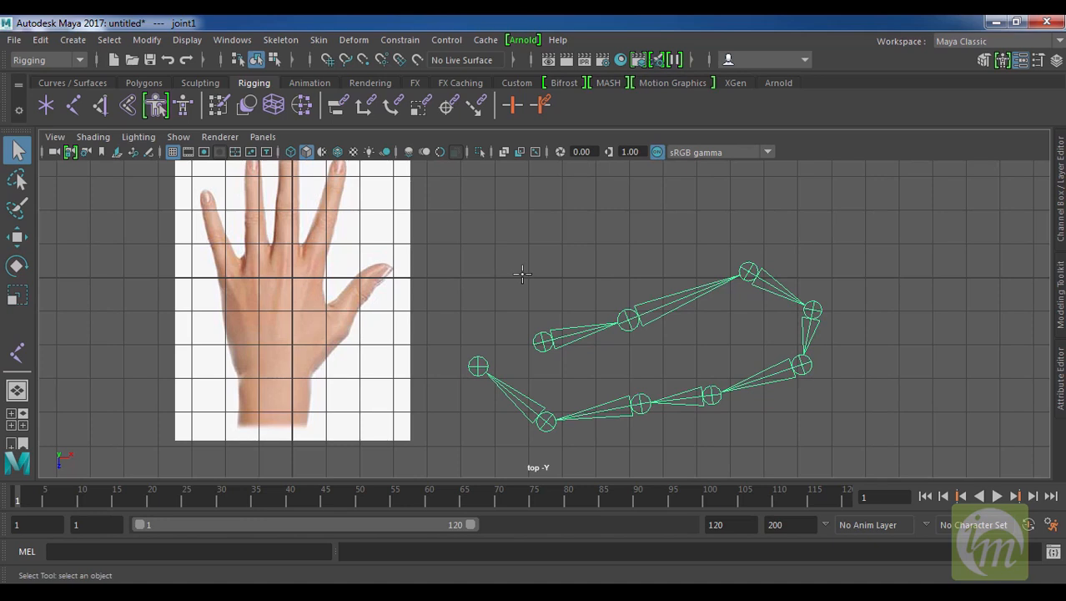
# Step: Delete the whole practice joint chain beside the hand image
pyautogui.keyDown('alt'); pyautogui.moveTo(604, 285); pyautogui.dragTo(667, 283, button='middle'); pyautogui.keyUp('alt')
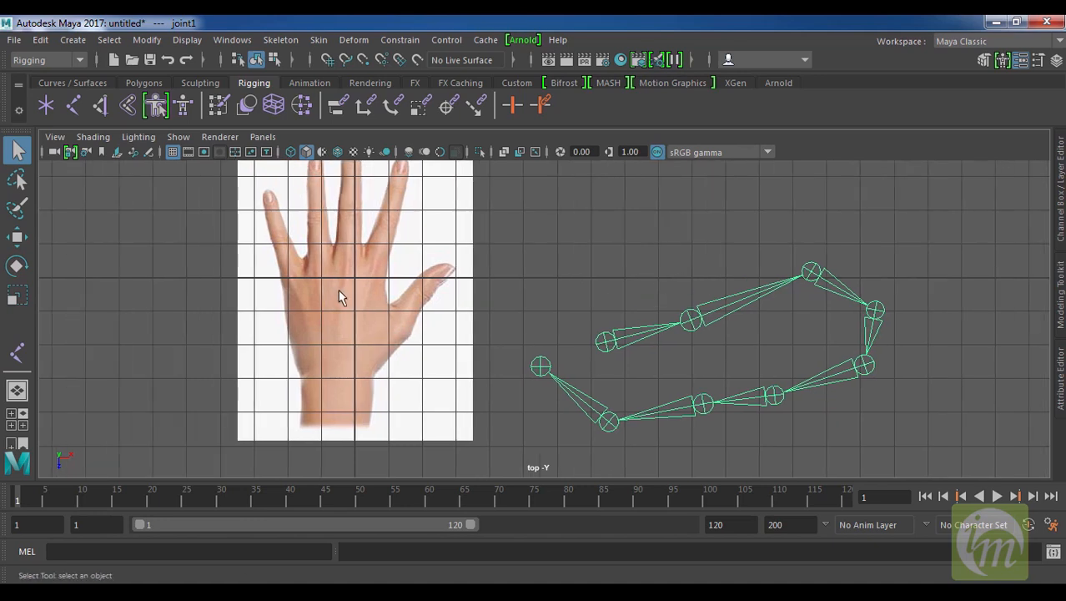
pyautogui.keyDown('alt'); pyautogui.moveTo(418, 309); pyautogui.dragTo(487, 310, button='middle'); pyautogui.keyUp('alt')
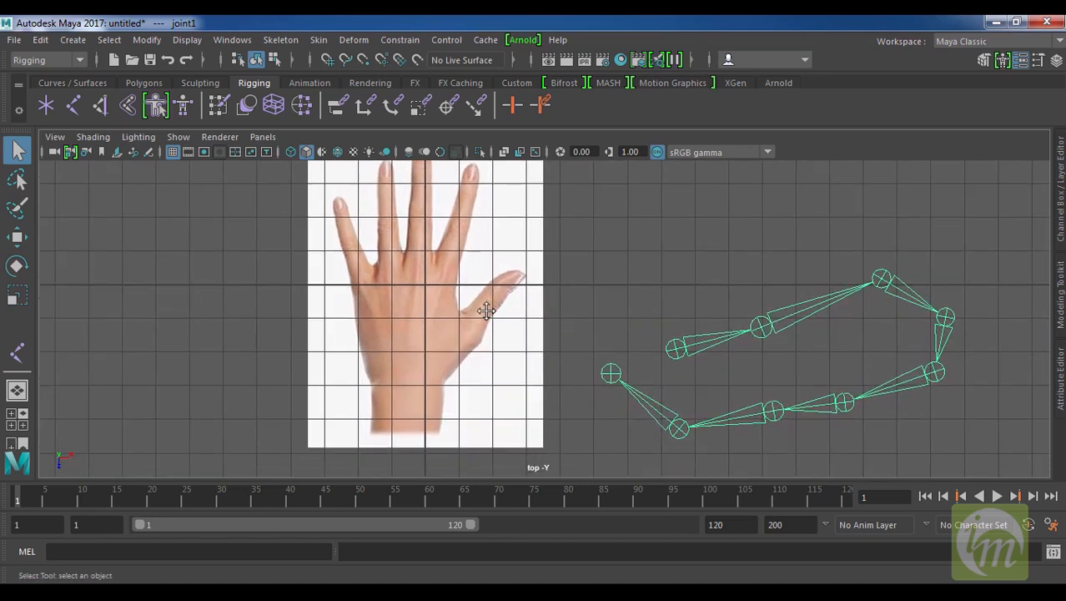
pyautogui.press('Delete')
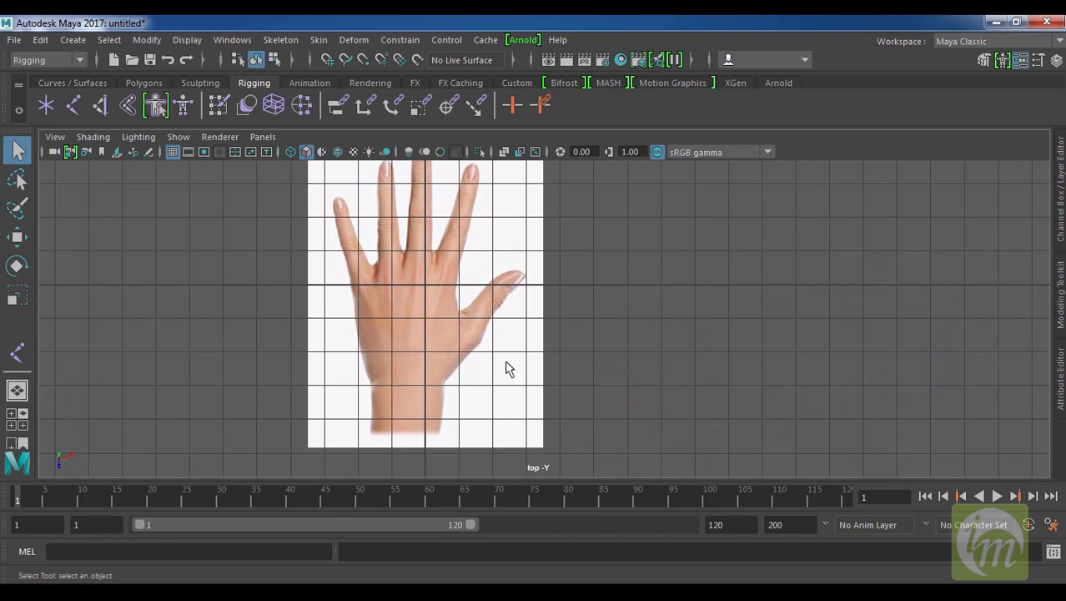
# Step: Start a joint chain over the hand with Create Joints, placing one joint at the wrist and one in the middle of the palm
pyautogui.keyDown('alt'); pyautogui.moveTo(564, 362); pyautogui.dragTo(589, 325, button='middle'); pyautogui.keyUp('alt')
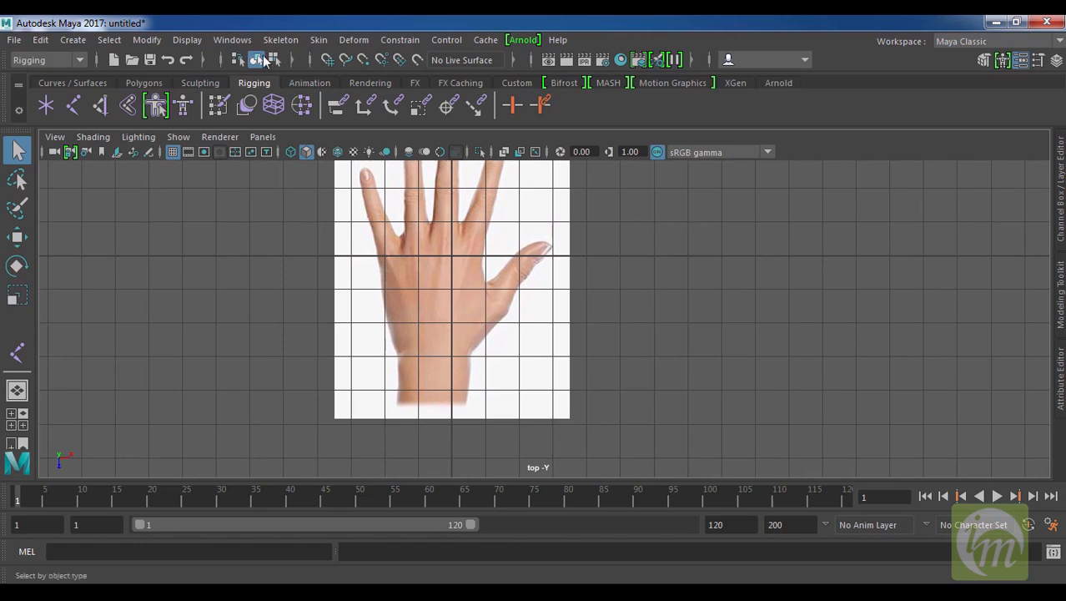
pyautogui.click(291, 39)
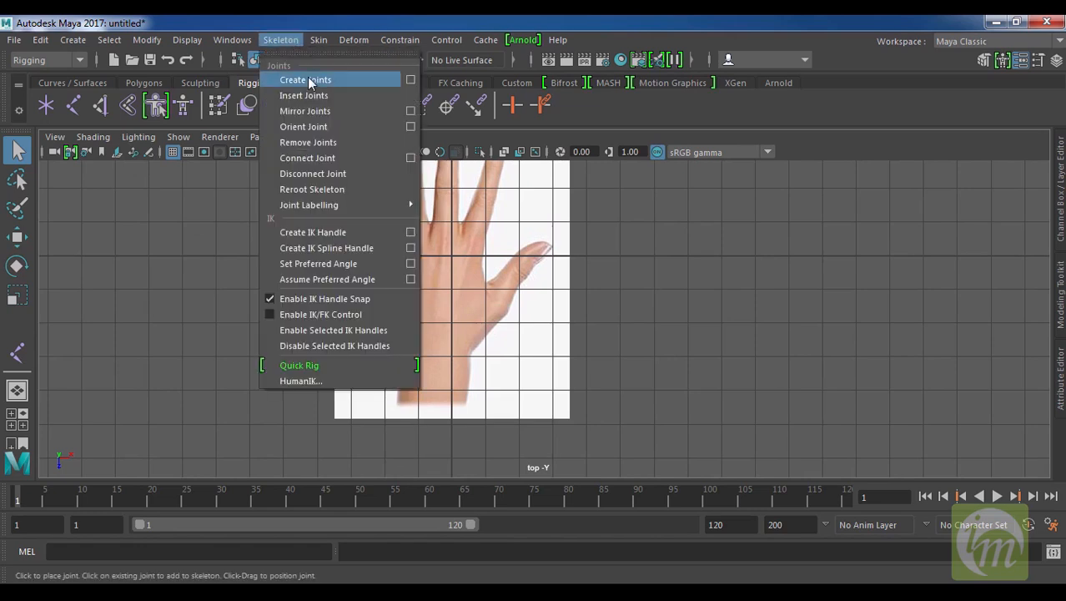
pyautogui.click(307, 77)
pyautogui.keyDown('alt'); pyautogui.moveTo(494, 300); pyautogui.dragTo(590, 358, button='middle'); pyautogui.keyUp('alt')
pyautogui.scroll(2, 597, 321)
pyautogui.click(532, 401)
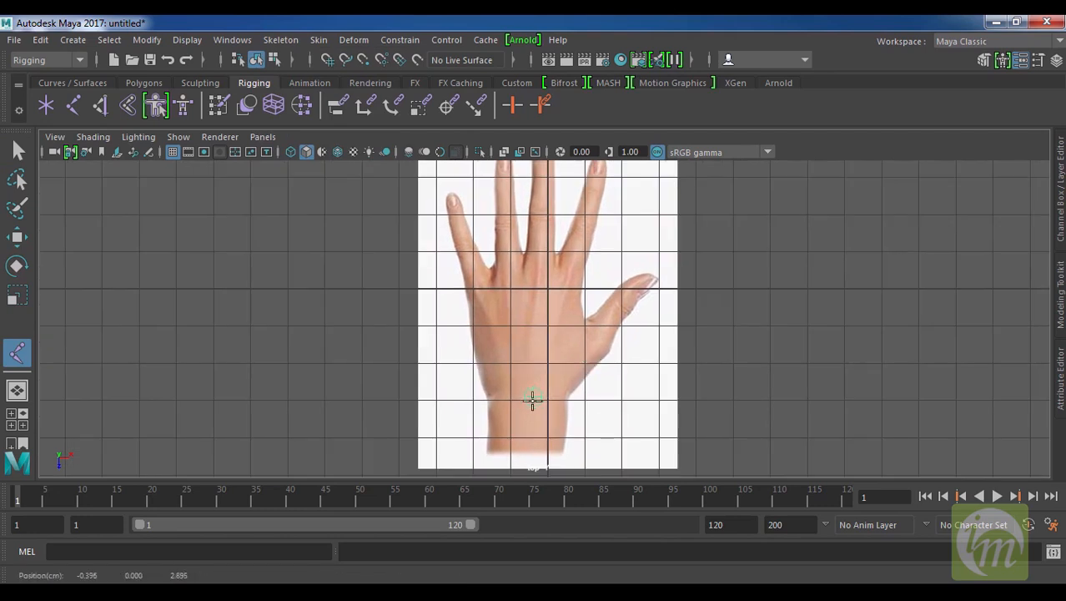
pyautogui.moveTo(528, 402); pyautogui.dragTo(528, 393)
pyautogui.moveTo(577, 355)
pyautogui.keyDown('alt'); pyautogui.mouseDown(button='middle')
pyautogui.moveTo(578, 383)
pyautogui.moveTo(555, 363)
pyautogui.moveTo(572, 345)
pyautogui.mouseUp(button='middle'); pyautogui.keyUp('alt')
pyautogui.scroll(1, 568, 370)
pyautogui.moveTo(549, 336); pyautogui.dragTo(545, 334)
pyautogui.scroll(1, 495, 304)
pyautogui.keyDown('alt'); pyautogui.moveTo(496, 303); pyautogui.dragTo(504, 344, button='middle'); pyautogui.keyUp('alt')
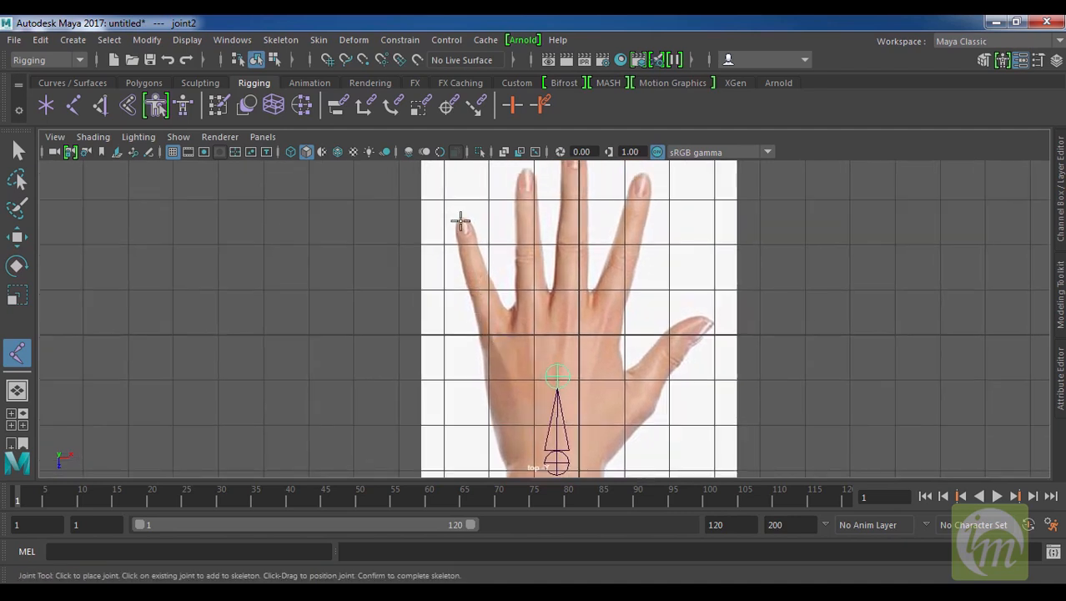
# Step: Continue the chain from the palm joint with four joints along the little finger, from its knuckle to the fingertip
pyautogui.scroll(2, 542, 317)
pyautogui.keyDown('alt'); pyautogui.moveTo(476, 312); pyautogui.dragTo(543, 304, button='middle'); pyautogui.keyUp('alt')
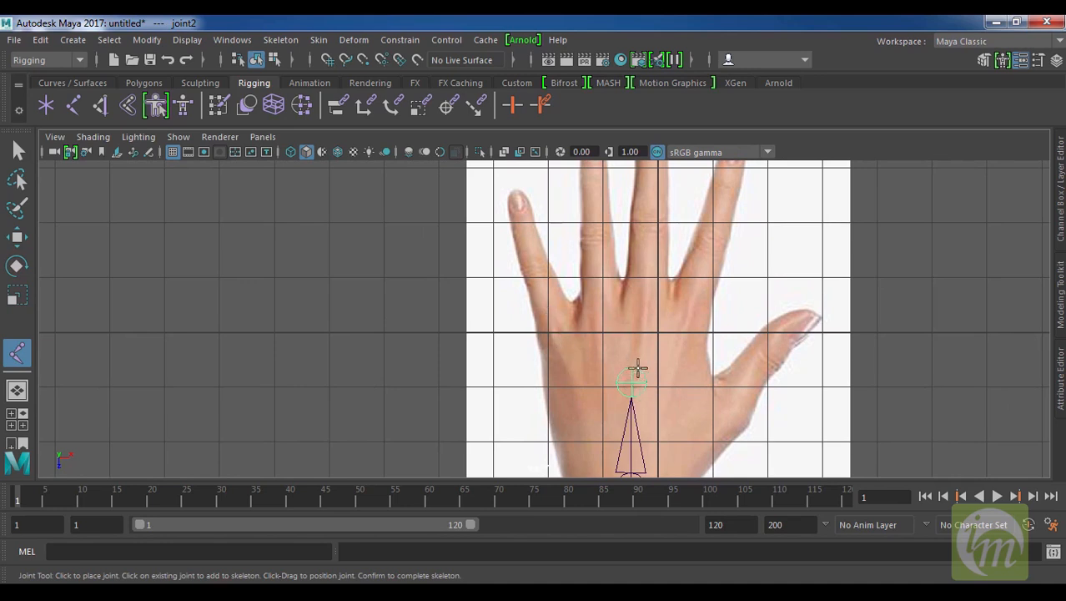
pyautogui.keyDown('alt'); pyautogui.moveTo(639, 381); pyautogui.dragTo(639, 347, button='middle'); pyautogui.keyUp('alt')
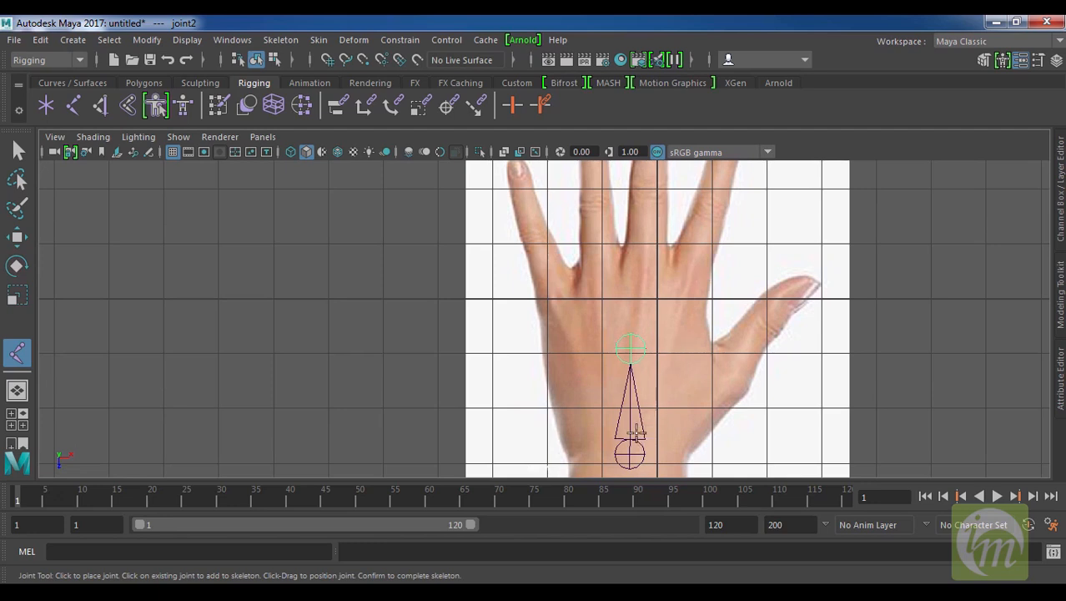
pyautogui.keyDown('alt'); pyautogui.moveTo(635, 432); pyautogui.dragTo(649, 421, button='middle'); pyautogui.keyUp('alt')
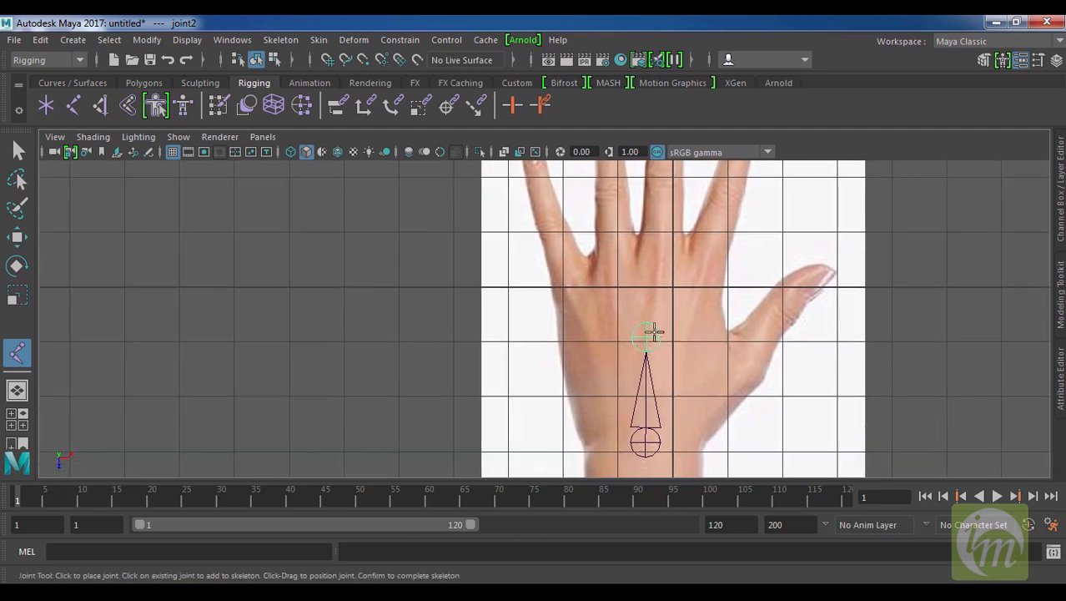
pyautogui.keyDown('alt'); pyautogui.moveTo(654, 332); pyautogui.dragTo(648, 367, button='middle'); pyautogui.keyUp('alt')
pyautogui.click(582, 339)
pyautogui.moveTo(581, 340); pyautogui.dragTo(549, 264)
pyautogui.keyDown('alt'); pyautogui.moveTo(549, 266); pyautogui.dragTo(574, 342, button='middle'); pyautogui.keyUp('alt')
pyautogui.click(538, 295)
pyautogui.moveTo(538, 294); pyautogui.dragTo(520, 256)
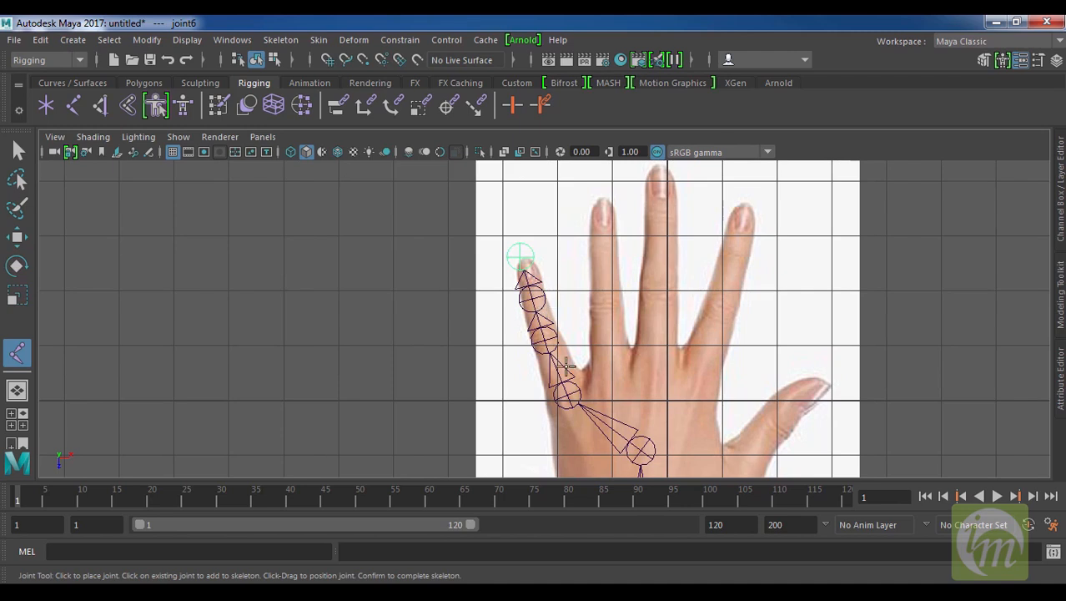
# Step: Place a trial joint at the ring finger's base, undo it, and finish the chain at the little fingertip
pyautogui.keyDown('alt'); pyautogui.moveTo(596, 351); pyautogui.dragTo(580, 286, button='middle'); pyautogui.keyUp('alt')
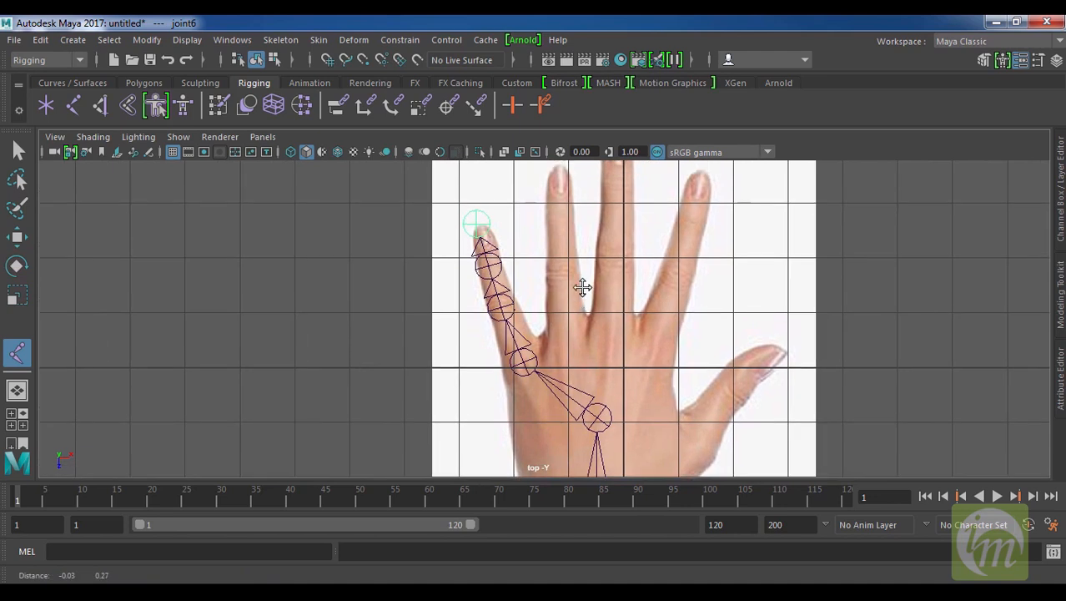
pyautogui.click(565, 342)
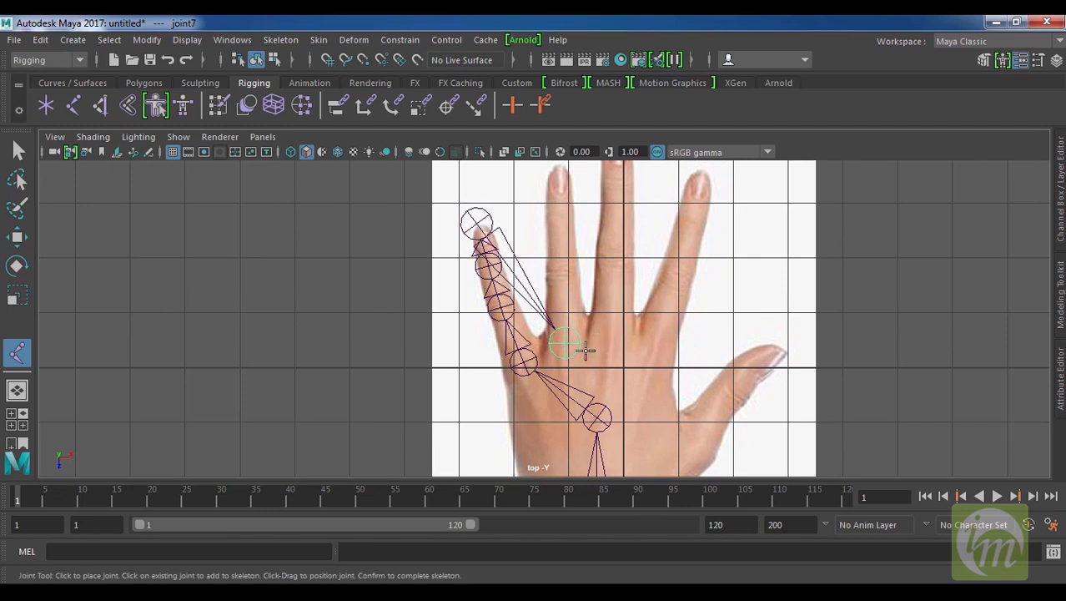
pyautogui.hotkey('ctrl', 'z')
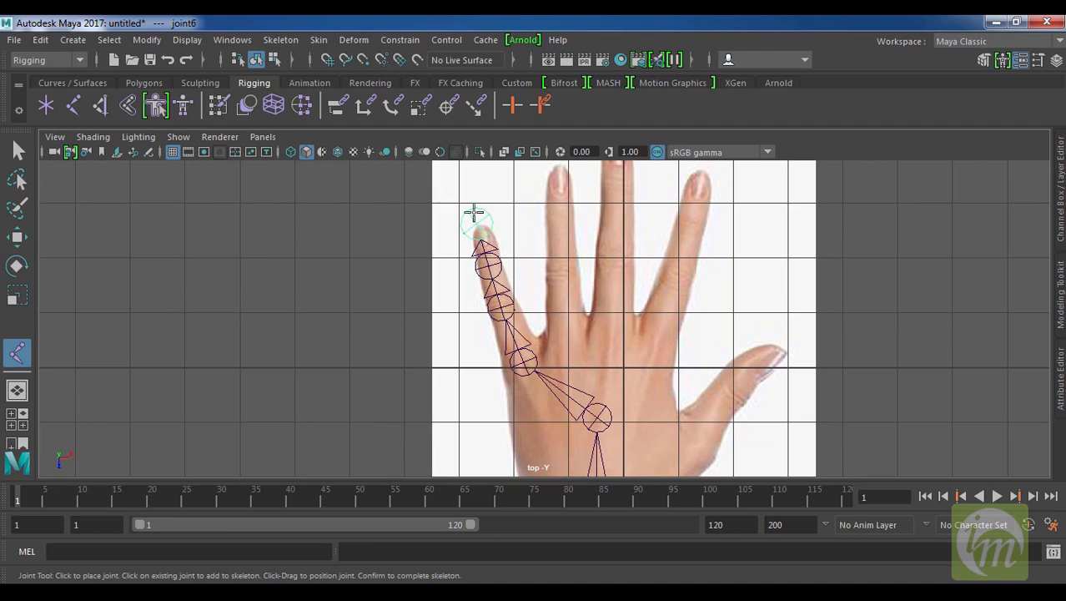
pyautogui.press('Return')
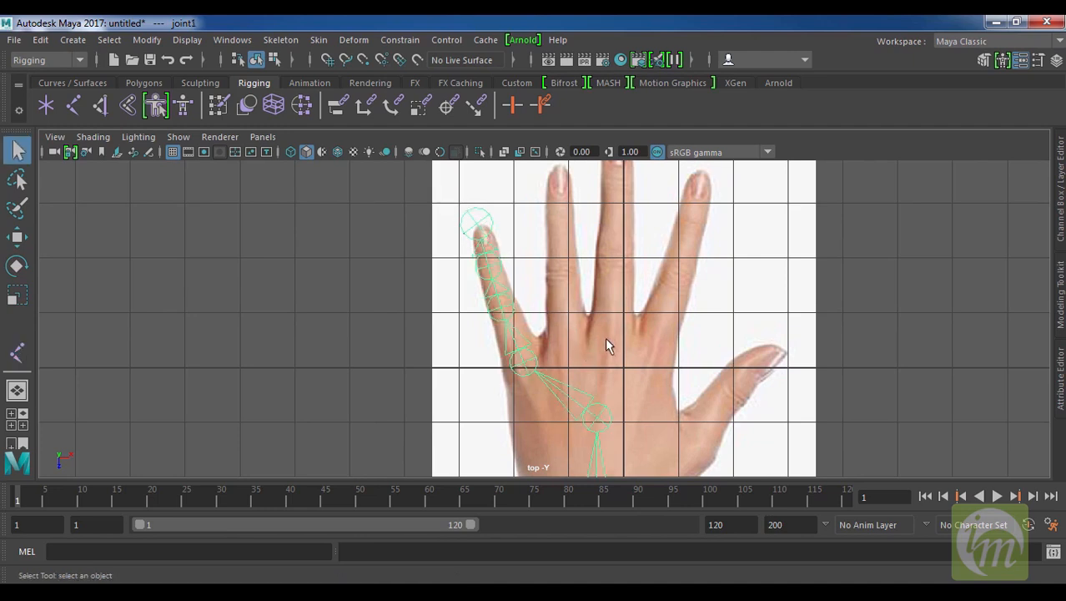
# Step: Create a separate four-joint chain along the ring finger from knuckle to fingertip, and finish the chain
pyautogui.click(284, 41)
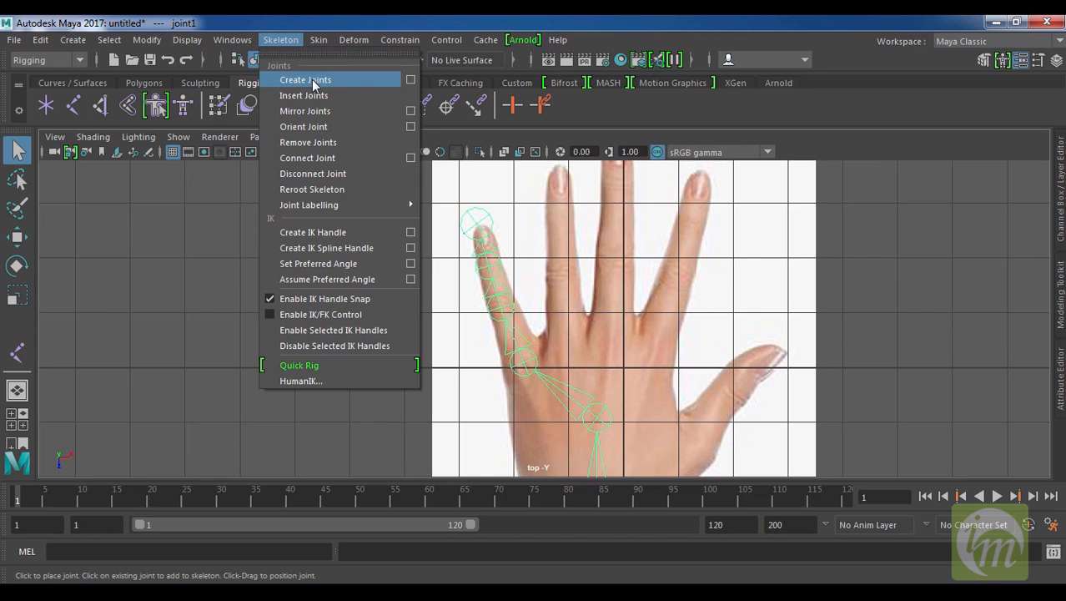
pyautogui.click(311, 79)
pyautogui.moveTo(567, 328); pyautogui.dragTo(566, 339)
pyautogui.moveTo(561, 273); pyautogui.dragTo(561, 271)
pyautogui.moveTo(559, 222); pyautogui.dragTo(560, 219)
pyautogui.keyDown('alt'); pyautogui.moveTo(612, 216); pyautogui.dragTo(600, 287, button='middle'); pyautogui.keyUp('alt')
pyautogui.moveTo(555, 247); pyautogui.dragTo(544, 235)
pyautogui.keyDown('alt'); pyautogui.moveTo(614, 303); pyautogui.dragTo(615, 240, button='middle'); pyautogui.keyUp('alt')
pyautogui.press('q')
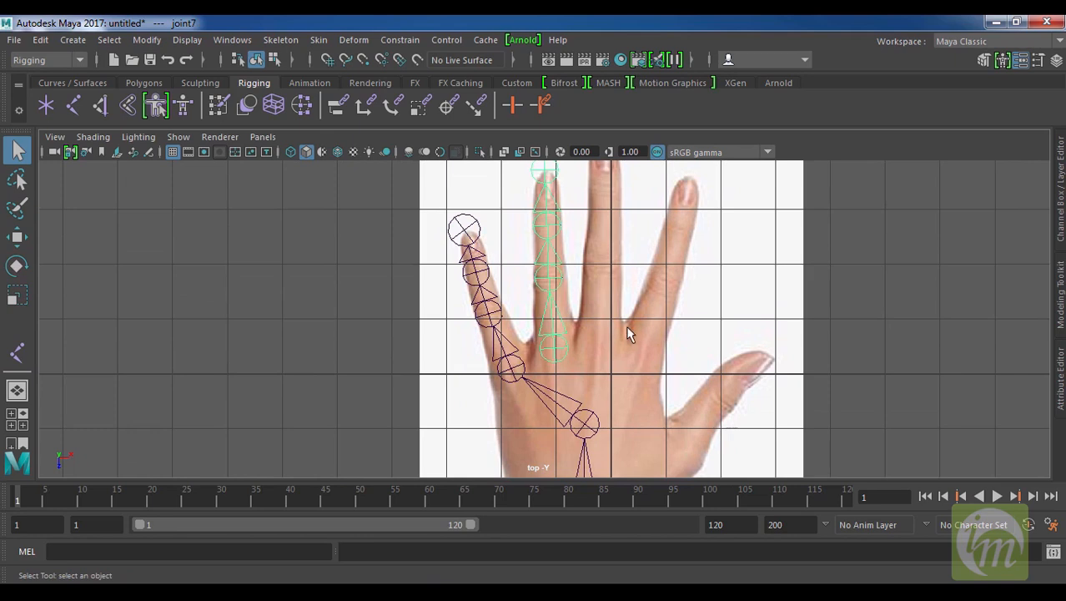
# Step: Parent the ring finger's knuckle joint to the palm joint
pyautogui.keyDown('alt'); pyautogui.moveTo(636, 404); pyautogui.dragTo(634, 352, button='middle'); pyautogui.keyUp('alt')
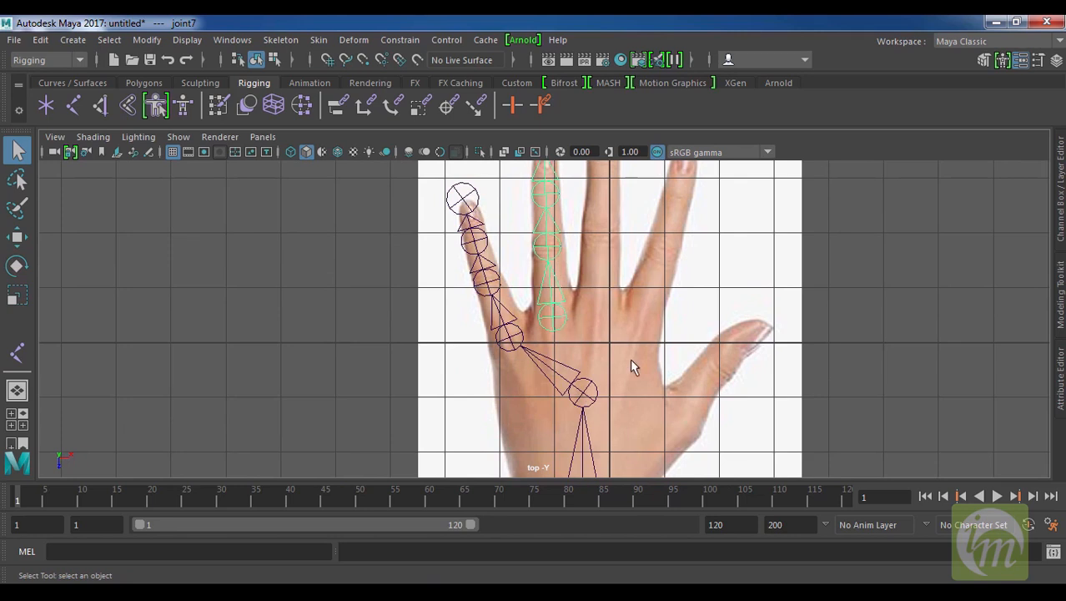
pyautogui.keyDown('alt'); pyautogui.moveTo(609, 391); pyautogui.dragTo(602, 339, button='middle'); pyautogui.keyUp('alt')
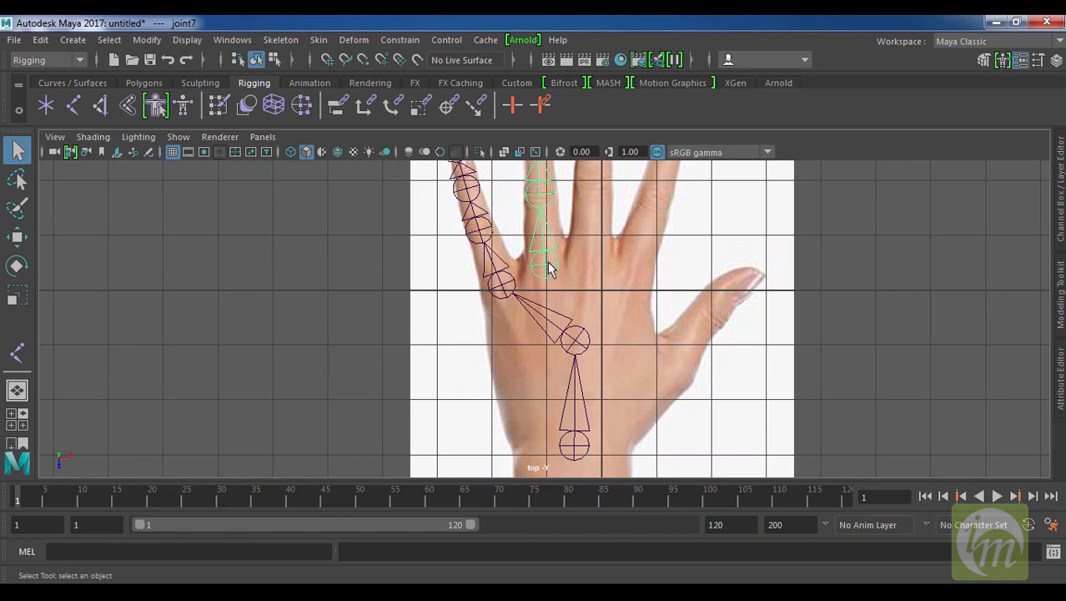
pyautogui.click(578, 345)
pyautogui.keyDown('alt'); pyautogui.moveTo(619, 341); pyautogui.dragTo(630, 363, button='middle'); pyautogui.keyUp('alt')
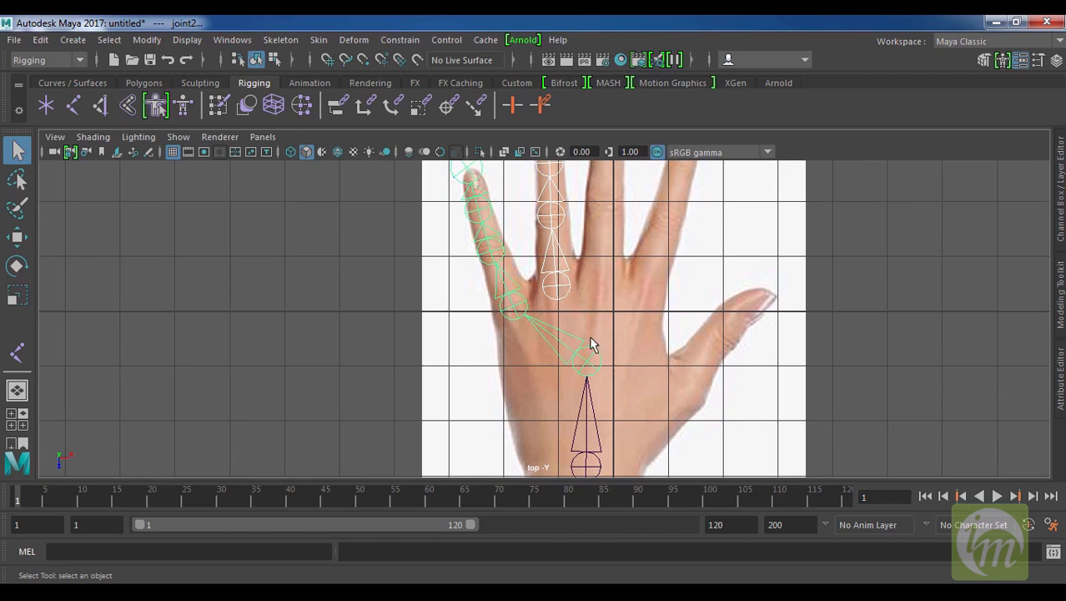
pyautogui.press('Right')
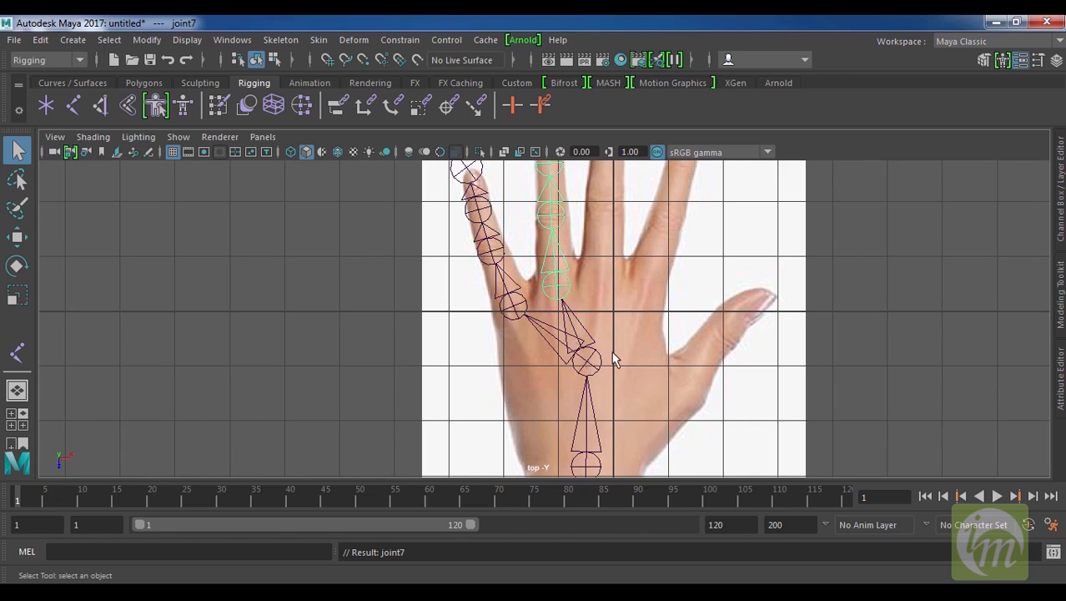
pyautogui.keyDown('alt'); pyautogui.moveTo(613, 360); pyautogui.dragTo(599, 386, button='middle'); pyautogui.keyUp('alt')
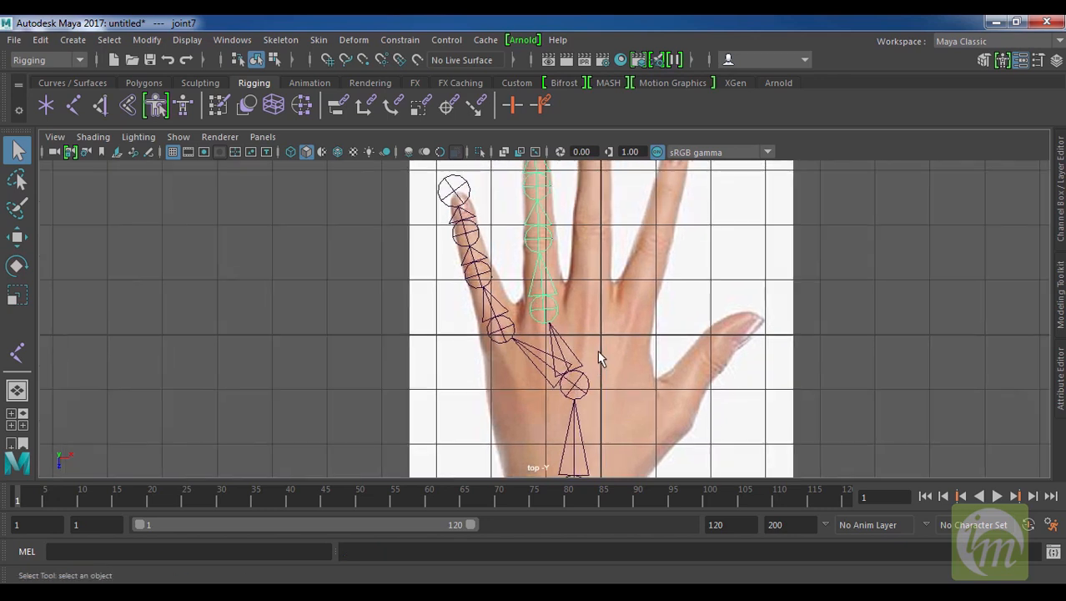
pyautogui.keyDown('alt'); pyautogui.moveTo(589, 332); pyautogui.dragTo(584, 360, button='middle'); pyautogui.keyUp('alt')
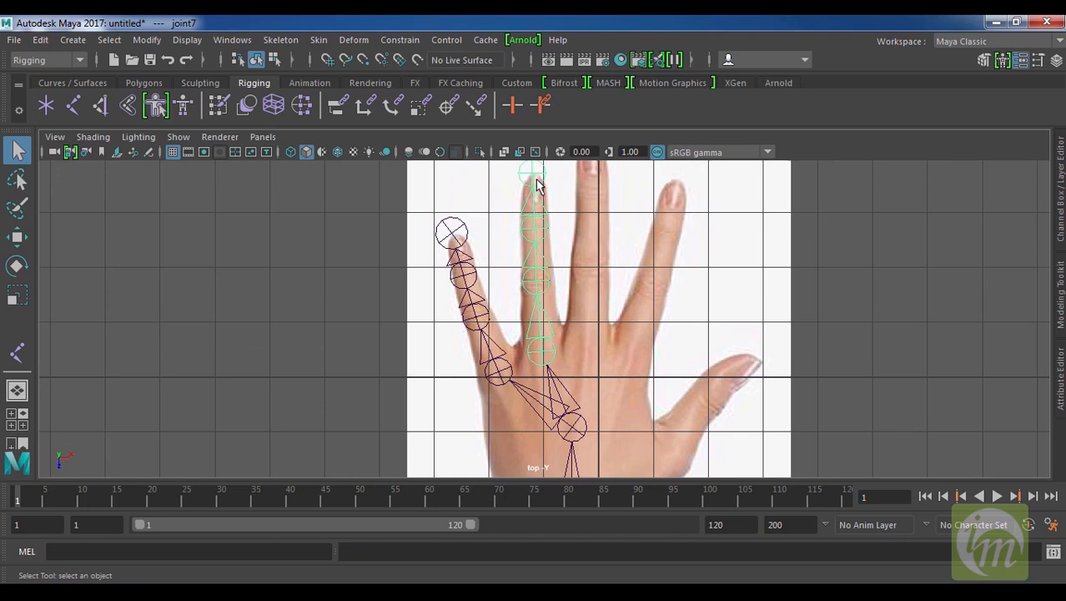
pyautogui.press('Return')
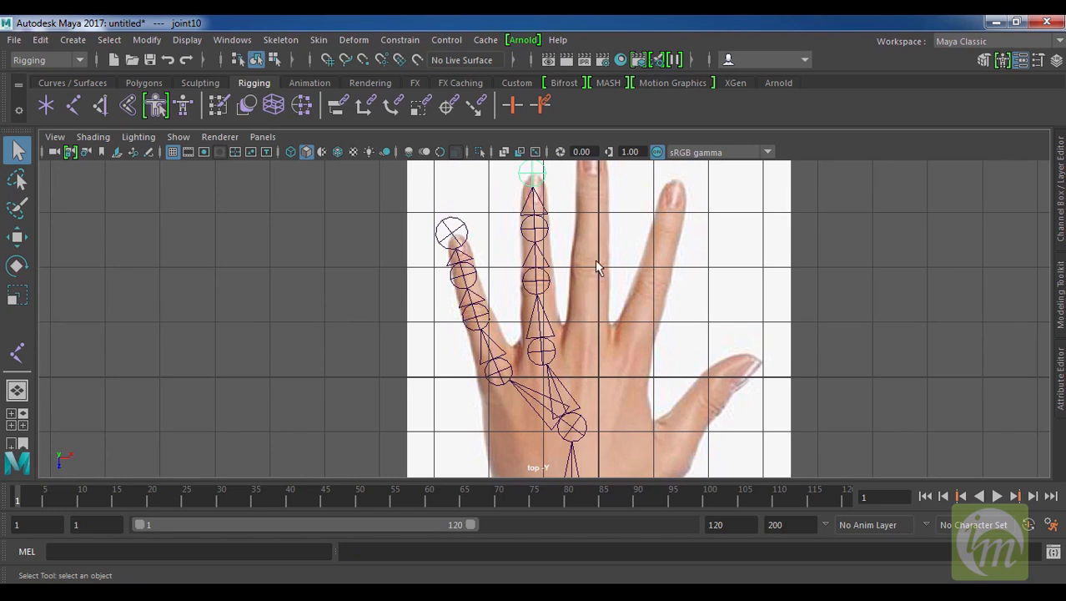
# Step: Create a separate four-joint chain down the middle finger, starting at the fingertip and ending at the knuckle, and finish it
pyautogui.keyDown('alt'); pyautogui.moveTo(620, 294); pyautogui.dragTo(531, 246, button='middle'); pyautogui.keyUp('alt')
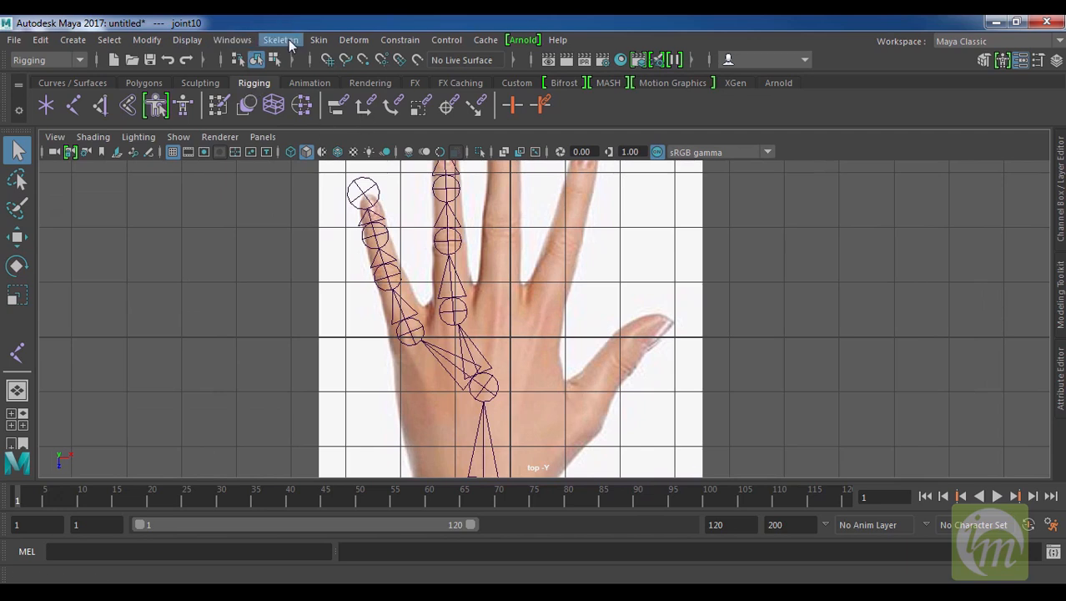
pyautogui.click(288, 40)
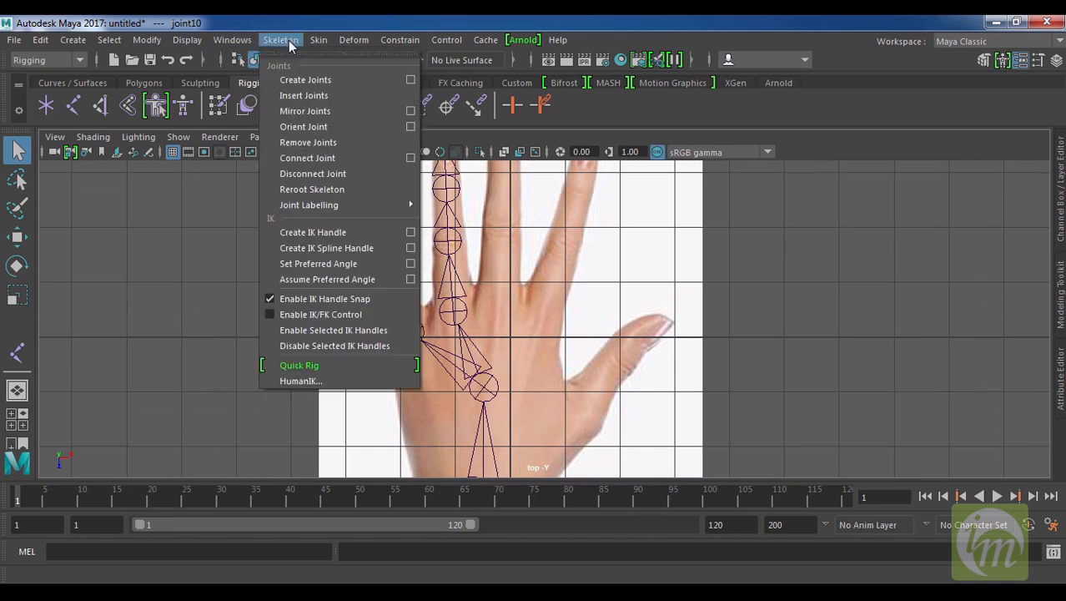
pyautogui.click(299, 81)
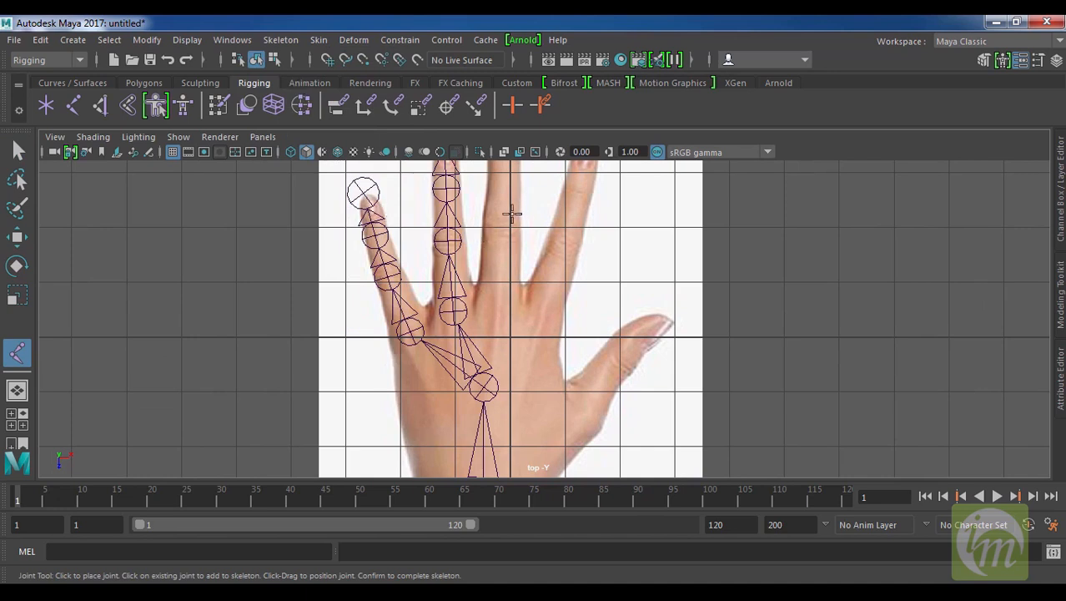
pyautogui.scroll(-2, 501, 250)
pyautogui.keyDown('alt'); pyautogui.moveTo(497, 269); pyautogui.dragTo(497, 274, button='middle'); pyautogui.keyUp('alt')
pyautogui.click(502, 197)
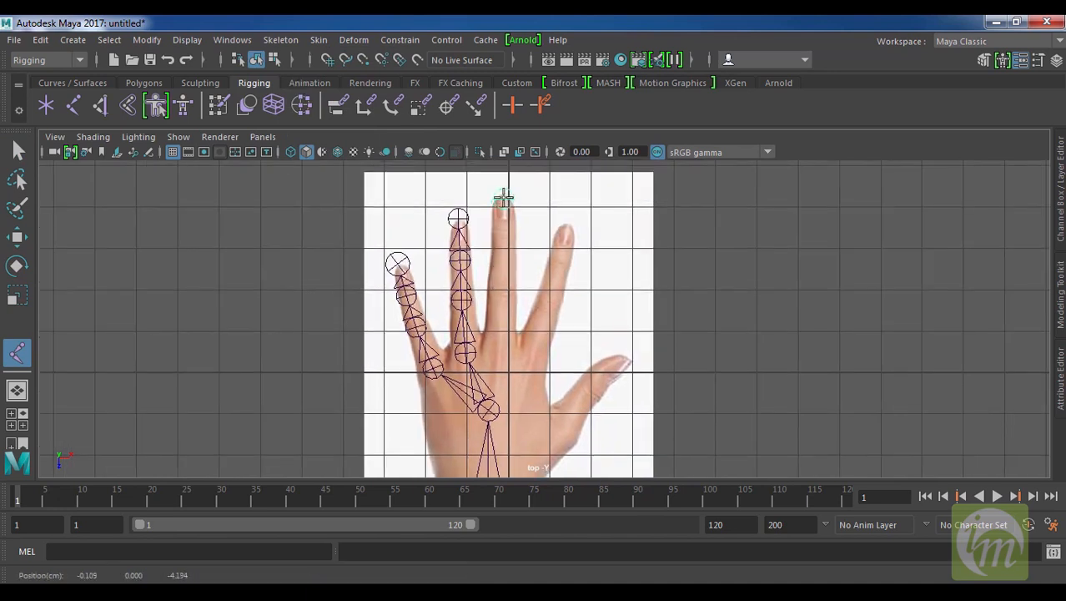
pyautogui.click(504, 237)
pyautogui.click(504, 288)
pyautogui.moveTo(500, 332); pyautogui.dragTo(500, 340)
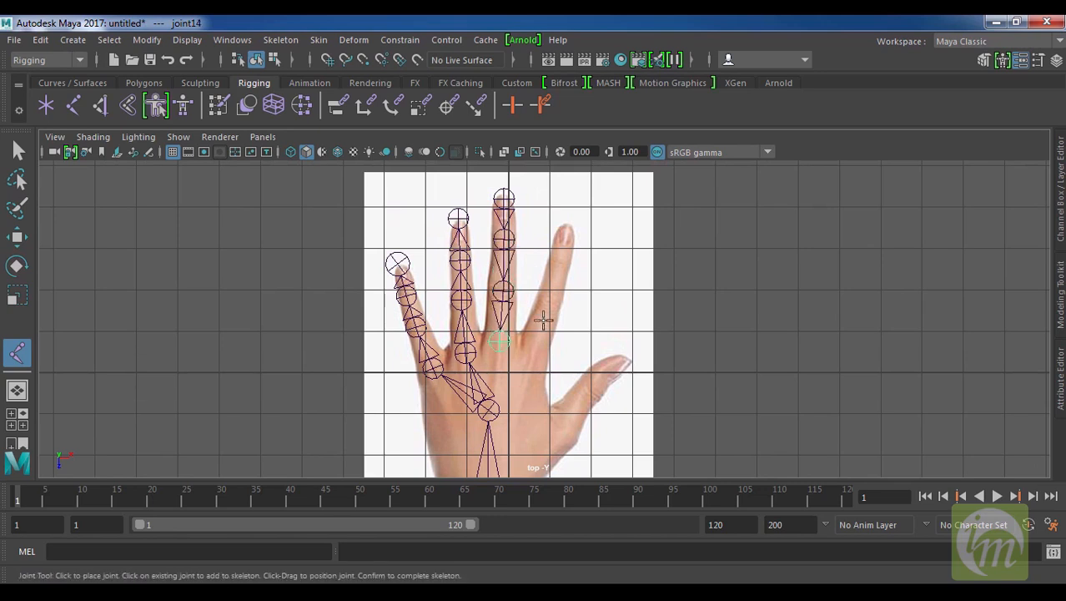
pyautogui.press('q')
pyautogui.keyDown('alt'); pyautogui.moveTo(511, 312); pyautogui.dragTo(510, 301, button='middle'); pyautogui.keyUp('alt')
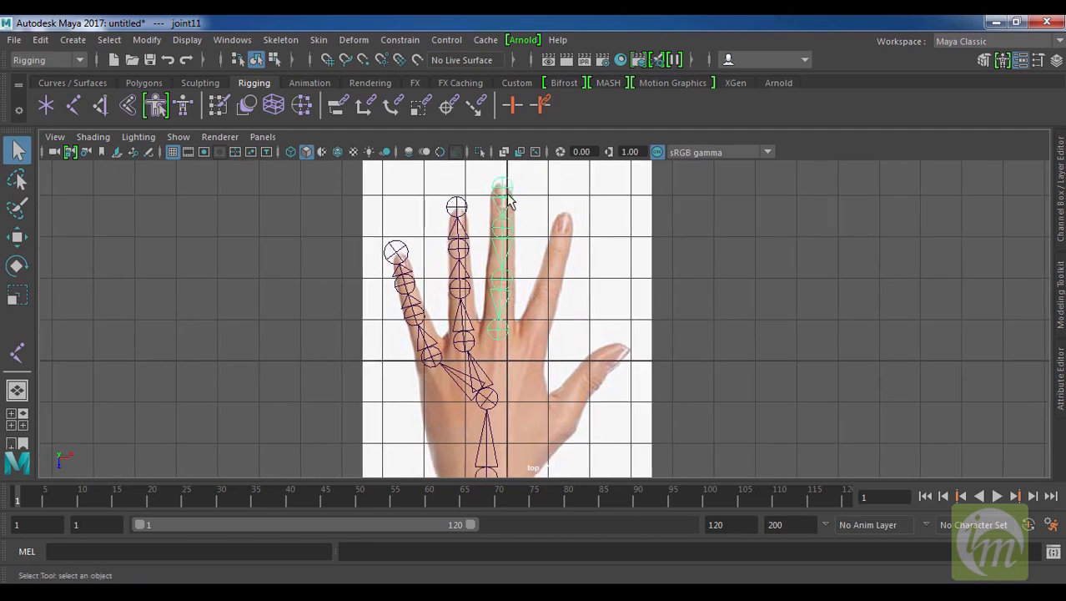
# Step: Reroot the middle finger's chain at its knuckle joint with Reroot Skeleton
pyautogui.click(502, 337)
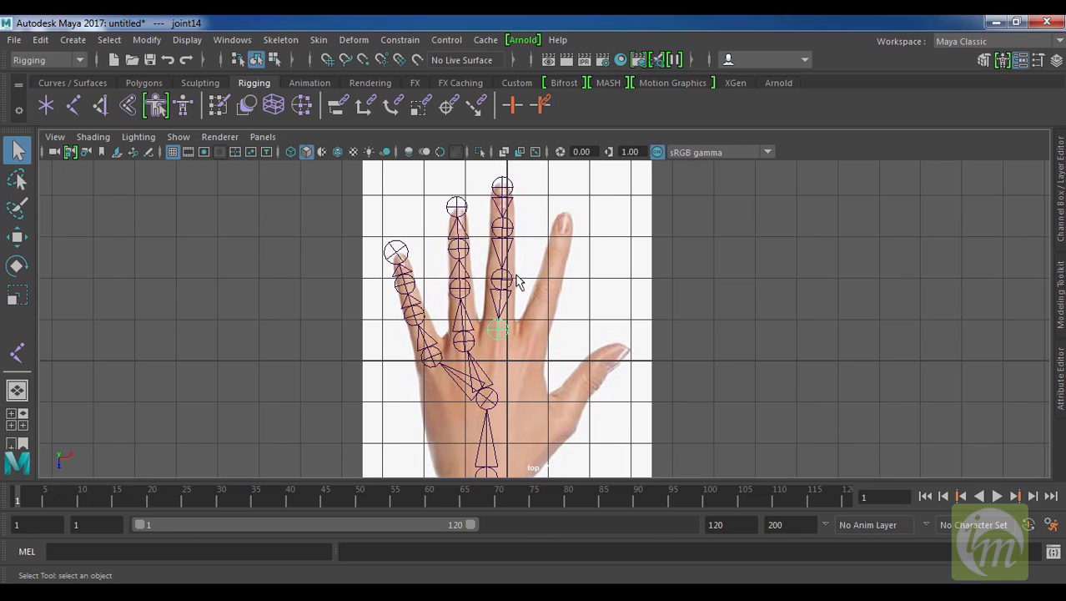
pyautogui.click(511, 189)
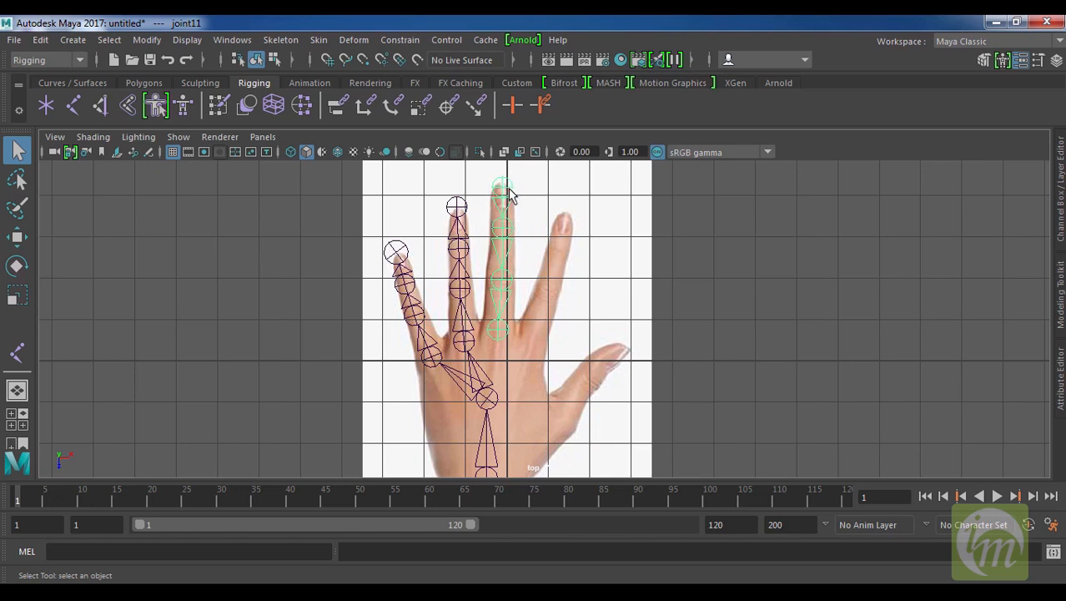
pyautogui.click(499, 329)
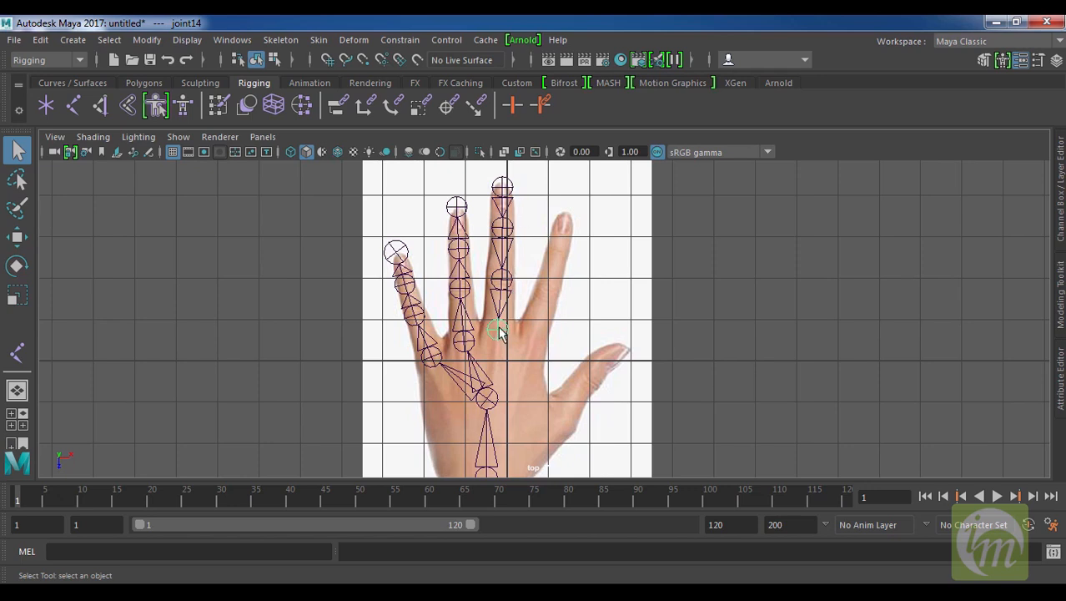
pyautogui.click(284, 41)
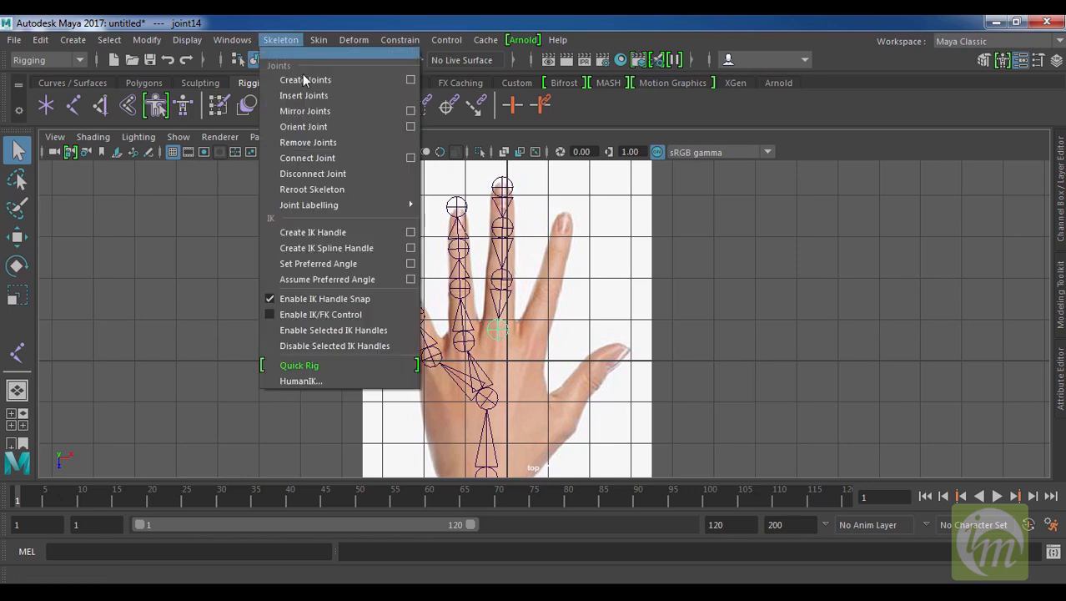
pyautogui.click(333, 190)
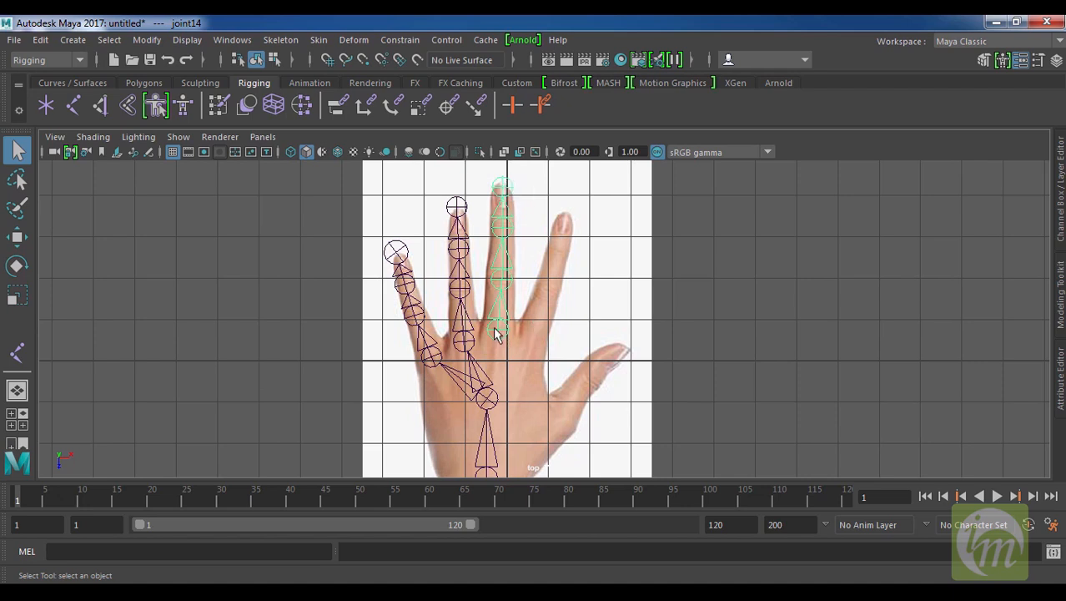
# Step: Parent the middle finger's knuckle joint to the palm joint
pyautogui.keyDown('alt'); pyautogui.moveTo(539, 330); pyautogui.dragTo(523, 287, button='middle'); pyautogui.keyUp('alt')
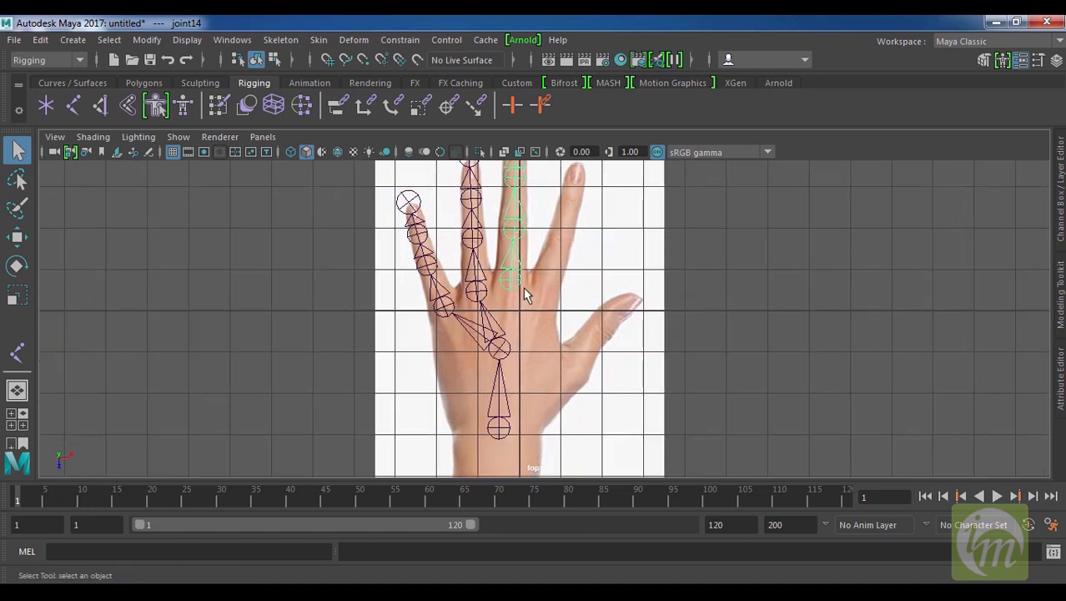
pyautogui.keyDown('shift'); pyautogui.click(507, 344); pyautogui.keyUp('shift')
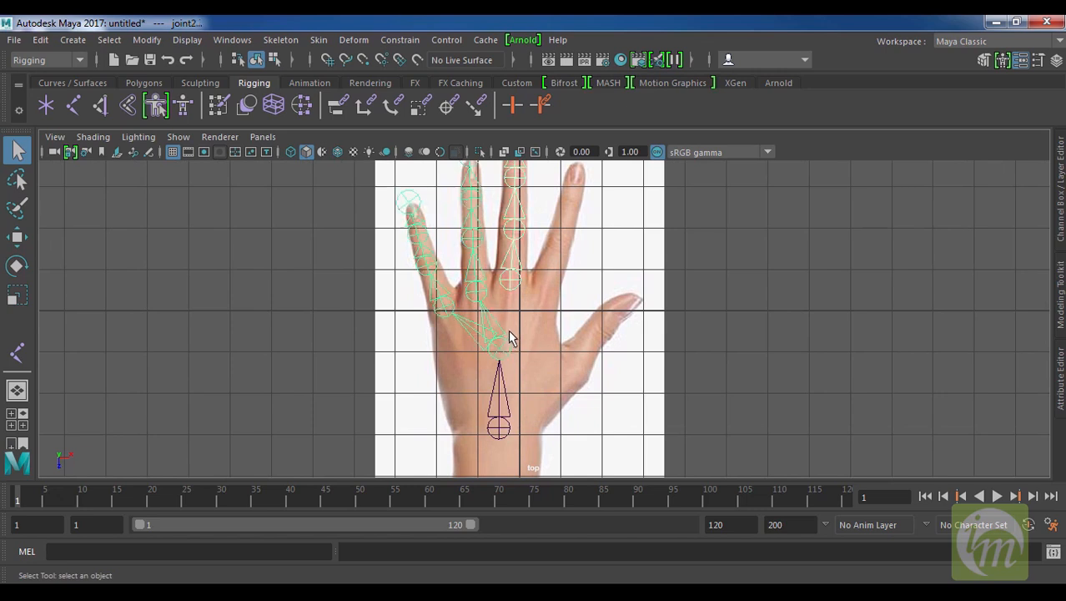
pyautogui.press('p')
pyautogui.keyDown('alt'); pyautogui.moveTo(546, 307); pyautogui.dragTo(538, 321, button='middle'); pyautogui.keyUp('alt')
pyautogui.click(278, 41)
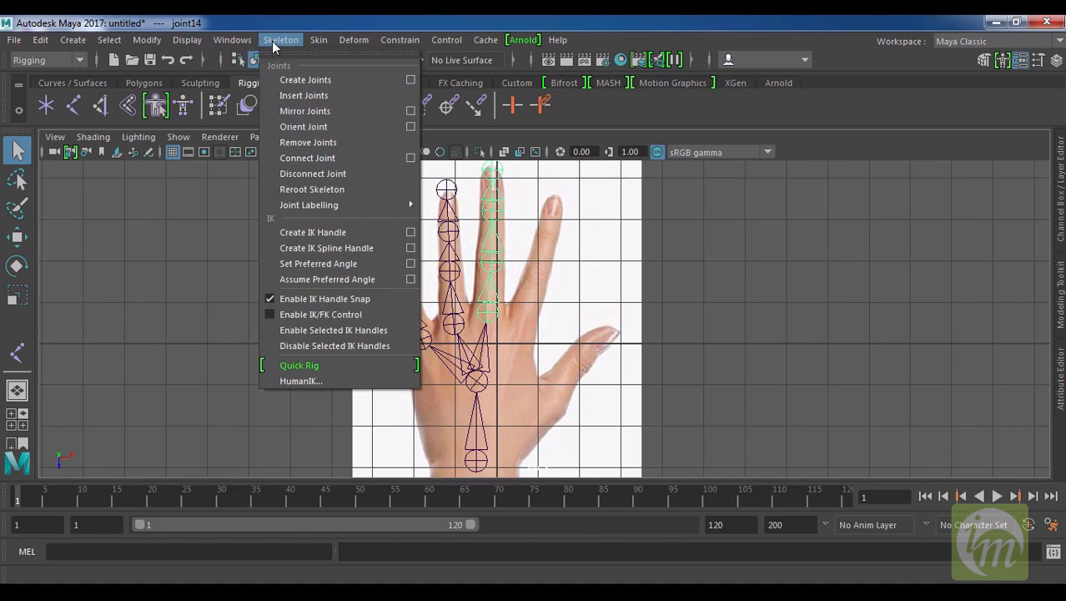
pyautogui.click(300, 80)
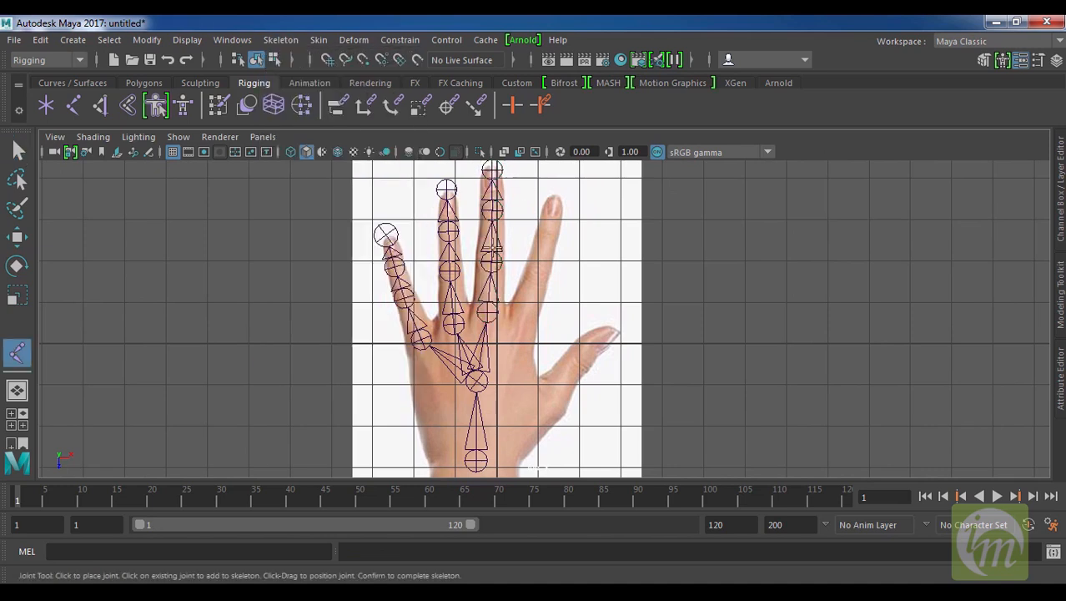
pyautogui.click(523, 324)
pyautogui.click(541, 273)
pyautogui.click(550, 232)
pyautogui.click(561, 192)
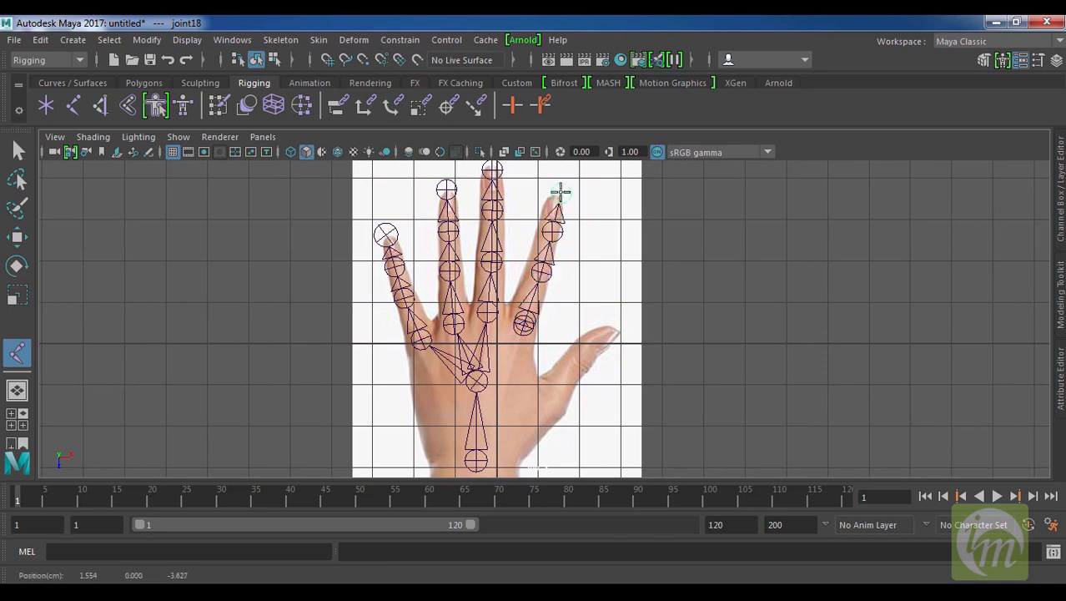
pyautogui.press('q')
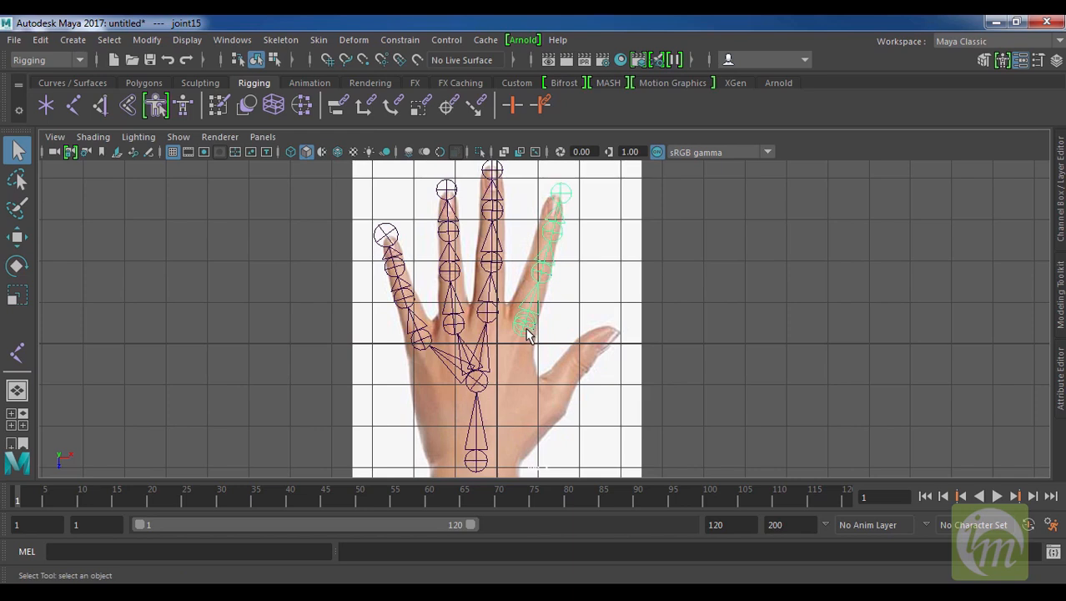
pyautogui.scroll(2, 551, 332)
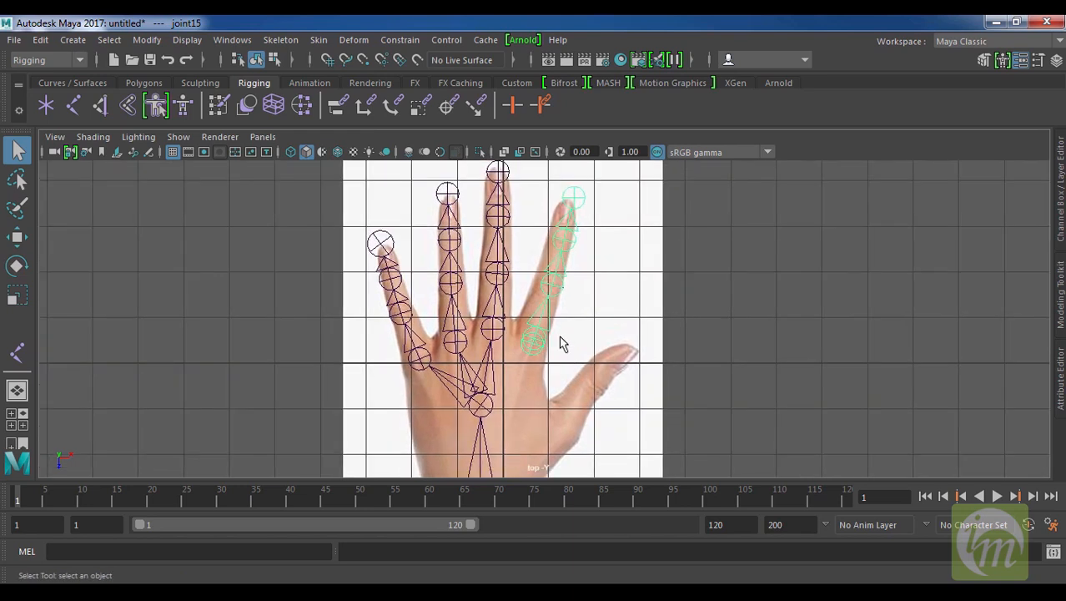
pyautogui.press('Delete')
# Step: Create a separate four-joint chain up the index finger, starting at the knuckle and ending at the fingertip, and finish it
pyautogui.click(280, 41)
pyautogui.click(291, 77)
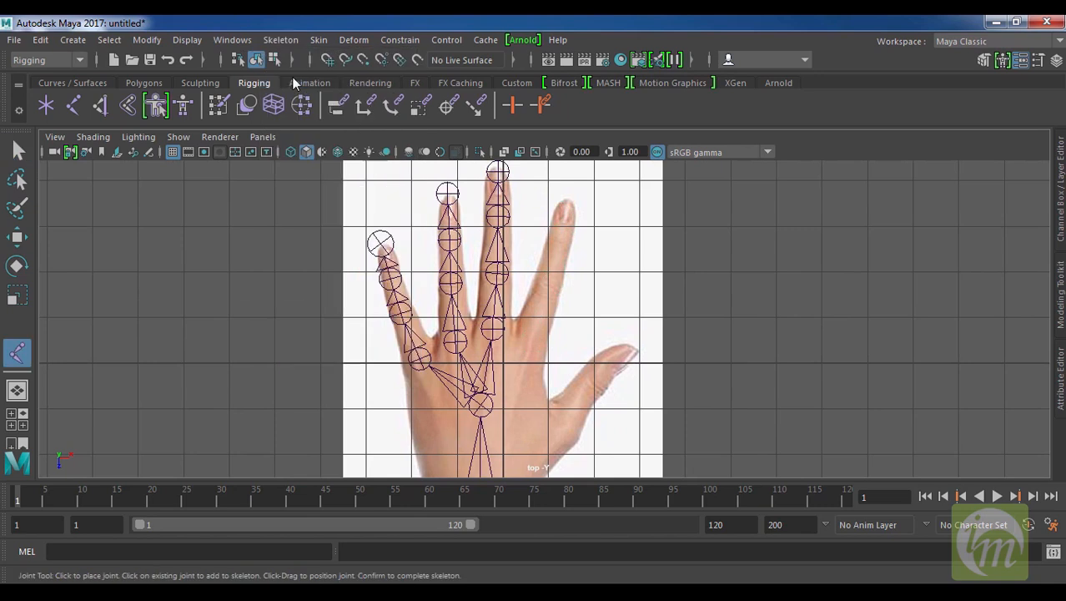
pyautogui.click(531, 339)
pyautogui.click(543, 293)
pyautogui.moveTo(543, 293); pyautogui.dragTo(549, 288)
pyautogui.moveTo(559, 252); pyautogui.dragTo(564, 240)
pyautogui.moveTo(570, 200); pyautogui.dragTo(572, 193)
pyautogui.keyDown('alt'); pyautogui.moveTo(586, 252); pyautogui.dragTo(592, 246, button='middle'); pyautogui.keyUp('alt')
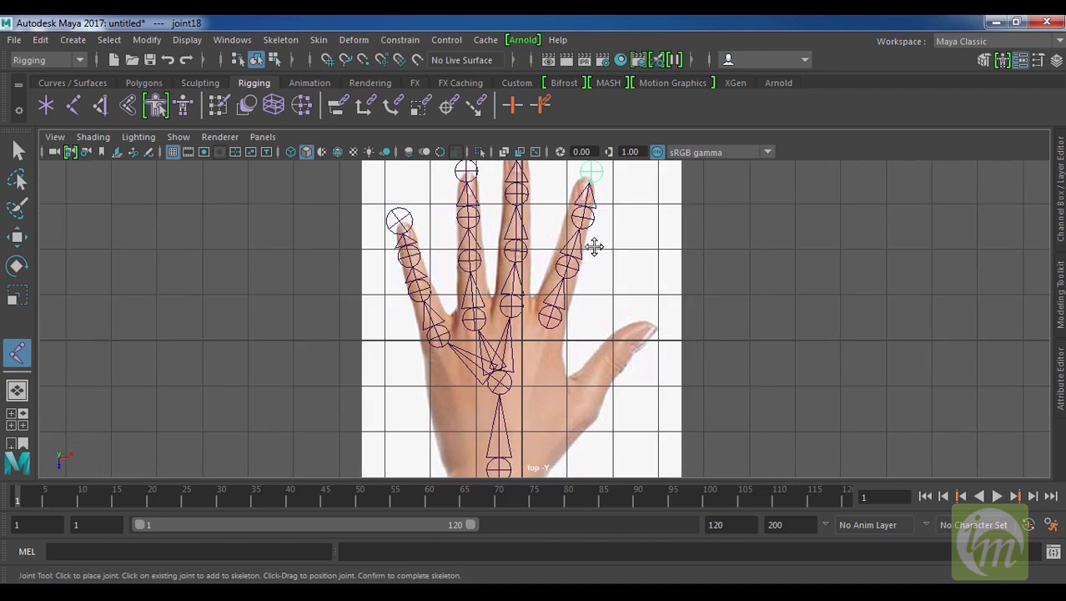
pyautogui.press('q')
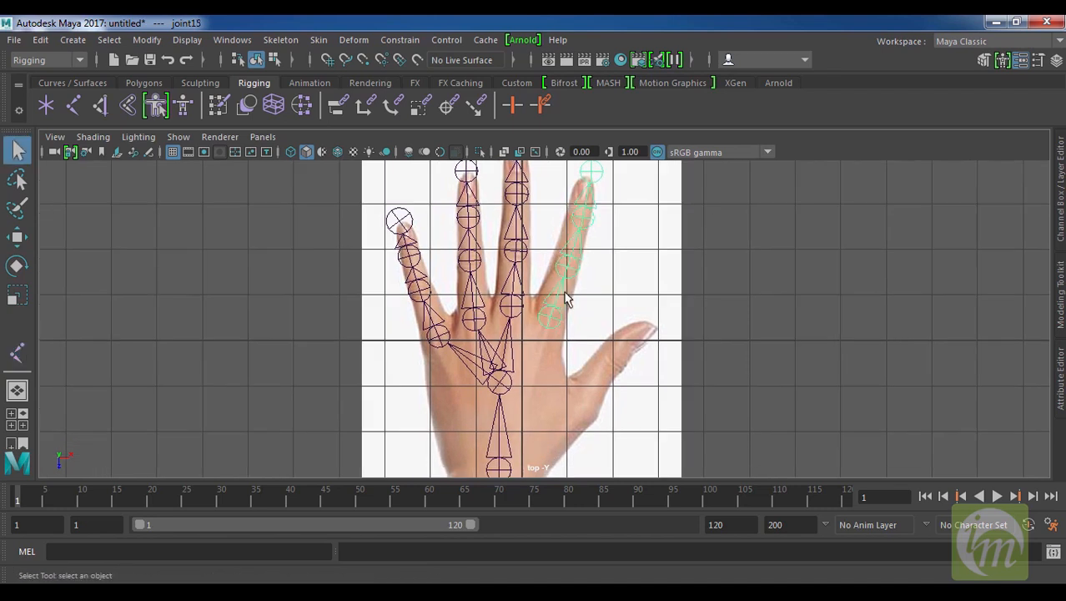
# Step: Parent the index finger's knuckle joint to the palm joint
pyautogui.click(502, 386)
pyautogui.press('p')
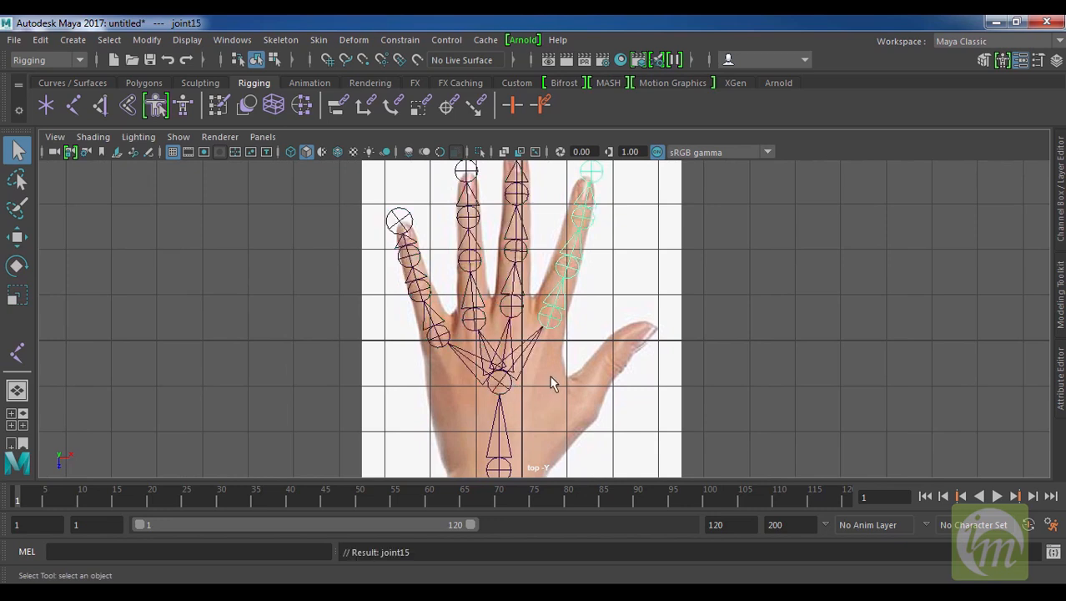
# Step: Create a separate three-joint chain along the thumb, starting at its base and ending at the tip, and finish it
pyautogui.scroll(-1, 574, 388)
pyautogui.keyDown('alt'); pyautogui.moveTo(573, 388); pyautogui.dragTo(579, 343, button='middle'); pyautogui.keyUp('alt')
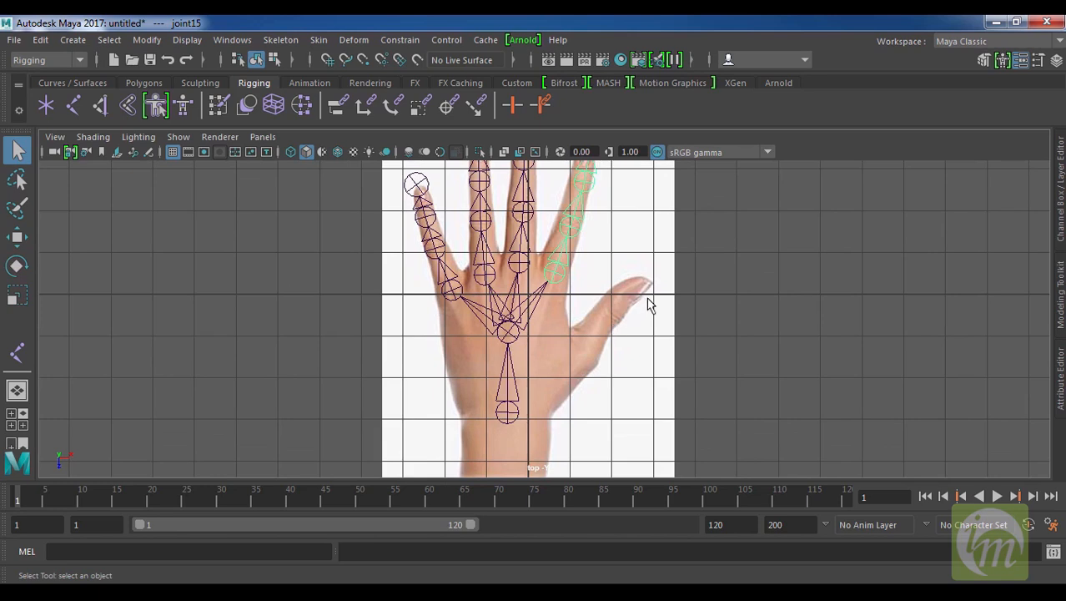
pyautogui.keyDown('alt'); pyautogui.moveTo(650, 305); pyautogui.dragTo(631, 325, button='middle'); pyautogui.keyUp('alt')
pyautogui.keyDown('alt'); pyautogui.moveTo(573, 396); pyautogui.dragTo(567, 374, button='middle'); pyautogui.keyUp('alt')
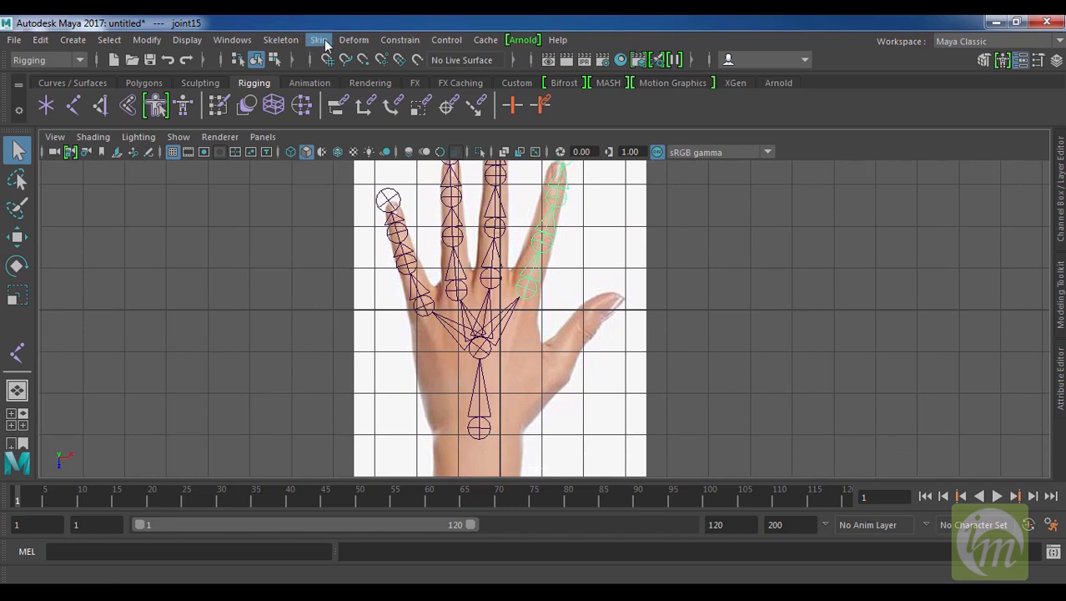
pyautogui.click(282, 40)
pyautogui.click(305, 80)
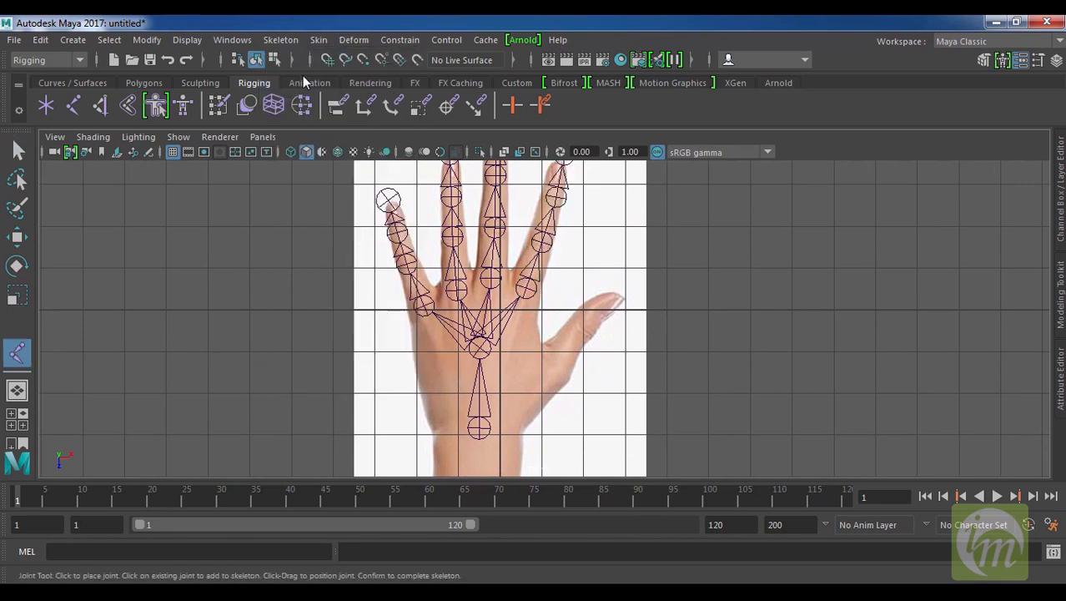
pyautogui.click(567, 367)
pyautogui.click(589, 330)
pyautogui.click(619, 292)
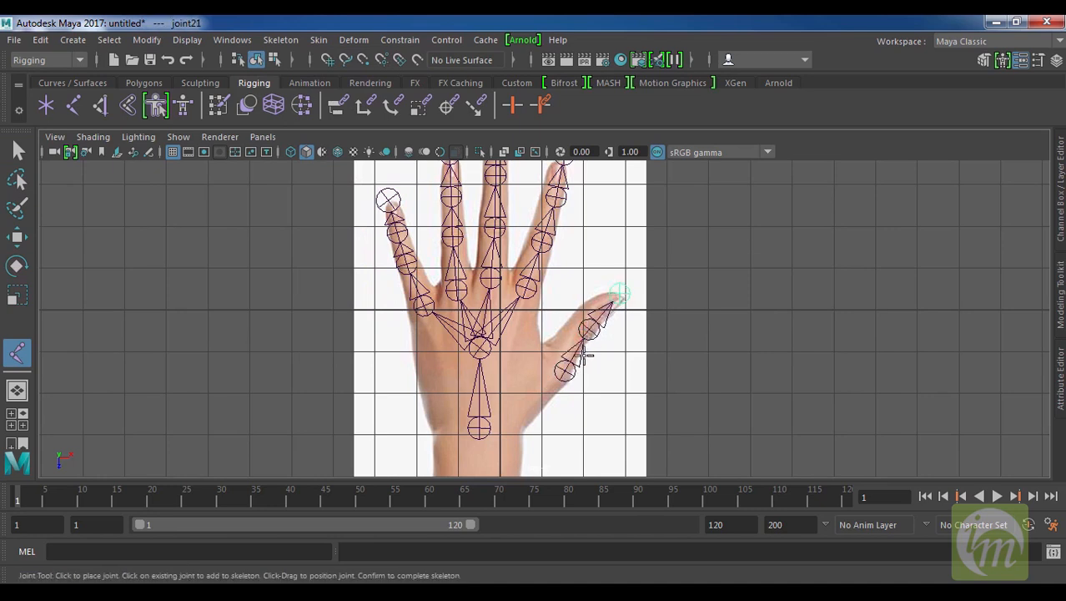
pyautogui.press('q')
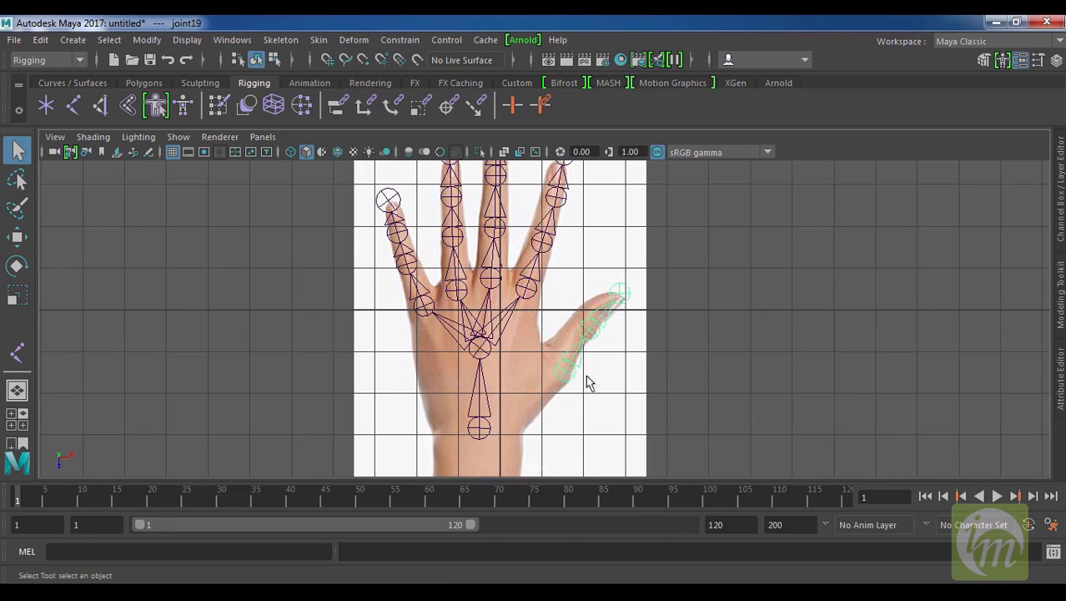
# Step: Parent the thumb's base joint to the wrist joint
pyautogui.keyDown('alt'); pyautogui.moveTo(578, 364); pyautogui.dragTo(576, 346, button='middle'); pyautogui.keyUp('alt')
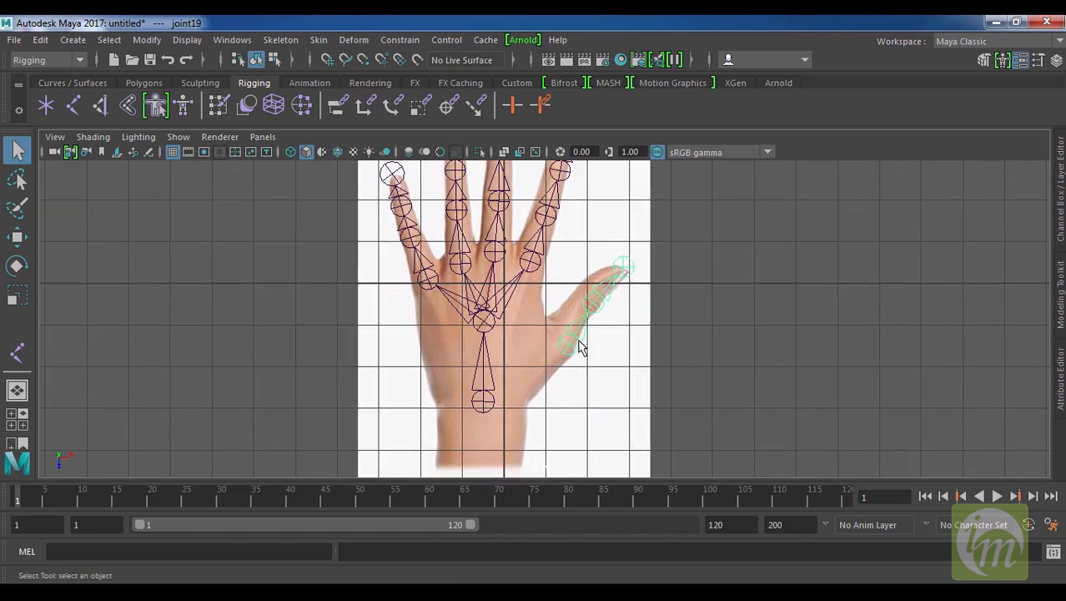
pyautogui.click(493, 404)
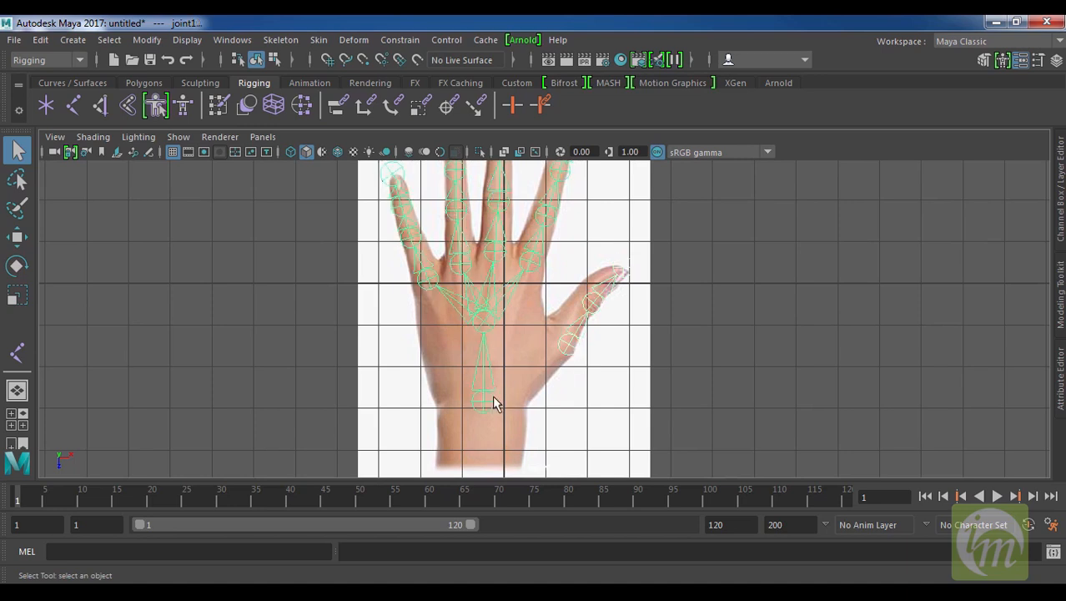
pyautogui.keyDown('alt'); pyautogui.moveTo(527, 375); pyautogui.dragTo(523, 401, button='middle'); pyautogui.keyUp('alt')
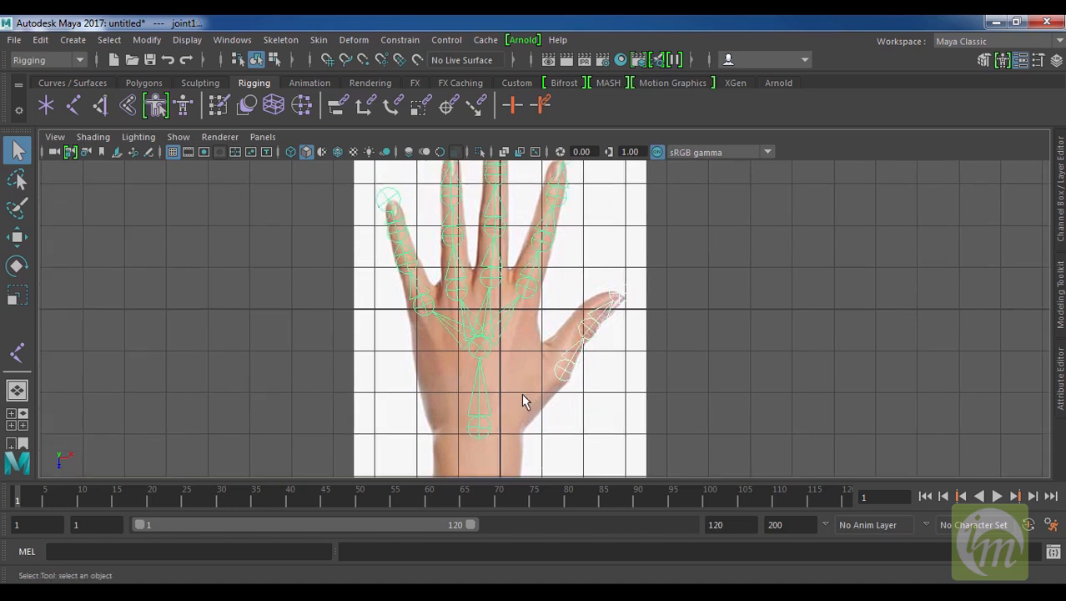
pyautogui.press('p')
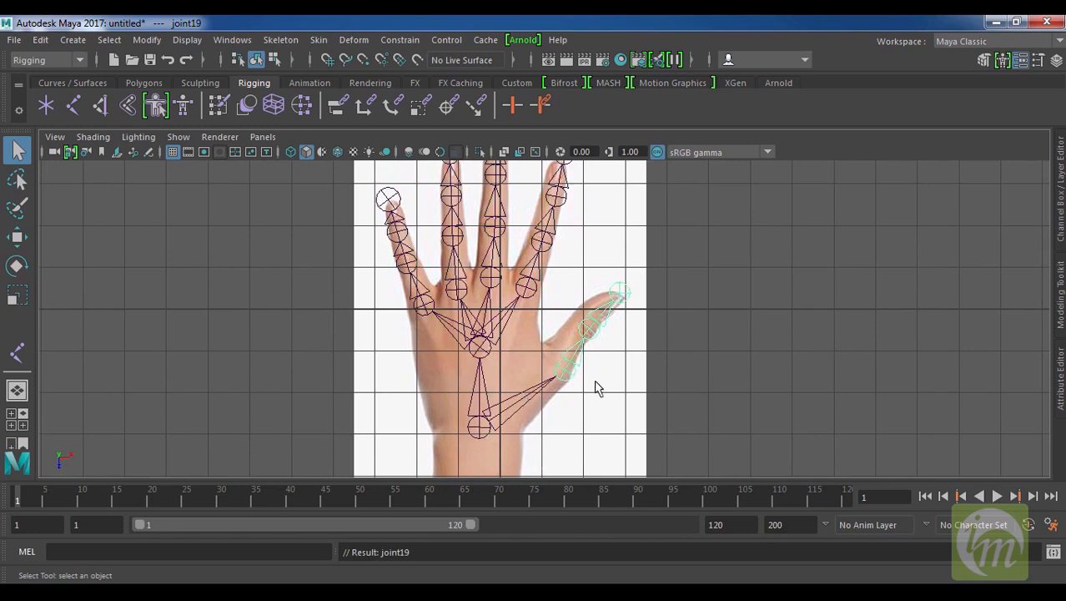
# Step: Examine the complete hand skeleton against the reference image, first from the top and in the perspective view
pyautogui.scroll(-2, 602, 369)
pyautogui.moveTo(601, 370)
pyautogui.keyDown('alt'); pyautogui.mouseDown(button='middle')
pyautogui.moveTo(524, 388)
pyautogui.moveTo(619, 359)
pyautogui.mouseUp(button='middle'); pyautogui.keyUp('alt')
pyautogui.scroll(1, 519, 382)
pyautogui.scroll(1, 519, 382)
pyautogui.scroll(-1, 618, 360)
pyautogui.keyDown('alt'); pyautogui.moveTo(547, 389); pyautogui.dragTo(579, 347, button='middle'); pyautogui.keyUp('alt')
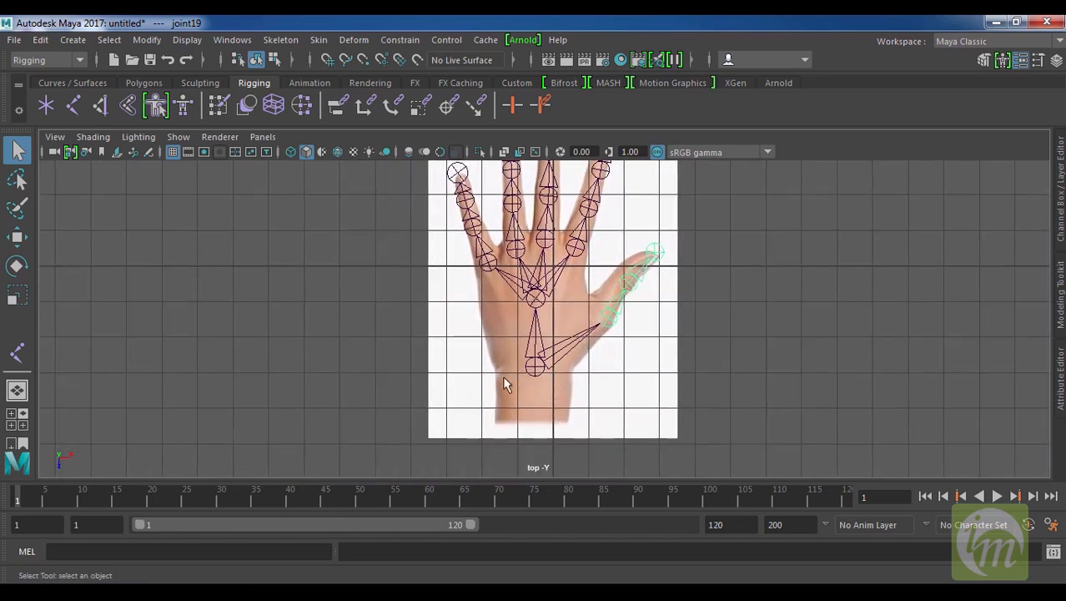
pyautogui.press('space')
pyautogui.press('space')
pyautogui.keyDown('alt'); pyautogui.moveTo(662, 317); pyautogui.dragTo(484, 359); pyautogui.keyUp('alt')
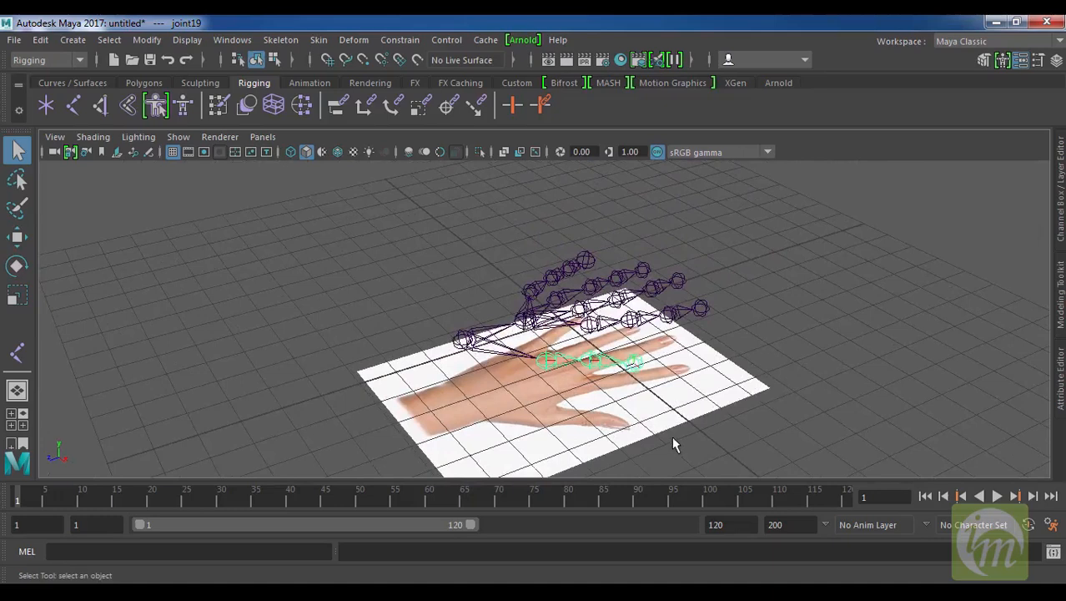
pyautogui.moveTo(655, 429)
pyautogui.keyDown('alt'); pyautogui.mouseDown()
pyautogui.moveTo(693, 424)
pyautogui.moveTo(651, 424)
pyautogui.mouseUp(); pyautogui.keyUp('alt')
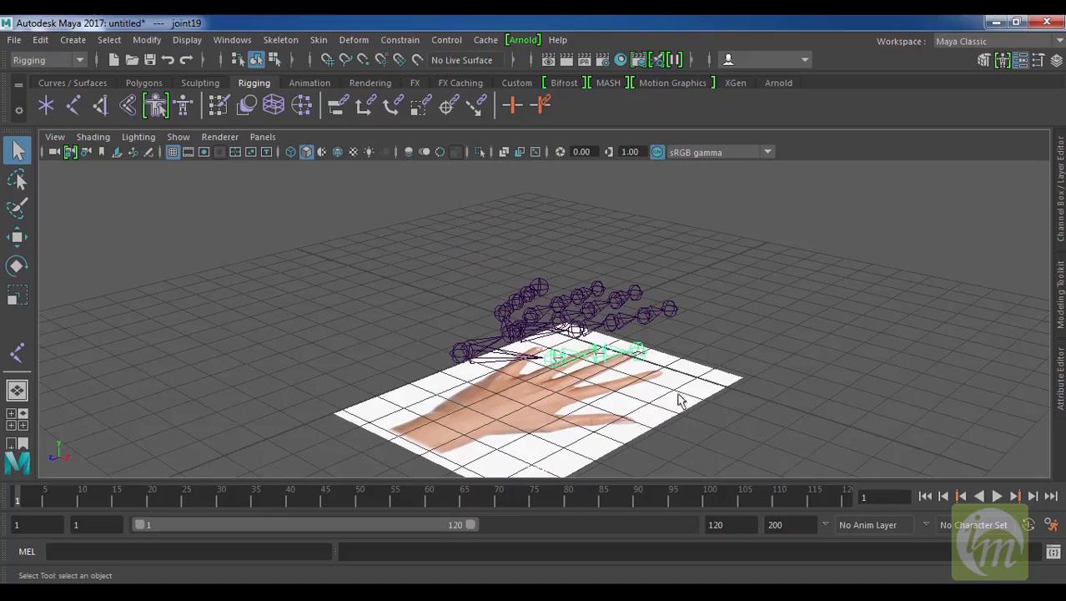
# Step: Hide the hand reference image by setting the image plane's display mode to None
pyautogui.click(694, 416)
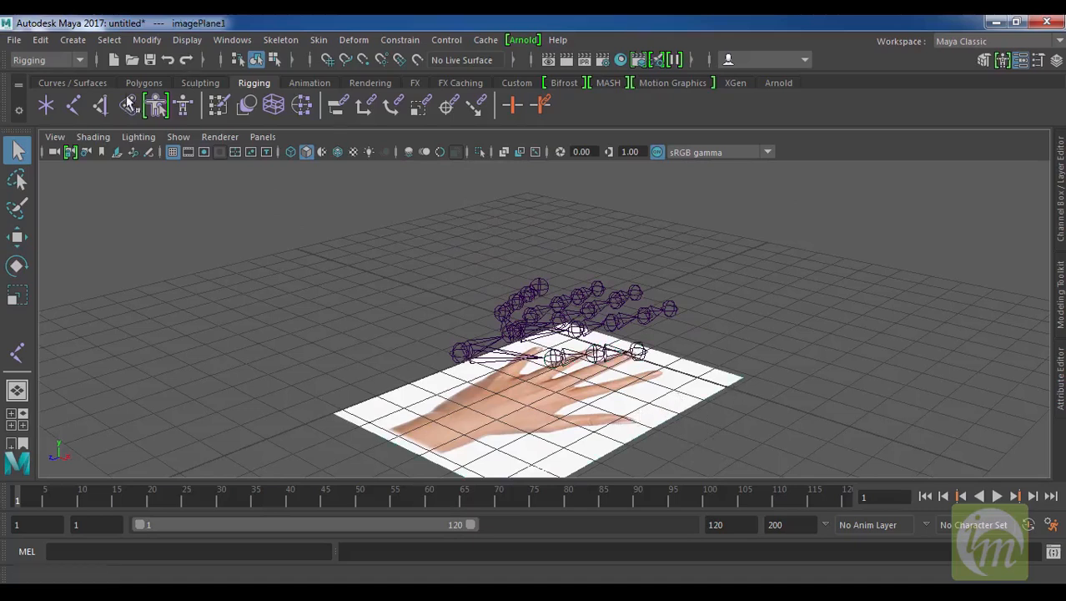
pyautogui.click(57, 138)
pyautogui.moveTo(155, 485)
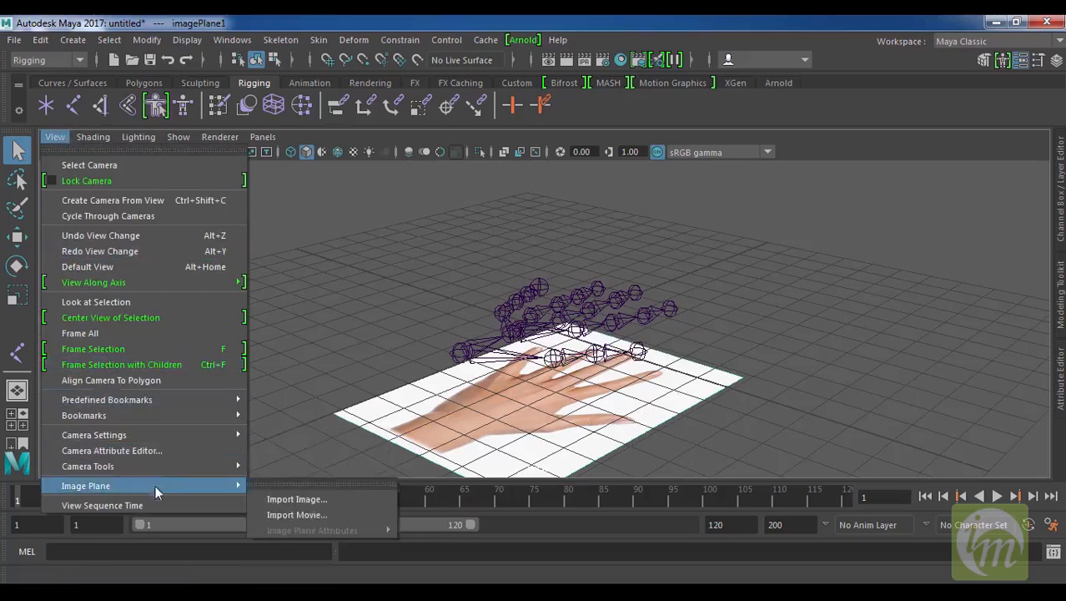
pyautogui.click(291, 503)
pyautogui.click(1062, 398)
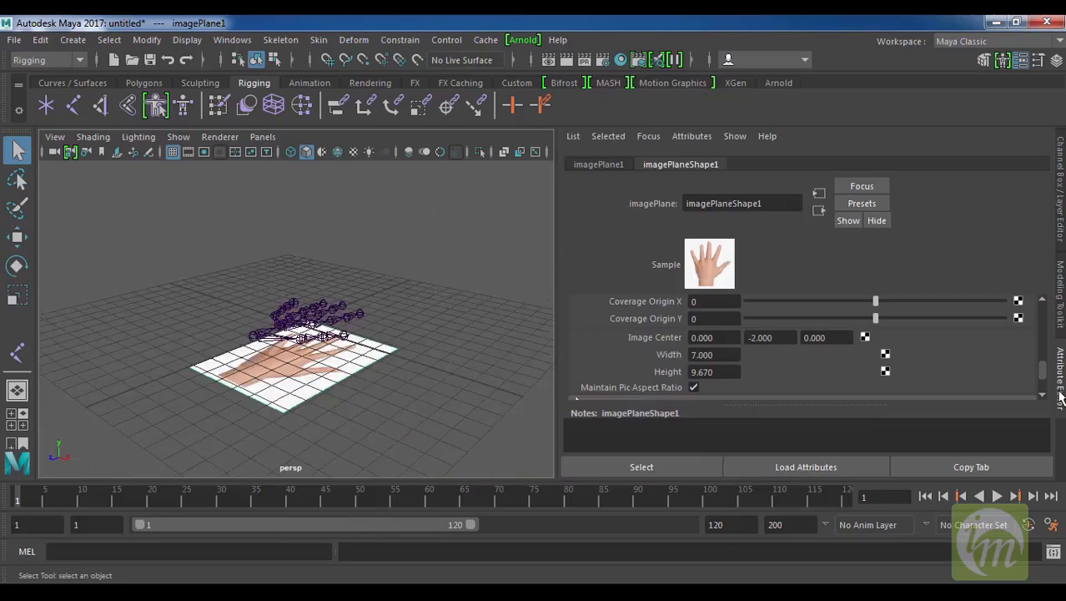
pyautogui.moveTo(1043, 375); pyautogui.dragTo(1053, 311)
pyautogui.click(746, 360)
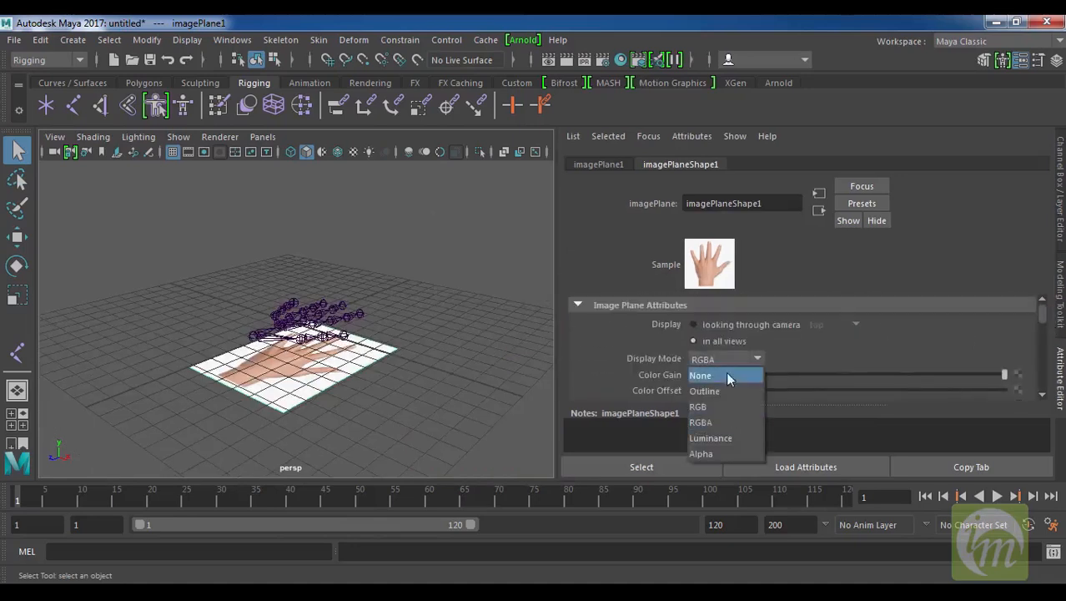
pyautogui.click(726, 371)
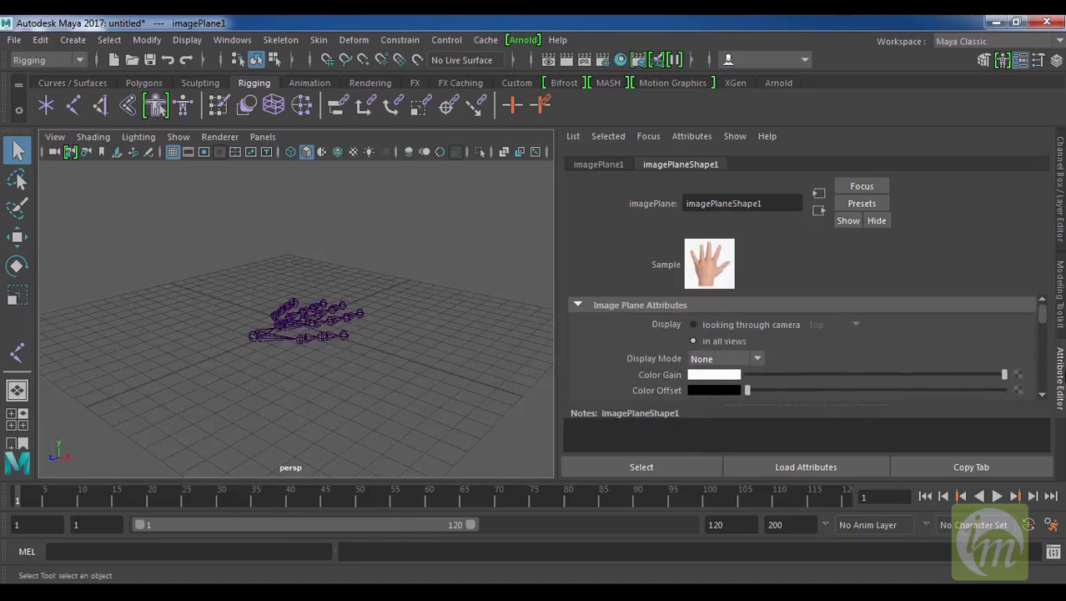
pyautogui.hotkey('ctrl', 'a')
# Step: Inspect the names and channel values of the wrist joint and the middle finger's joints
pyautogui.moveTo(755, 392)
pyautogui.keyDown('alt'); pyautogui.mouseDown()
pyautogui.moveTo(684, 389)
pyautogui.moveTo(757, 411)
pyautogui.mouseUp(); pyautogui.keyUp('alt')
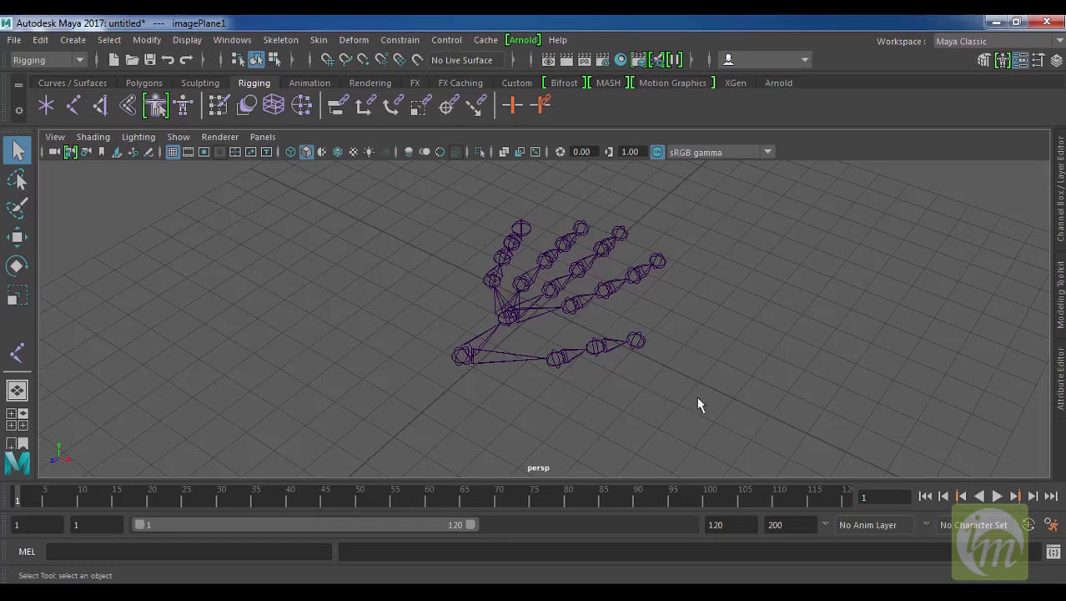
pyautogui.click(459, 356)
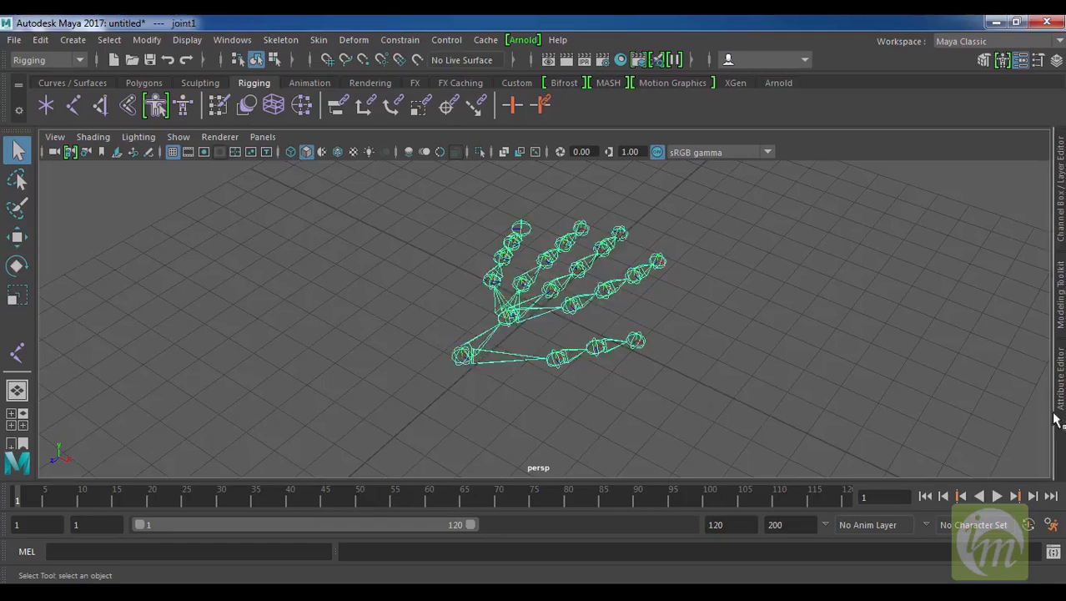
pyautogui.click(1061, 196)
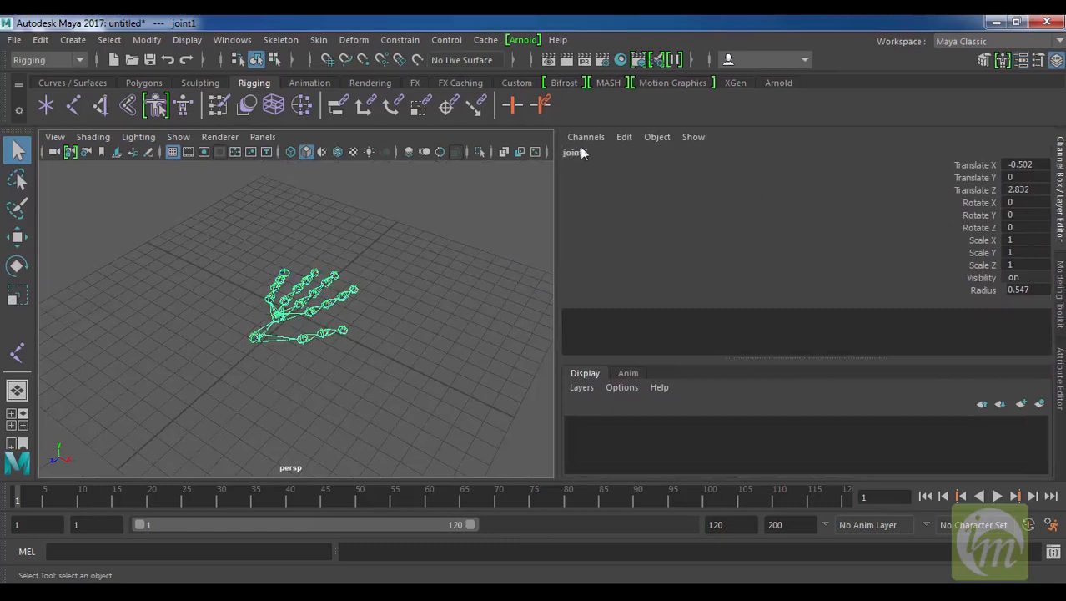
pyautogui.click(337, 302)
pyautogui.click(333, 274)
pyautogui.click(327, 283)
pyautogui.click(314, 293)
pyautogui.click(299, 304)
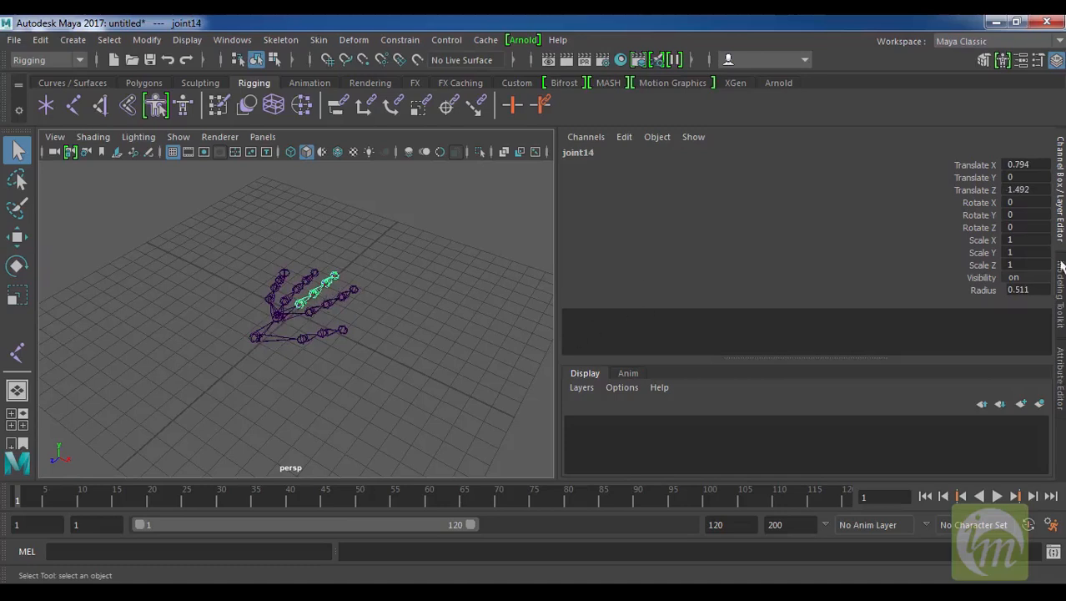
pyautogui.click(1061, 215)
pyautogui.keyDown('alt'); pyautogui.moveTo(723, 352); pyautogui.dragTo(676, 357); pyautogui.keyUp('alt')
pyautogui.click(758, 362)
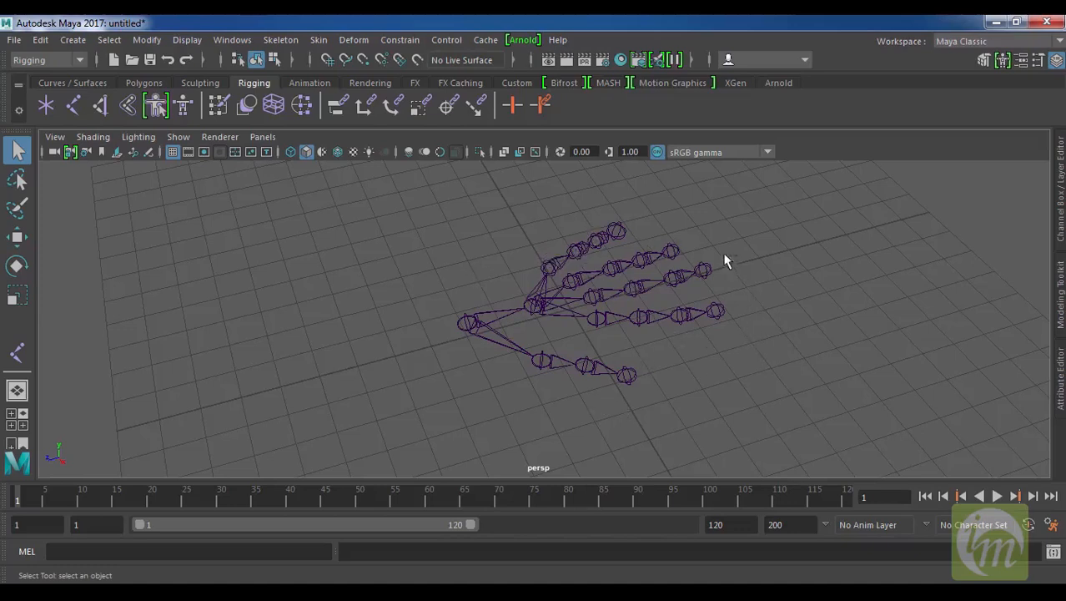
pyautogui.moveTo(650, 197); pyautogui.dragTo(807, 407)
pyautogui.click(807, 404)
pyautogui.keyDown('alt'); pyautogui.moveTo(727, 366); pyautogui.dragTo(812, 356); pyautogui.keyUp('alt')
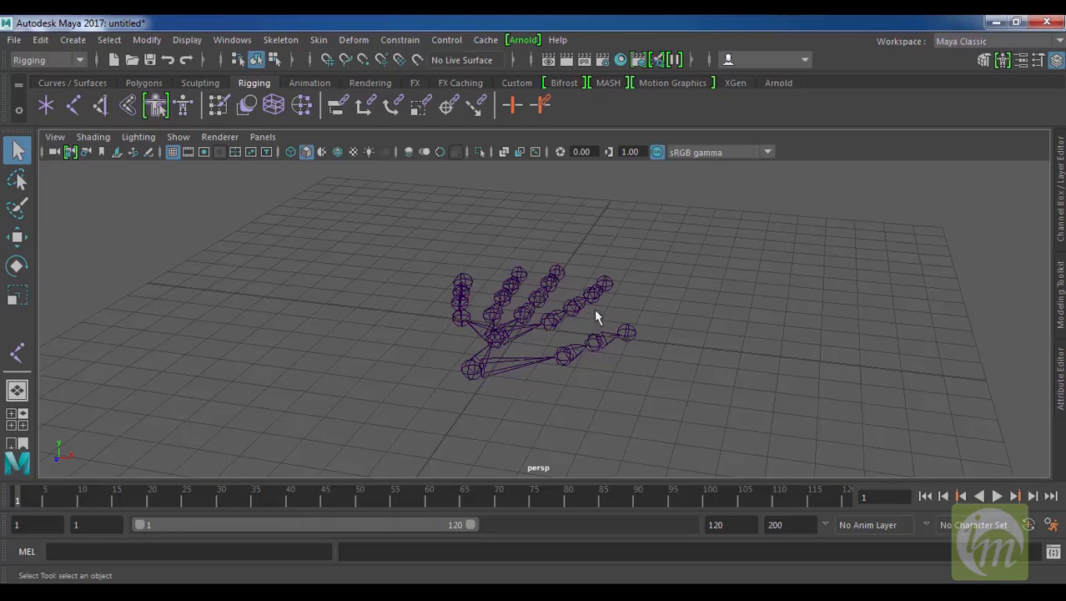
pyautogui.moveTo(430, 267); pyautogui.dragTo(684, 445)
pyautogui.moveTo(485, 314); pyautogui.dragTo(380, 221)
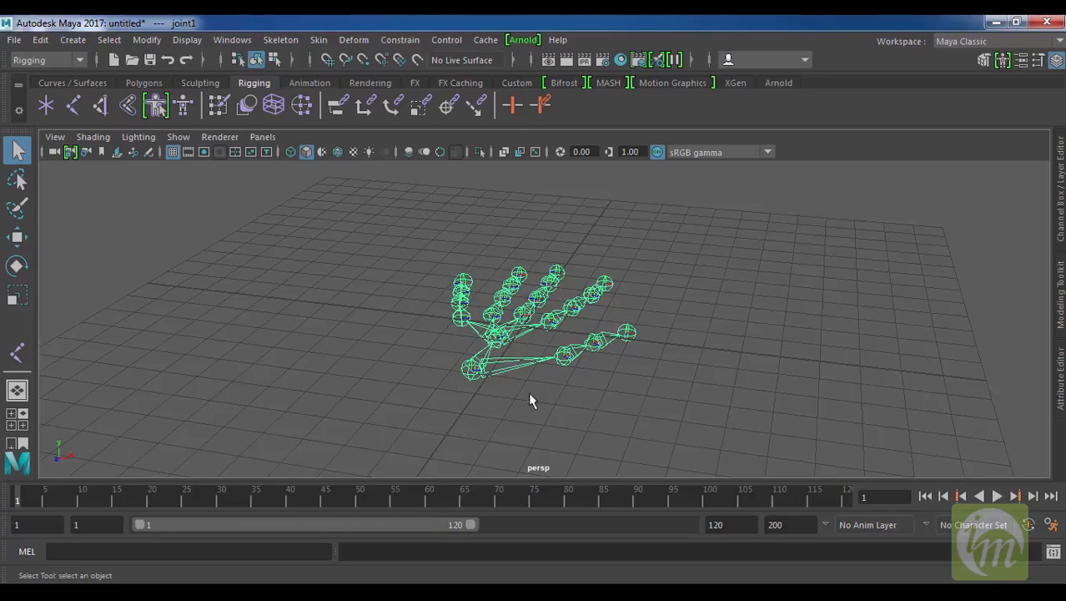
pyautogui.click(572, 397)
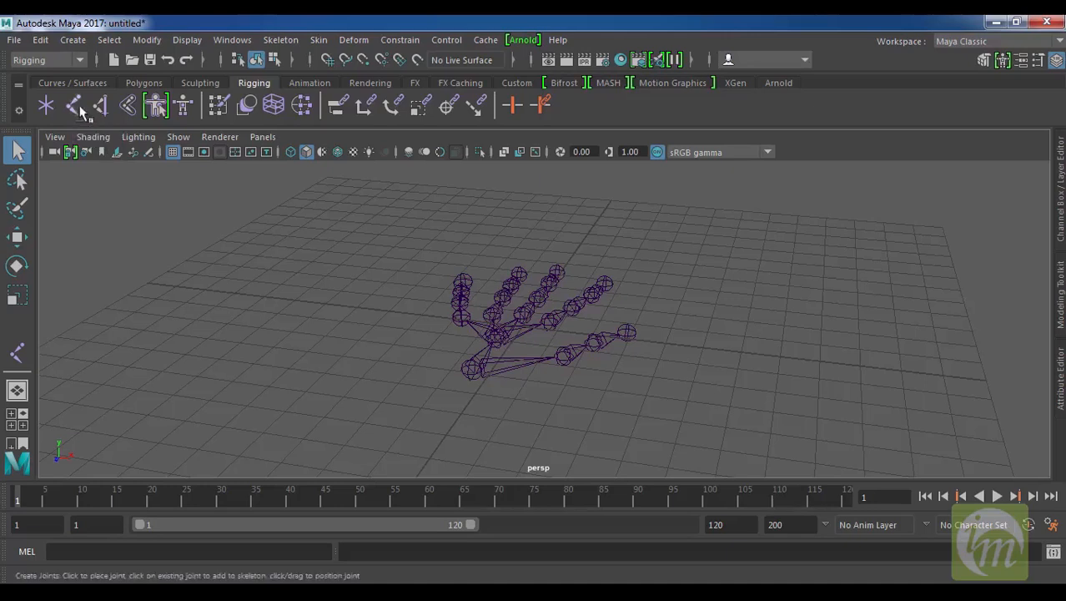
# Step: Create a NURBS circle at the origin as a control curve for the hand skeleton
pyautogui.click(98, 85)
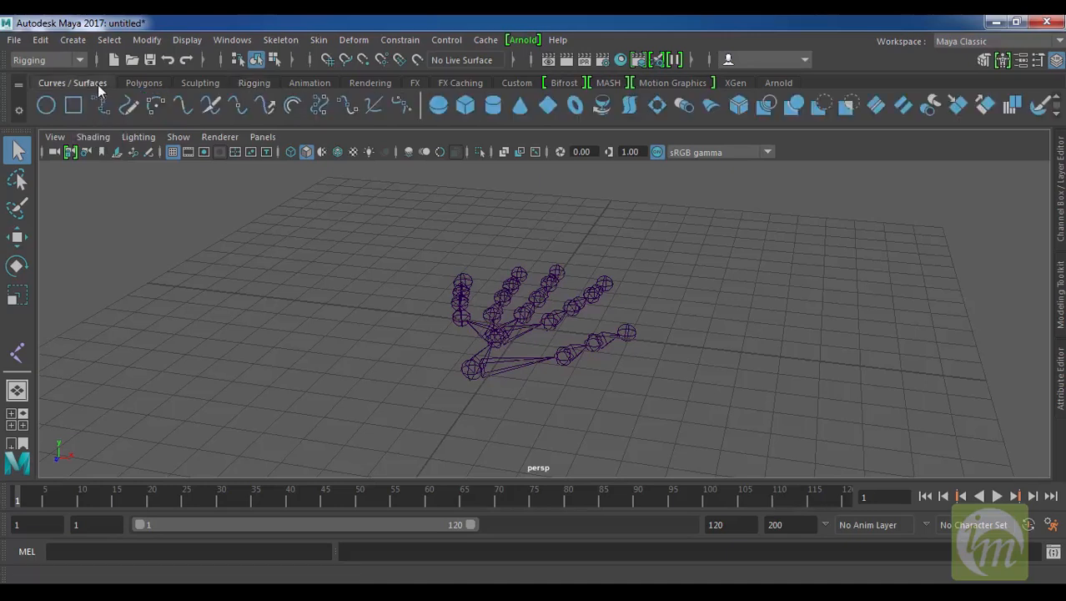
pyautogui.click(46, 105)
pyautogui.keyDown('alt'); pyautogui.moveTo(597, 346); pyautogui.dragTo(499, 344); pyautogui.keyUp('alt')
pyautogui.keyDown('alt'); pyautogui.moveTo(626, 362); pyautogui.dragTo(586, 373); pyautogui.keyUp('alt')
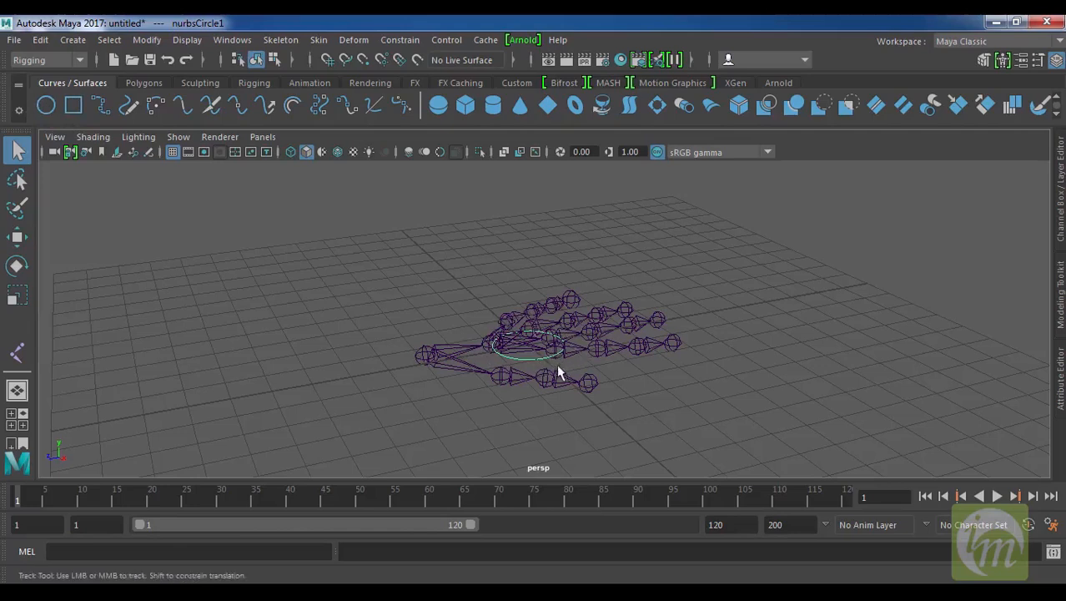
pyautogui.click(1062, 181)
pyautogui.keyDown('alt'); pyautogui.moveTo(447, 318); pyautogui.dragTo(469, 328, button='middle'); pyautogui.keyUp('alt')
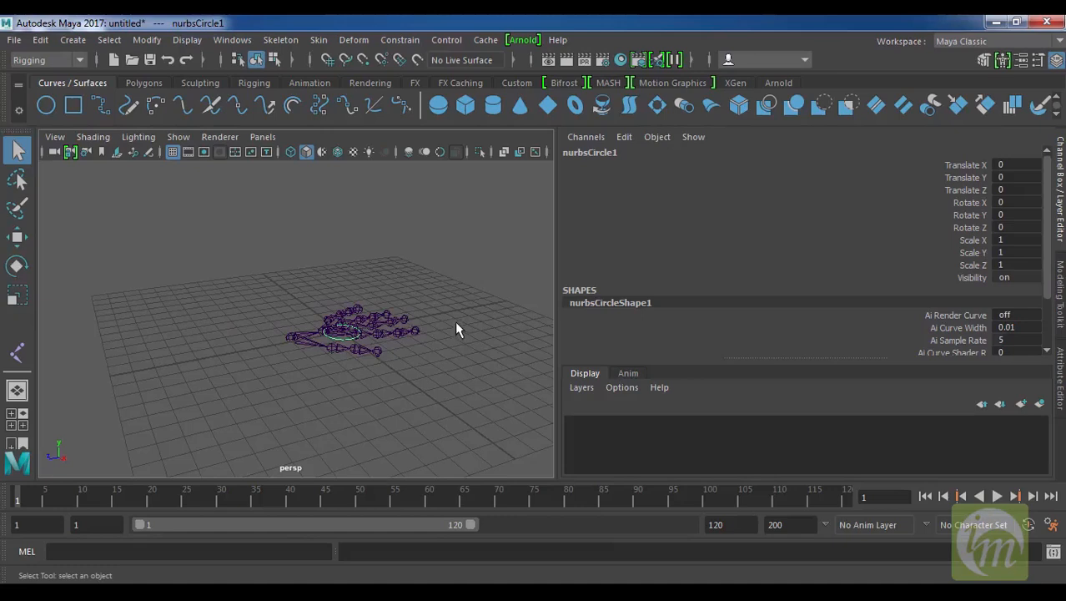
# Step: Set the circle's Rotate X to 90
pyautogui.press('e')
pyautogui.moveTo(323, 273); pyautogui.dragTo(294, 290)
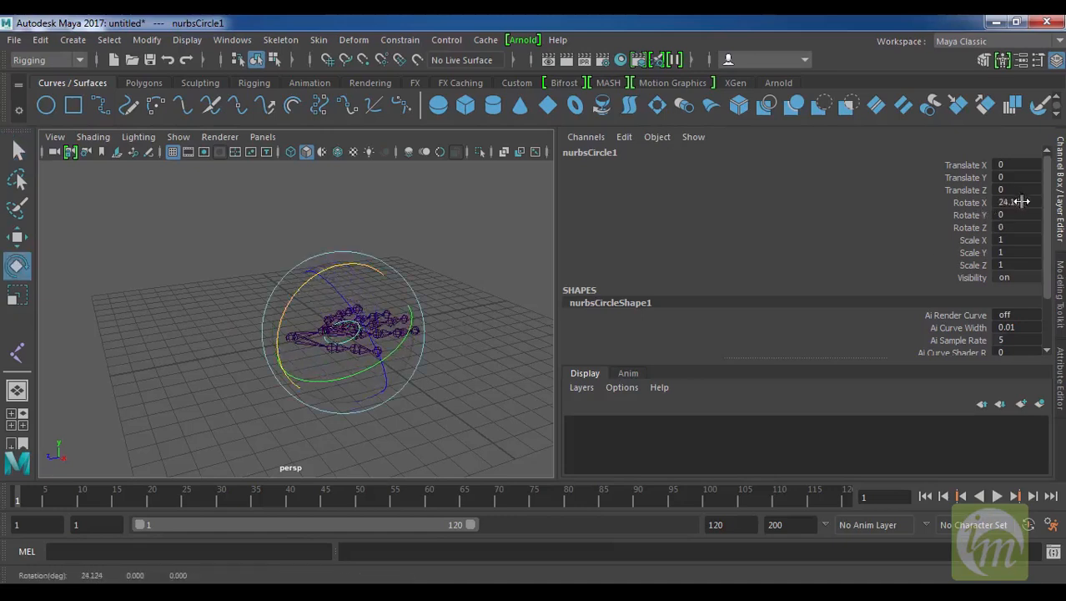
pyautogui.doubleClick(1026, 203)
pyautogui.write('90')
pyautogui.press('Return')
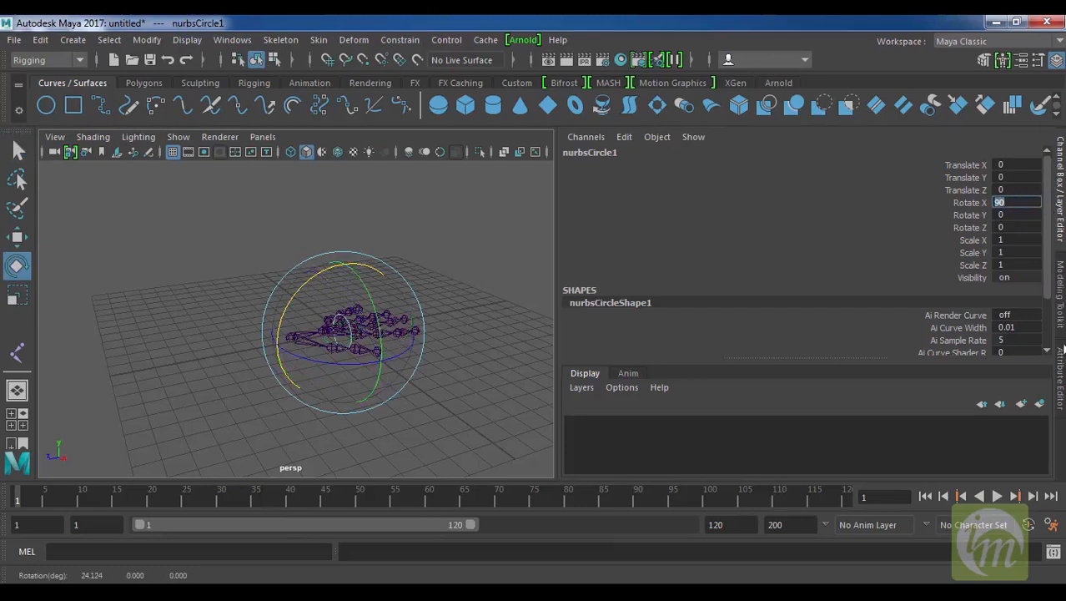
pyautogui.click(1061, 227)
# Step: Move the circle onto the wrist joint using point snapping
pyautogui.keyDown('alt'); pyautogui.moveTo(784, 277); pyautogui.dragTo(757, 283); pyautogui.keyUp('alt')
pyautogui.scroll(3, 742, 299)
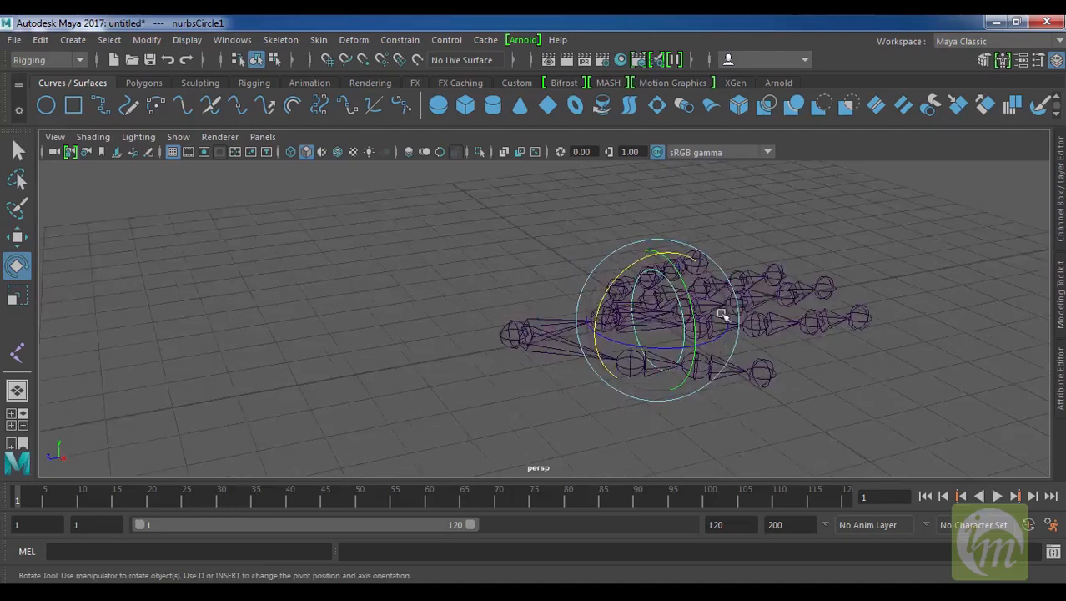
pyautogui.keyDown('alt'); pyautogui.moveTo(726, 315); pyautogui.dragTo(700, 338); pyautogui.keyUp('alt')
pyautogui.press('w')
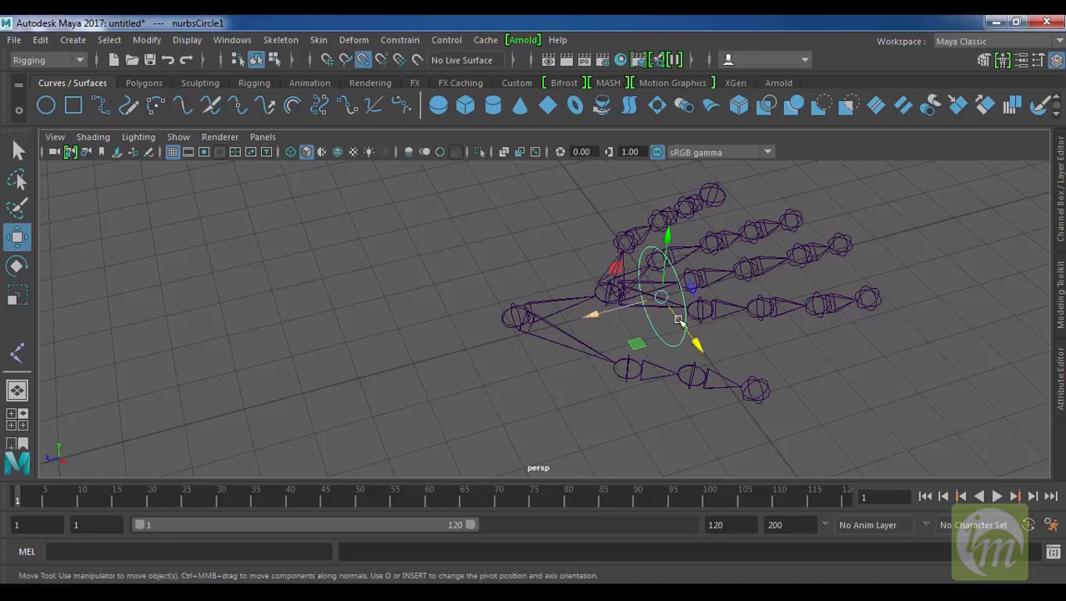
pyautogui.press('v')
pyautogui.press('v')
pyautogui.moveTo(529, 314)
pyautogui.mouseDown(button='middle')
pyautogui.moveTo(501, 315)
pyautogui.moveTo(502, 327)
pyautogui.moveTo(512, 322)
pyautogui.mouseUp(button='middle')
pyautogui.moveTo(529, 317); pyautogui.dragTo(492, 323, button='middle')
pyautogui.moveTo(618, 303); pyautogui.dragTo(523, 305, button='middle')
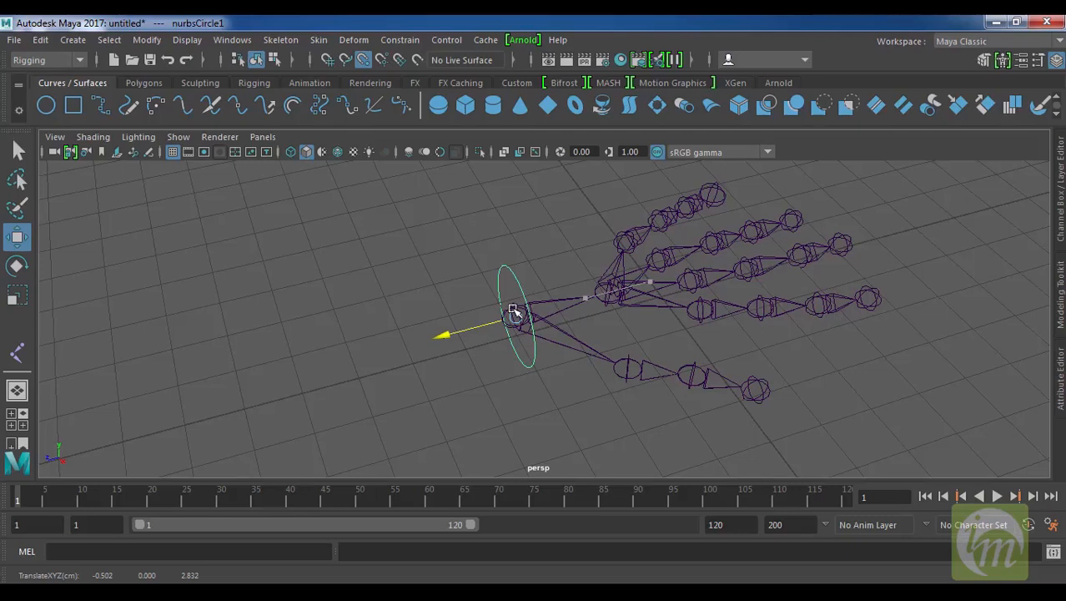
pyautogui.moveTo(515, 312); pyautogui.dragTo(517, 315, button='middle')
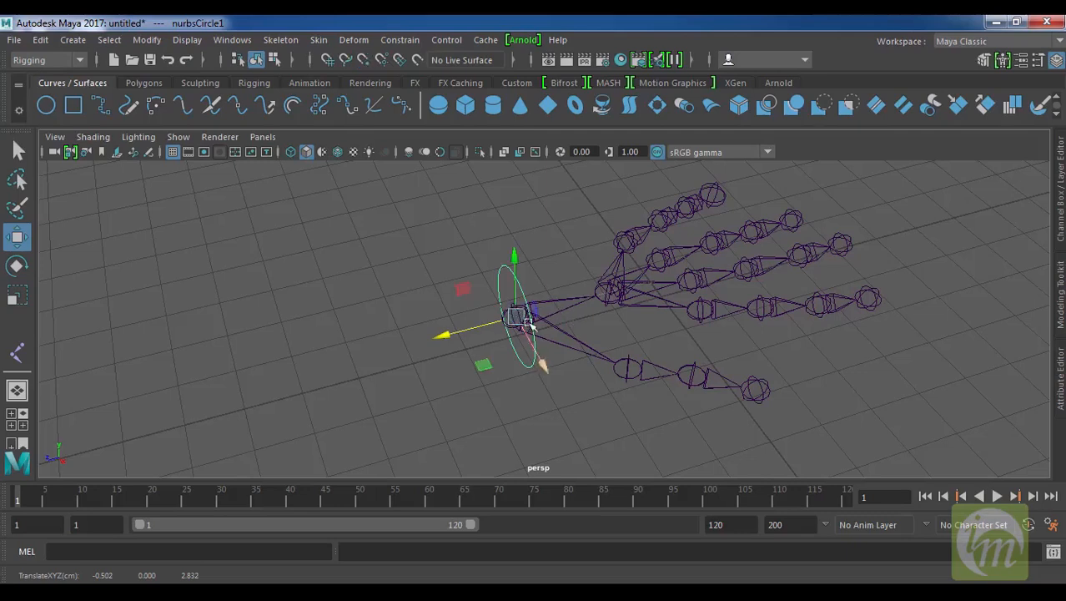
# Step: Scale the wrist circle up uniformly to about 1.66
pyautogui.moveTo(542, 332)
pyautogui.keyDown('alt'); pyautogui.mouseDown()
pyautogui.moveTo(603, 329)
pyautogui.moveTo(525, 329)
pyautogui.mouseUp(); pyautogui.keyUp('alt')
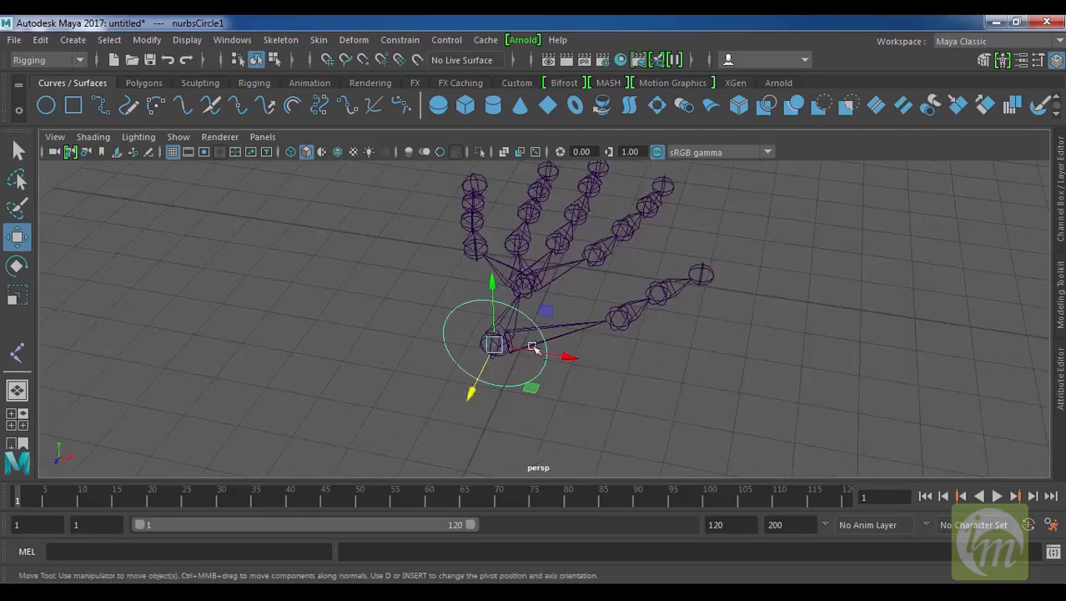
pyautogui.moveTo(616, 369)
pyautogui.keyDown('alt'); pyautogui.mouseDown()
pyautogui.moveTo(735, 348)
pyautogui.moveTo(602, 355)
pyautogui.mouseUp(); pyautogui.keyUp('alt')
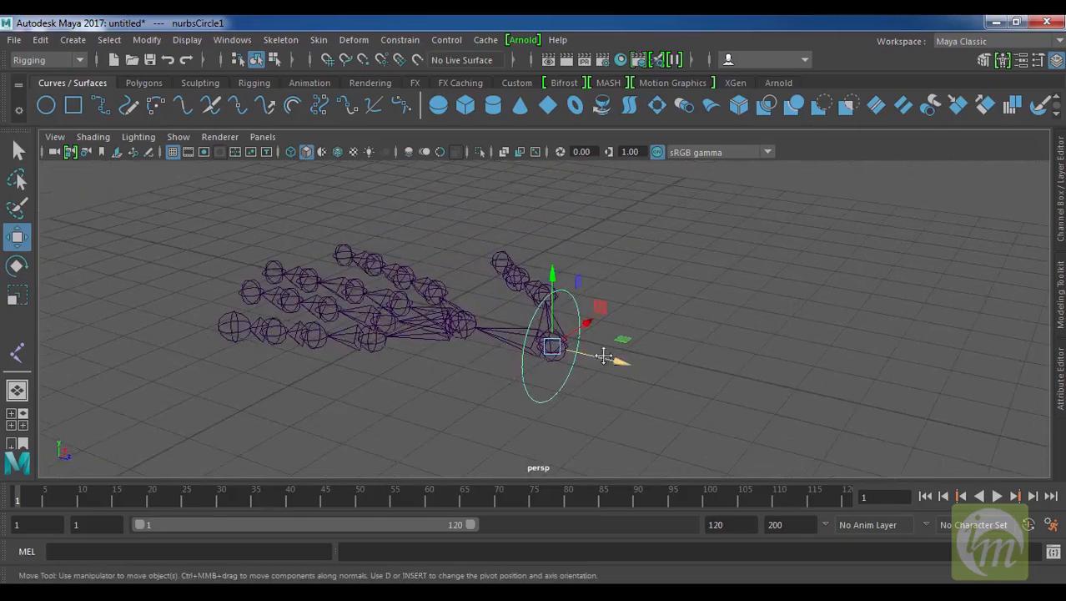
pyautogui.keyDown('alt'); pyautogui.moveTo(684, 365); pyautogui.dragTo(500, 380); pyautogui.keyUp('alt')
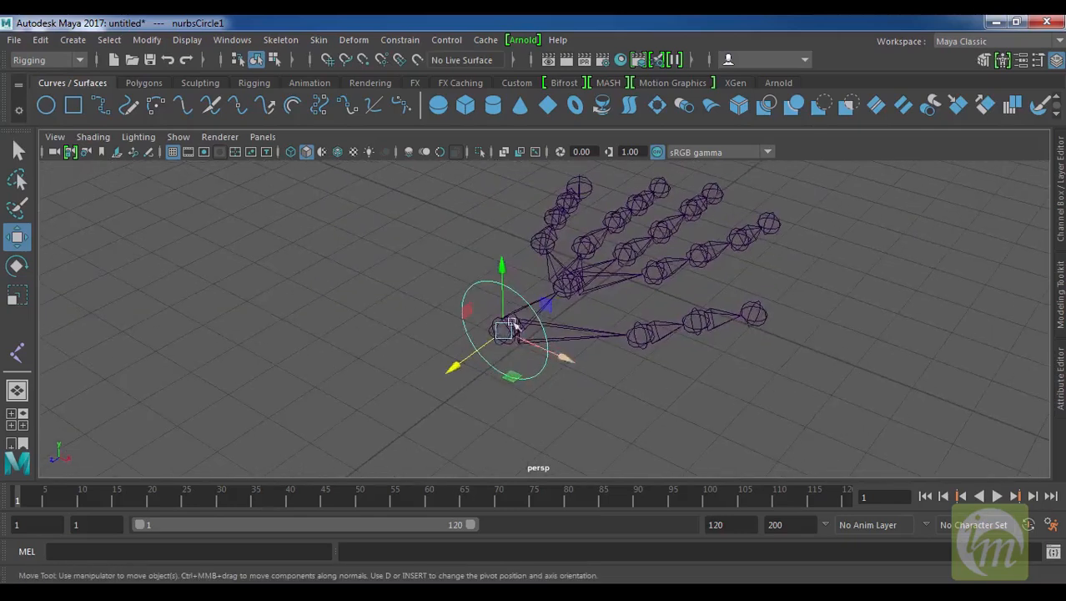
pyautogui.keyDown('alt'); pyautogui.moveTo(621, 376); pyautogui.dragTo(612, 320); pyautogui.keyUp('alt')
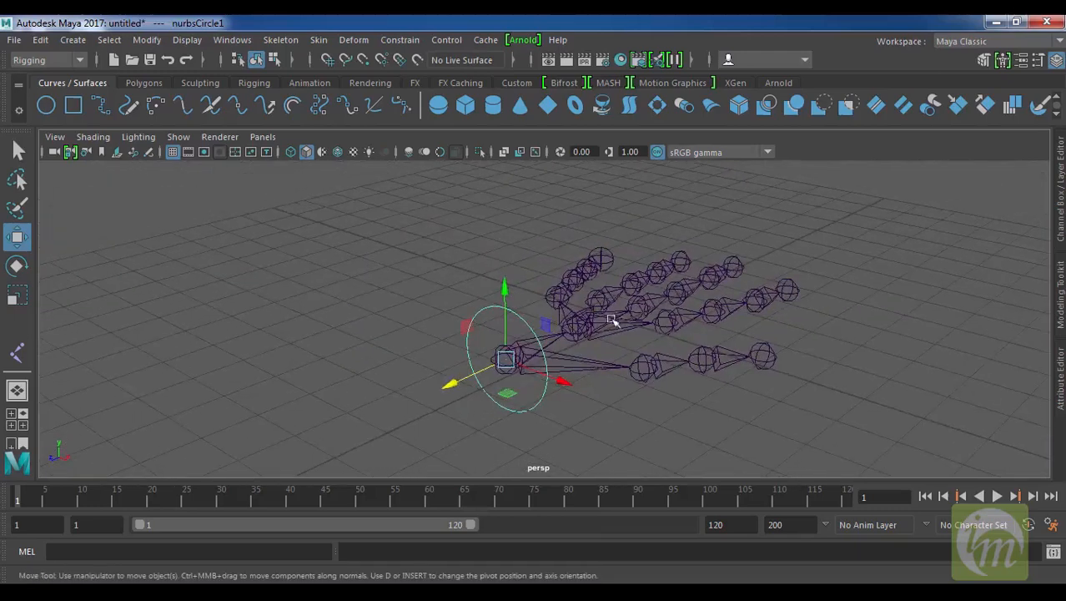
pyautogui.keyDown('alt'); pyautogui.moveTo(642, 410); pyautogui.dragTo(607, 405); pyautogui.keyUp('alt')
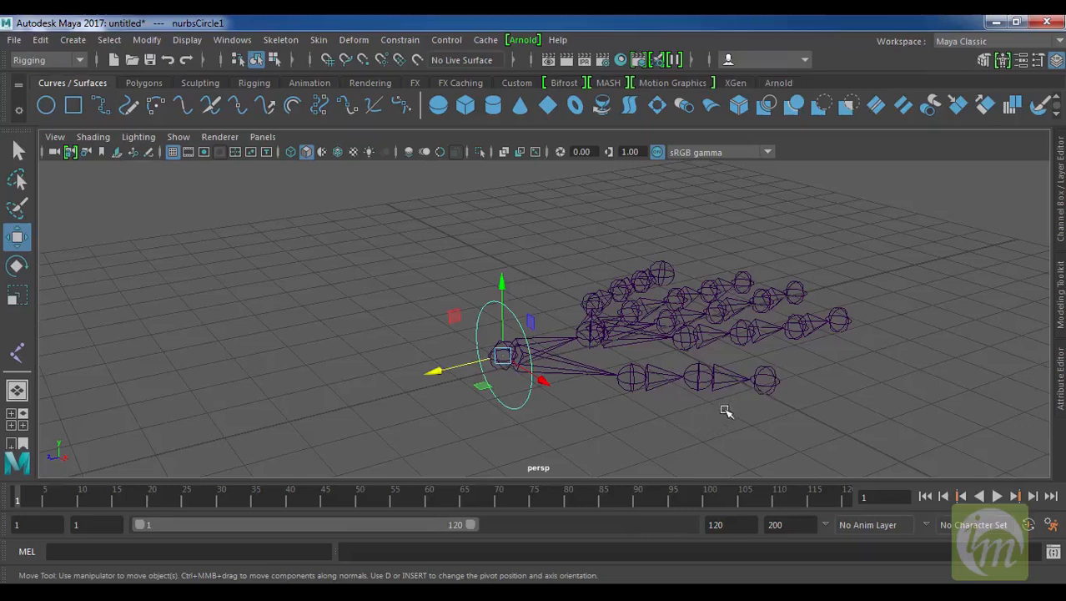
pyautogui.click(738, 384)
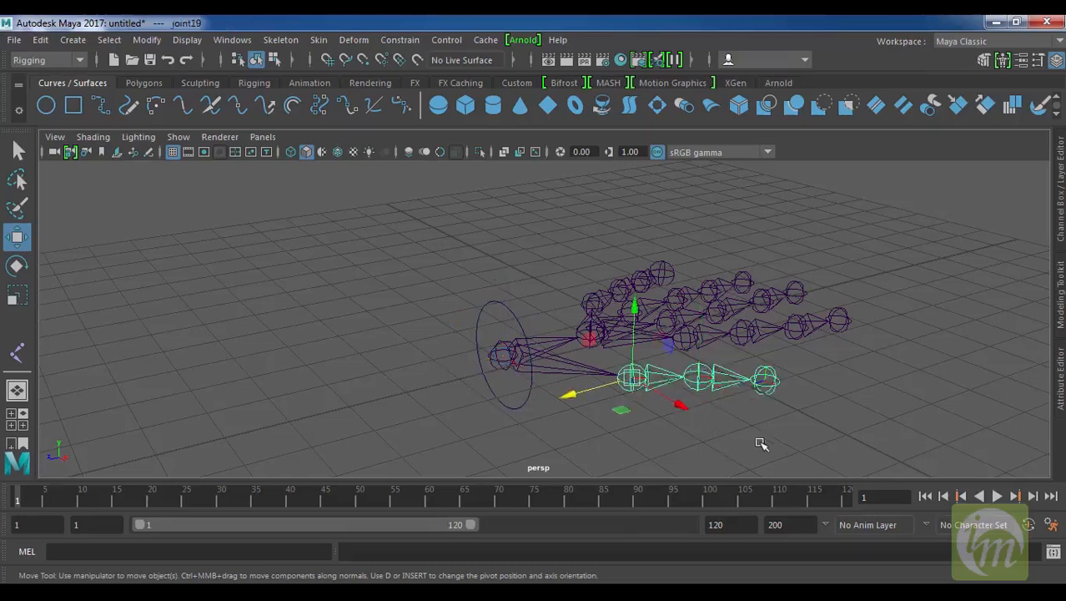
pyautogui.click(496, 305)
pyautogui.keyDown('alt'); pyautogui.moveTo(596, 381); pyautogui.dragTo(585, 381); pyautogui.keyUp('alt')
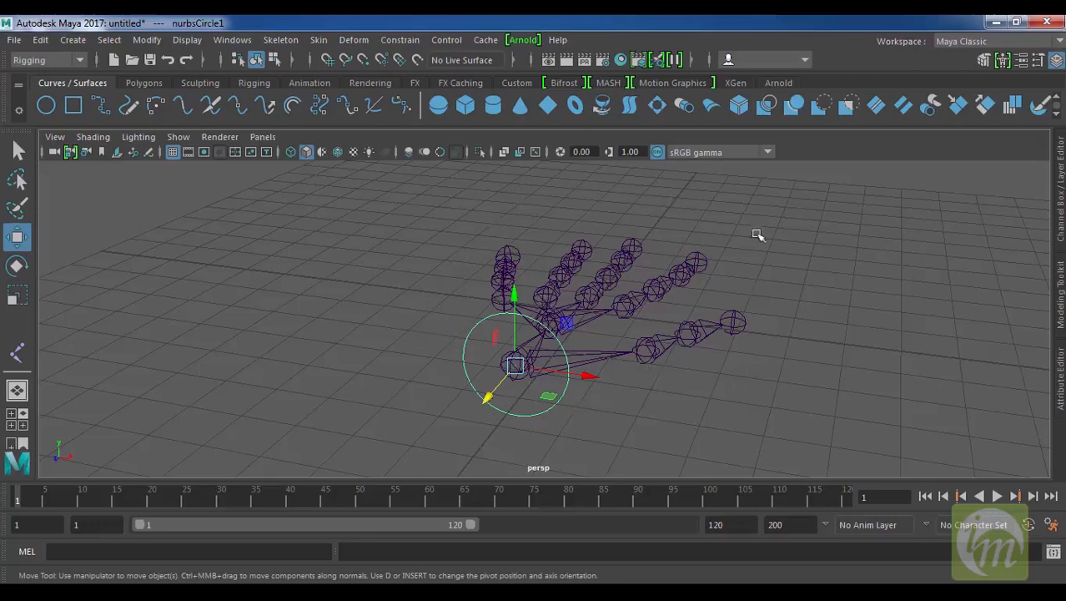
pyautogui.keyDown('alt'); pyautogui.moveTo(662, 429); pyautogui.dragTo(600, 425); pyautogui.keyUp('alt')
pyautogui.press('r')
pyautogui.moveTo(505, 372); pyautogui.dragTo(626, 376)
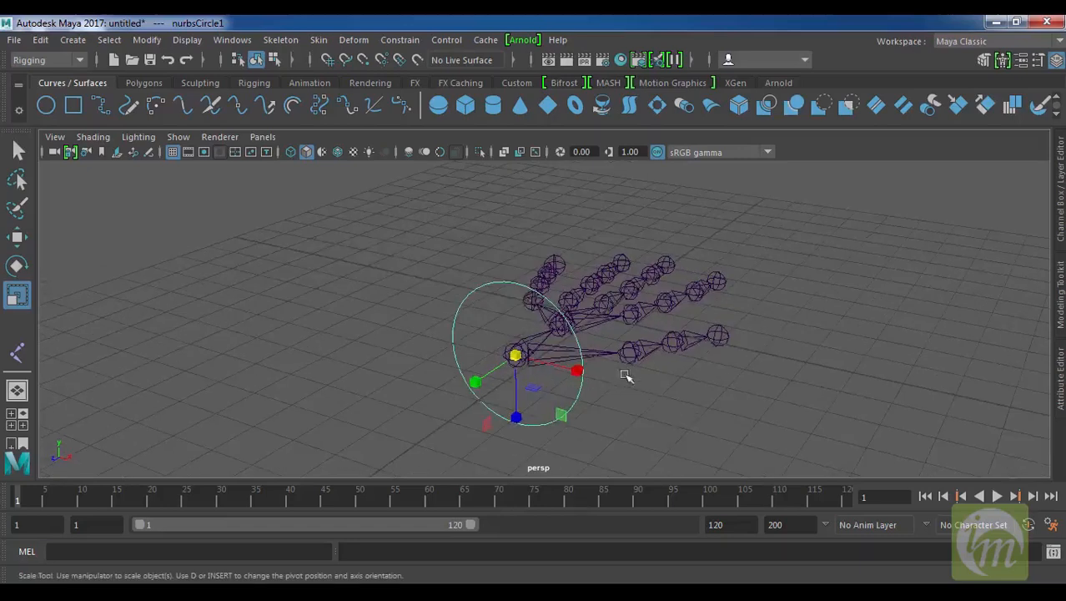
# Step: Display the wrist circle's control vertices and return to object mode
pyautogui.moveTo(506, 286); pyautogui.dragTo(421, 201, button='right')
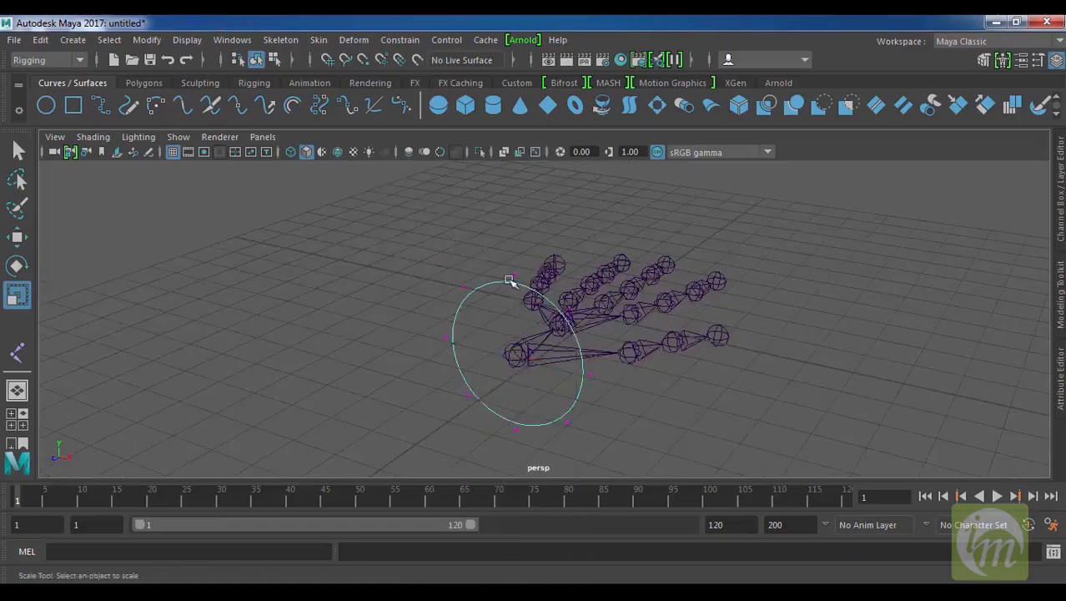
pyautogui.moveTo(537, 294); pyautogui.dragTo(450, 197, button='right')
pyautogui.moveTo(471, 295); pyautogui.dragTo(501, 255, button='right')
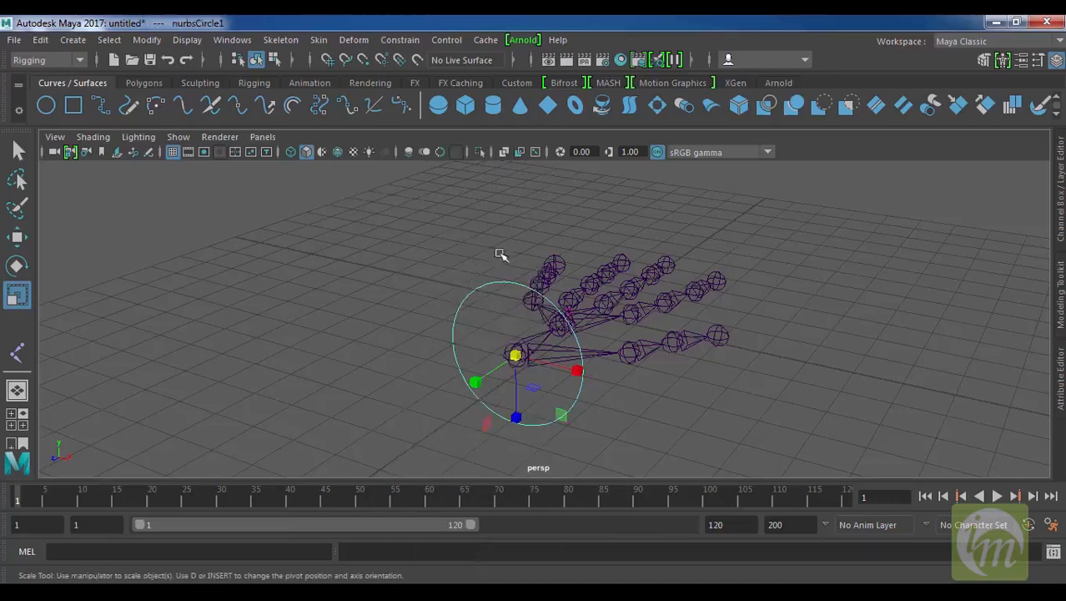
# Step: Freeze the wrist circle's transformations
pyautogui.keyDown('alt'); pyautogui.moveTo(548, 362); pyautogui.dragTo(585, 383); pyautogui.keyUp('alt')
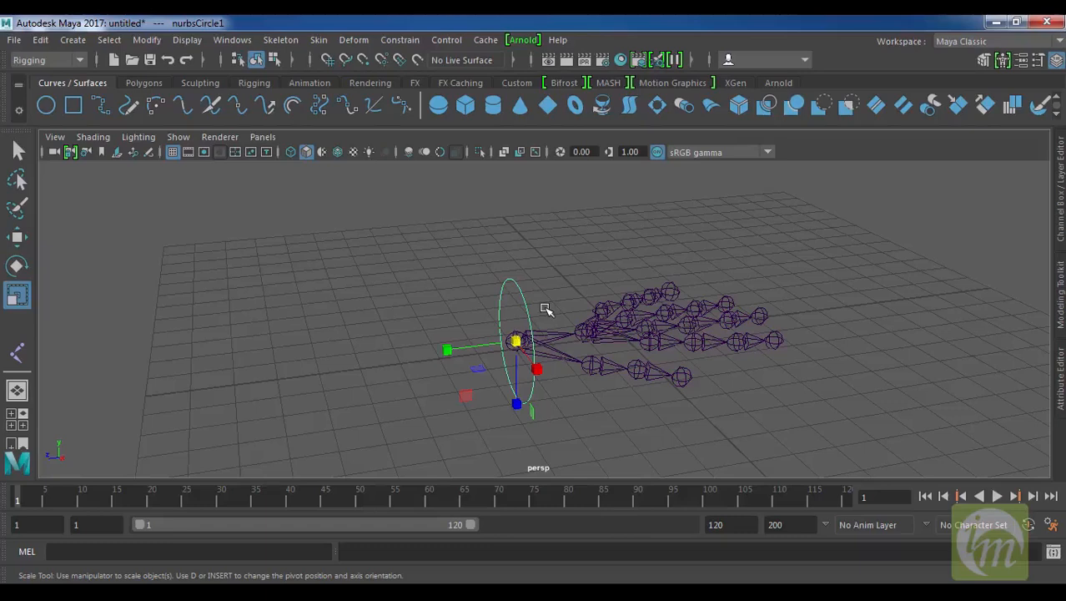
pyautogui.moveTo(477, 247); pyautogui.dragTo(523, 300)
pyautogui.moveTo(474, 255); pyautogui.dragTo(540, 302)
pyautogui.click(1061, 199)
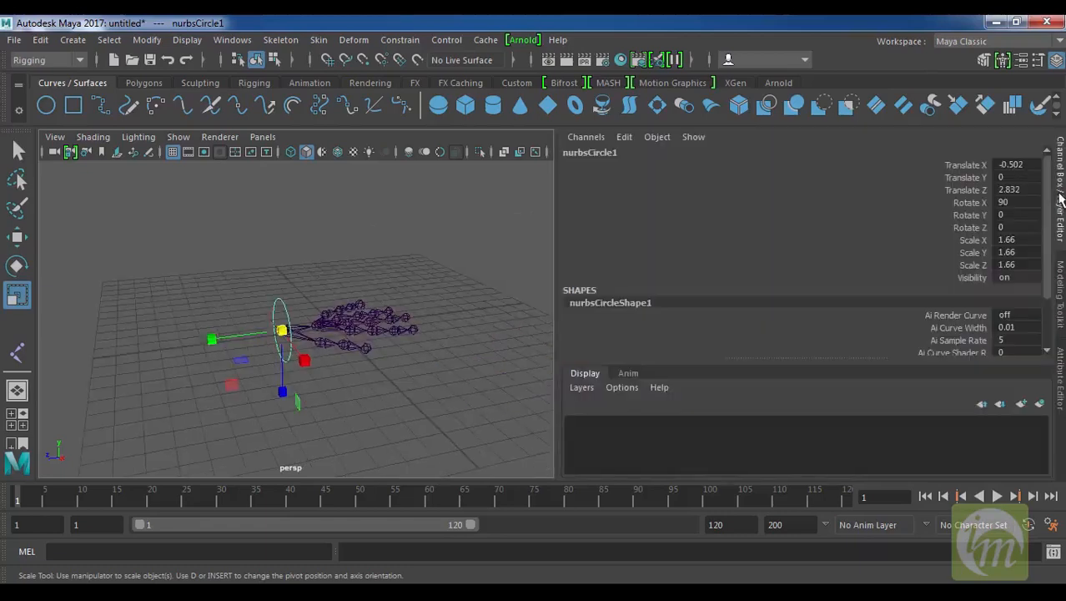
pyautogui.moveTo(270, 270); pyautogui.dragTo(288, 317)
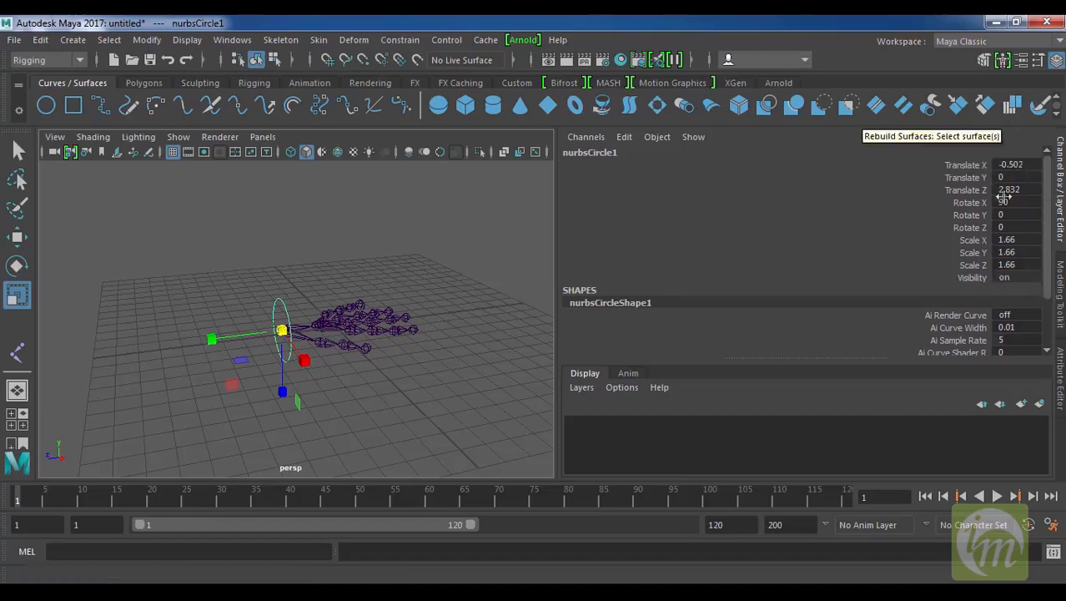
pyautogui.moveTo(242, 259); pyautogui.dragTo(306, 311)
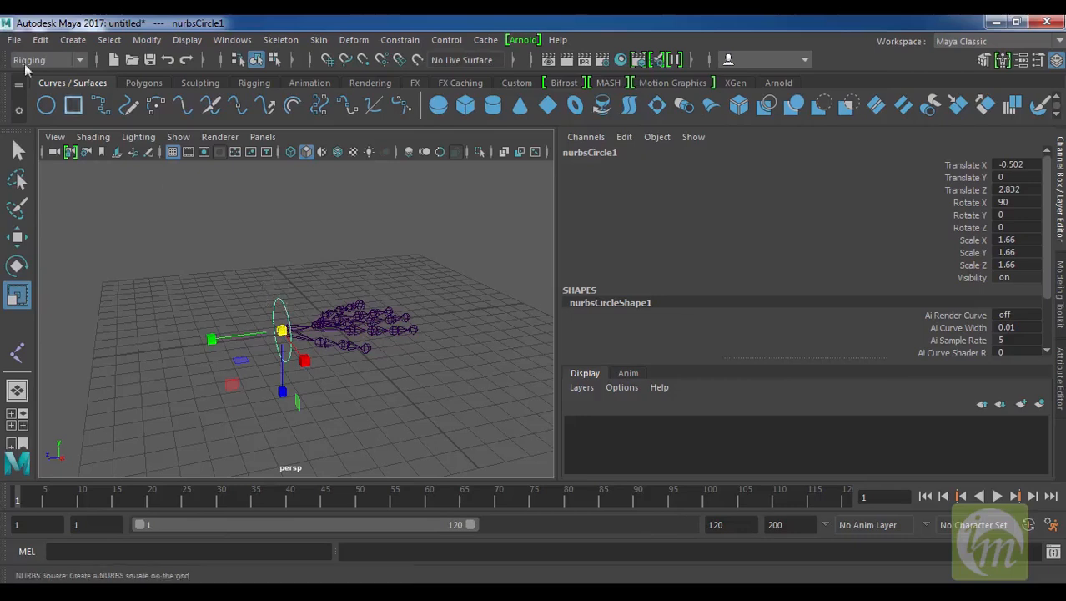
pyautogui.click(40, 40)
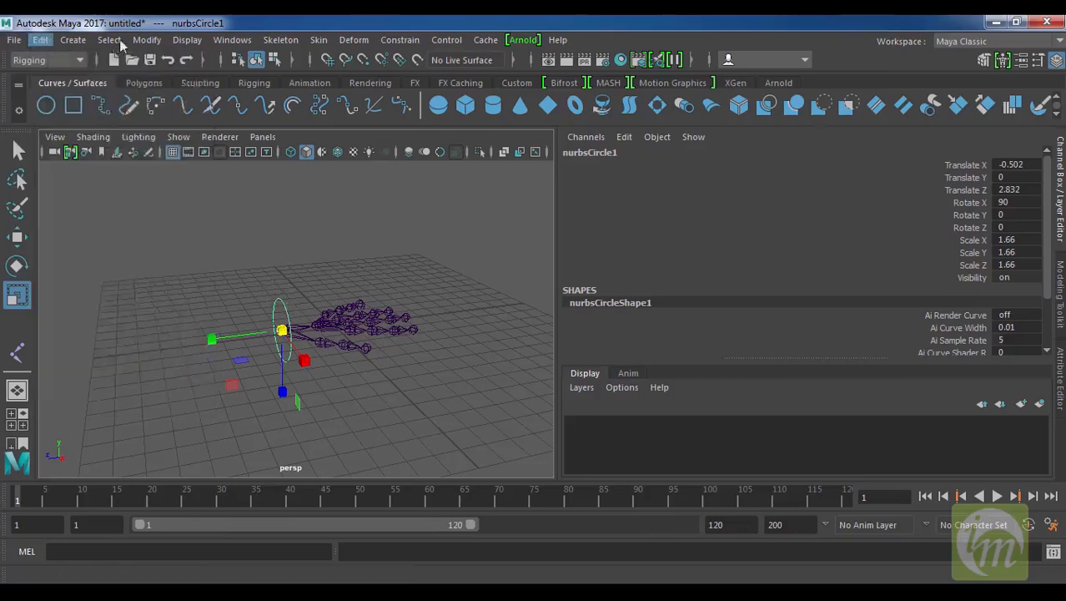
pyautogui.click(145, 40)
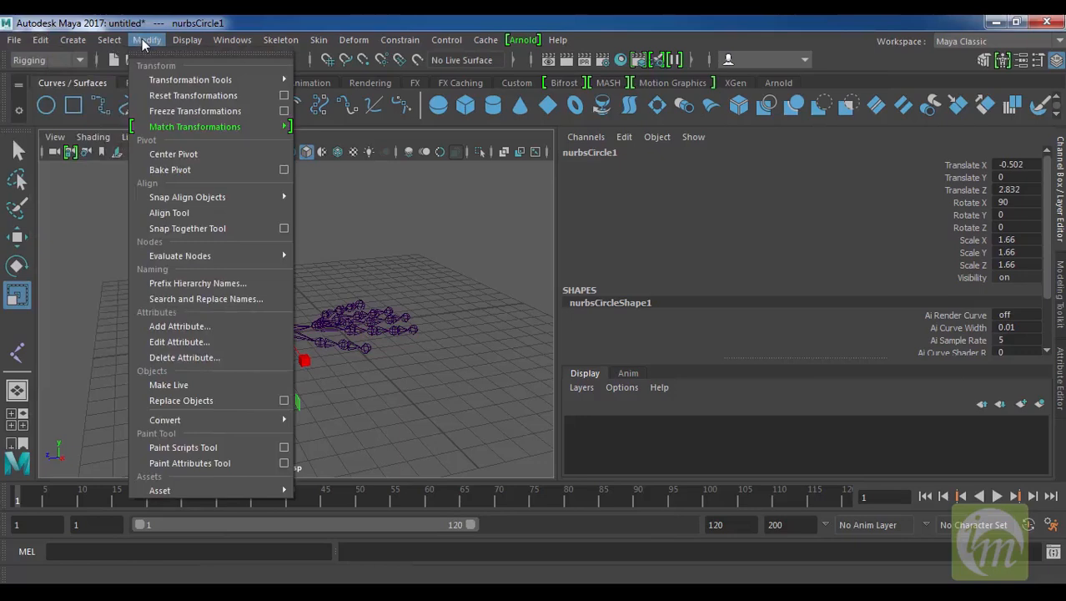
pyautogui.click(194, 112)
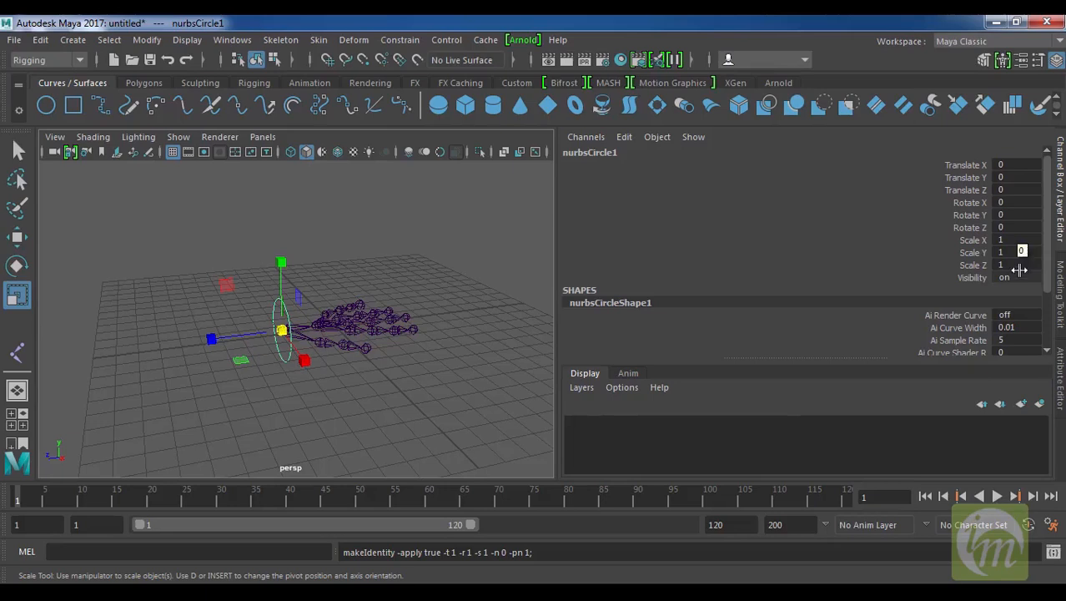
pyautogui.click(1062, 214)
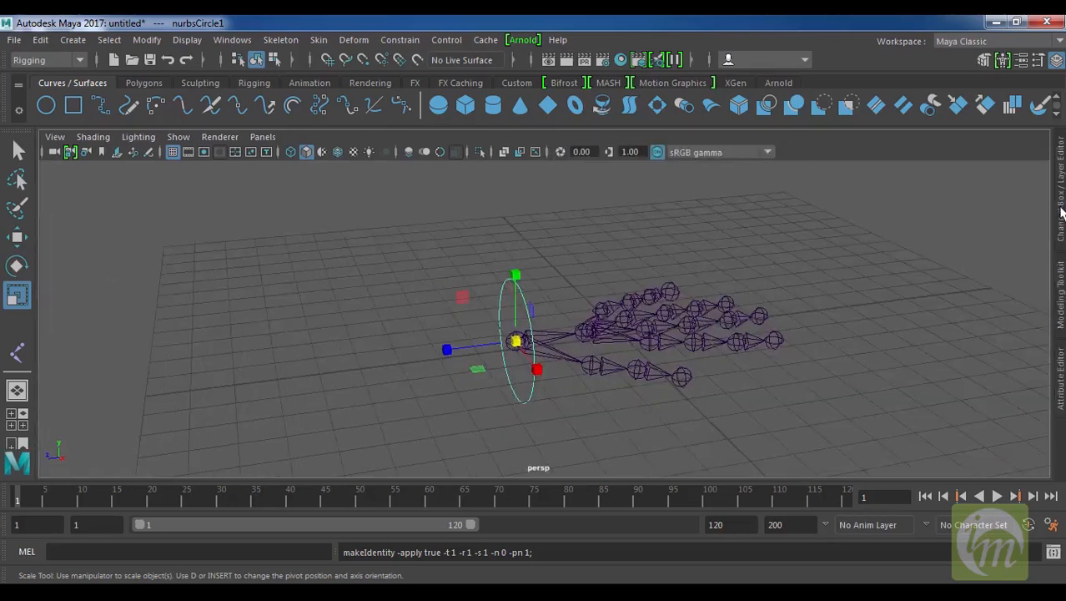
# Step: Move the circle away from the wrist to about X 5.57, Y -3.71, Z -2.52
pyautogui.keyDown('alt'); pyautogui.moveTo(614, 346); pyautogui.dragTo(708, 347); pyautogui.keyUp('alt')
pyautogui.scroll(-4, 708, 345)
pyautogui.keyDown('alt'); pyautogui.moveTo(714, 336); pyautogui.dragTo(711, 278, button='middle'); pyautogui.keyUp('alt')
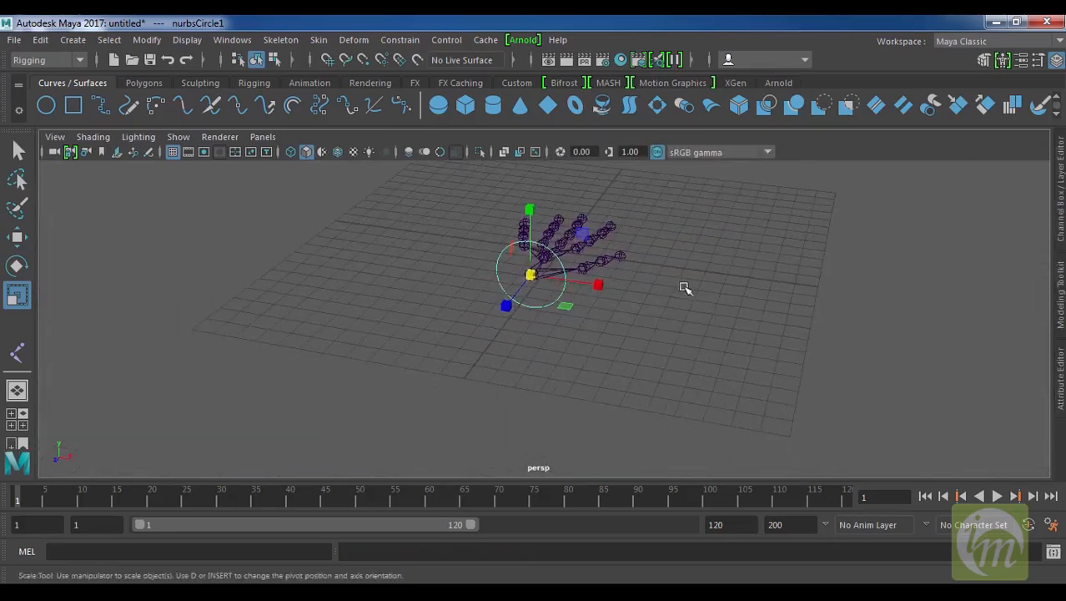
pyautogui.press('w')
pyautogui.moveTo(591, 292); pyautogui.dragTo(424, 276)
pyautogui.moveTo(362, 248); pyautogui.dragTo(599, 284)
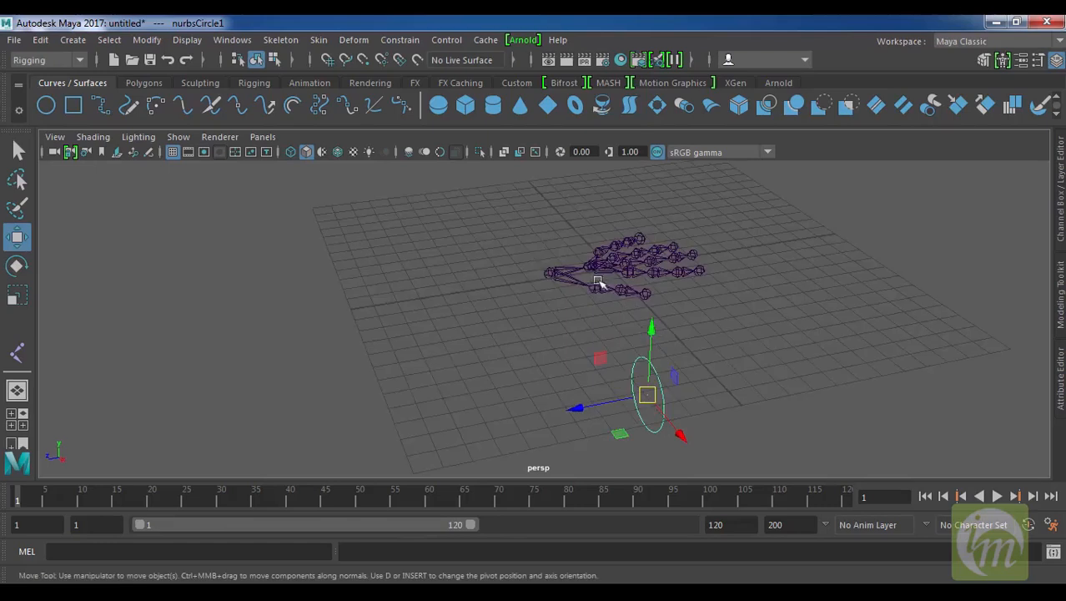
# Step: Return the circle to the wrist by setting Translate X, Y and Z to 0
pyautogui.click(1062, 198)
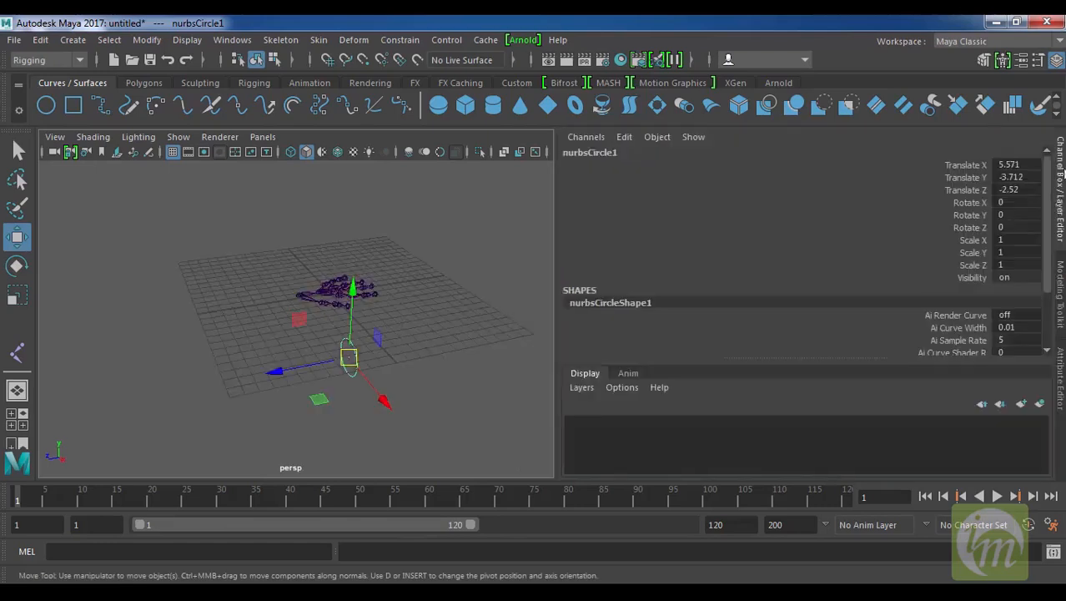
pyautogui.moveTo(1034, 169); pyautogui.dragTo(1046, 198)
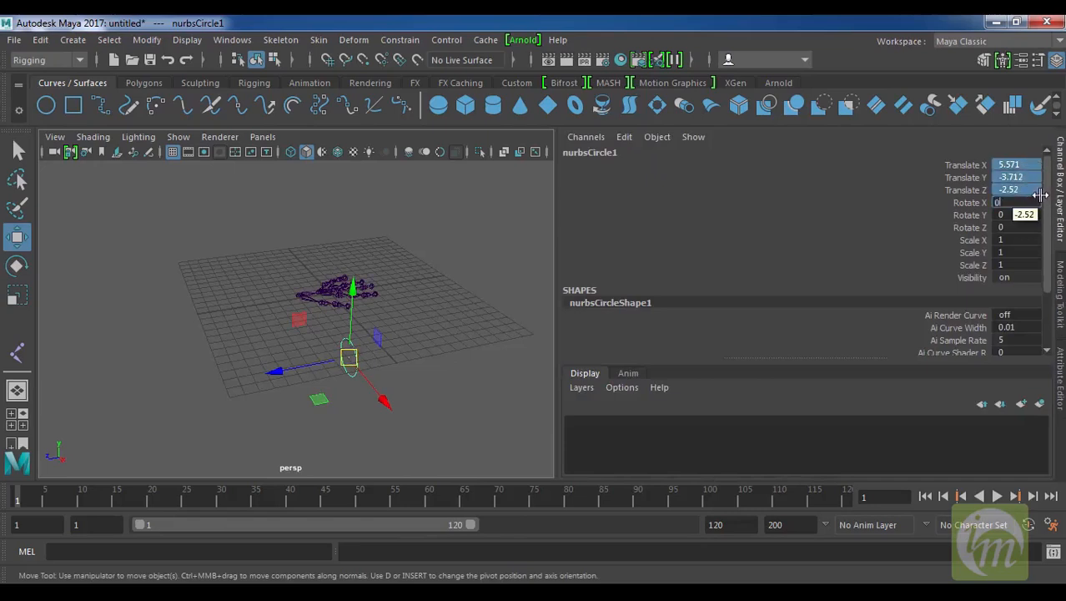
pyautogui.press('Return')
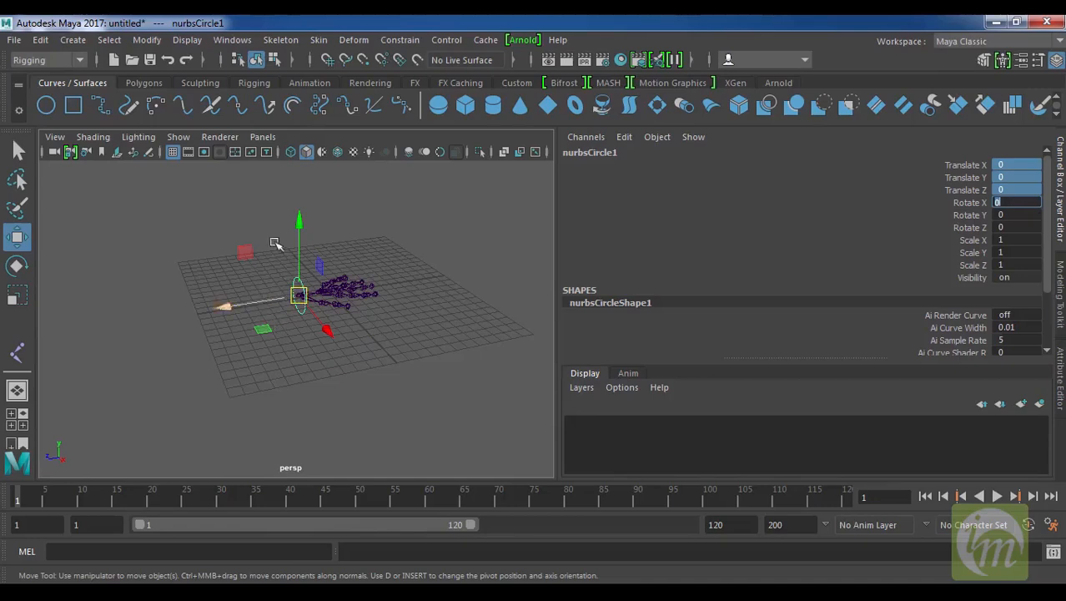
pyautogui.click(1061, 182)
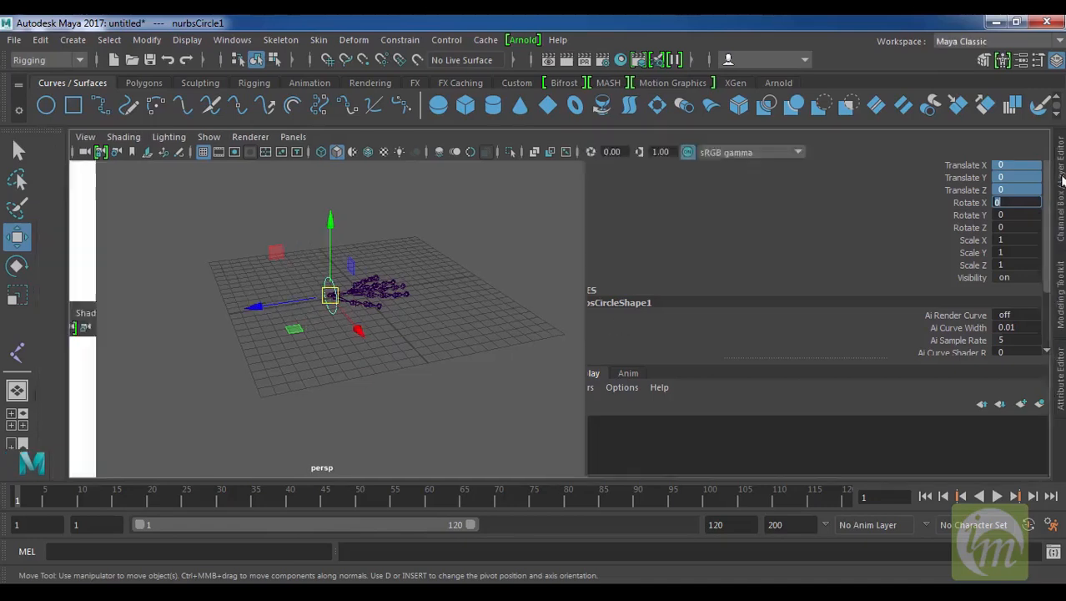
# Step: Deselect the wrist circle
pyautogui.keyDown('alt'); pyautogui.moveTo(690, 312); pyautogui.dragTo(528, 359); pyautogui.keyUp('alt')
pyautogui.keyDown('alt'); pyautogui.moveTo(695, 357); pyautogui.dragTo(719, 348); pyautogui.keyUp('alt')
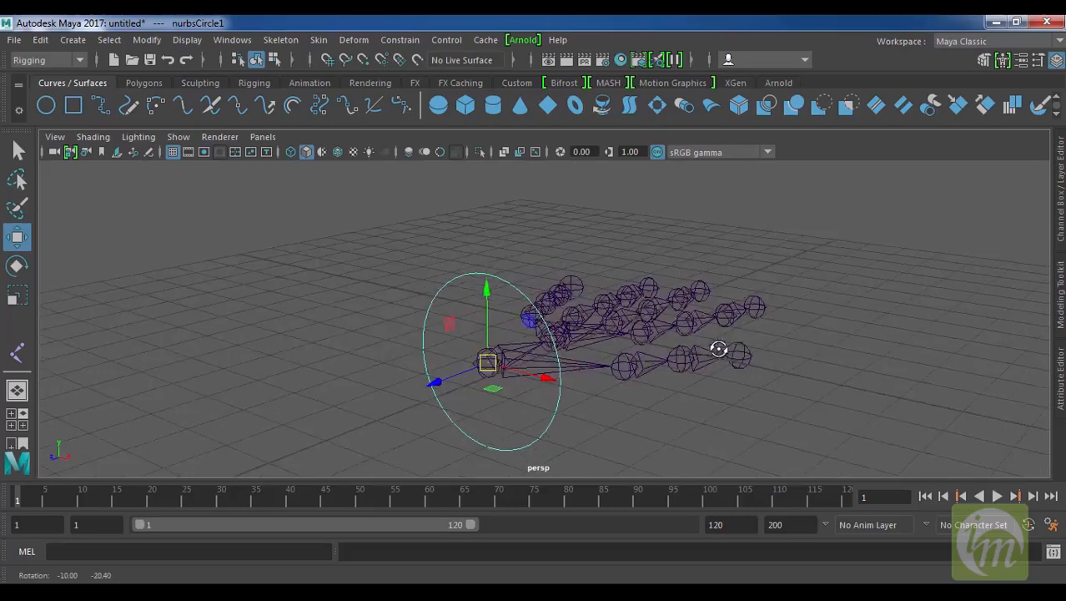
pyautogui.keyDown('alt'); pyautogui.moveTo(809, 376); pyautogui.dragTo(661, 341); pyautogui.keyUp('alt')
pyautogui.click(762, 358)
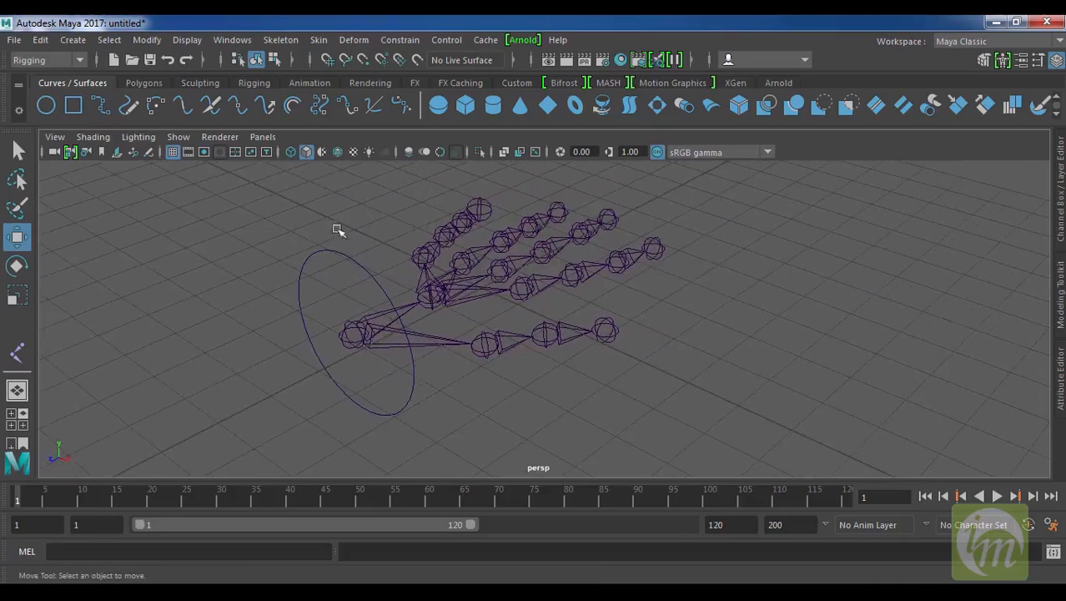
# Step: Rename the NURBS circle around the wrist joint as L_finger_ctrl
pyautogui.click(329, 275)
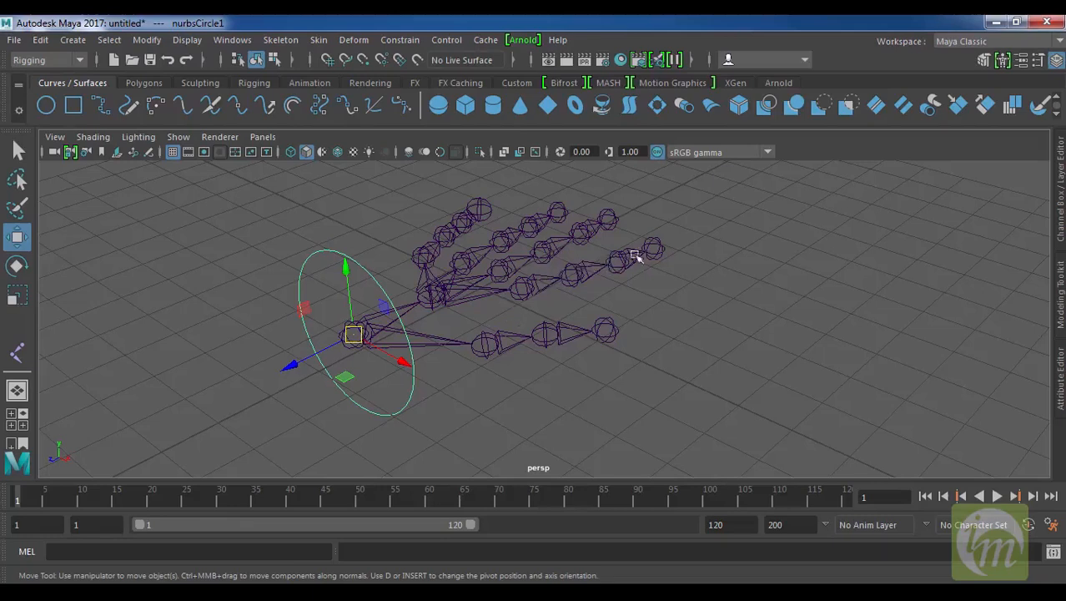
pyautogui.moveTo(583, 371)
pyautogui.keyDown('alt'); pyautogui.mouseDown()
pyautogui.moveTo(616, 344)
pyautogui.moveTo(590, 353)
pyautogui.mouseUp(); pyautogui.keyUp('alt')
pyautogui.click(489, 355)
pyautogui.keyDown('alt'); pyautogui.moveTo(509, 355); pyautogui.dragTo(547, 379); pyautogui.keyUp('alt')
pyautogui.moveTo(490, 292); pyautogui.dragTo(657, 334)
pyautogui.press('e')
pyautogui.moveTo(405, 231); pyautogui.dragTo(333, 259)
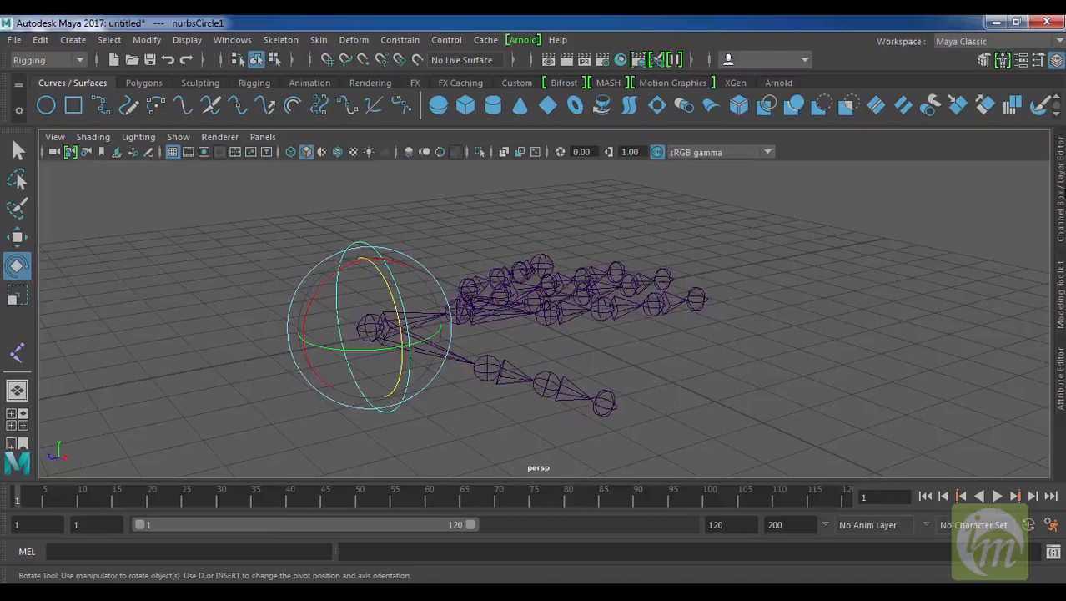
pyautogui.click(1060, 191)
pyautogui.doubleClick(618, 155)
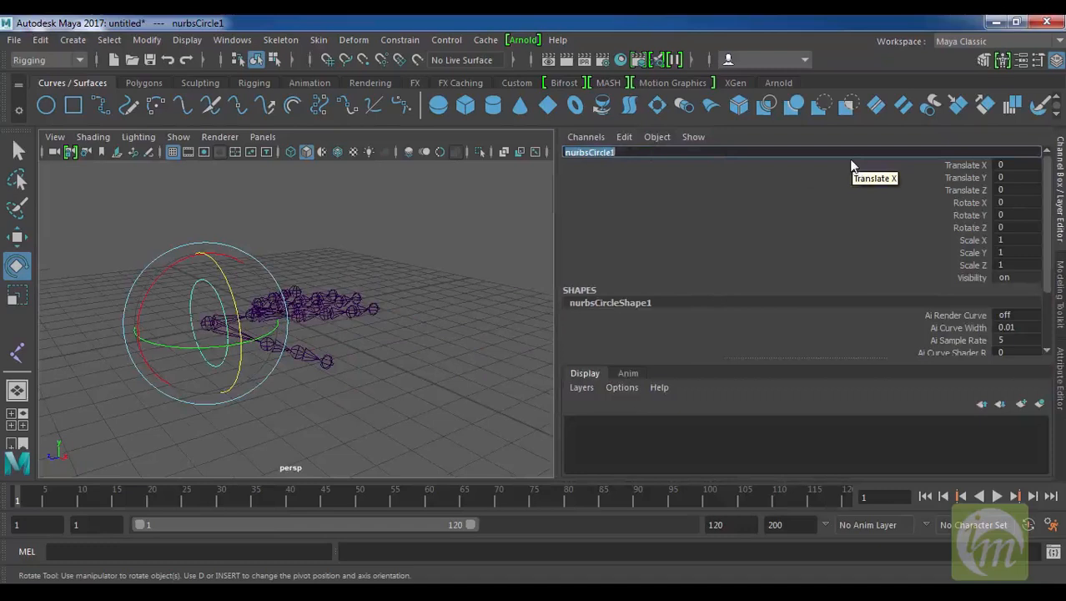
pyautogui.press('BackSpace')
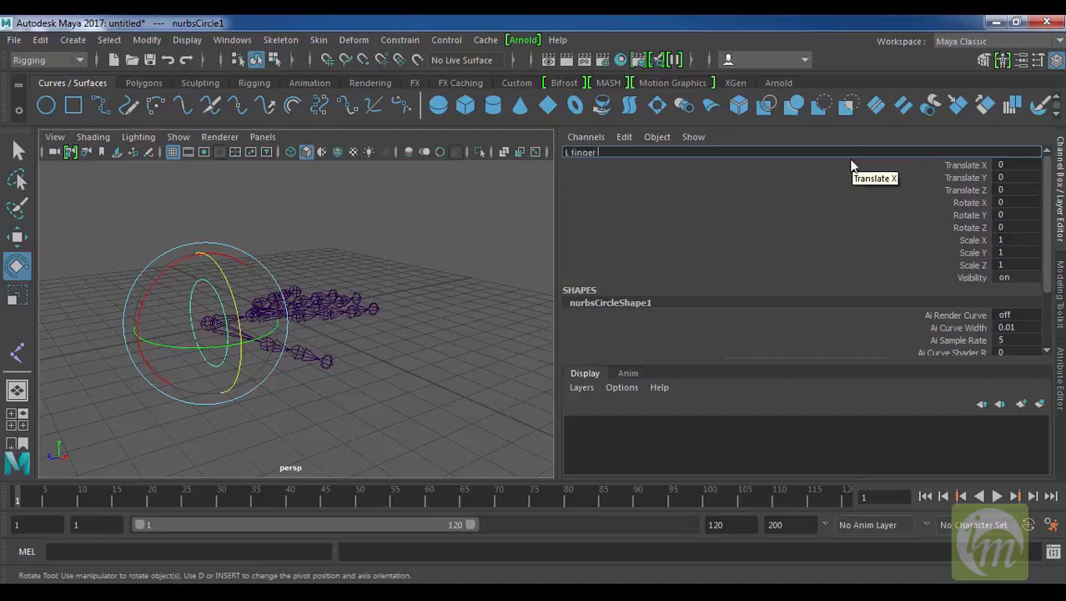
pyautogui.write('L finger ct')
pyautogui.press('Return')
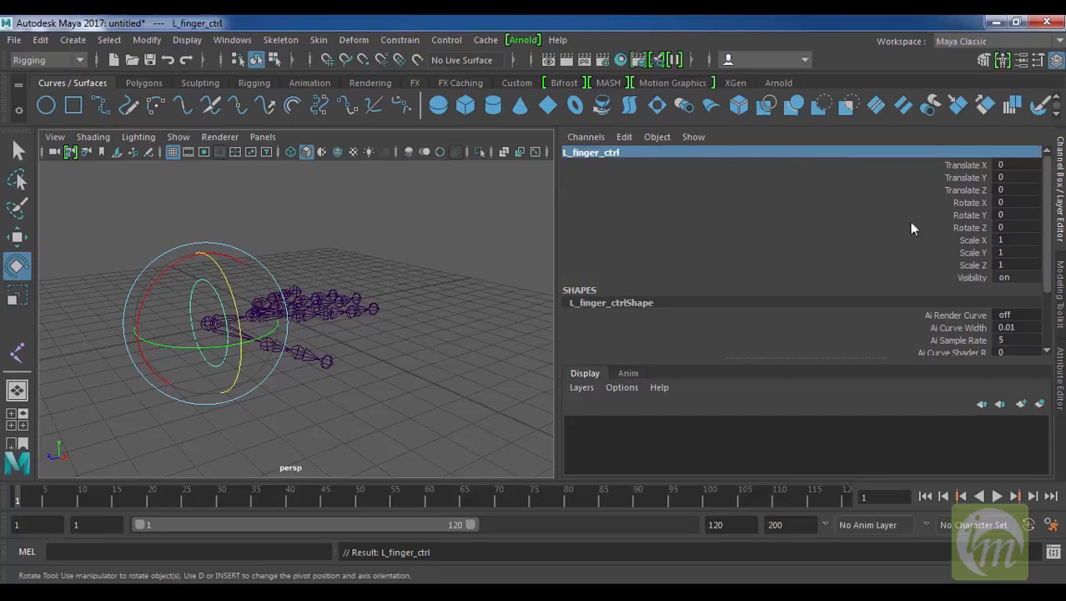
# Step: Try rotating L_finger_ctrl to about -48.6 degrees in Rotate Y, and undo the rotation
pyautogui.click(1058, 192)
pyautogui.keyDown('alt'); pyautogui.moveTo(762, 333); pyautogui.dragTo(730, 320); pyautogui.keyUp('alt')
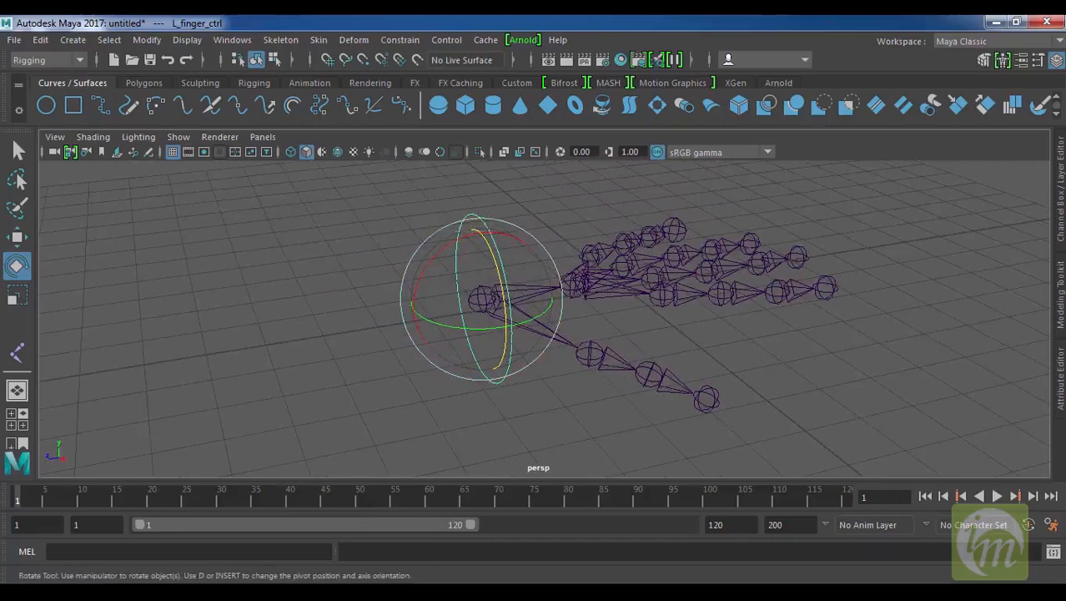
pyautogui.click(1062, 205)
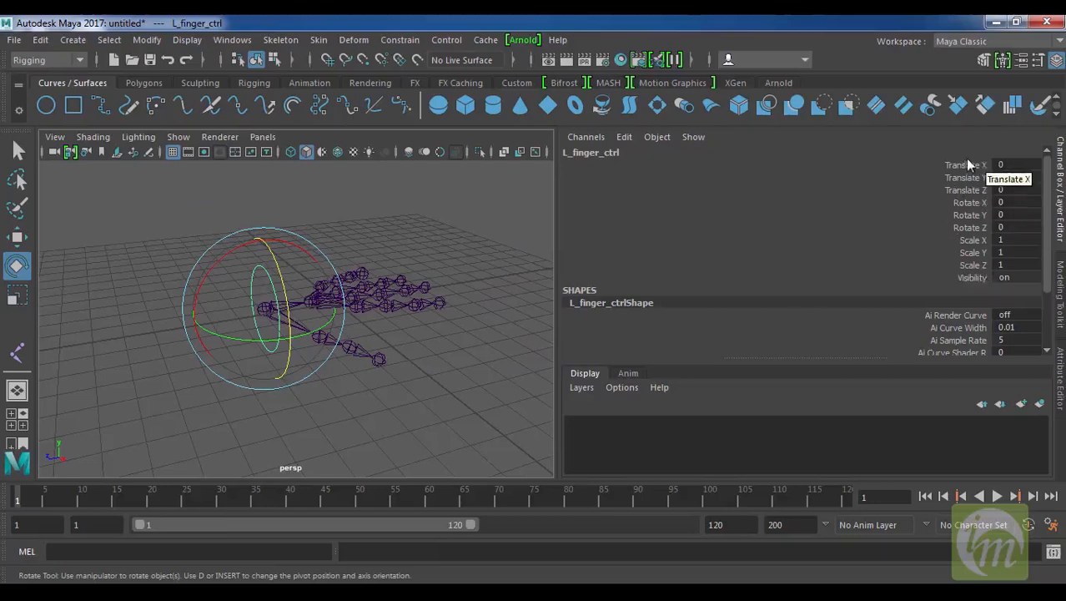
pyautogui.click(970, 216)
pyautogui.moveTo(447, 226); pyautogui.dragTo(542, 221, button='middle')
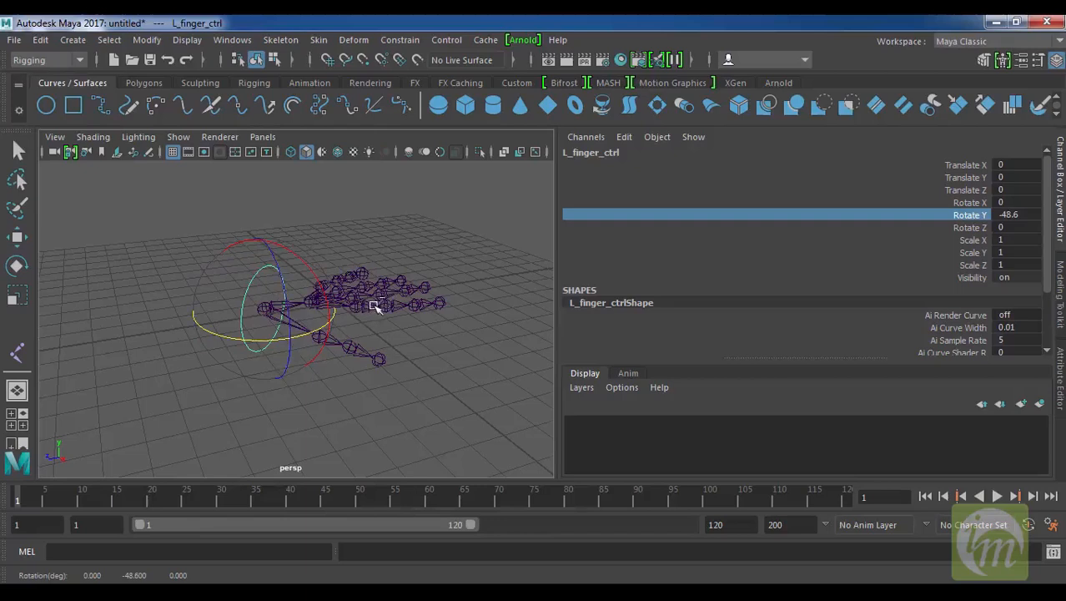
pyautogui.hotkey('ctrl', 'z')
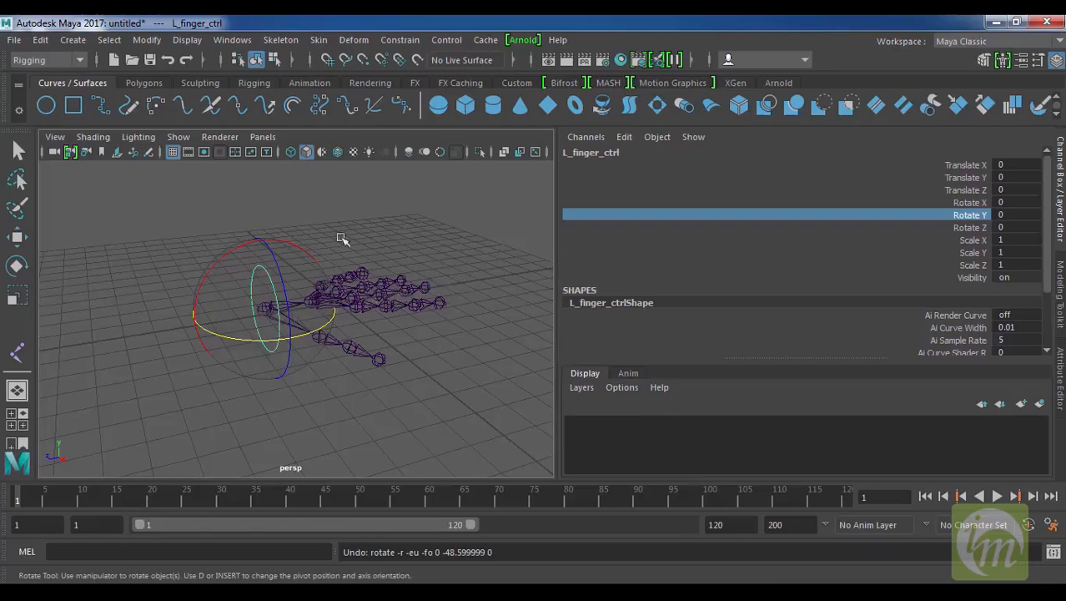
# Step: Add a keyable float attribute named Point Fig to L_finger_ctrl, with minimum -10 and maximum 10
pyautogui.click(269, 245)
pyautogui.moveTo(233, 230); pyautogui.dragTo(276, 275)
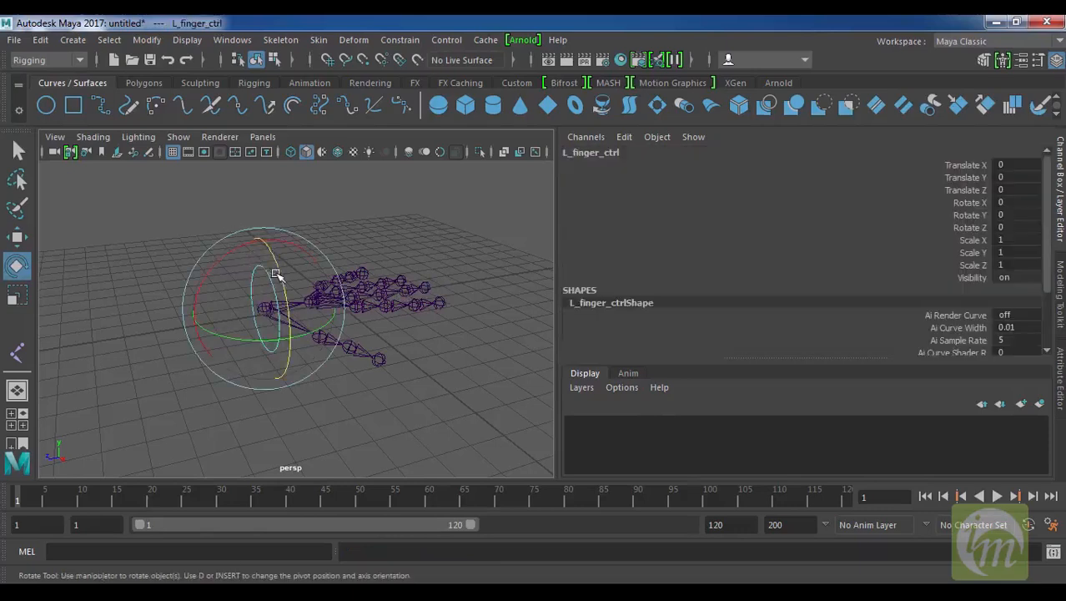
pyautogui.click(625, 139)
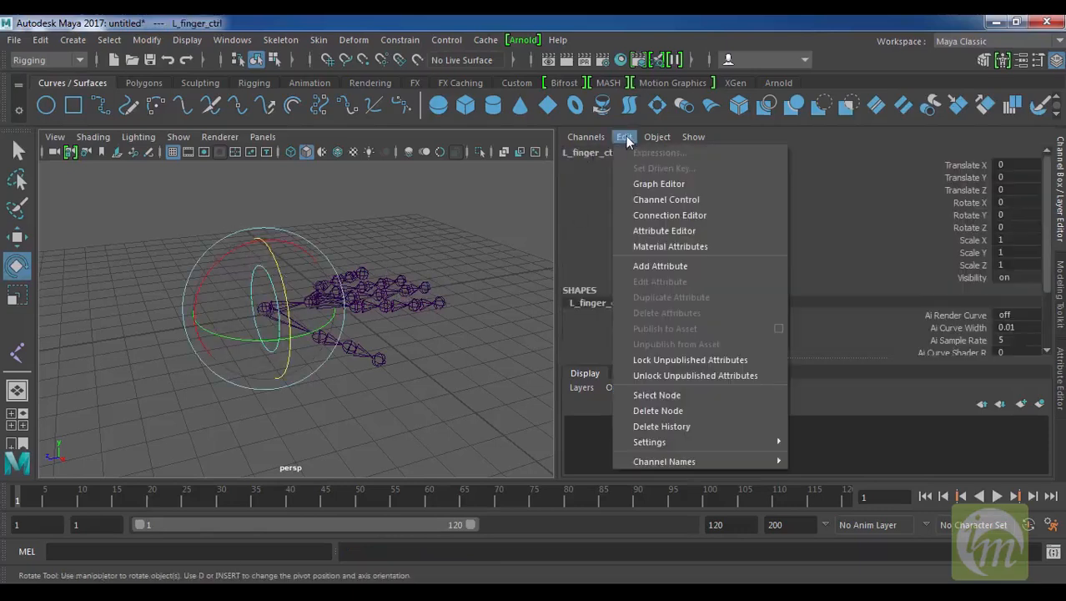
pyautogui.click(681, 266)
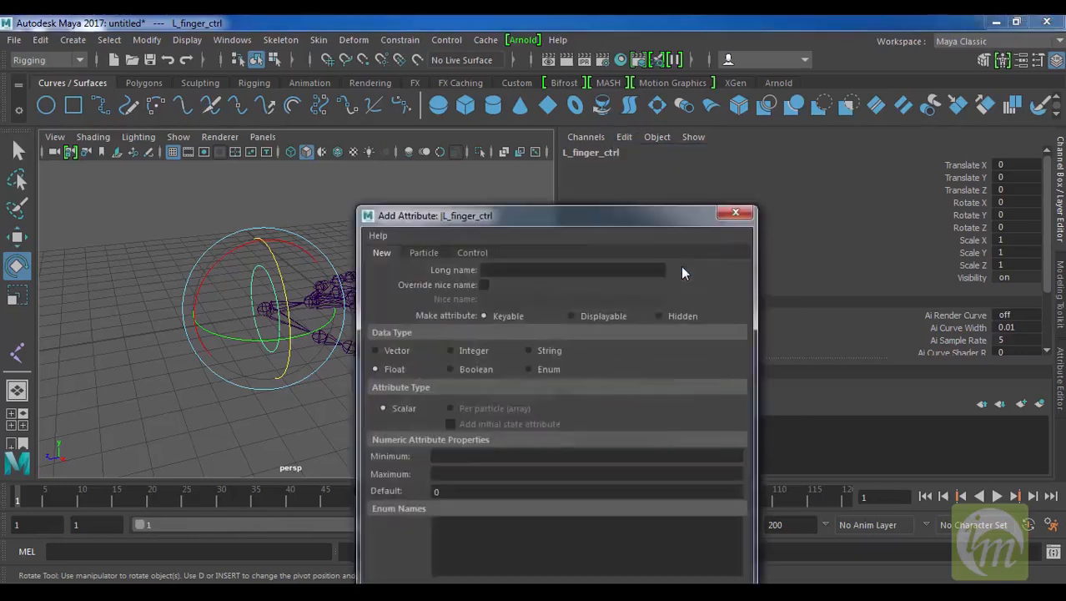
pyautogui.moveTo(649, 232); pyautogui.dragTo(800, 92)
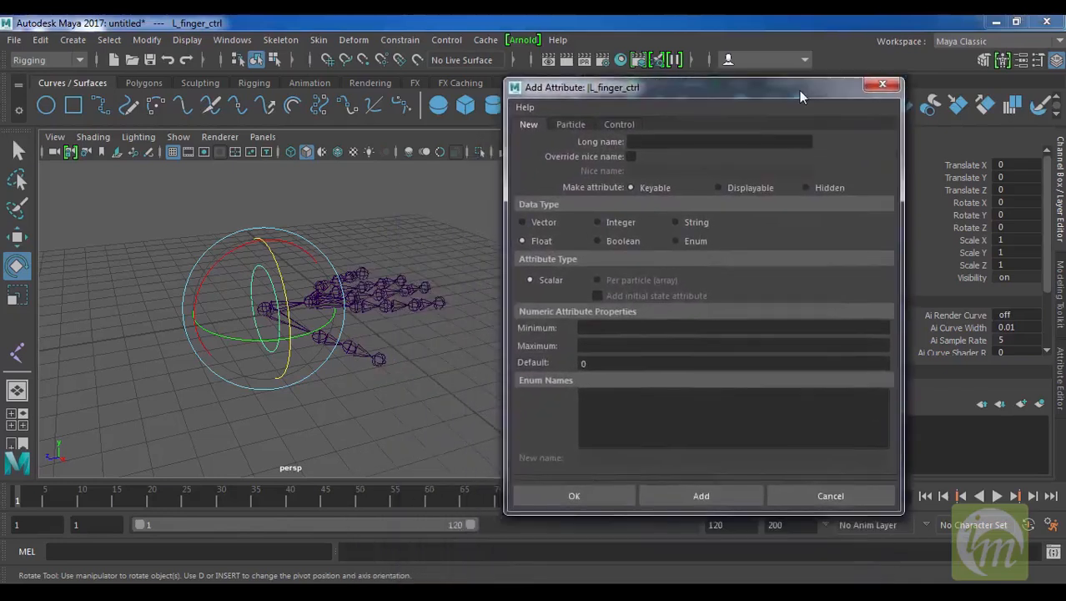
pyautogui.click(653, 142)
pyautogui.write('Point Fig')
pyautogui.click(617, 329)
pyautogui.write('-10')
pyautogui.write('10')
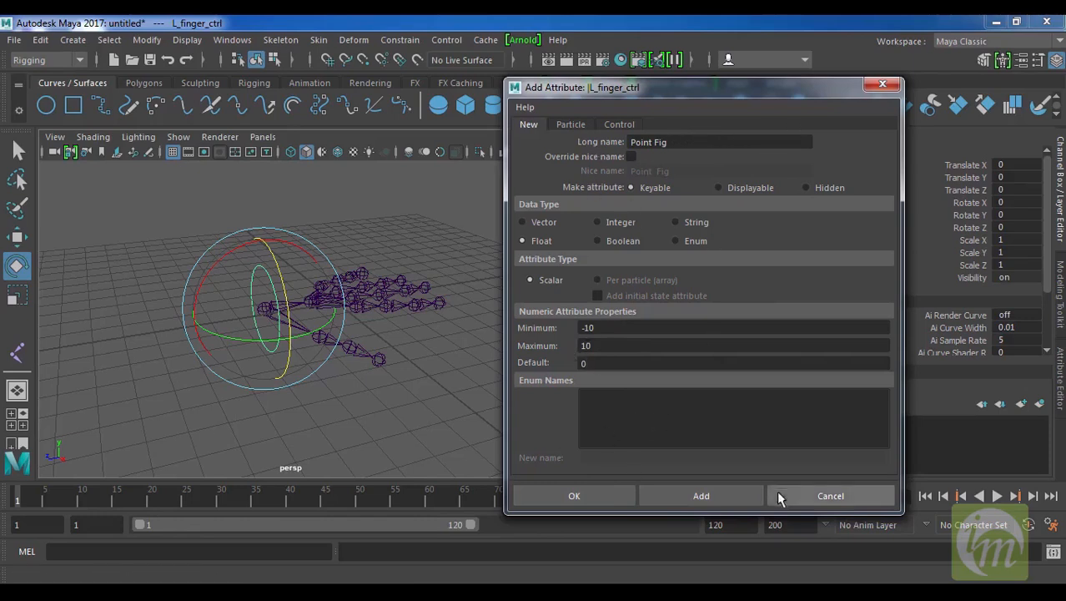
pyautogui.click(720, 501)
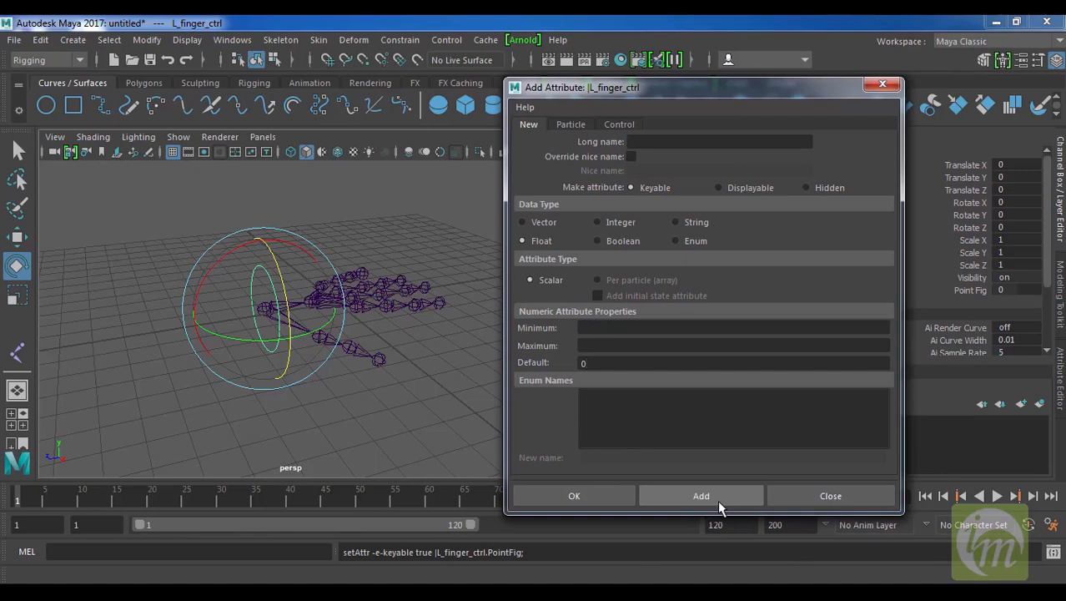
# Step: Add a keyable float attribute named Middle fig to the finger control, with minimum -10 and maximum 10
pyautogui.moveTo(839, 99); pyautogui.dragTo(653, 82)
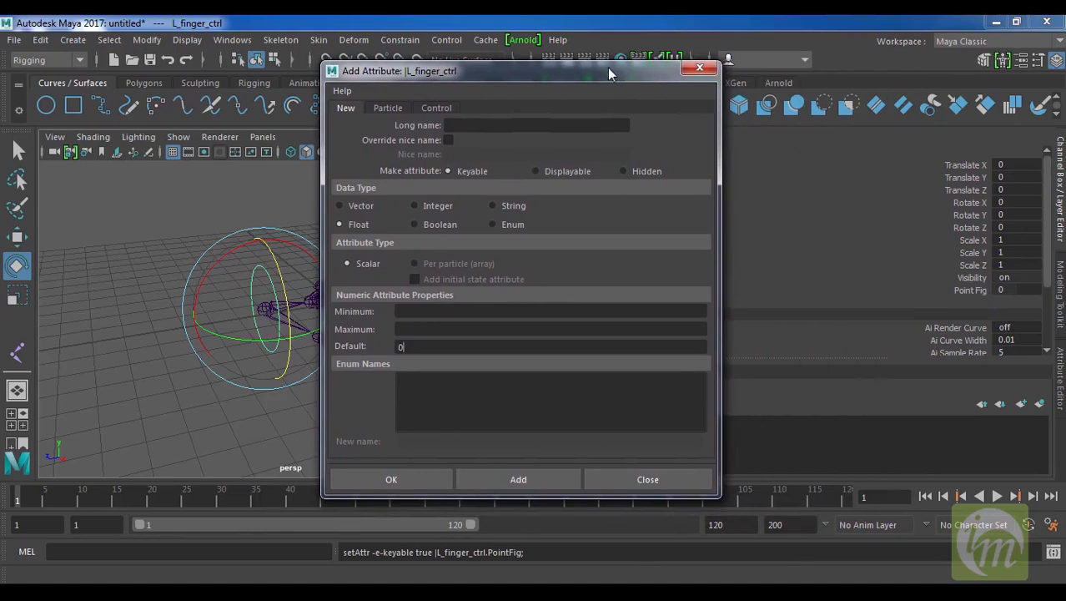
pyautogui.moveTo(609, 74); pyautogui.dragTo(748, 79)
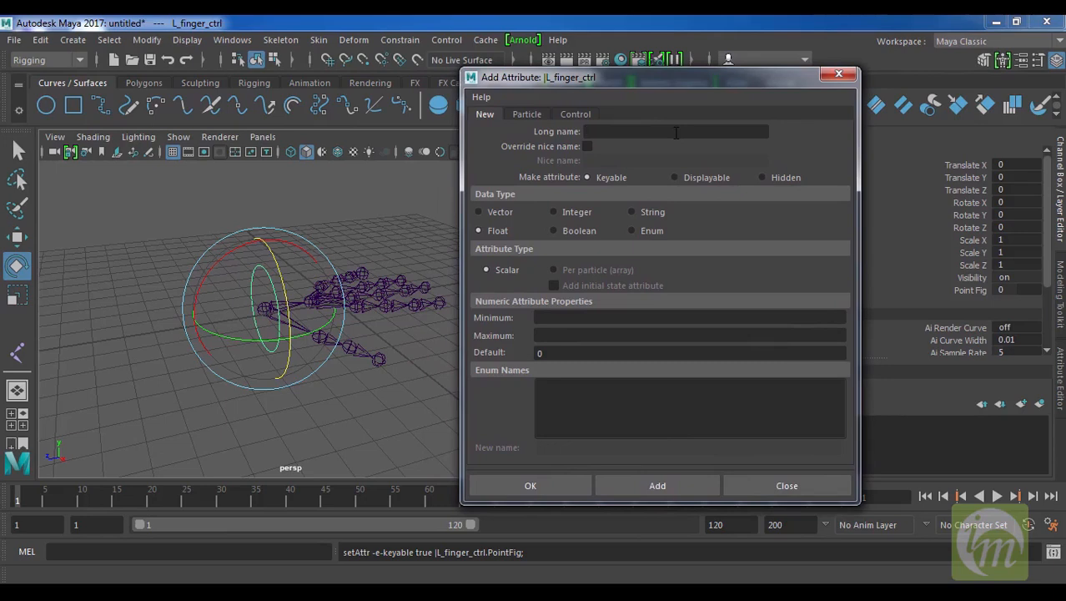
pyautogui.write('Middle fig')
pyautogui.click(704, 318)
pyautogui.write('-10')
pyautogui.press('Tab')
pyautogui.write('10')
pyautogui.click(669, 485)
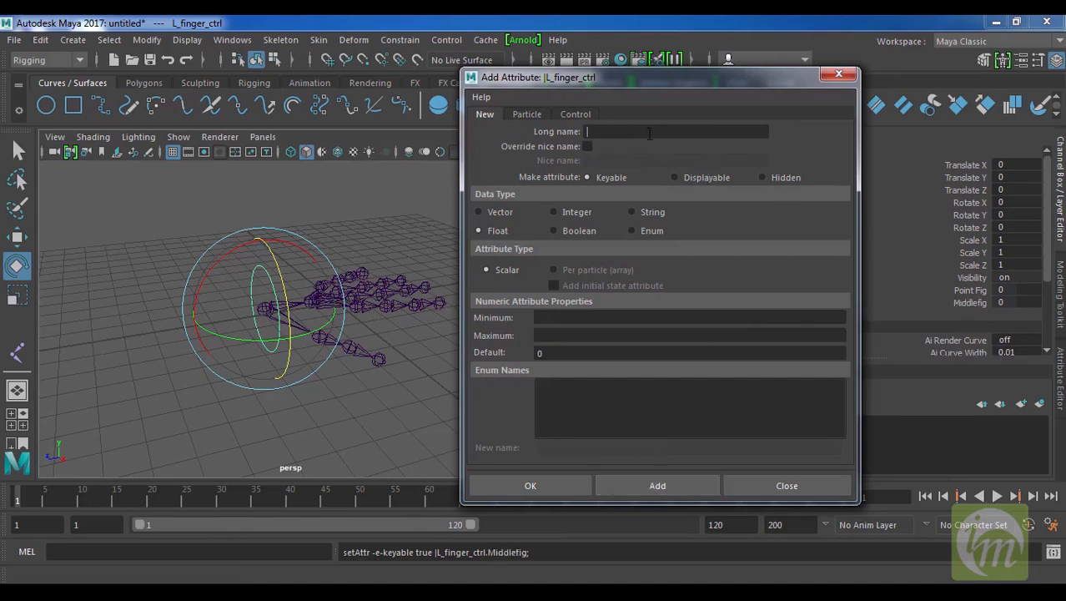
# Step: Add a keyable float attribute named Ring Fig to the finger control, with minimum -10 and maximum 10
pyautogui.write('ring')
pyautogui.press('BackSpace')
pyautogui.press('BackSpace')
pyautogui.press('BackSpace')
pyautogui.press('BackSpace')
pyautogui.press('BackSpace')
pyautogui.write('Ring Fig')
pyautogui.click(618, 319)
pyautogui.write('-10')
pyautogui.press('Tab')
pyautogui.write('10')
pyautogui.click(656, 484)
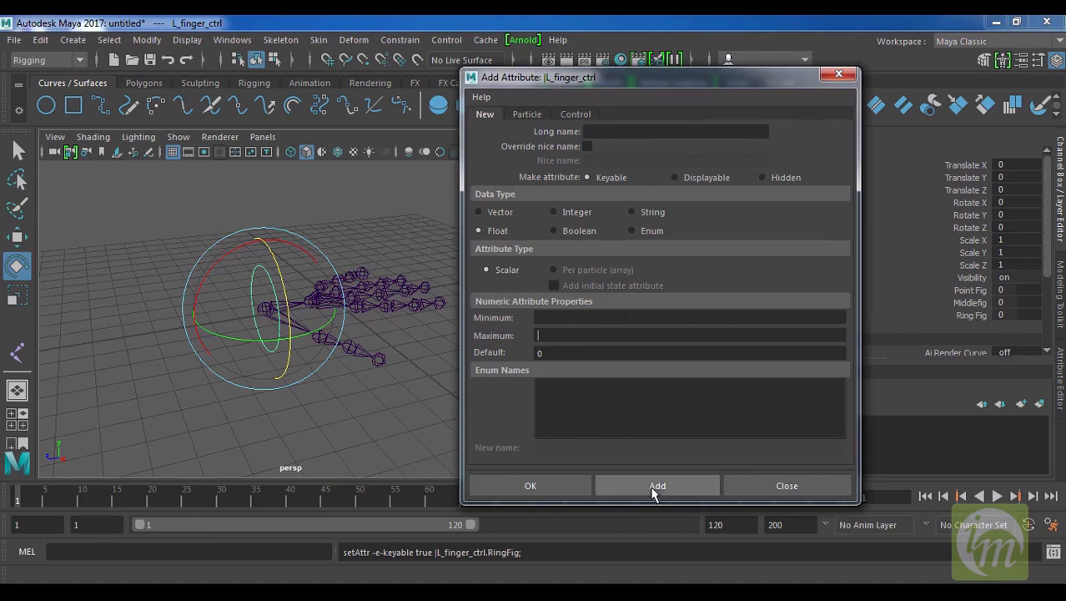
# Step: Add a keyable float attribute named small fig to the finger control, with minimum -10 and maximum 10
pyautogui.click(634, 131)
pyautogui.write('small')
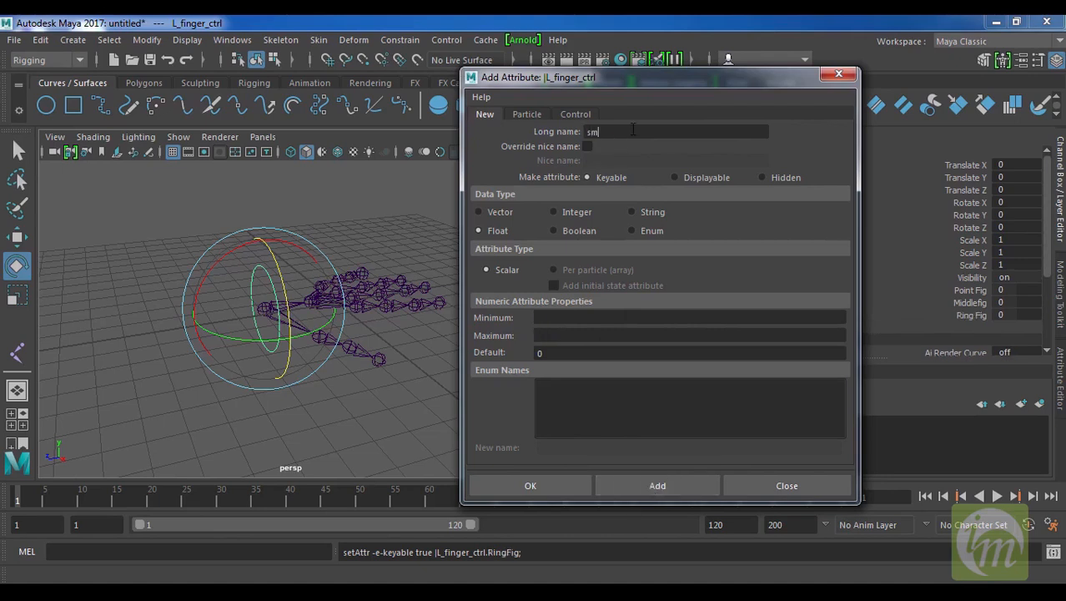
pyautogui.write(' fig')
pyautogui.click(635, 322)
pyautogui.write('-10')
pyautogui.press('Tab')
pyautogui.write('10')
pyautogui.click(655, 484)
# Step: Add a keyable float attribute named thumb fig to the finger control, with minimum -10 and maximum 10
pyautogui.click(672, 131)
pyautogui.write('thumb')
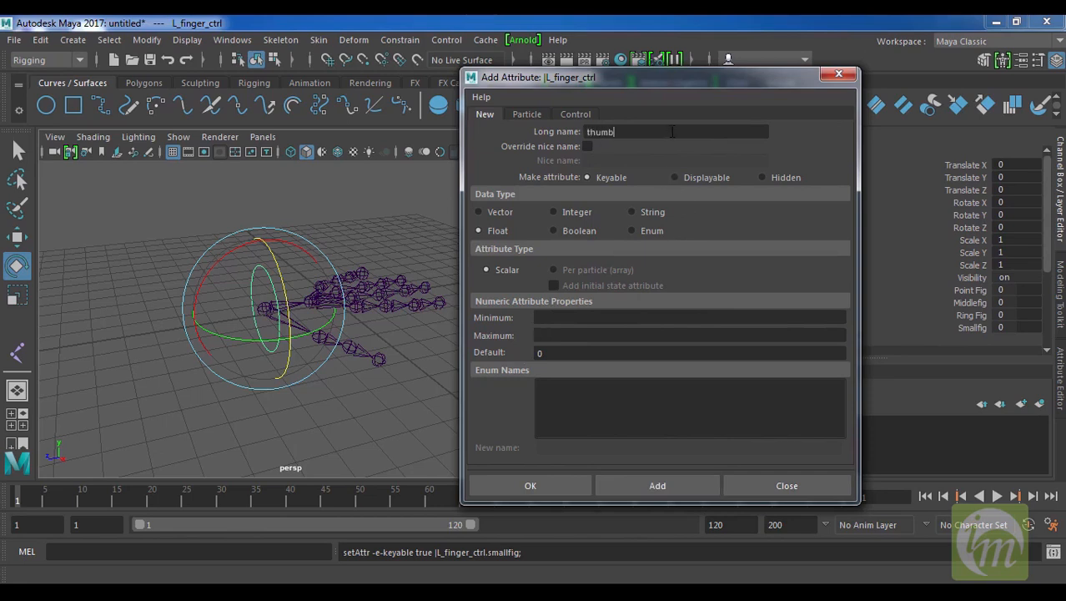
pyautogui.write(' fig')
pyautogui.click(567, 318)
pyautogui.write('-10')
pyautogui.press('Tab')
pyautogui.write('10')
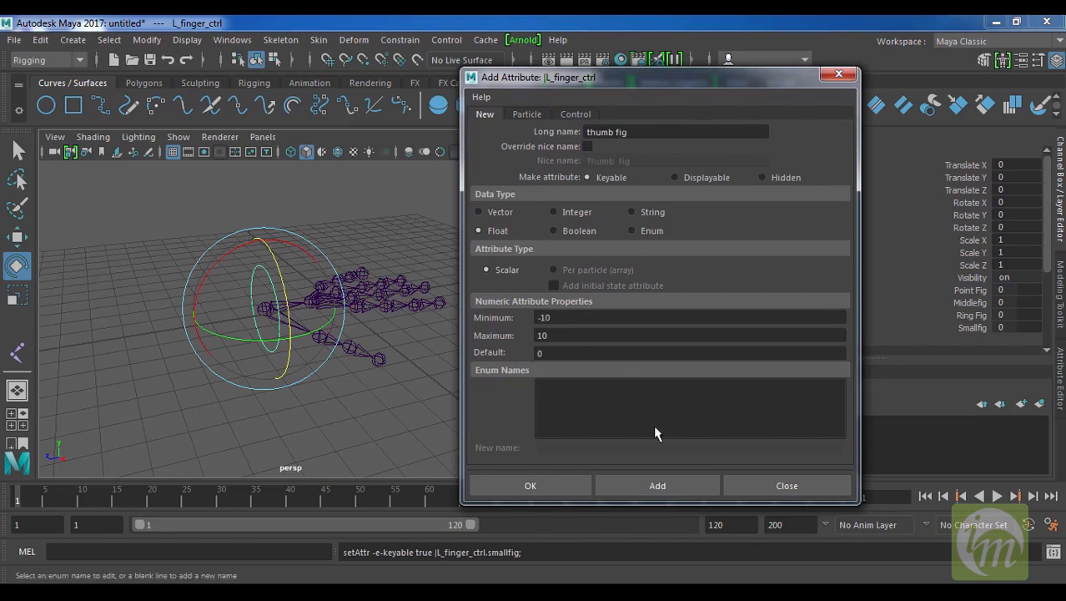
pyautogui.click(661, 484)
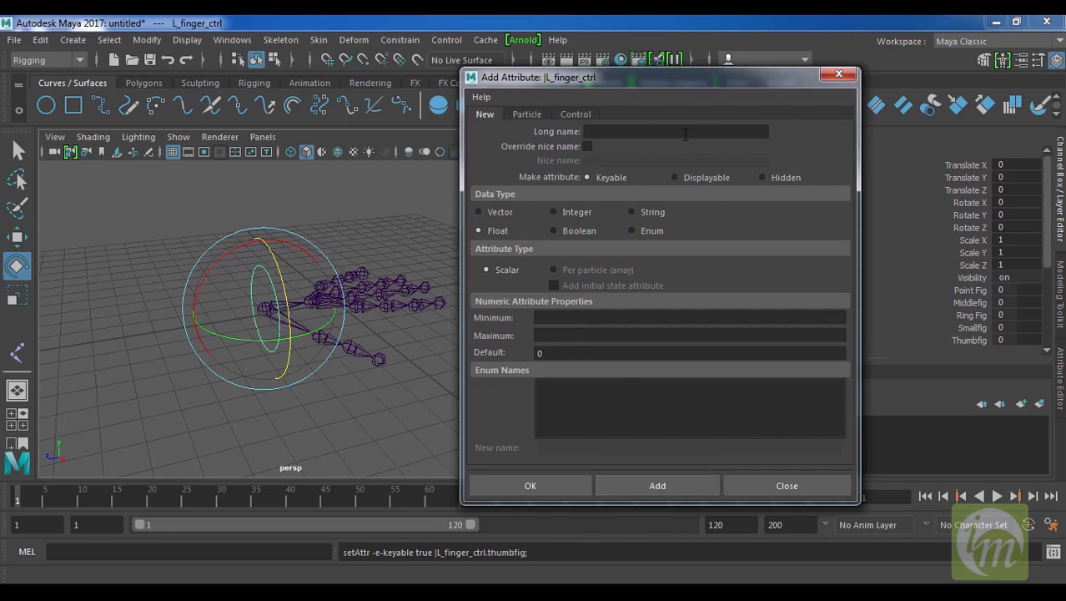
# Step: Add a final float attribute named fig spread with minimum -10 and maximum 10, and finish adding attributes
pyautogui.write('fig spread')
pyautogui.click(558, 317)
pyautogui.write('-10')
pyautogui.press('Tab')
pyautogui.write('10')
pyautogui.click(530, 486)
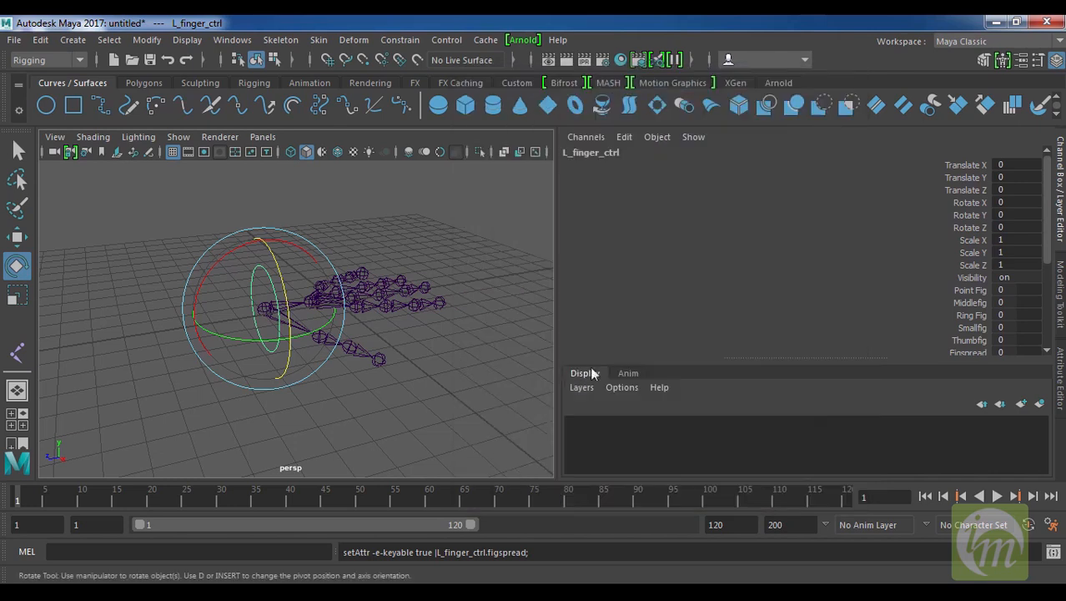
pyautogui.click(1061, 181)
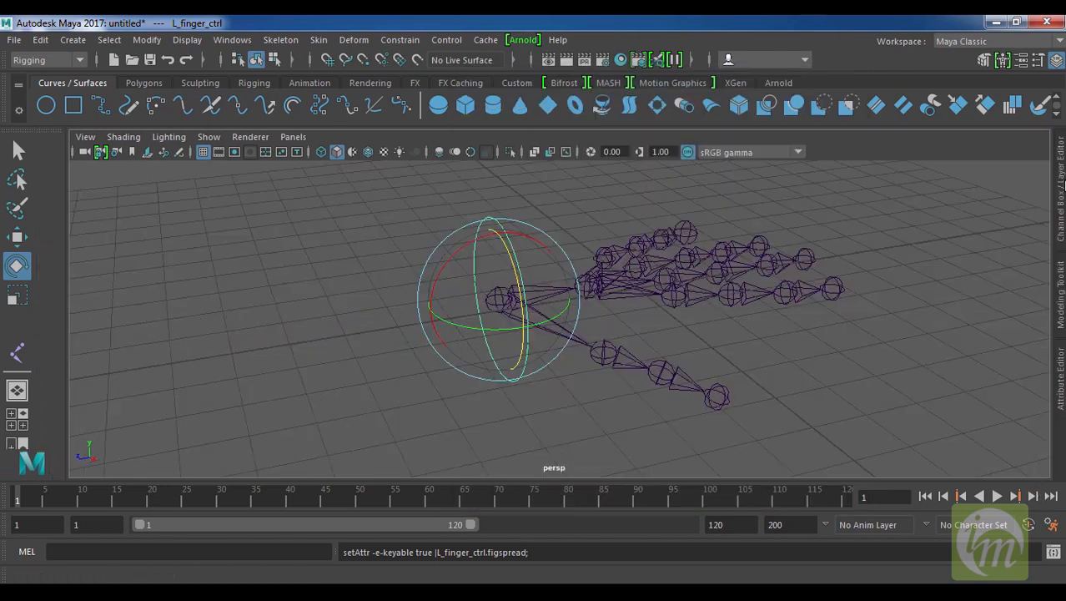
# Step: Save the scene as "finger rig" in the scenes folder of New_Project, inside the desktop's maya project folder
pyautogui.click(15, 39)
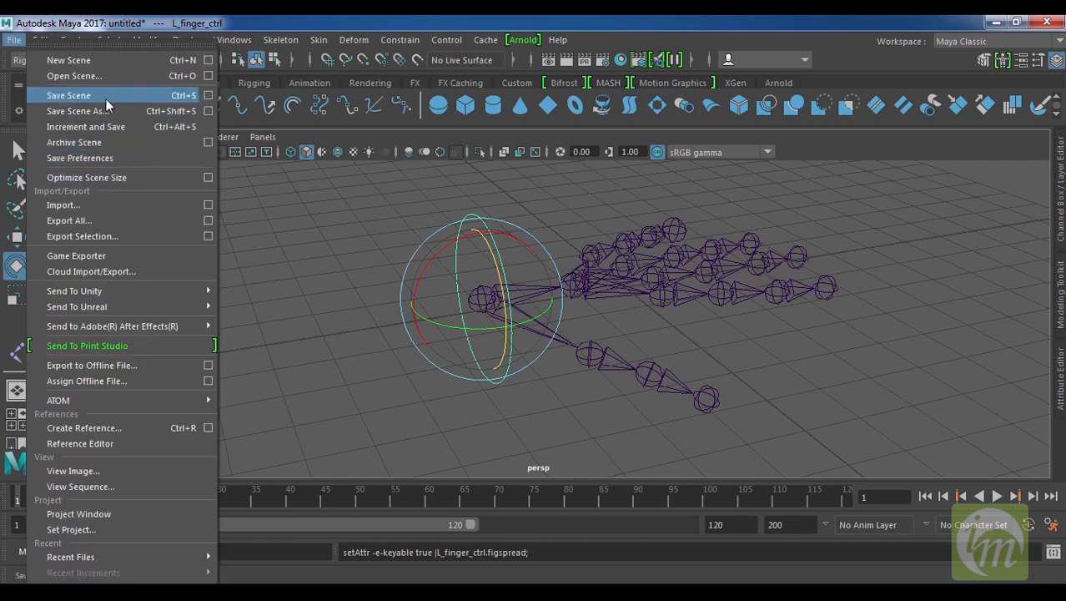
pyautogui.click(71, 95)
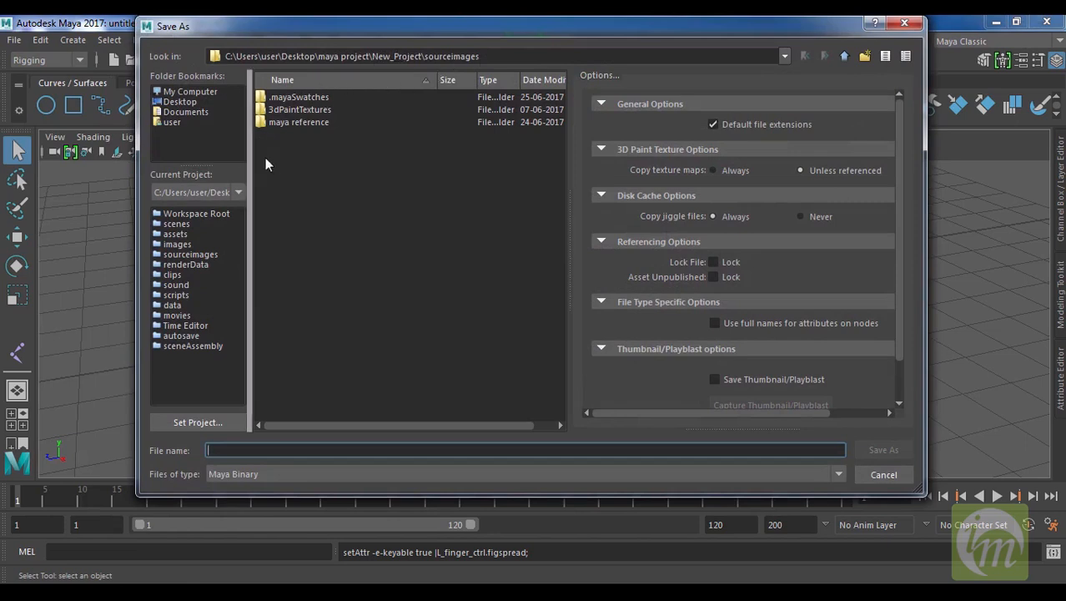
pyautogui.click(192, 101)
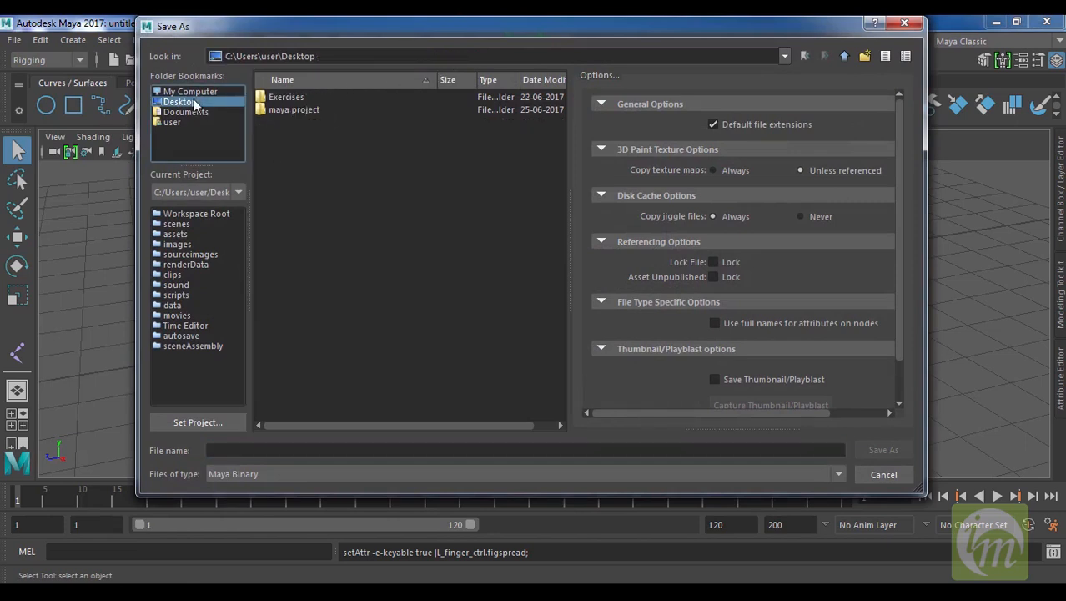
pyautogui.doubleClick(282, 109)
pyautogui.doubleClick(296, 98)
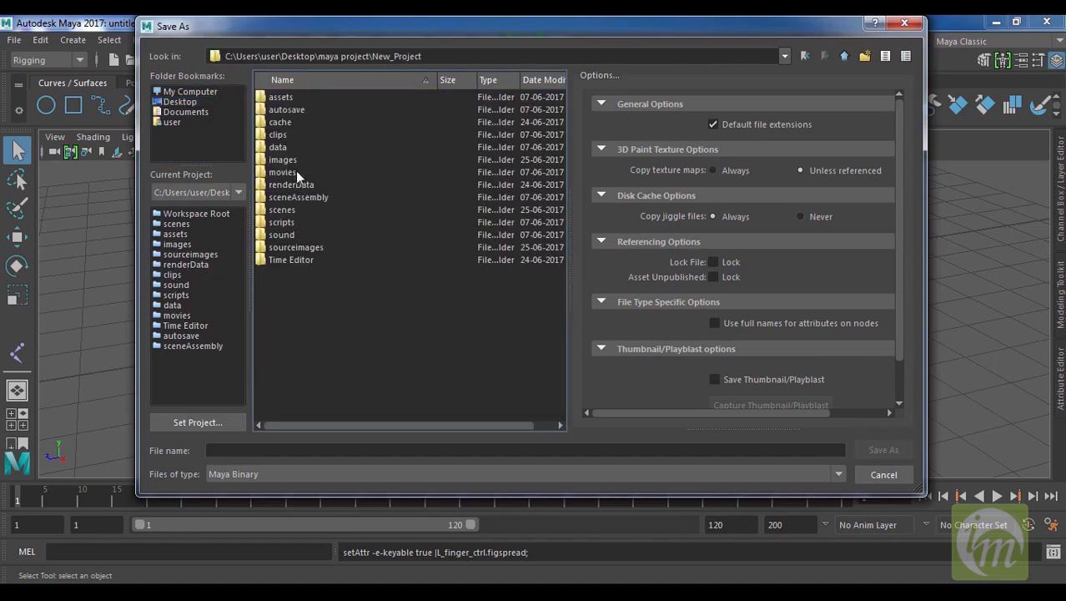
pyautogui.doubleClick(297, 209)
pyautogui.click(358, 451)
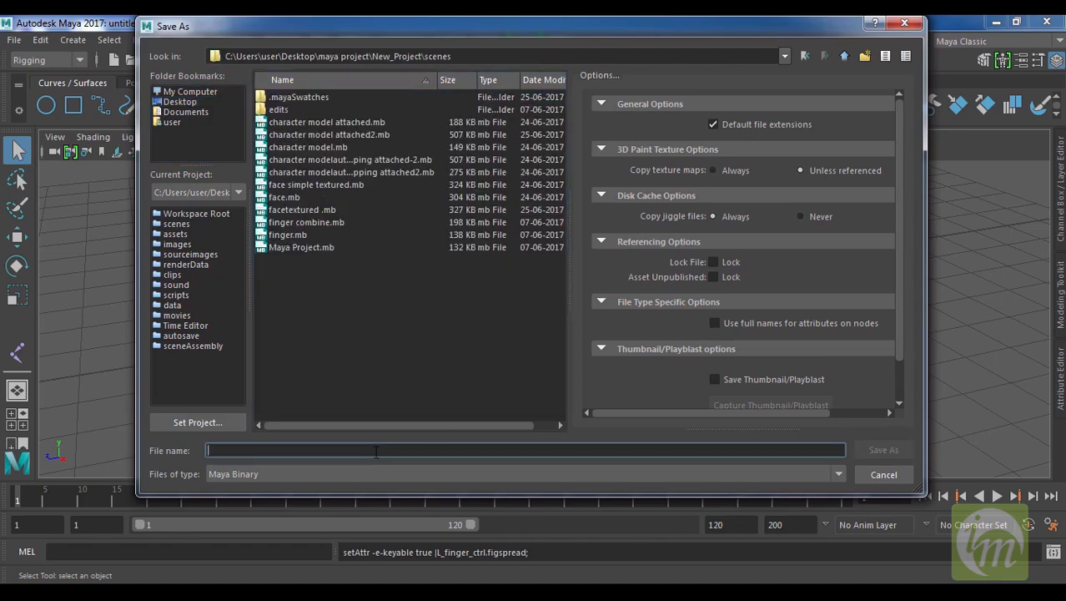
pyautogui.write('finger')
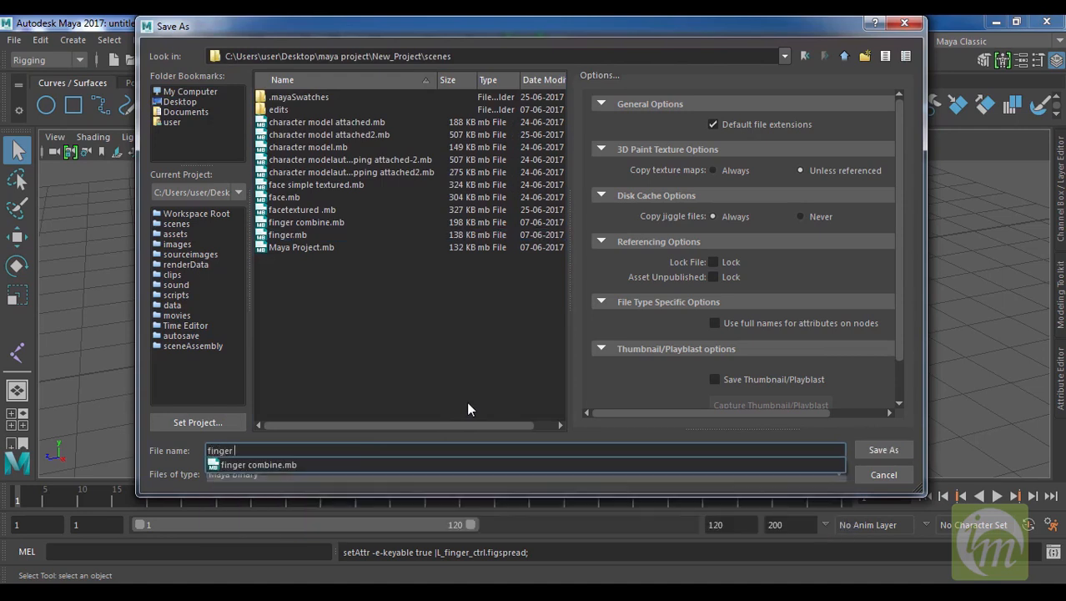
pyautogui.write('rig')
pyautogui.press('Return')
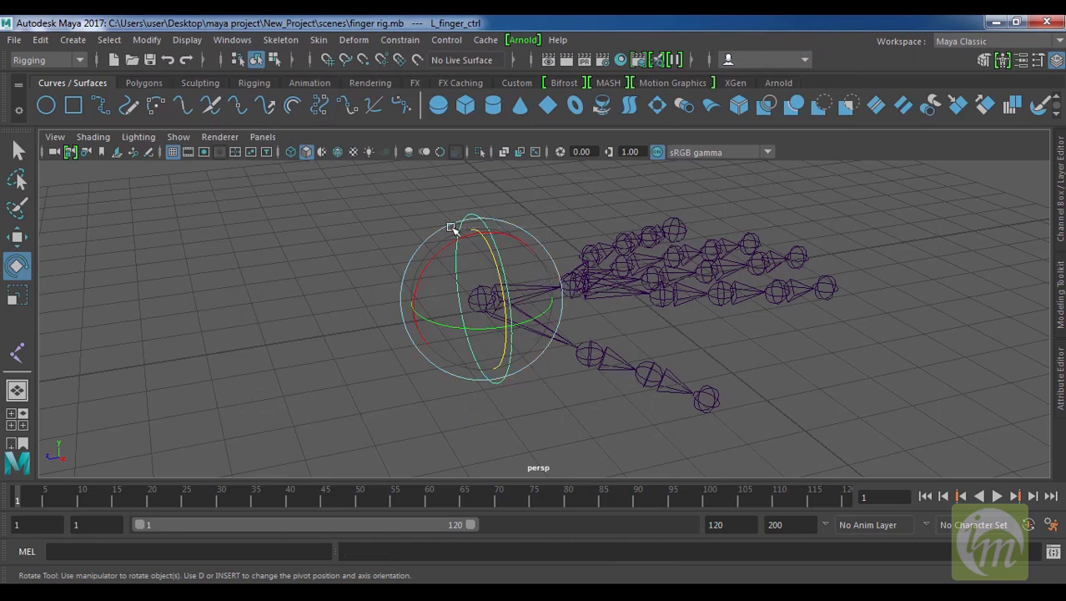
# Step: Test the range of L_finger_ctrl's Point Fig attribute by sliding it to -10 and up to 10
pyautogui.click(1061, 193)
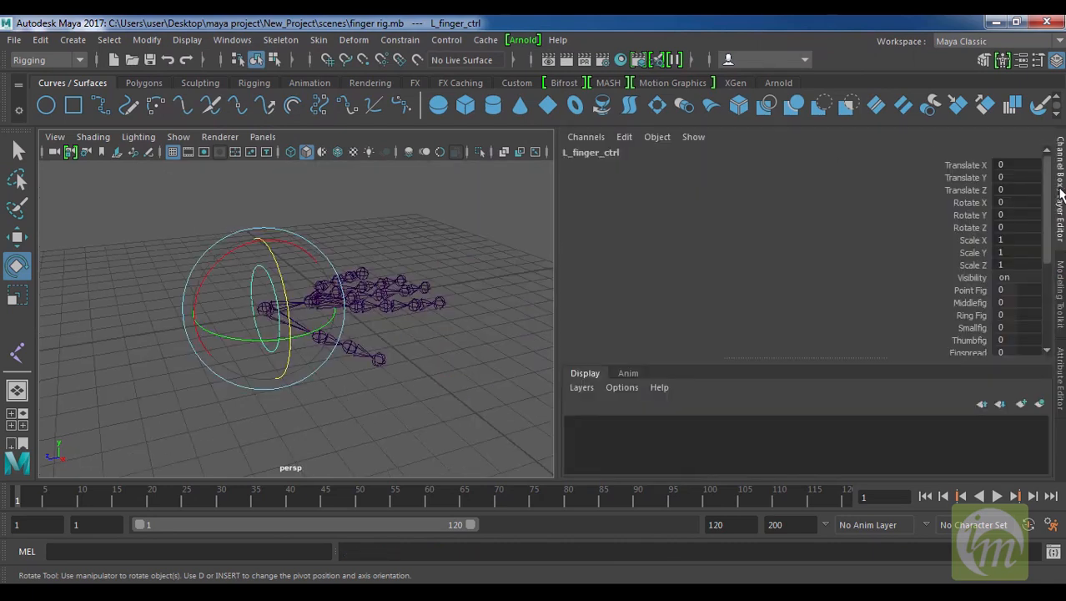
pyautogui.click(973, 289)
pyautogui.moveTo(500, 275); pyautogui.dragTo(289, 273, button='middle')
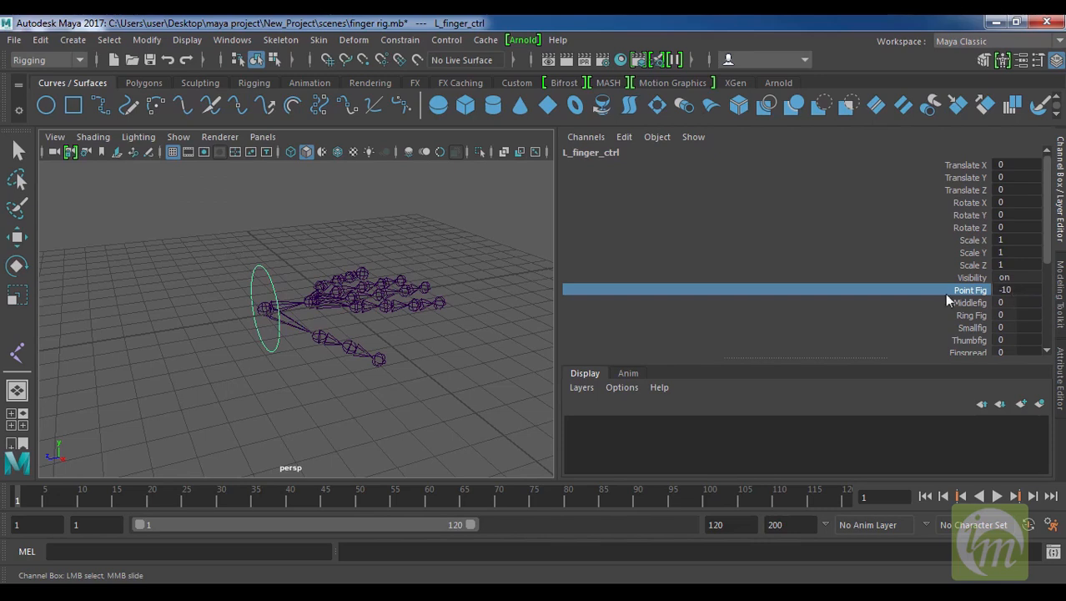
pyautogui.moveTo(217, 237); pyautogui.dragTo(636, 236, button='middle')
pyautogui.moveTo(404, 243); pyautogui.dragTo(436, 256, button='middle')
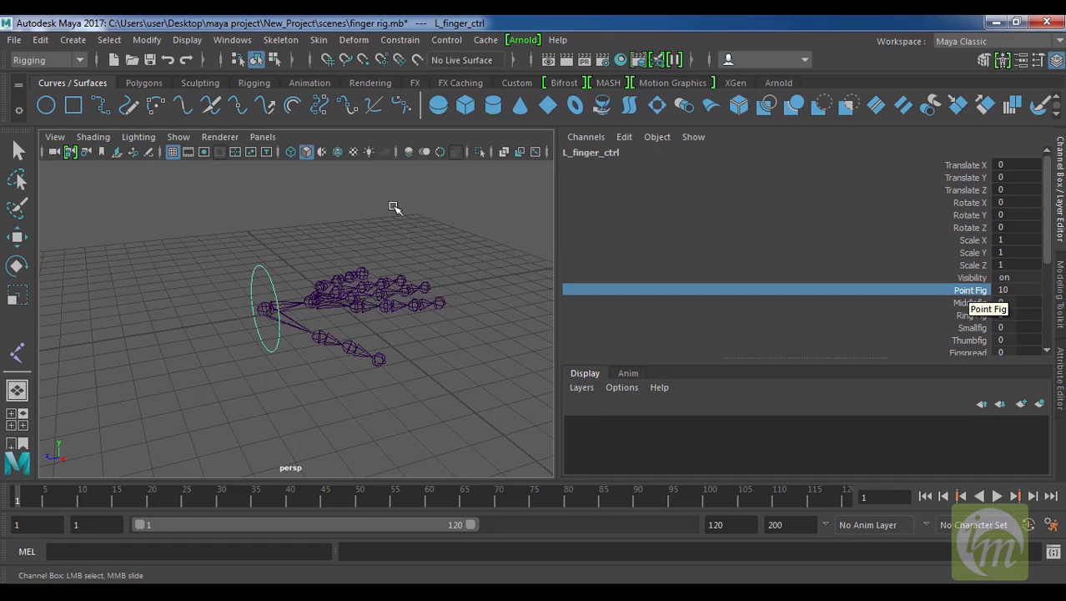
# Step: Slide L_finger_ctrl's Point Fig attribute through its range again and return it to 0
pyautogui.moveTo(140, 225); pyautogui.dragTo(526, 233, button='middle')
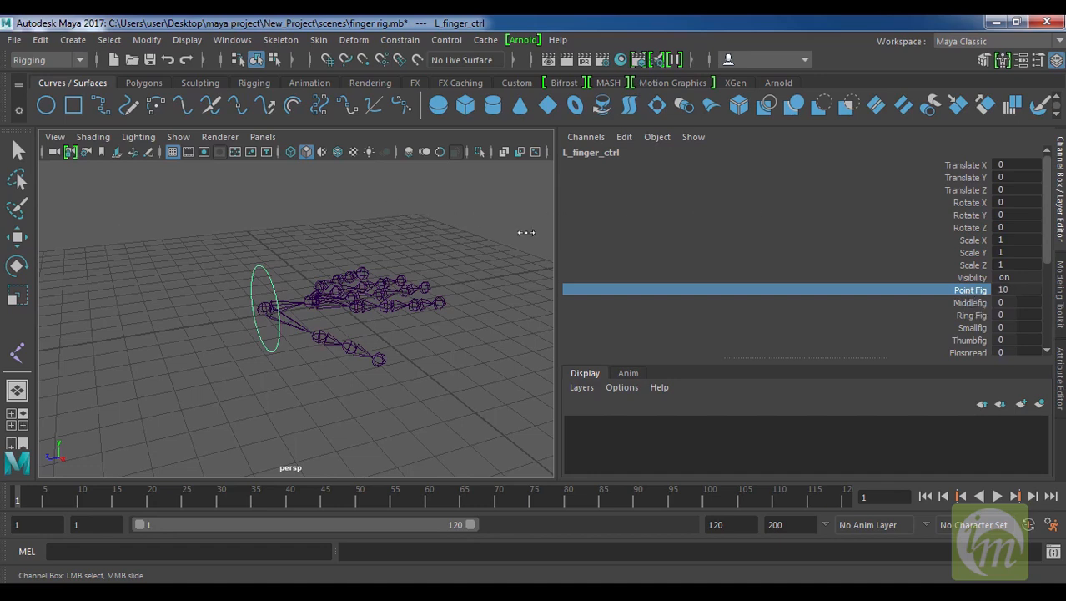
pyautogui.moveTo(199, 239); pyautogui.dragTo(74, 240, button='middle')
pyautogui.moveTo(269, 223); pyautogui.dragTo(624, 225, button='middle')
pyautogui.doubleClick(1006, 290)
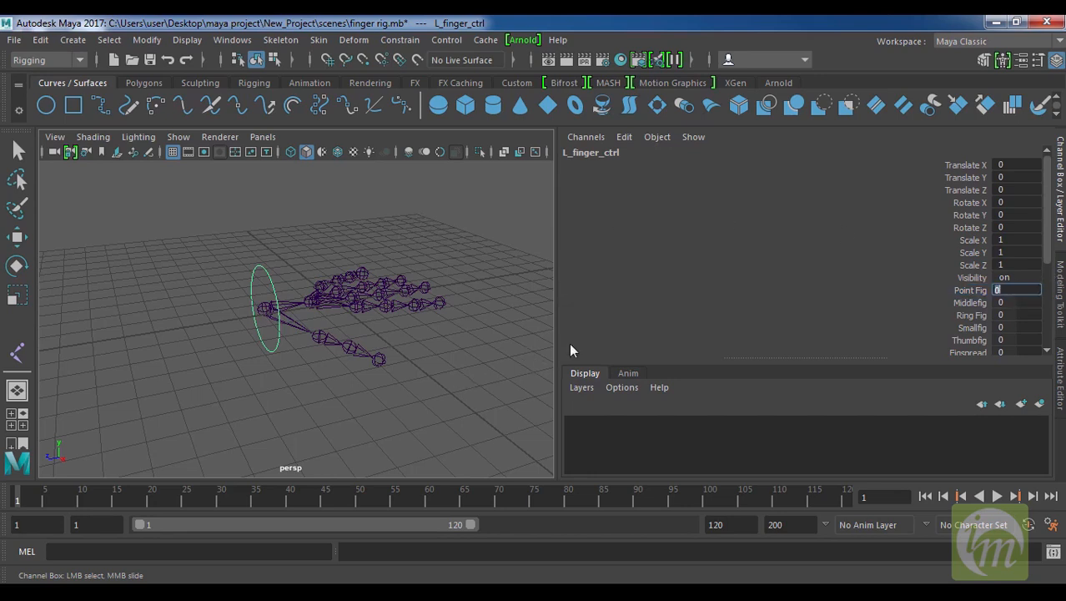
# Step: Narrow the channel area to enlarge the viewport and review the finger control's custom attributes
pyautogui.moveTo(559, 346); pyautogui.dragTo(851, 346)
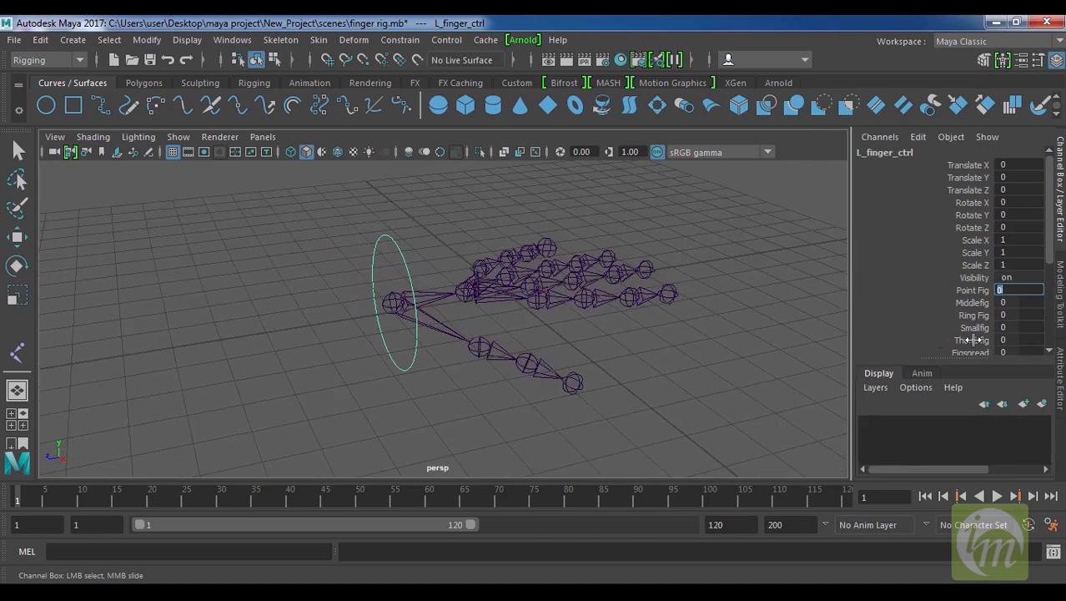
pyautogui.scroll(-5, 1056, 235)
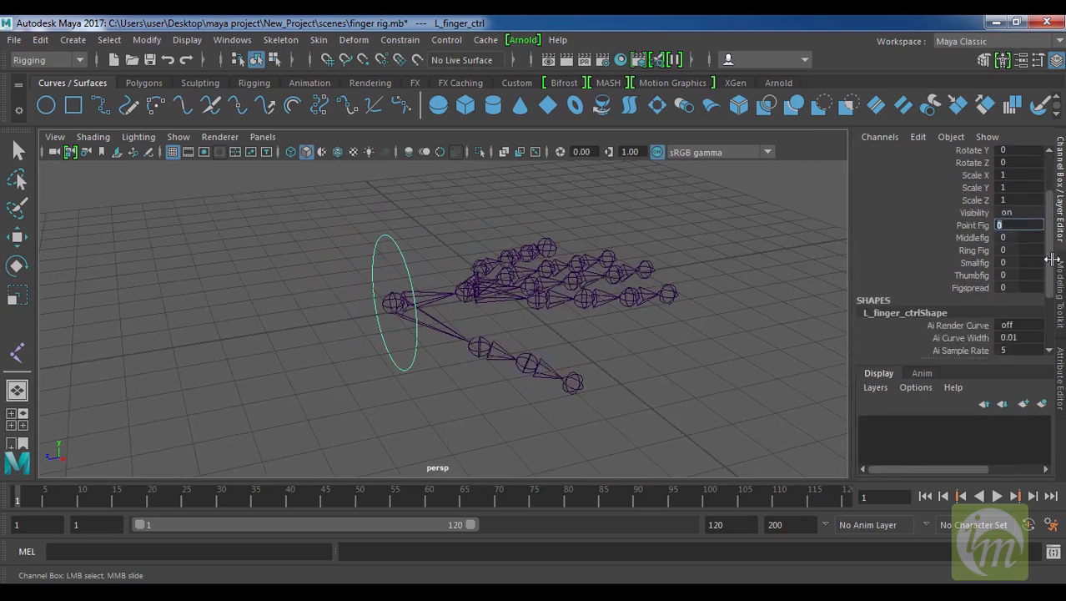
pyautogui.scroll(2, 1055, 235)
pyautogui.scroll(1, 1056, 234)
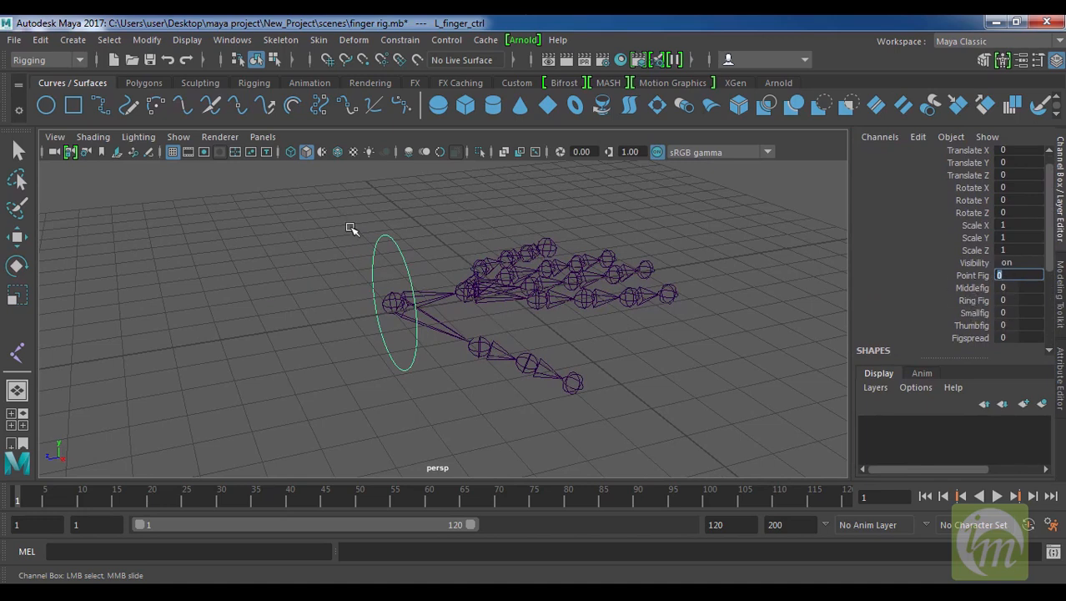
pyautogui.keyDown('alt'); pyautogui.moveTo(406, 266); pyautogui.dragTo(425, 254); pyautogui.keyUp('alt')
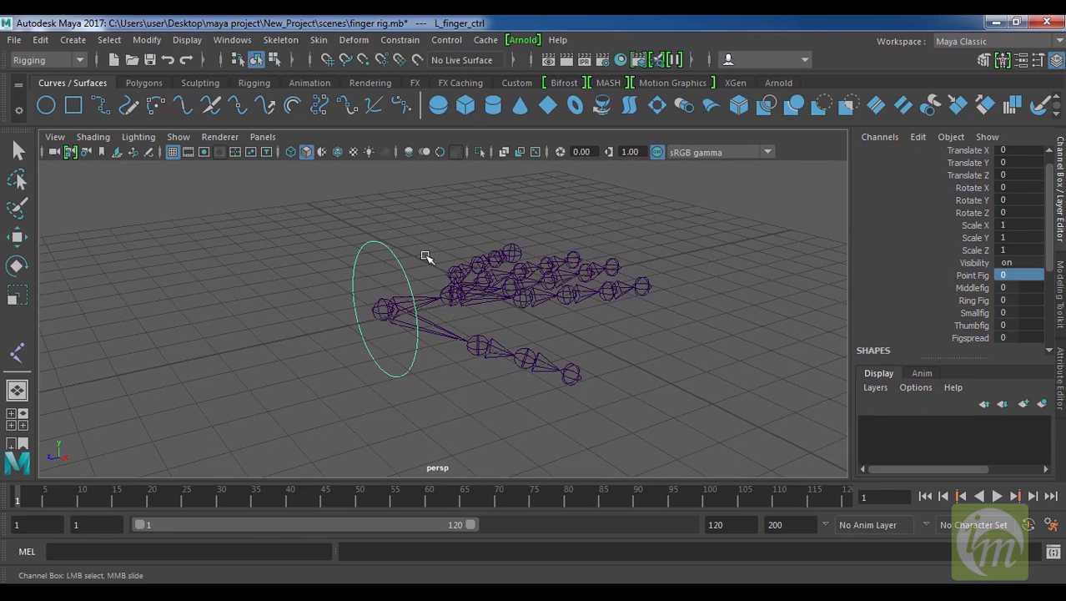
# Step: Switch to the Animation menu set and open the Set Driven Key window, placing it clear of the hand skeleton
pyautogui.press('e')
pyautogui.click(48, 59)
pyautogui.click(45, 110)
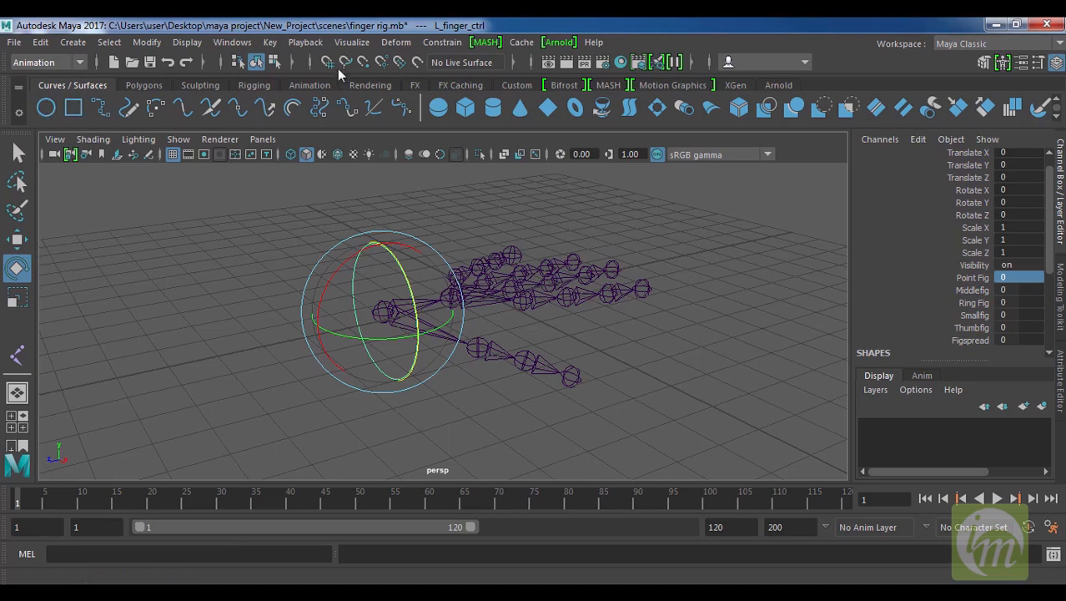
pyautogui.click(273, 43)
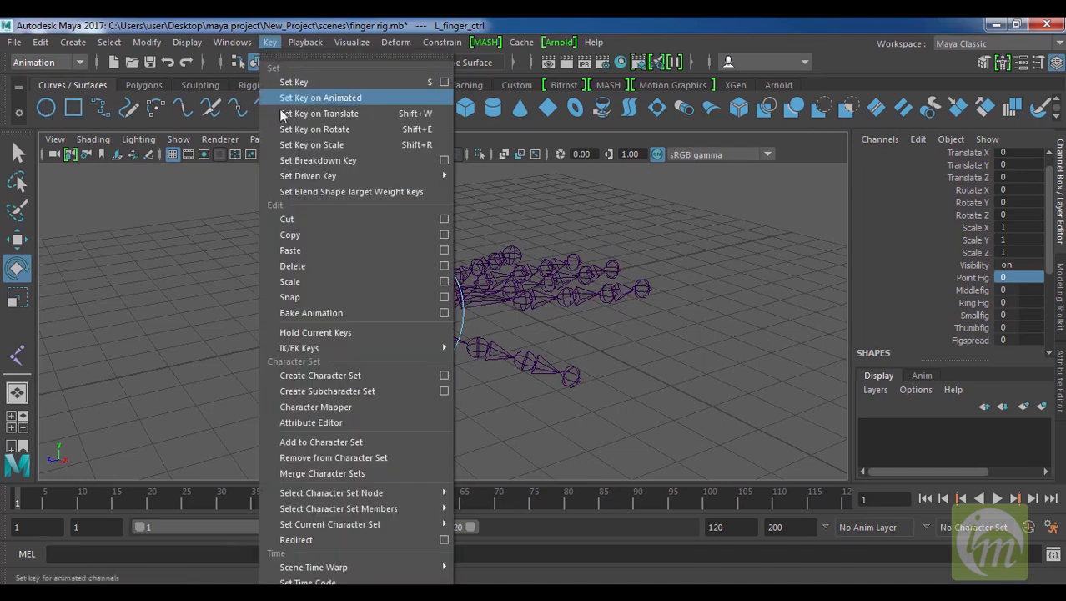
pyautogui.moveTo(299, 178)
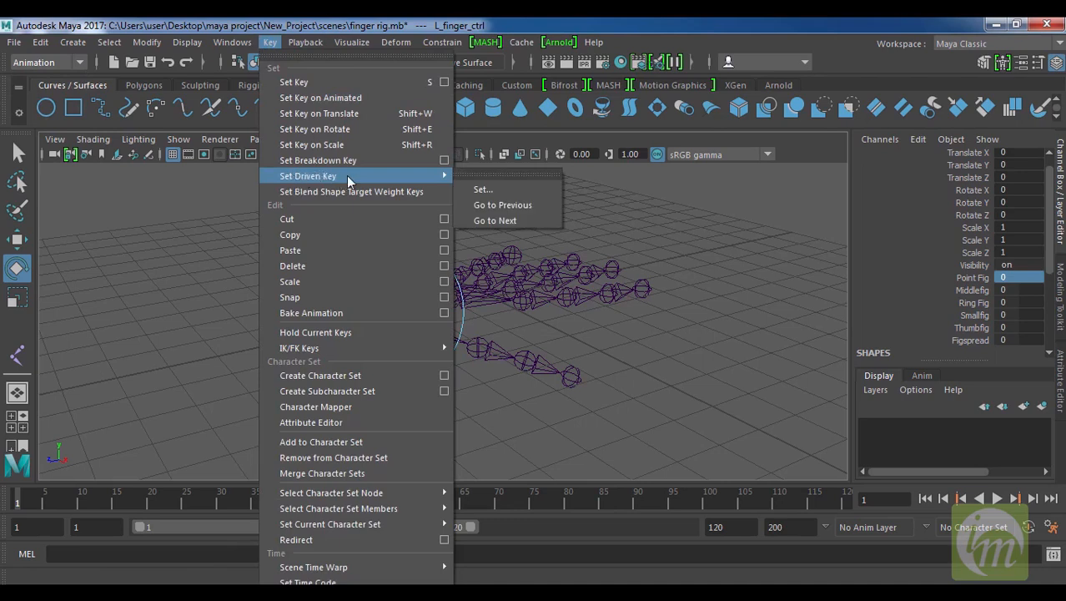
pyautogui.click(496, 191)
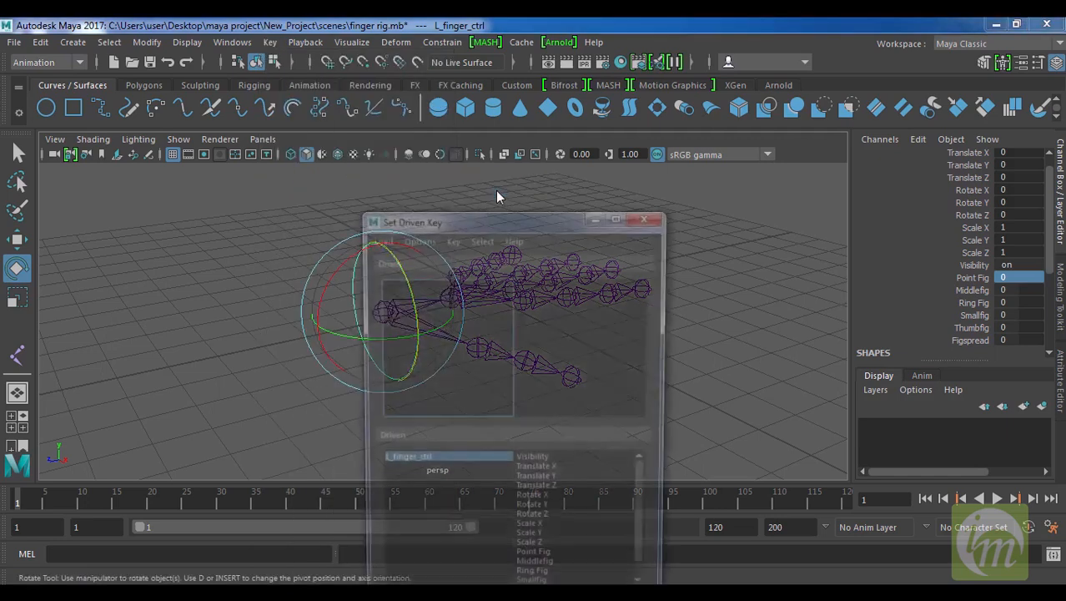
pyautogui.moveTo(487, 213); pyautogui.dragTo(758, 115)
pyautogui.keyDown('alt'); pyautogui.moveTo(428, 262); pyautogui.dragTo(424, 220, button='middle'); pyautogui.keyUp('alt')
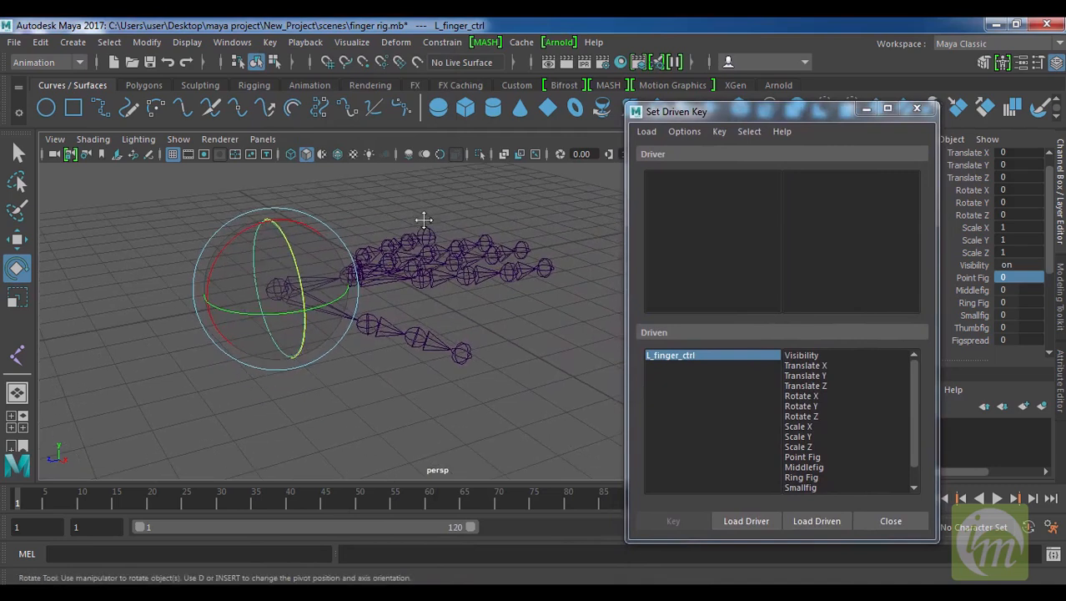
# Step: Select the wrist control curve and load L_finger_ctrl as the driver for Set Driven Key
pyautogui.click(344, 204)
pyautogui.moveTo(304, 204); pyautogui.dragTo(239, 239)
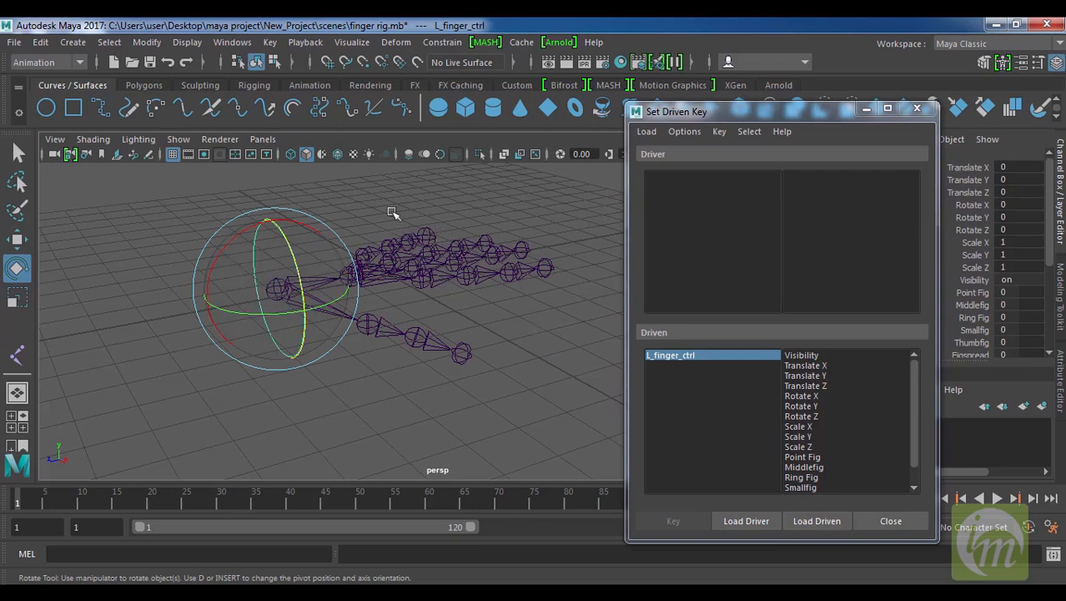
pyautogui.moveTo(329, 191); pyautogui.dragTo(240, 227)
pyautogui.click(331, 201)
pyautogui.moveTo(281, 198); pyautogui.dragTo(251, 235)
pyautogui.click(758, 521)
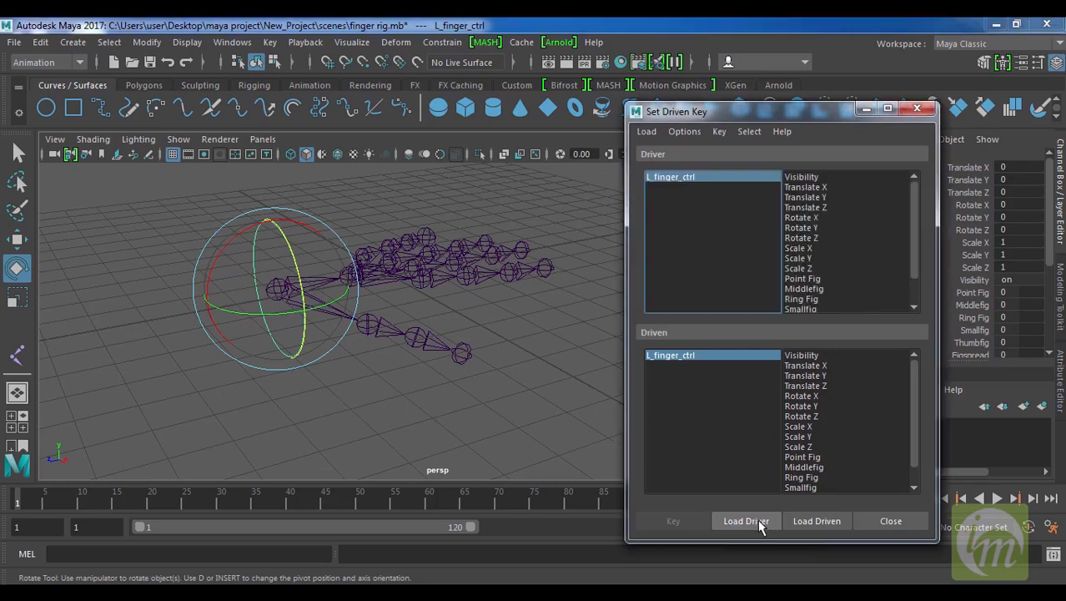
# Step: Try rotating the index finger from its base joint alone, and undo the rotation
pyautogui.keyDown('alt'); pyautogui.moveTo(469, 384); pyautogui.dragTo(477, 364); pyautogui.keyUp('alt')
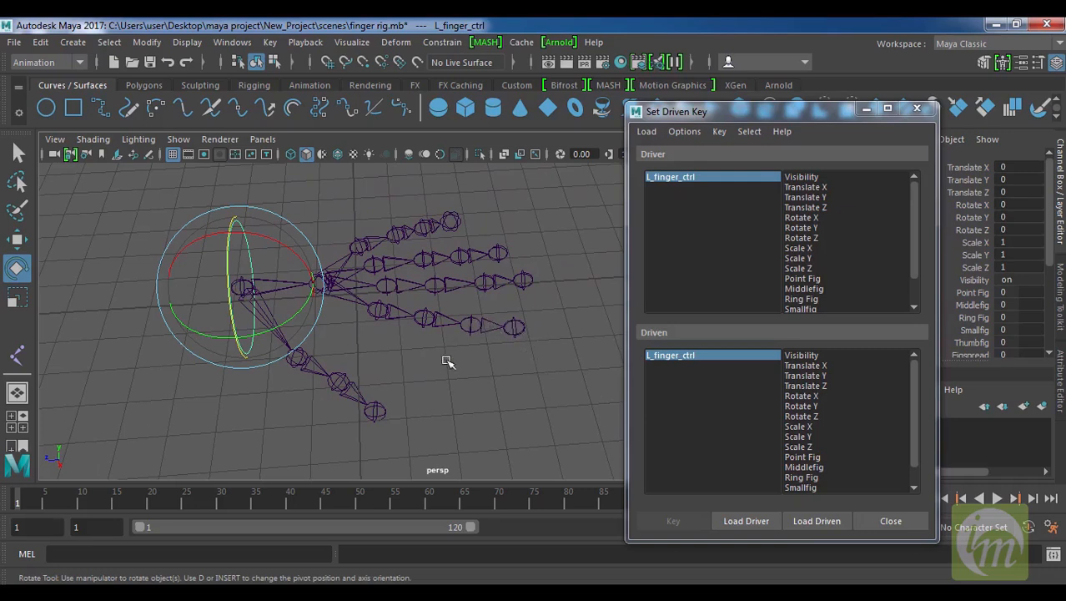
pyautogui.keyDown('alt'); pyautogui.moveTo(541, 356); pyautogui.dragTo(488, 321); pyautogui.keyUp('alt')
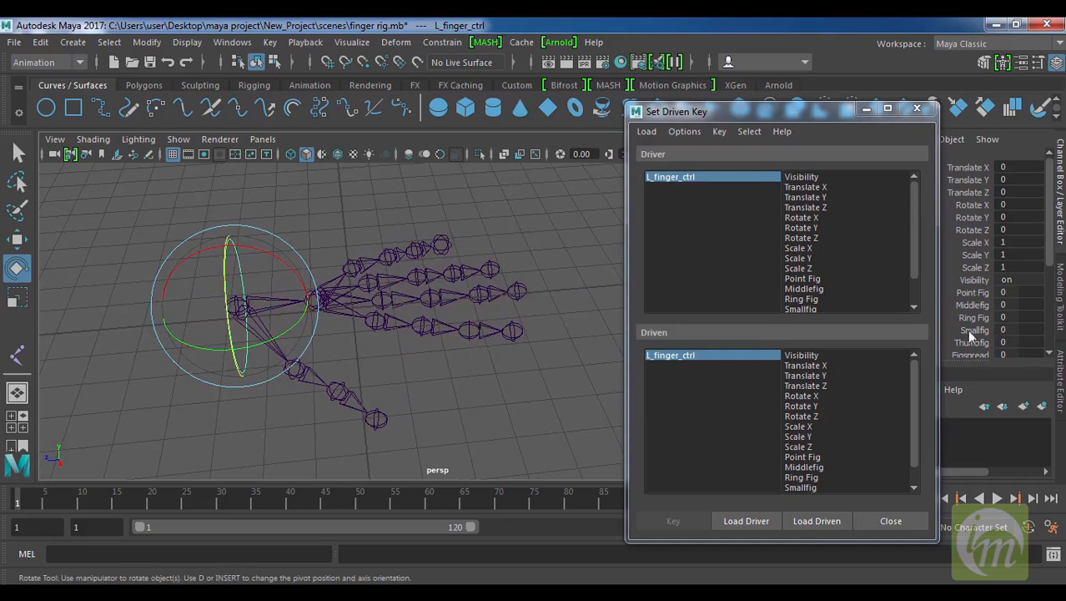
pyautogui.keyDown('alt'); pyautogui.moveTo(500, 340); pyautogui.dragTo(496, 339); pyautogui.keyUp('alt')
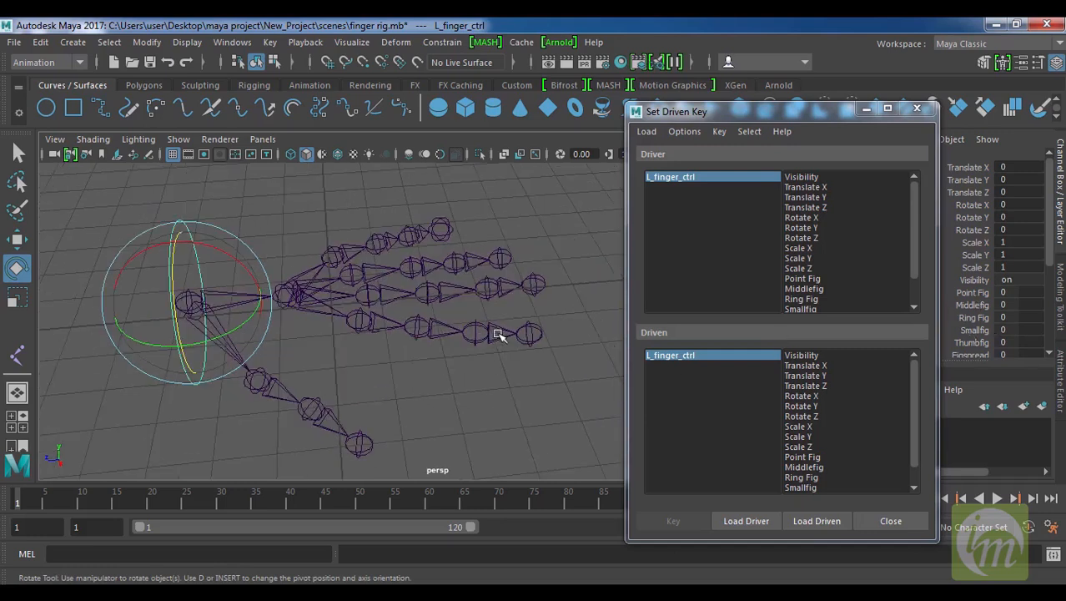
pyautogui.click(497, 334)
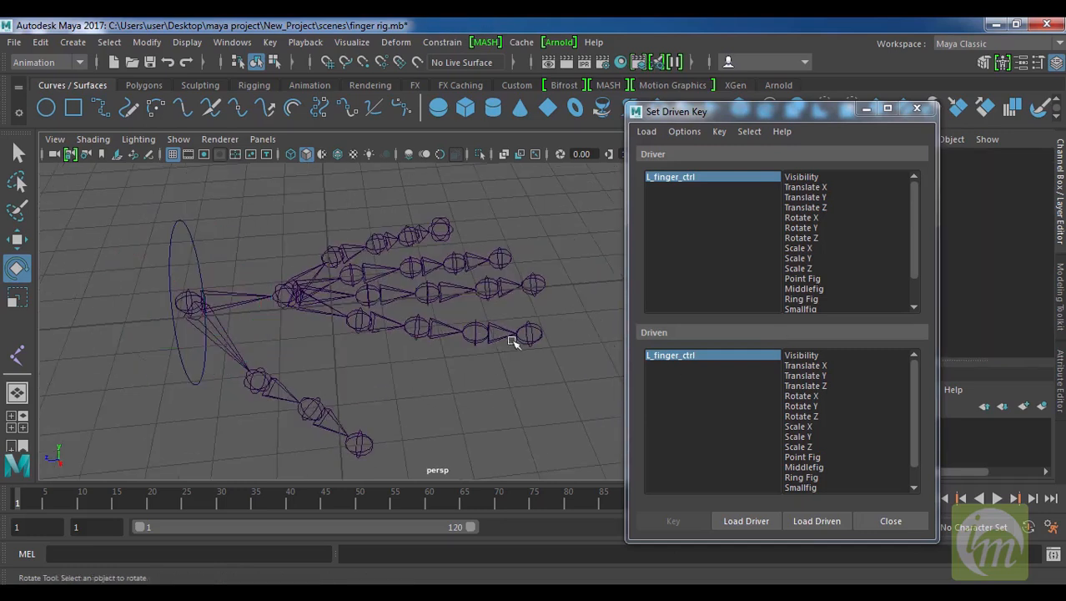
pyautogui.click(383, 322)
pyautogui.keyDown('alt'); pyautogui.moveTo(509, 387); pyautogui.dragTo(424, 357); pyautogui.keyUp('alt')
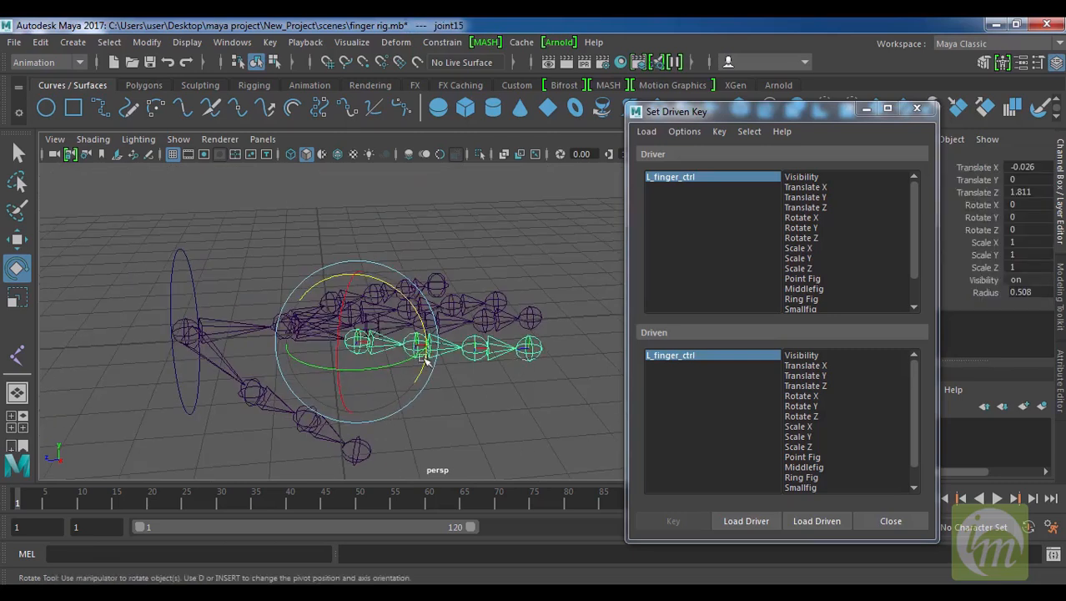
pyautogui.moveTo(406, 294); pyautogui.dragTo(472, 390)
pyautogui.hotkey('ctrl', 'z')
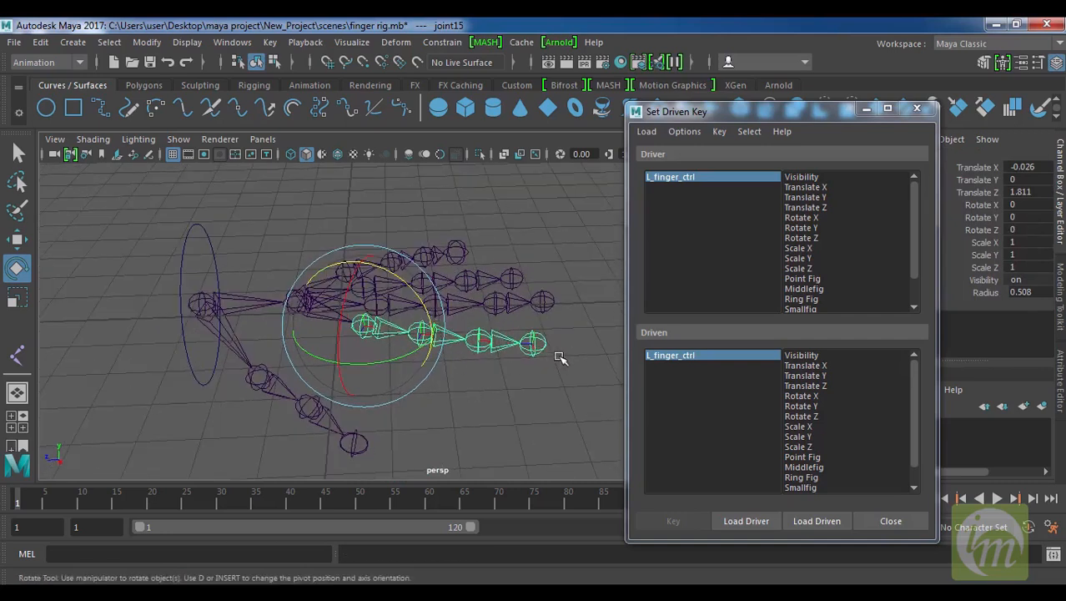
# Step: Select the index finger's three bending joints, from joint17 through joint16 to joint15
pyautogui.click(492, 385)
pyautogui.click(505, 341)
pyautogui.press('q')
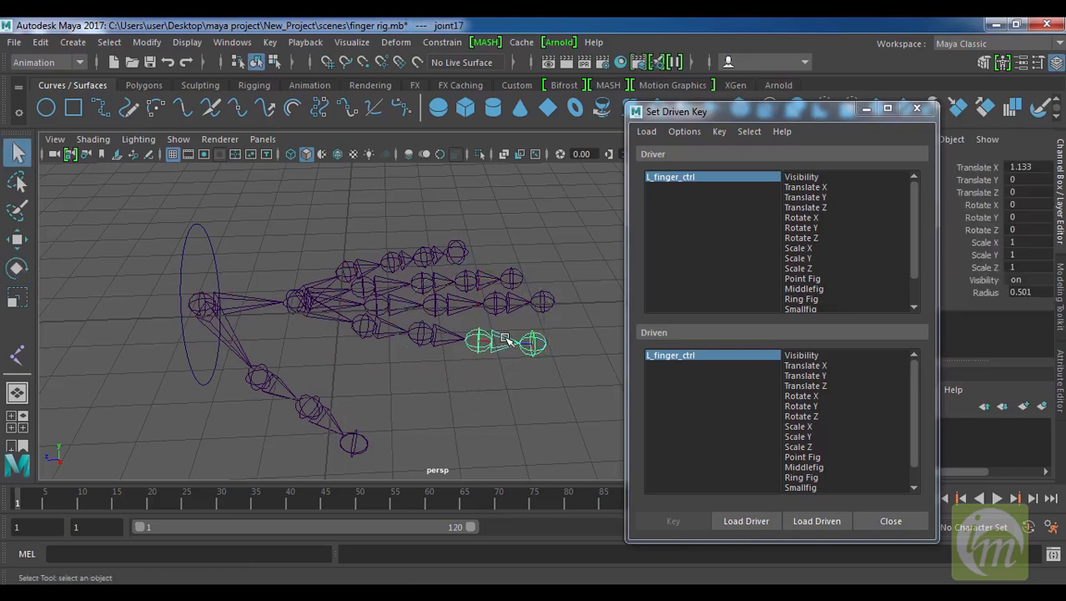
pyautogui.click(441, 330)
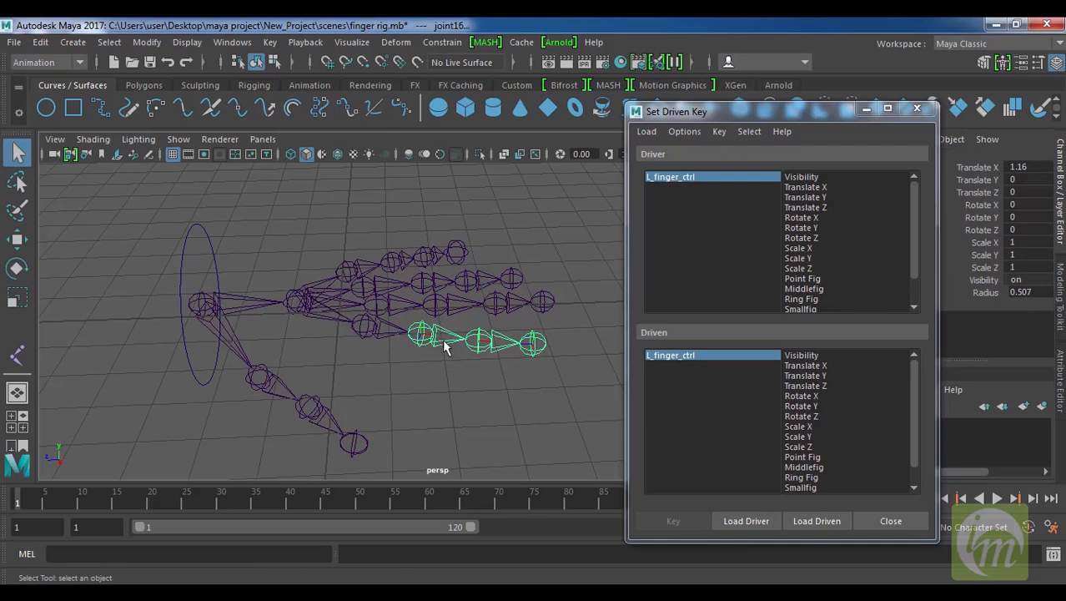
pyautogui.click(391, 330)
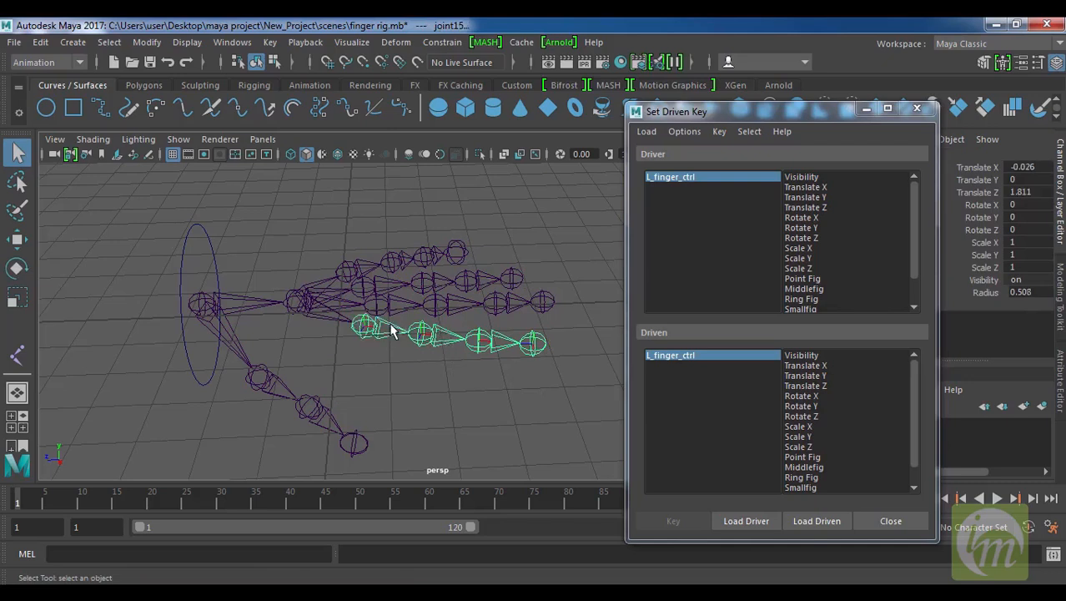
# Step: Test the index finger's curl by rotating its three joints about Z by about -27 degrees, and undo it
pyautogui.press('e')
pyautogui.moveTo(409, 288); pyautogui.dragTo(431, 350)
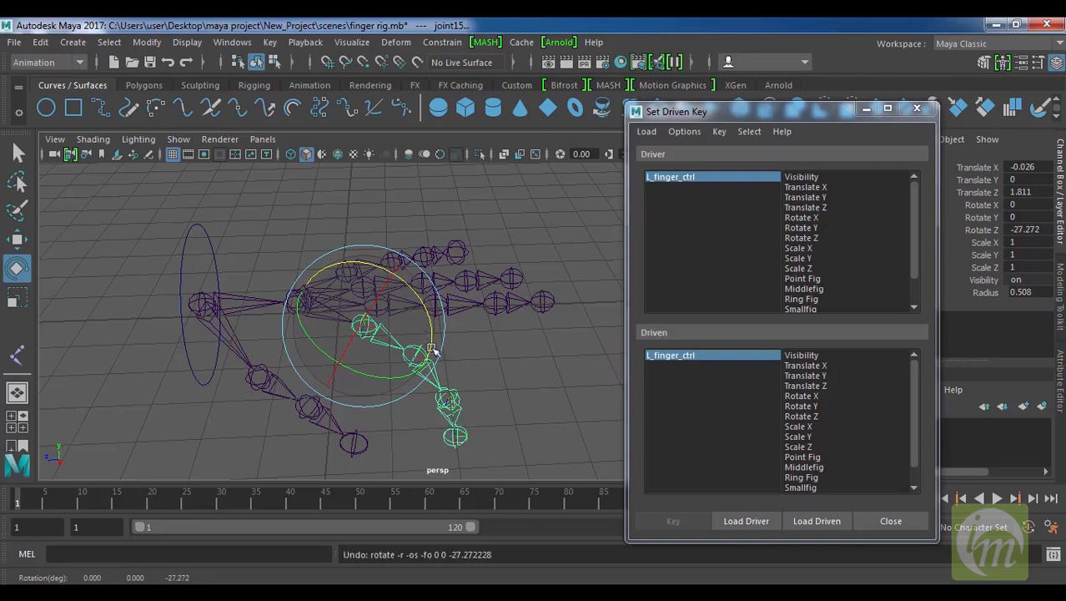
pyautogui.hotkey('ctrl', 'z')
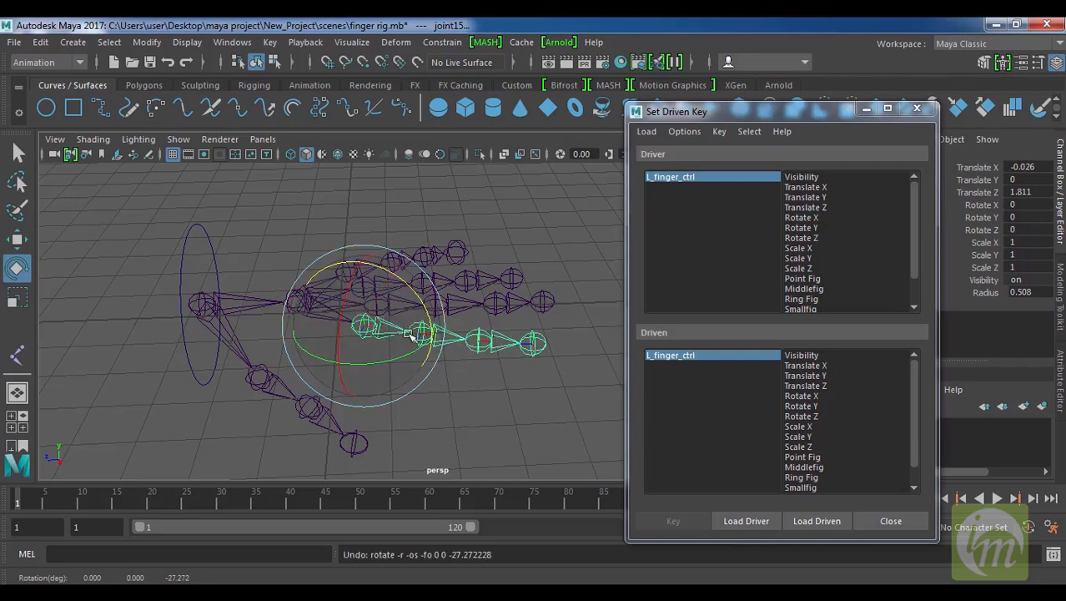
# Step: Load joint17, joint16 and joint15 as driven objects, select all three, and choose Point Fig as the driver attribute
pyautogui.click(817, 520)
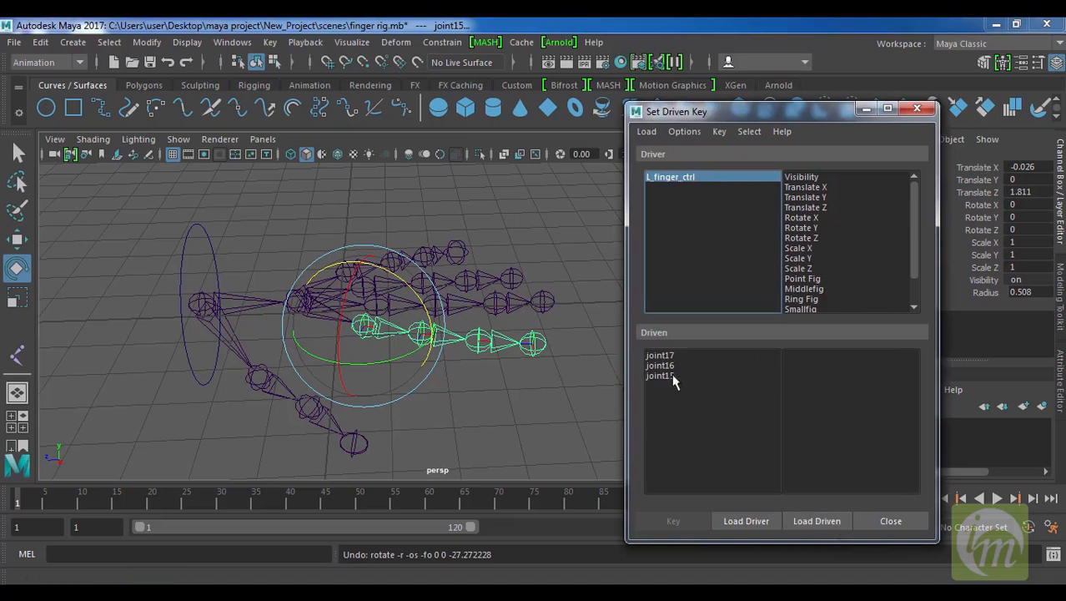
pyautogui.moveTo(659, 356); pyautogui.dragTo(667, 386)
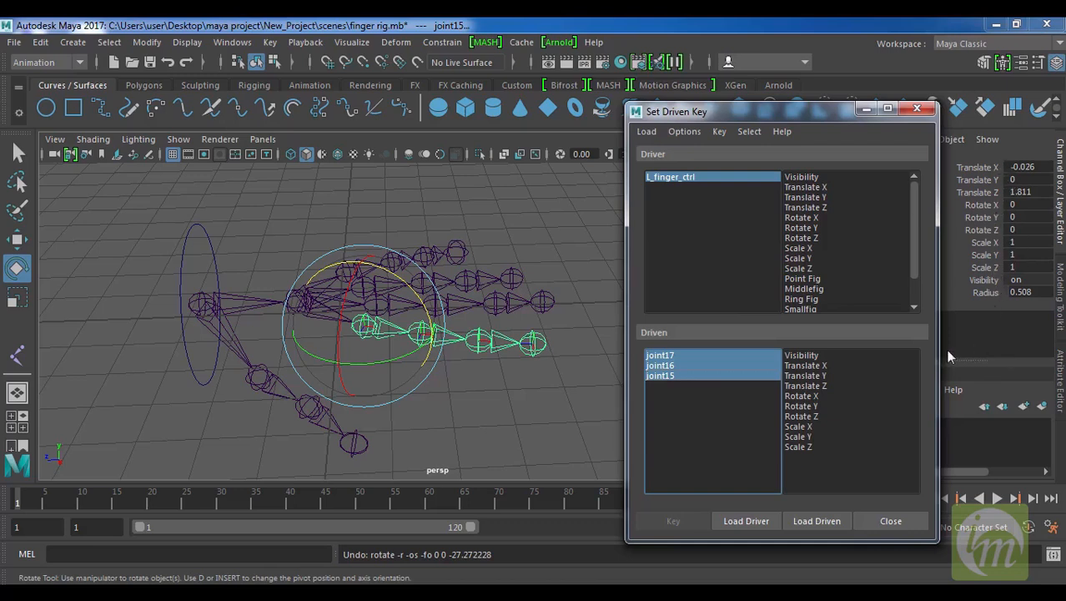
pyautogui.moveTo(914, 233); pyautogui.dragTo(911, 259)
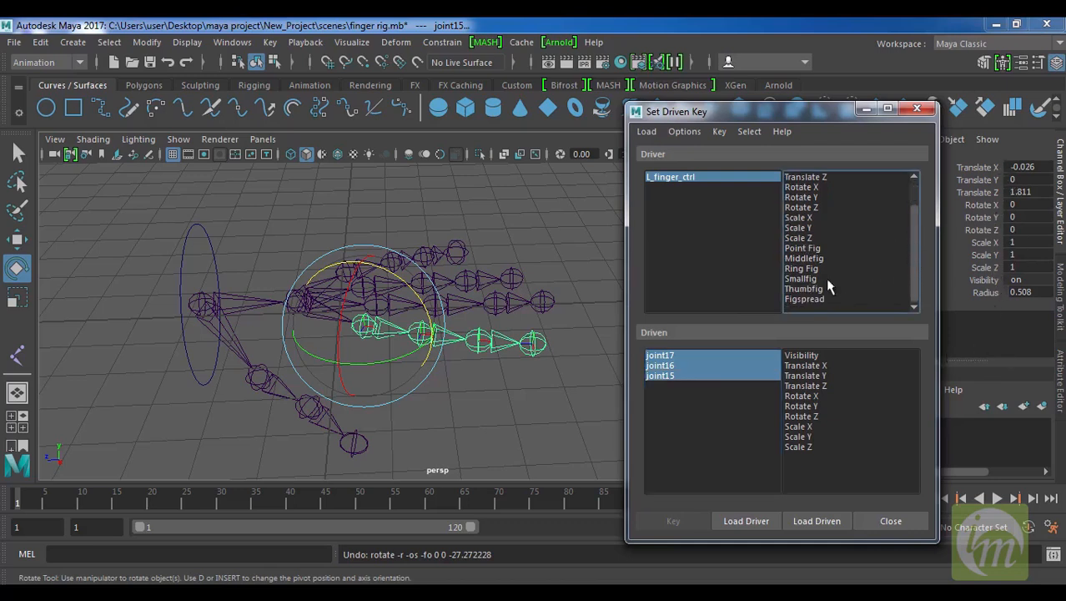
pyautogui.click(812, 249)
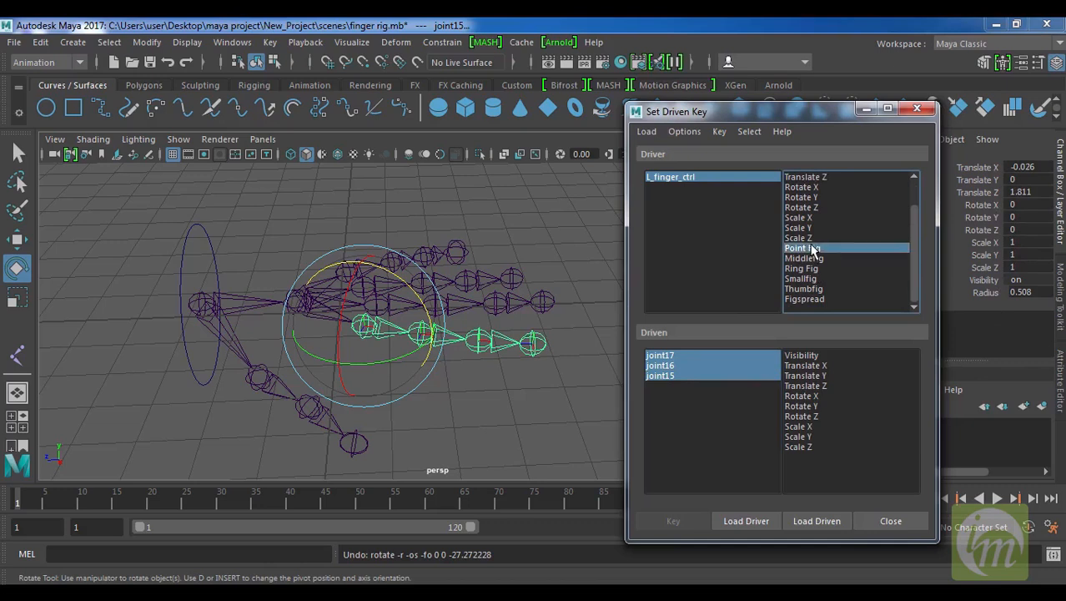
# Step: Curl the index finger joints to about -30 degrees to identify the bending axis, and reset Rotate Z to 0
pyautogui.moveTo(401, 284); pyautogui.dragTo(428, 320)
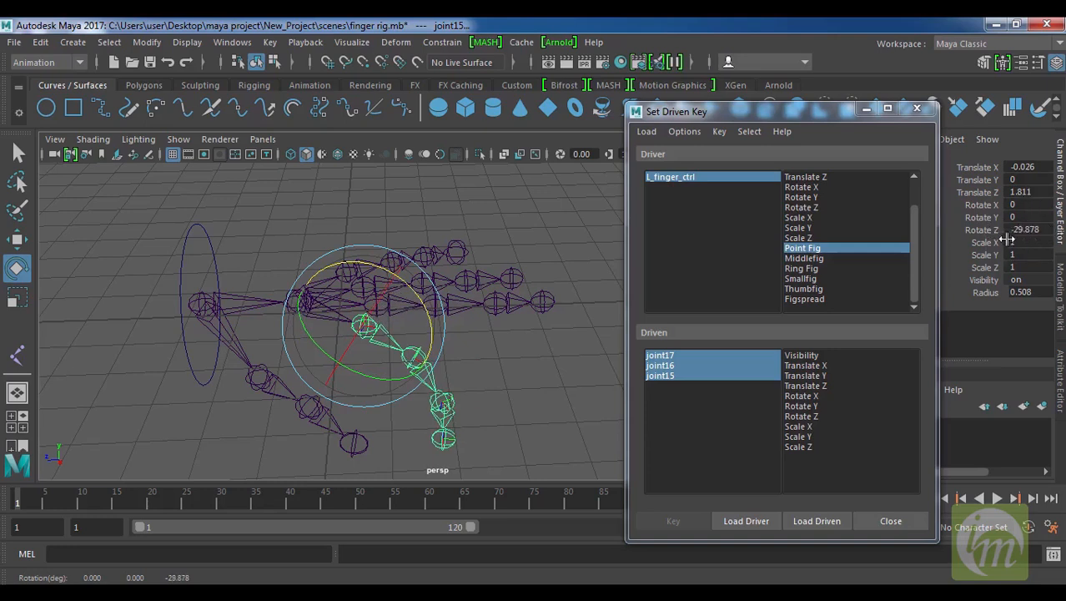
pyautogui.doubleClick(1045, 231)
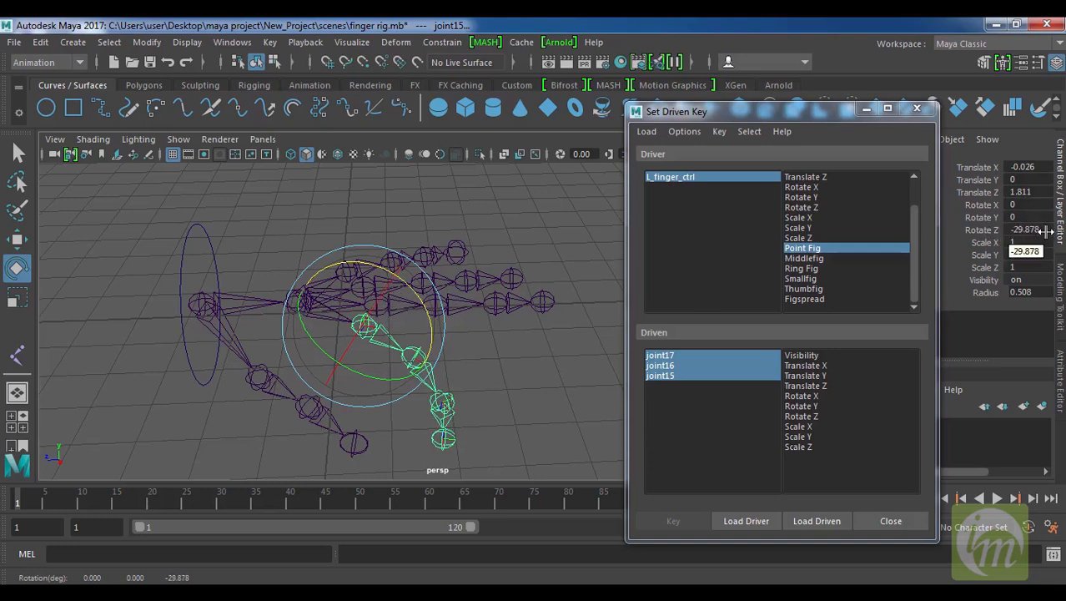
pyautogui.write('0')
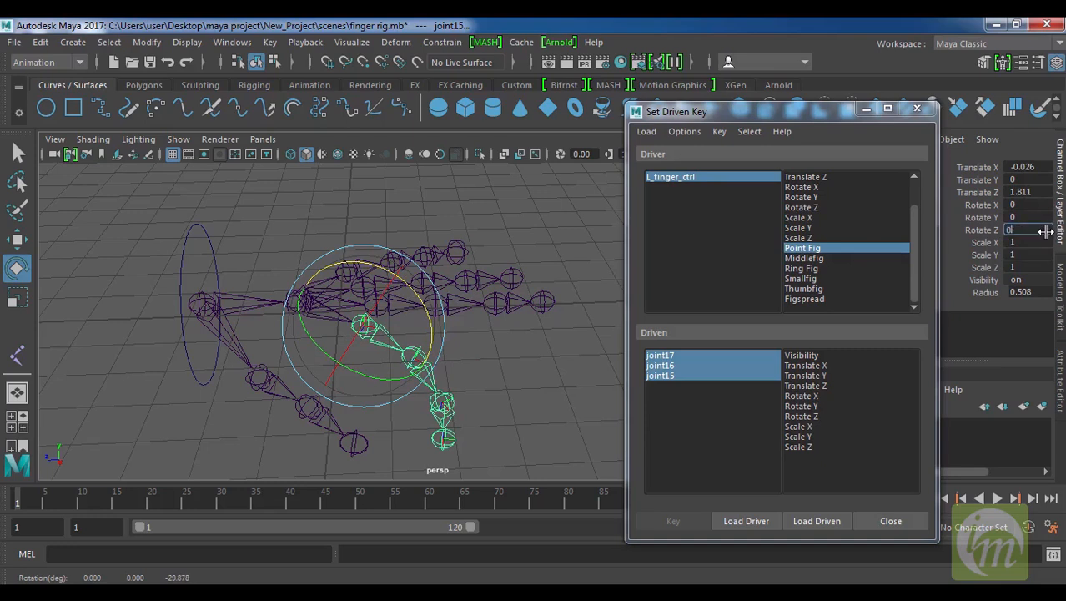
pyautogui.press('Return')
# Step: Key the Rotate Z of joint15, joint16 and joint17 against Point Fig in the finger's straight pose
pyautogui.click(813, 417)
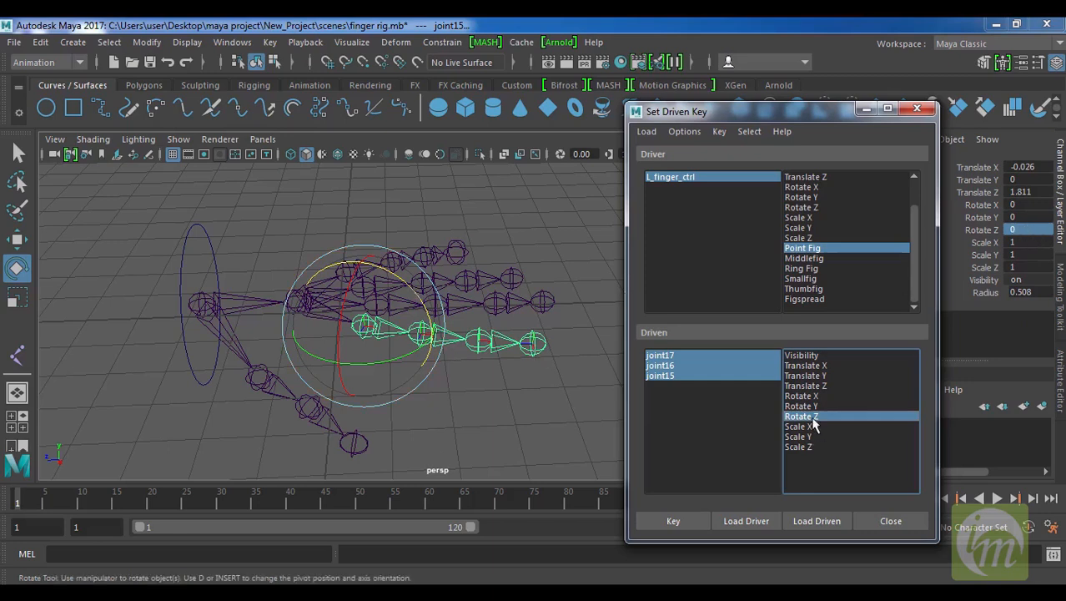
pyautogui.click(703, 520)
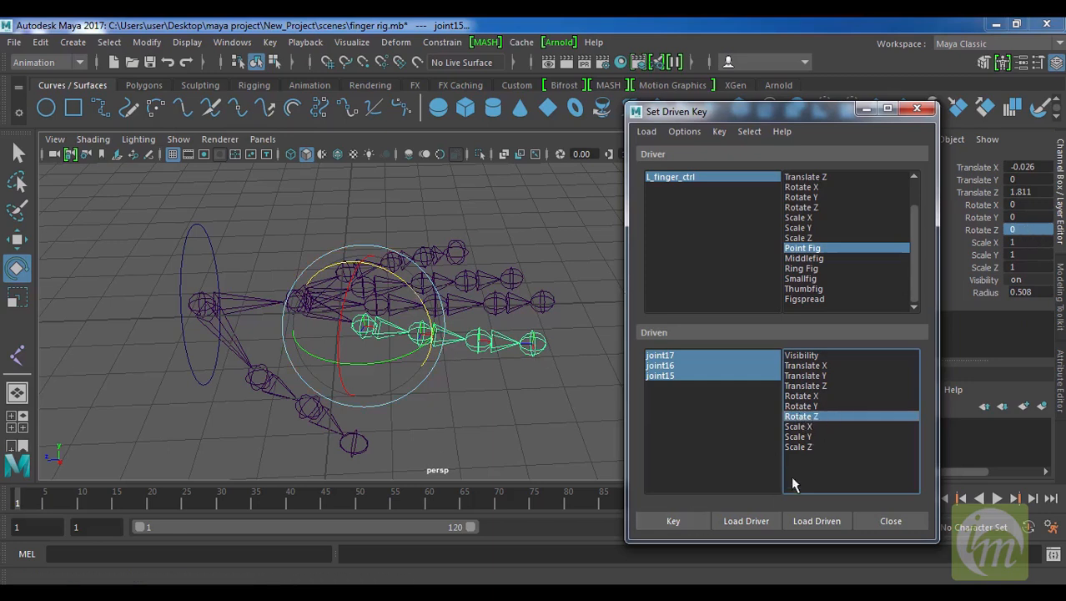
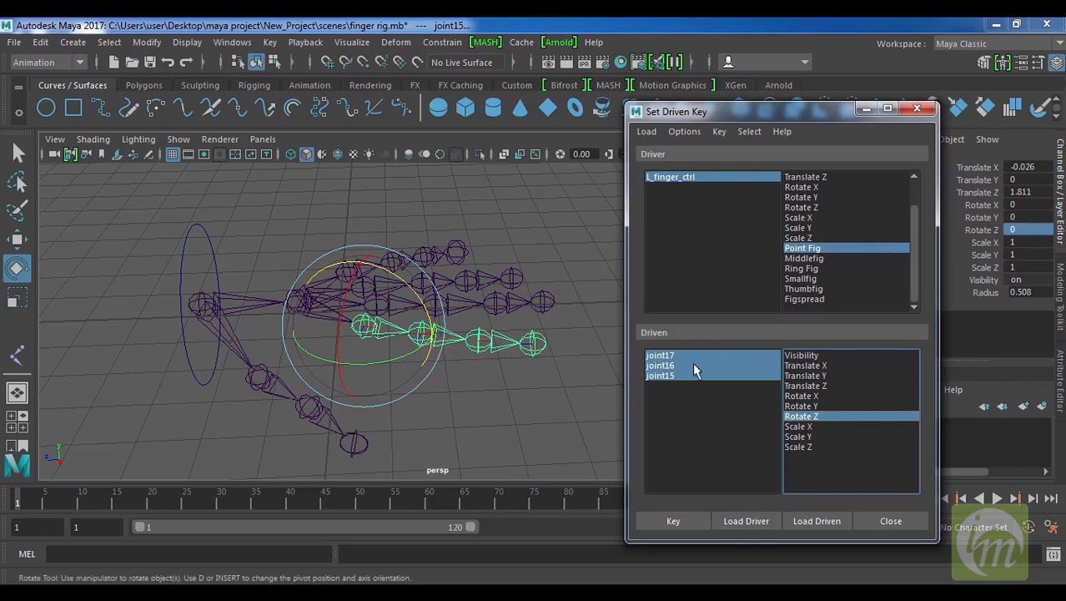
pyautogui.click(687, 522)
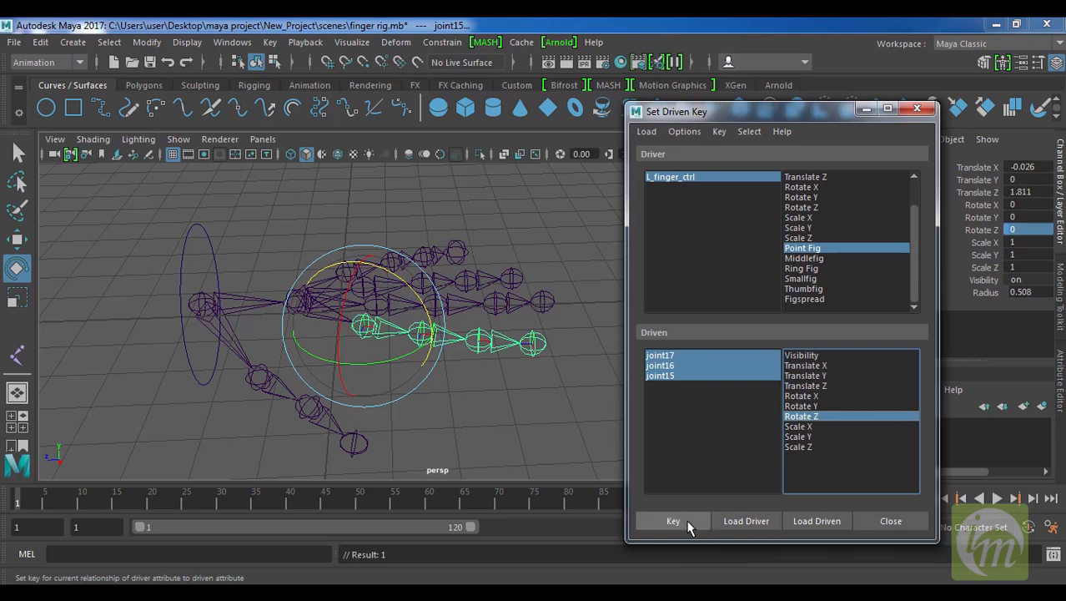
# Step: Select the L_finger_ctrl driver and set its Point Fig attribute to -10
pyautogui.moveTo(776, 111); pyautogui.dragTo(700, 96)
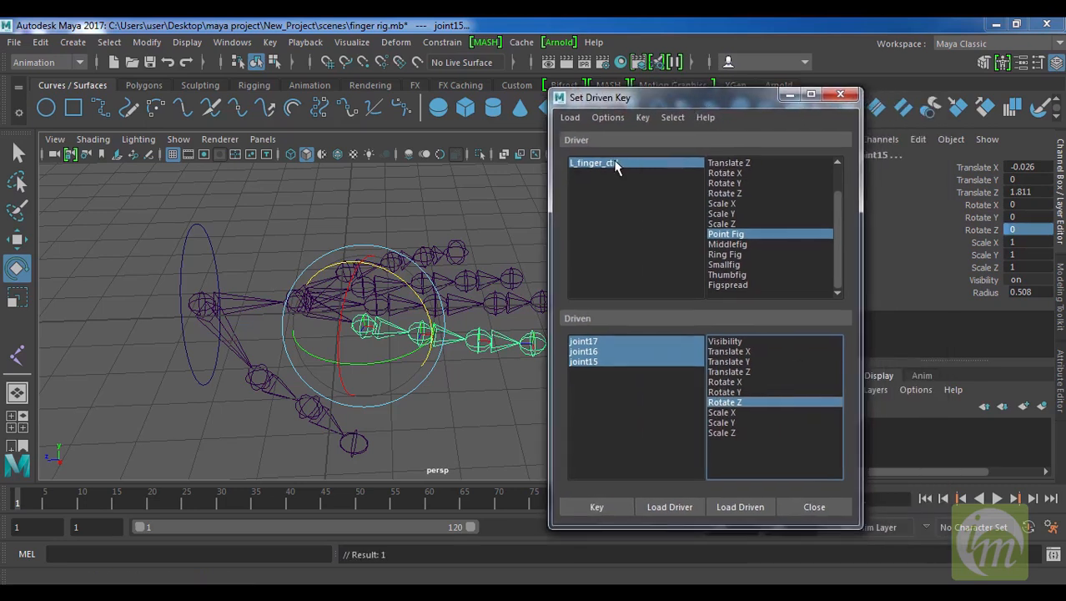
pyautogui.click(601, 162)
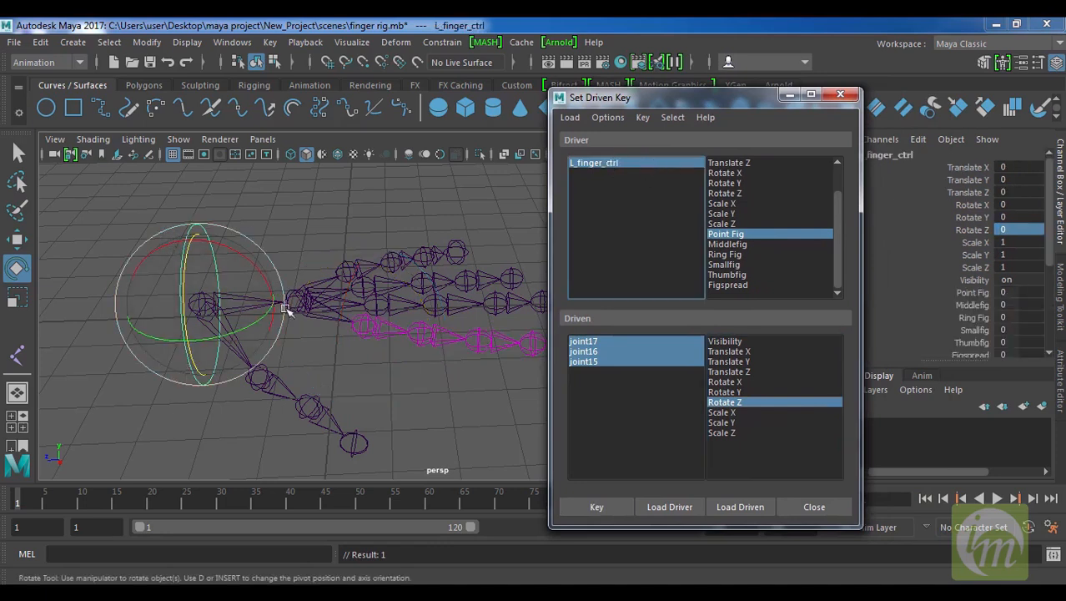
pyautogui.scroll(-2, 1046, 249)
pyautogui.doubleClick(1027, 250)
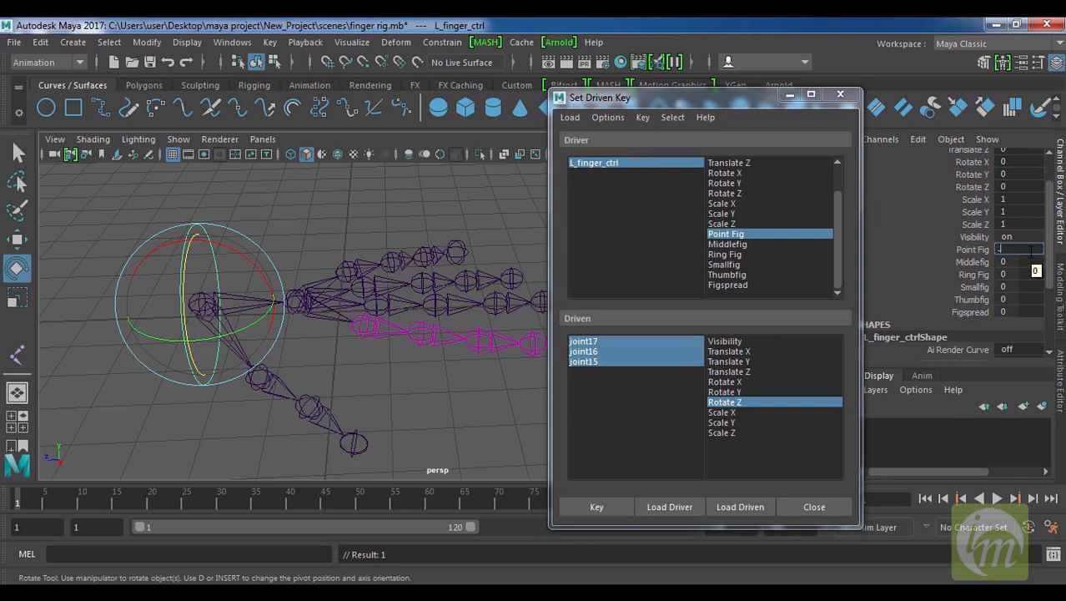
pyautogui.write('-10')
pyautogui.press('Return')
# Step: Set Rotate Z of joint15, joint16 and joint17 to 10 and key this backward bend against Point Fig
pyautogui.click(612, 376)
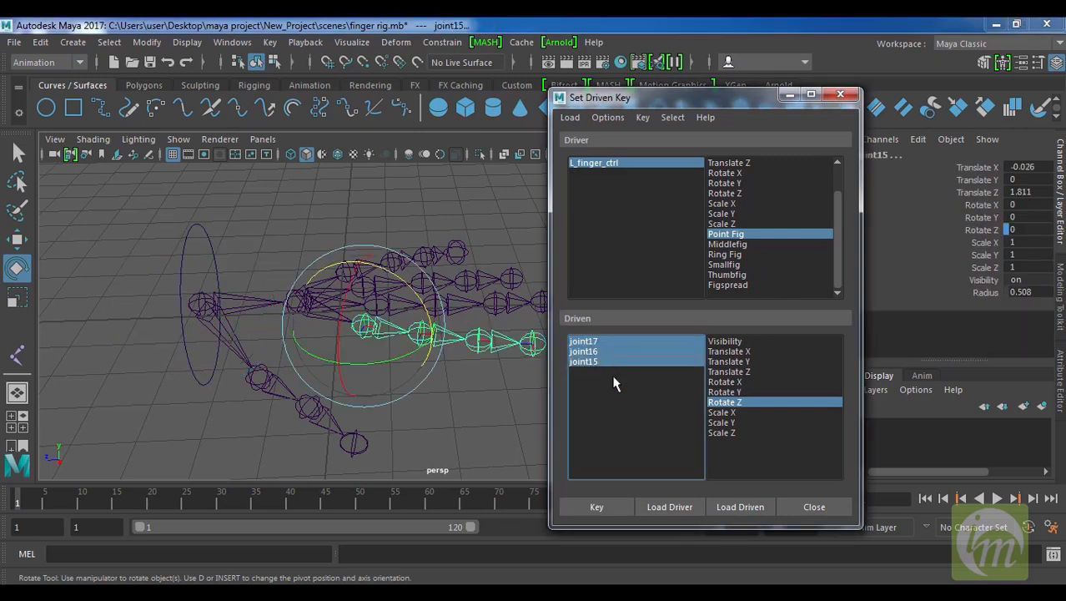
pyautogui.click(983, 231)
pyautogui.moveTo(396, 246)
pyautogui.mouseDown(button='middle')
pyautogui.moveTo(424, 226)
pyautogui.moveTo(399, 228)
pyautogui.mouseUp(button='middle')
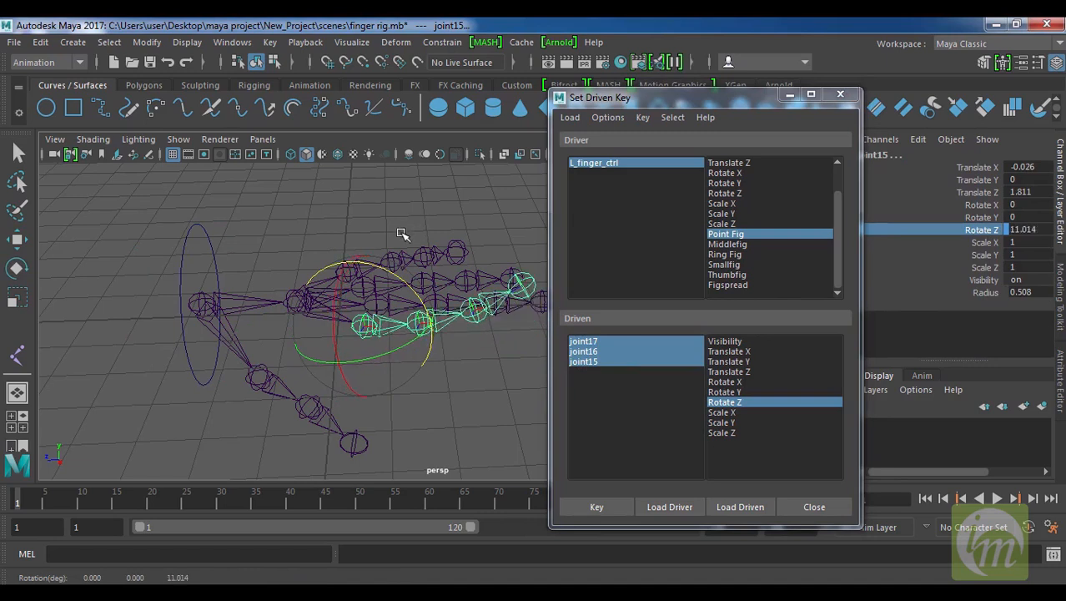
pyautogui.doubleClick(1047, 232)
pyautogui.write('10')
pyautogui.press('Return')
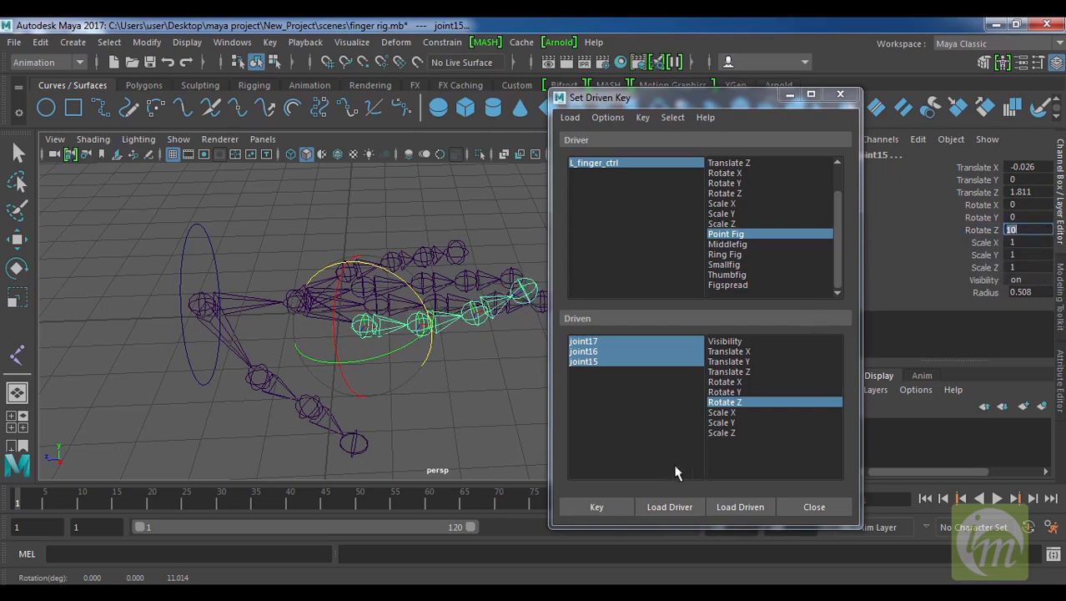
pyautogui.click(613, 508)
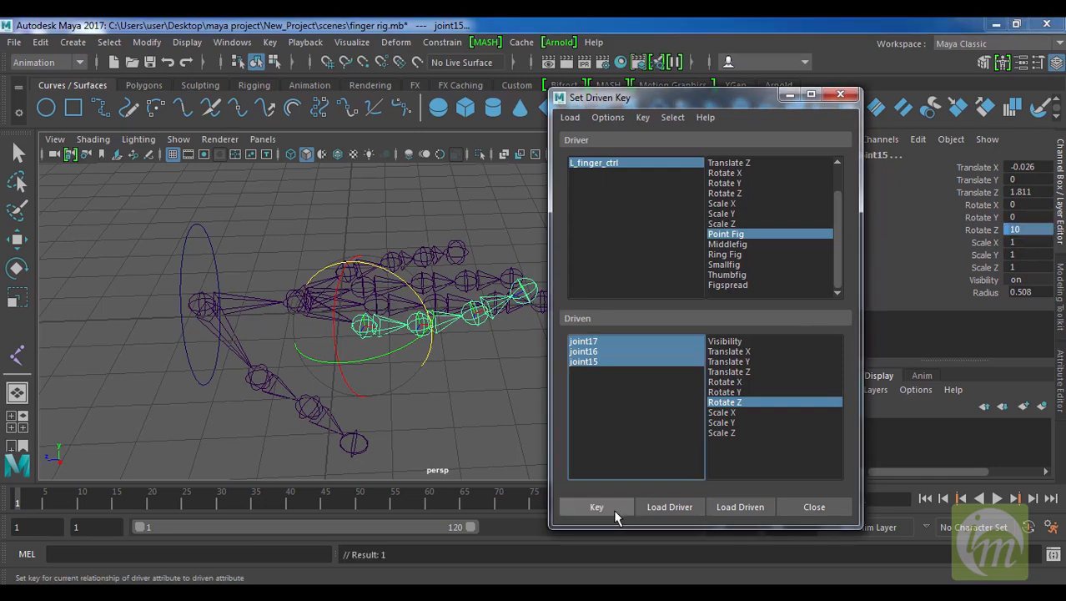
# Step: Select the L_finger_ctrl driver again and set Point Fig to 10
pyautogui.click(627, 163)
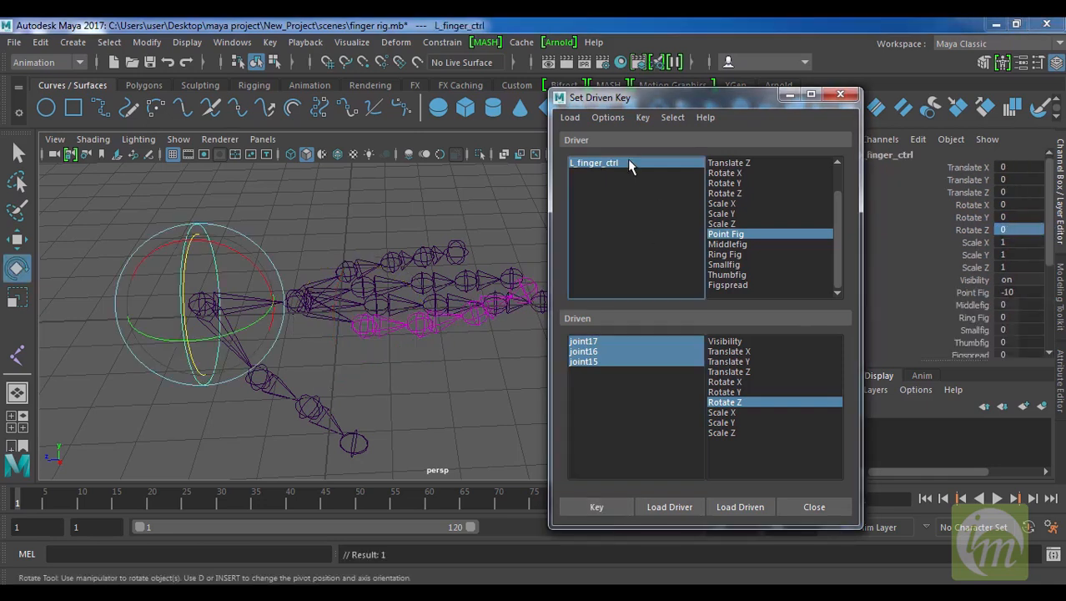
pyautogui.click(1018, 292)
pyautogui.write('10')
pyautogui.press('Return')
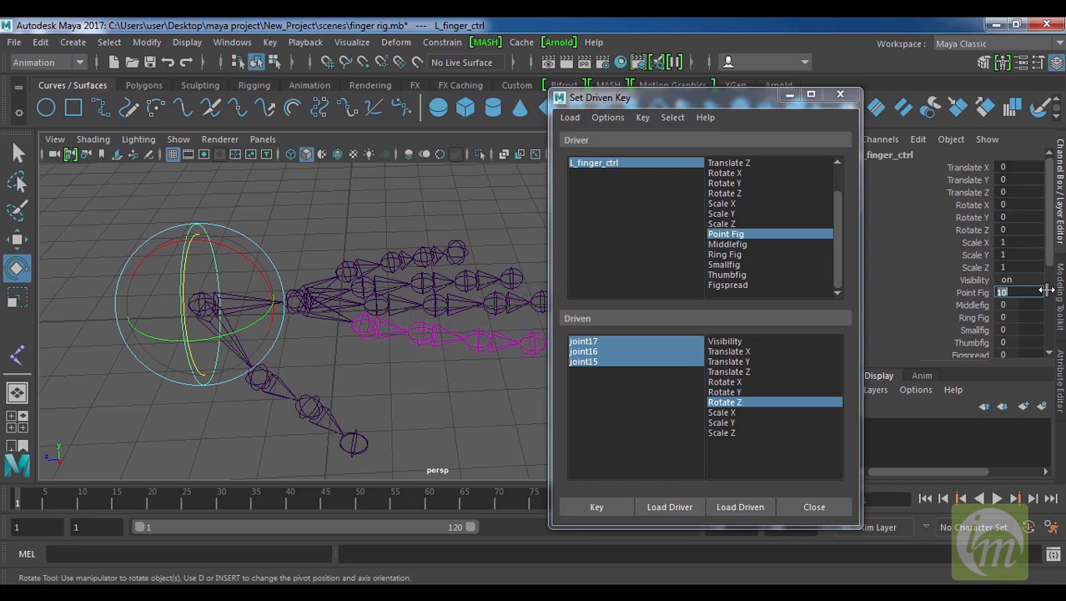
# Step: Curl joint15, joint16 and joint17 to Rotate Z -60 and key the pose against Point Fig
pyautogui.click(614, 377)
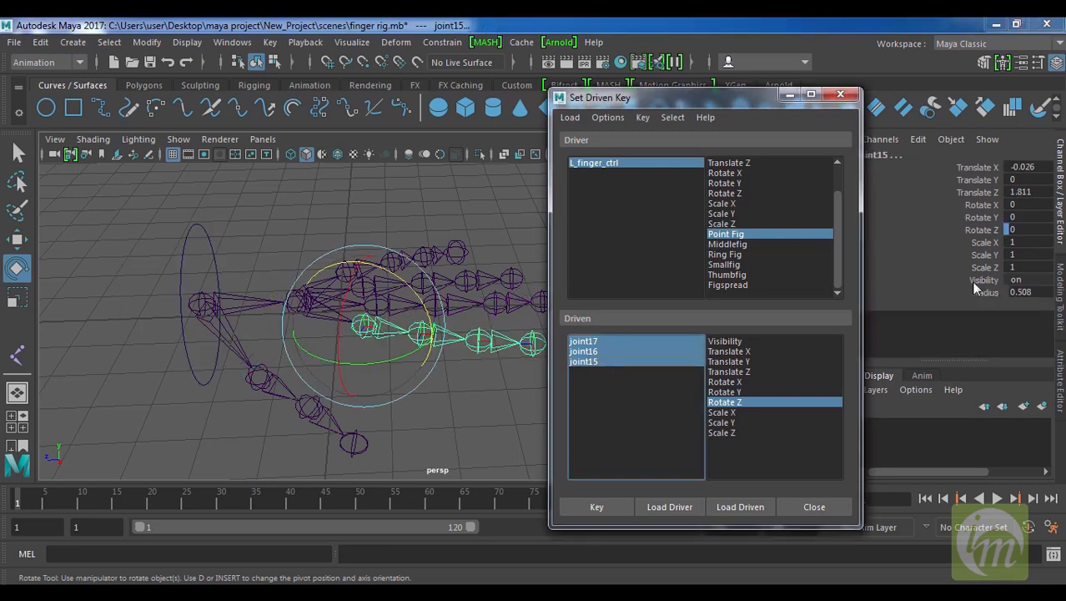
pyautogui.click(990, 228)
pyautogui.moveTo(392, 197); pyautogui.dragTo(541, 212, button='middle')
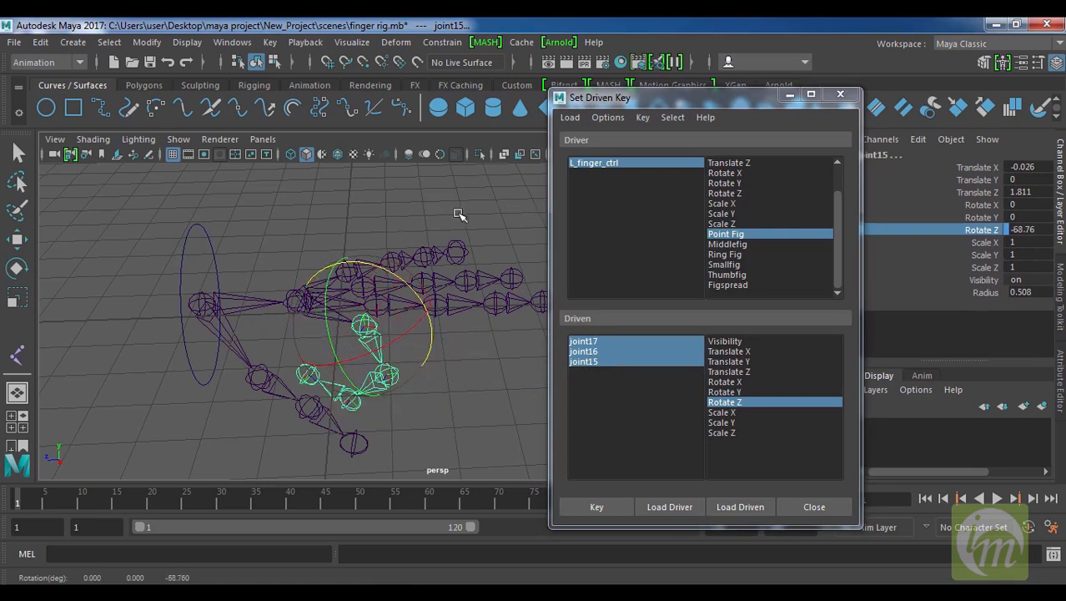
pyautogui.click(1045, 228)
pyautogui.click(1045, 228)
pyautogui.write('-60')
pyautogui.press('Return')
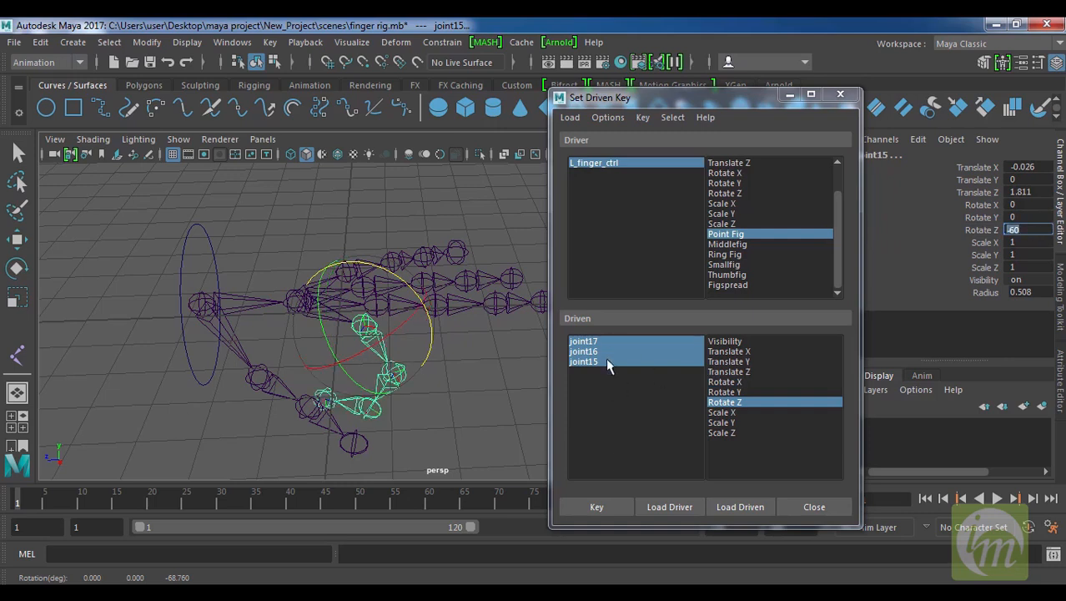
pyautogui.click(597, 507)
# Step: Return L_finger_ctrl's Point Fig to 0 and key the index finger's straight pose
pyautogui.click(617, 162)
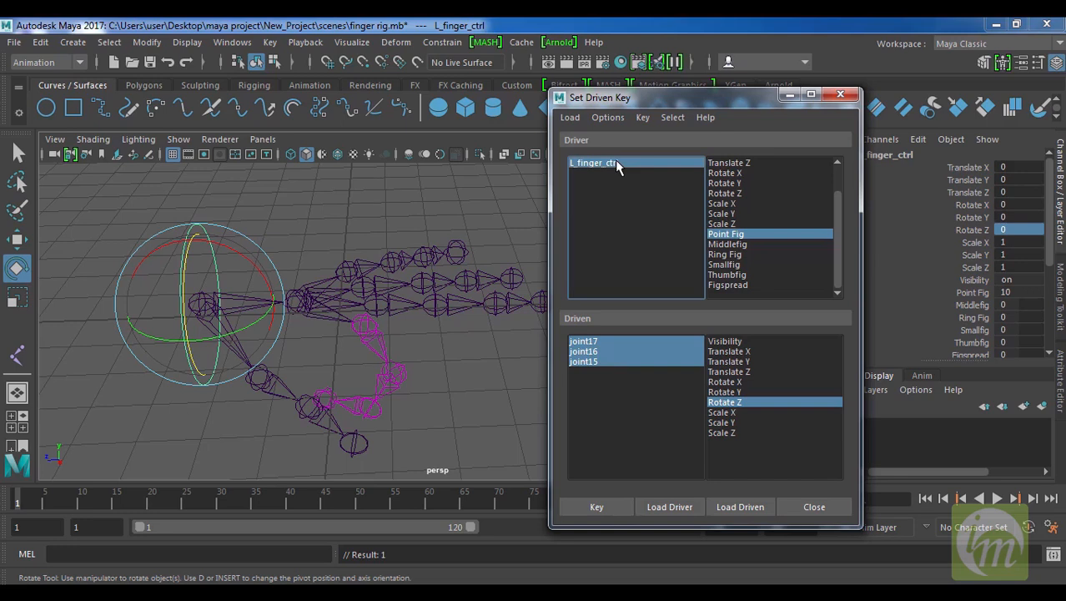
pyautogui.doubleClick(1017, 293)
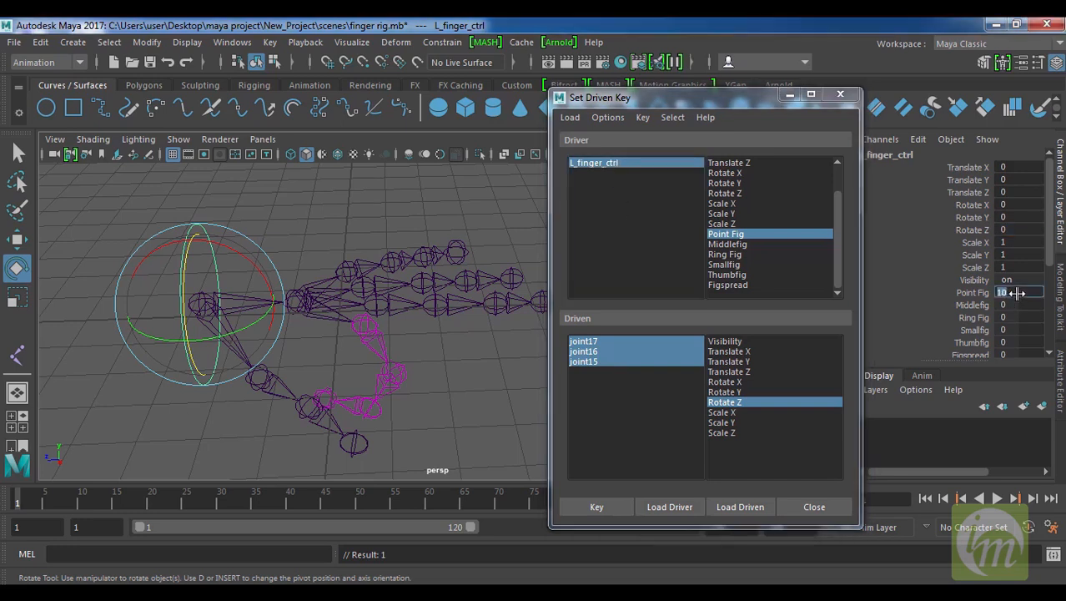
pyautogui.press('Return')
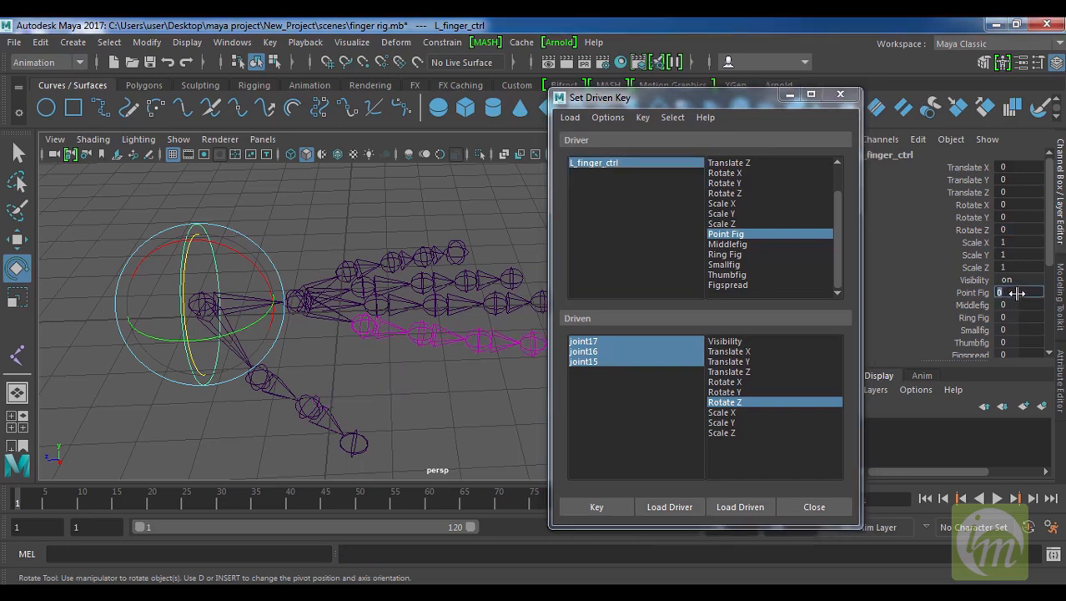
pyautogui.click(609, 506)
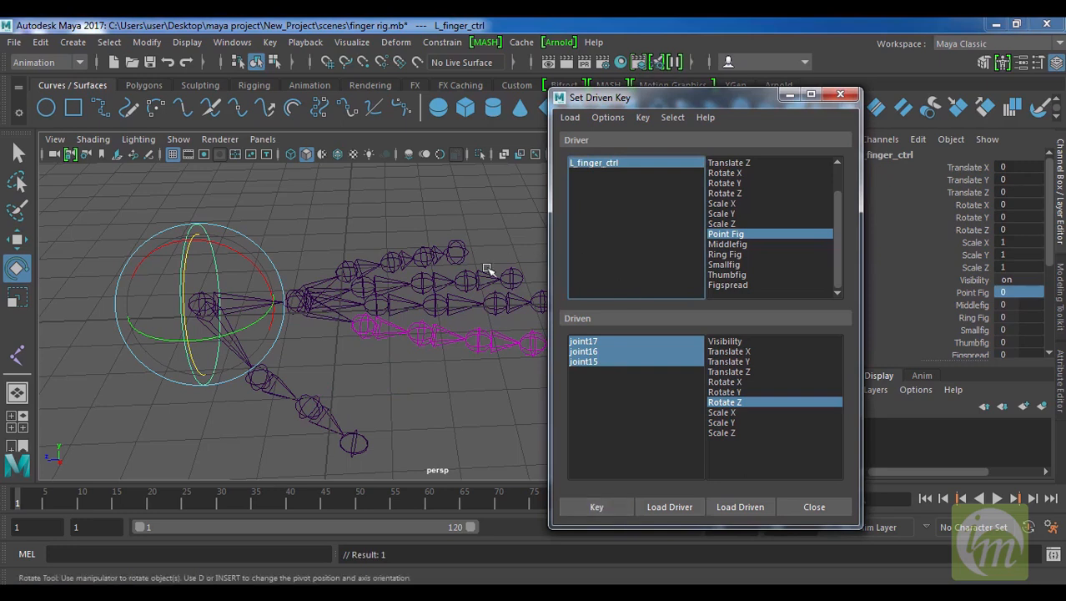
# Step: Test the index finger's driven bending by scrubbing Point Fig on L_finger_ctrl, and reset it to 0
pyautogui.keyDown('alt'); pyautogui.moveTo(464, 332); pyautogui.dragTo(307, 263); pyautogui.keyUp('alt')
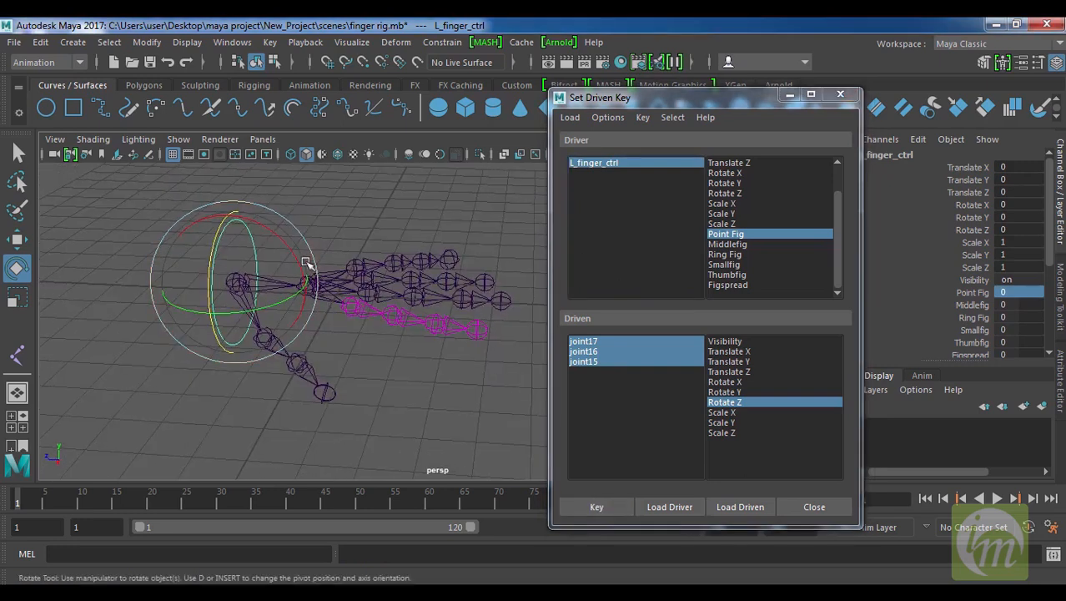
pyautogui.click(369, 210)
pyautogui.moveTo(209, 192); pyautogui.dragTo(243, 242)
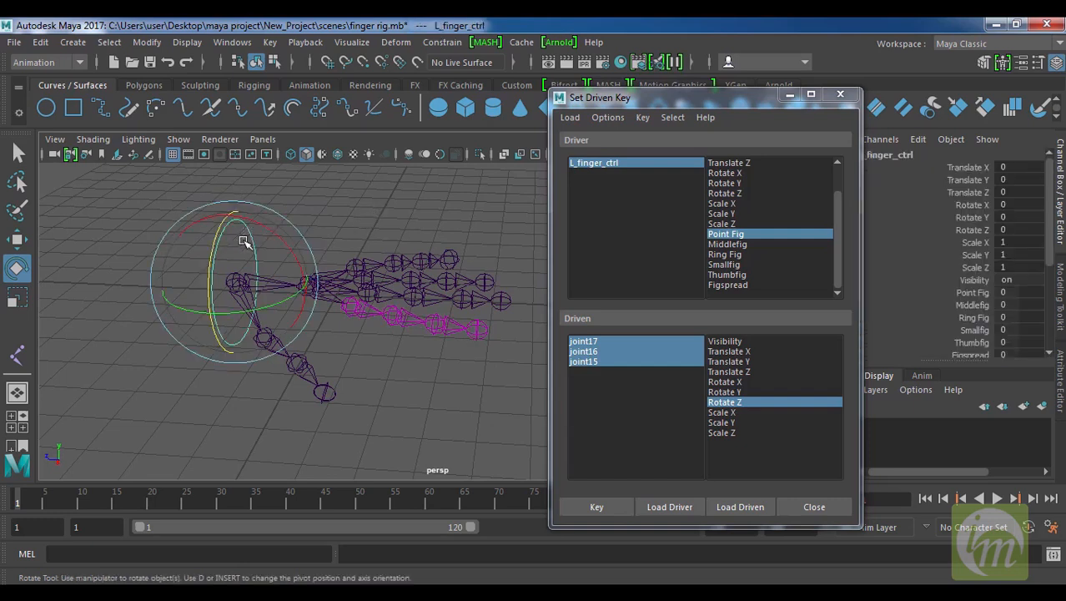
pyautogui.click(973, 293)
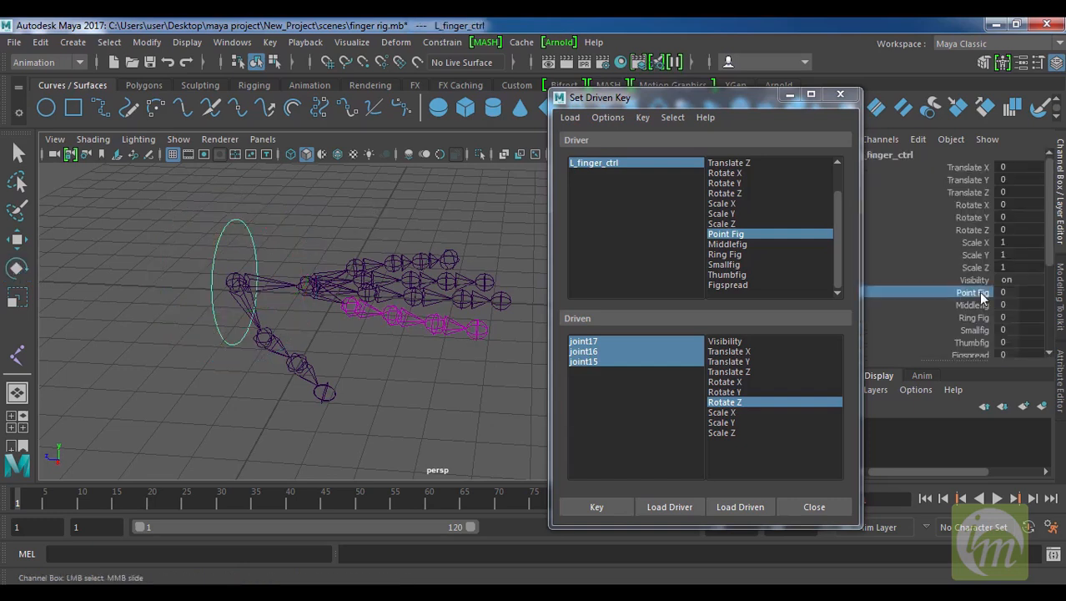
pyautogui.moveTo(347, 226); pyautogui.dragTo(291, 252, button='middle')
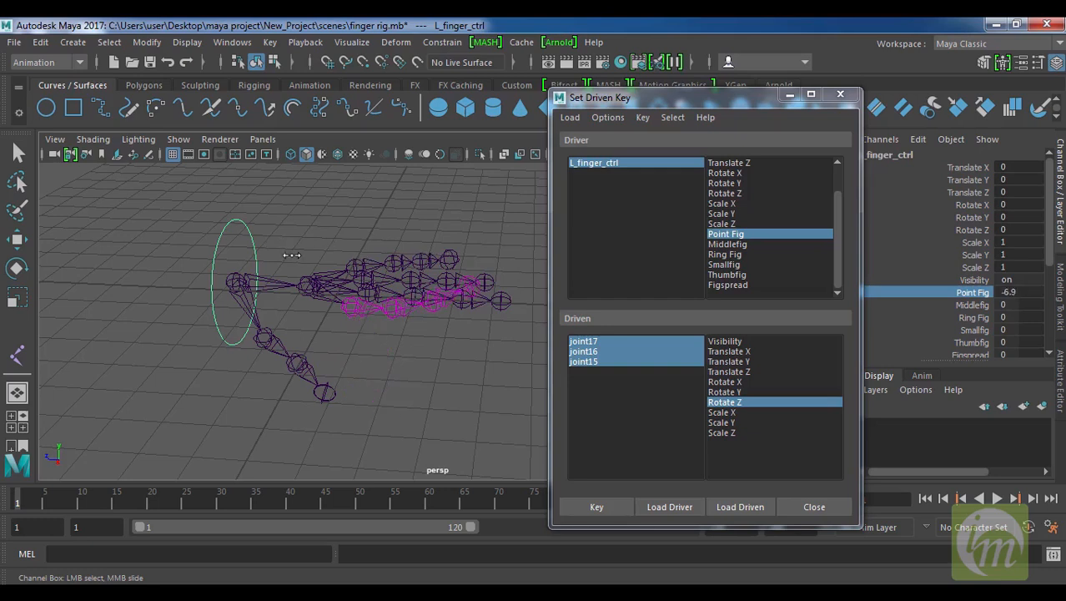
pyautogui.click(1020, 293)
pyautogui.write('0')
pyautogui.press('Return')
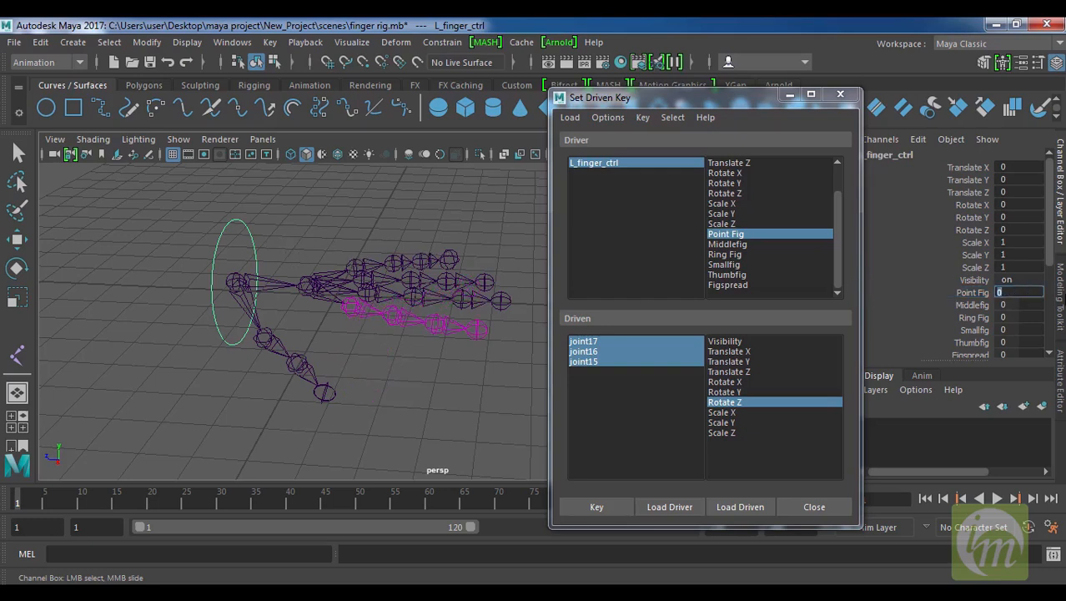
pyautogui.moveTo(207, 200); pyautogui.dragTo(256, 239)
pyautogui.press('e')
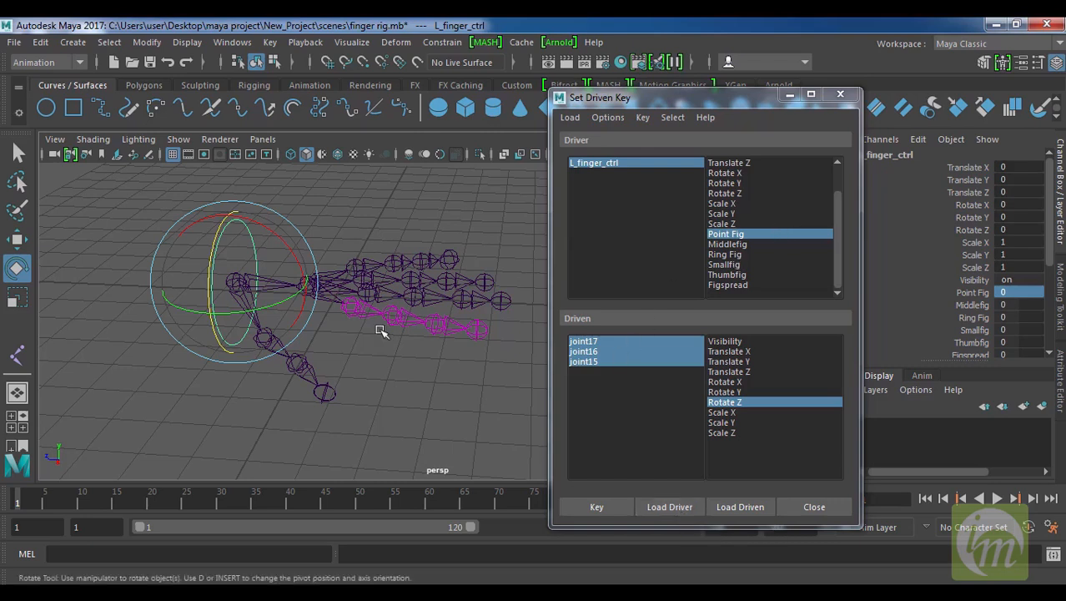
# Step: Select the middle finger's three joints, joint12, joint13 and joint14, and load them as the driven objects
pyautogui.keyDown('alt'); pyautogui.moveTo(494, 308); pyautogui.dragTo(484, 315); pyautogui.keyUp('alt')
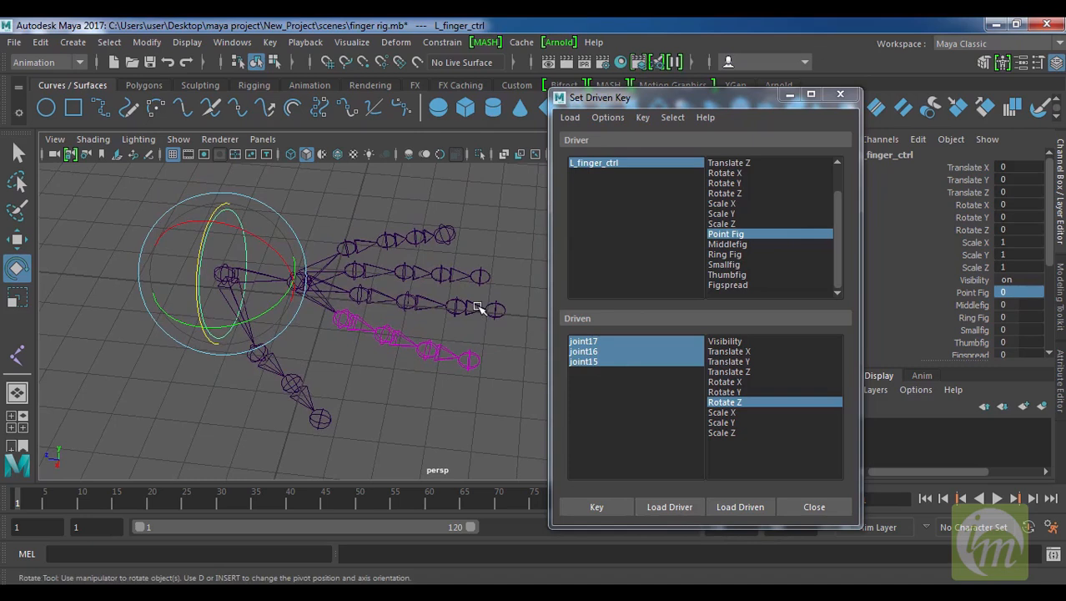
pyautogui.press('q')
pyautogui.click(479, 309)
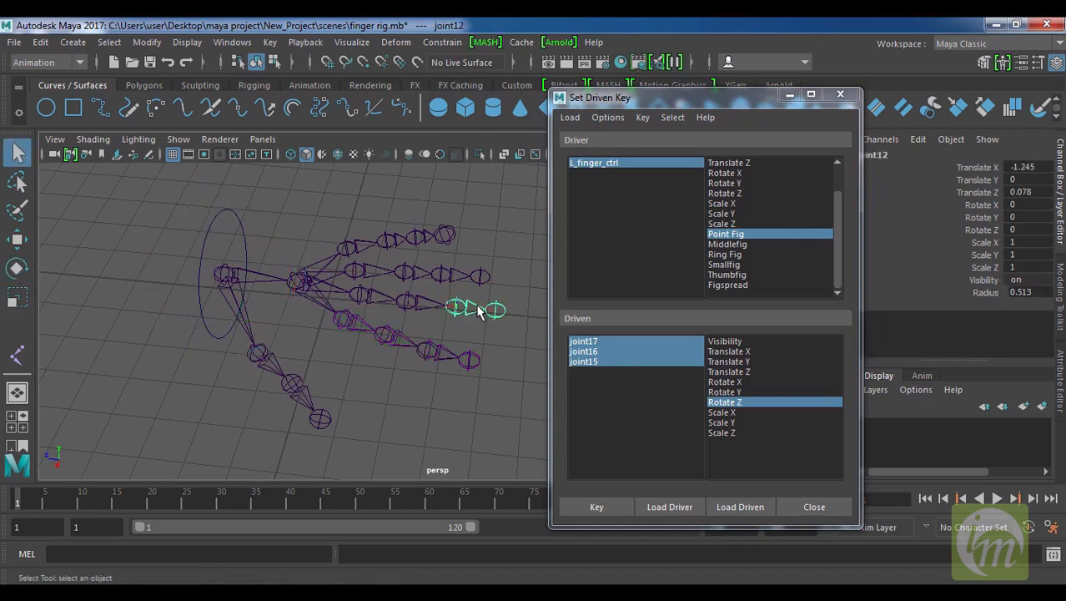
pyautogui.click(425, 297)
pyautogui.click(380, 292)
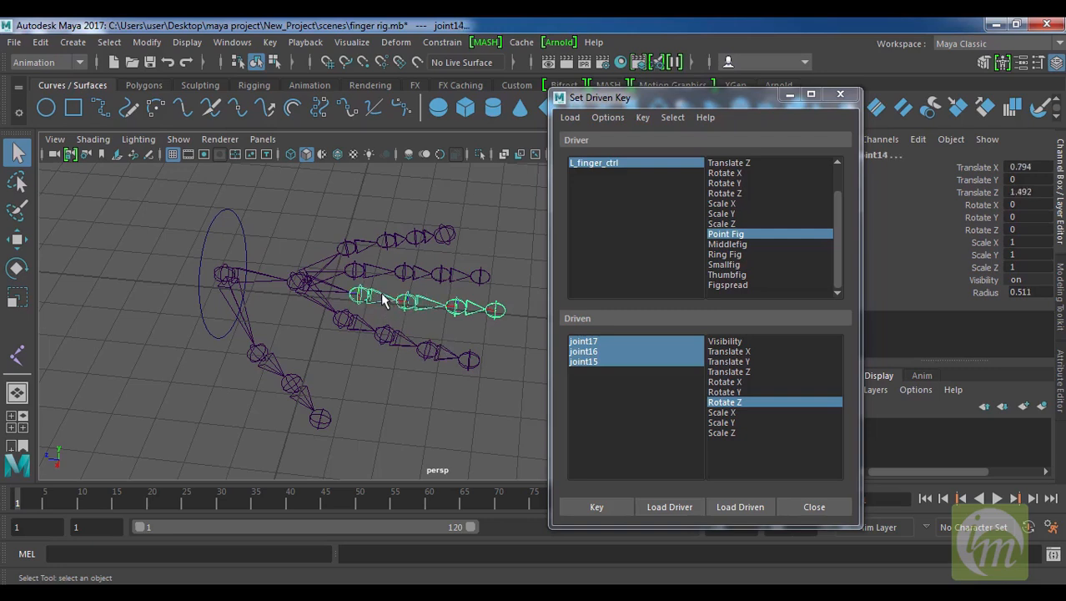
pyautogui.click(741, 506)
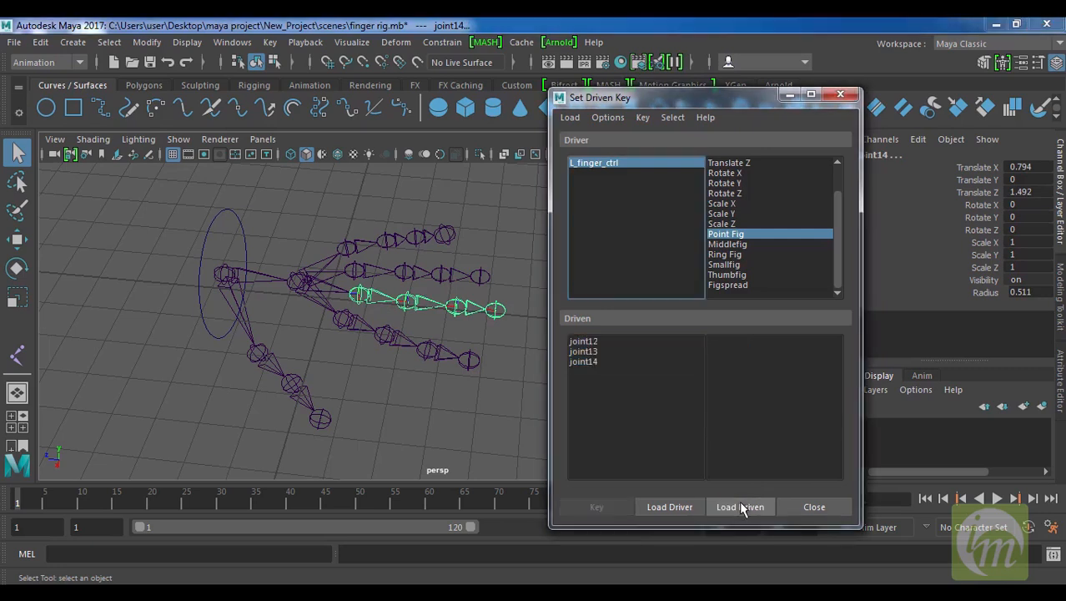
# Step: Set an initial driven key linking L_finger_ctrl's Middlefig attribute to Rotate Z of joint12, joint13 and joint14
pyautogui.moveTo(587, 342); pyautogui.dragTo(588, 388)
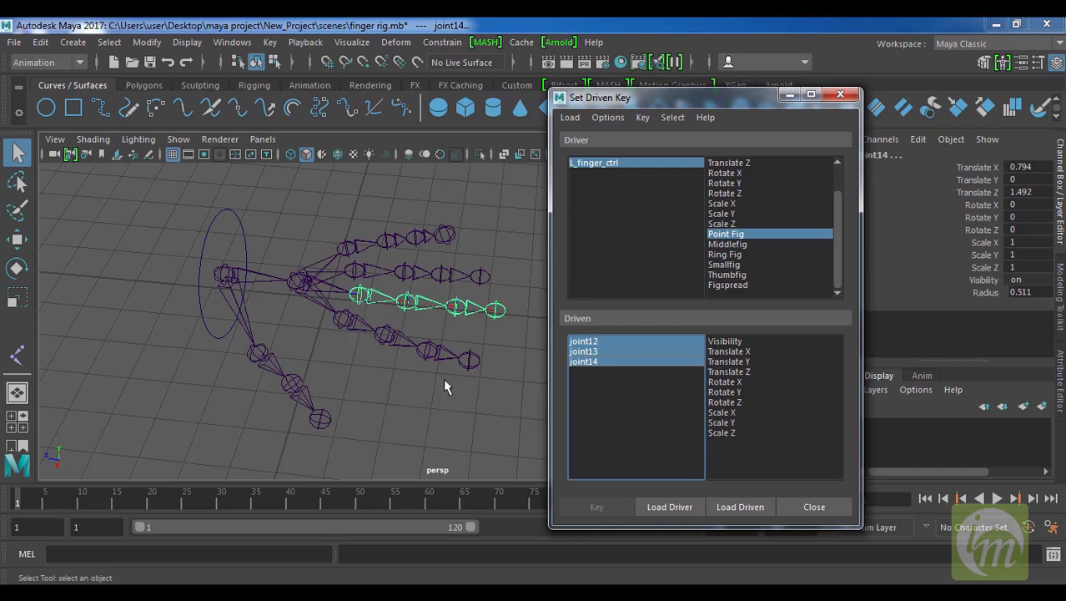
pyautogui.click(738, 403)
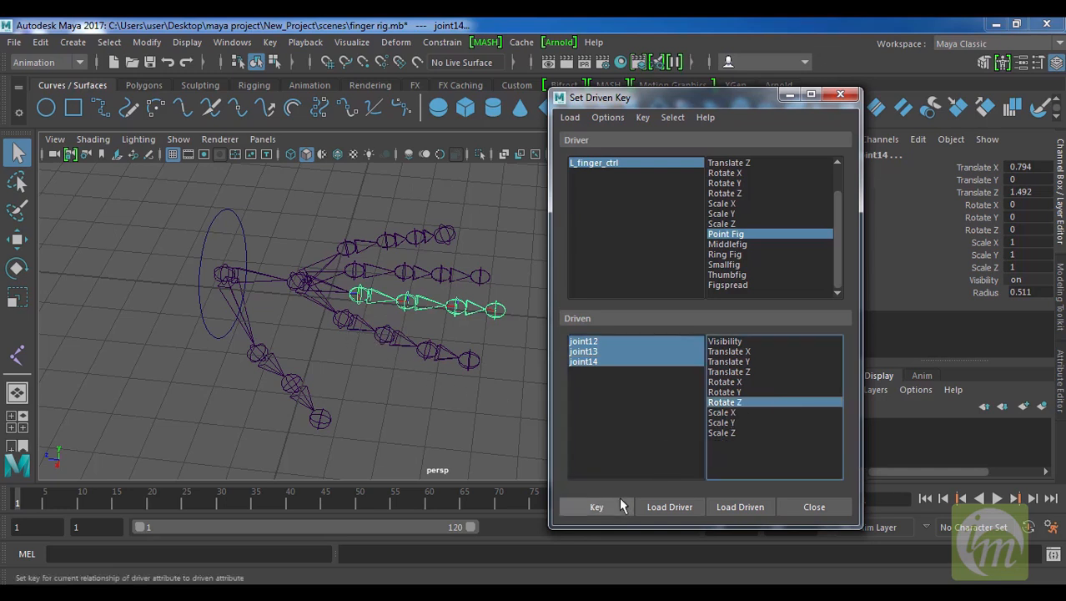
pyautogui.click(743, 245)
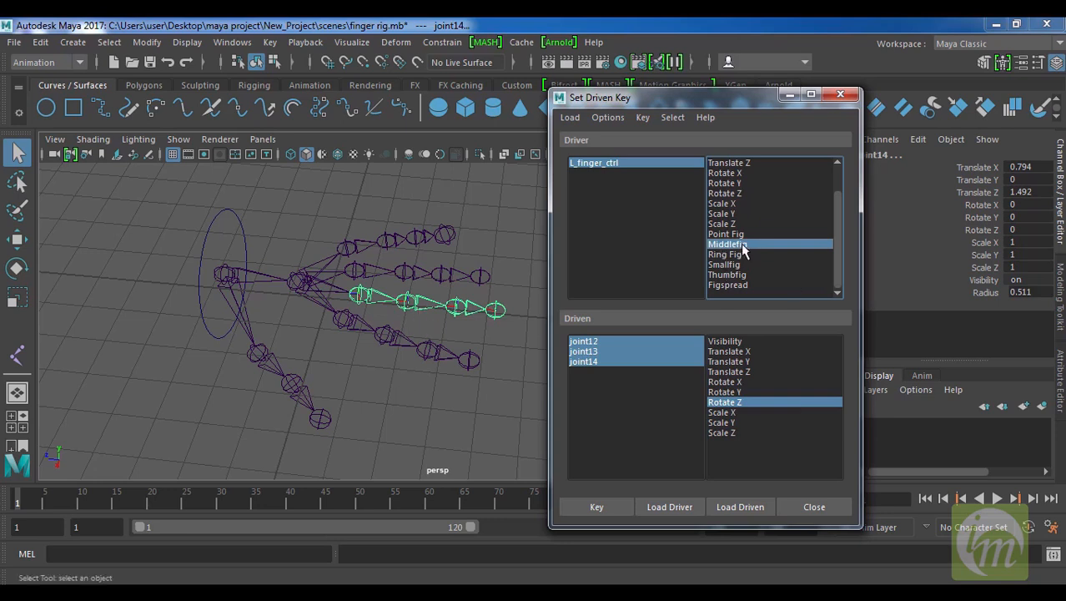
pyautogui.click(610, 507)
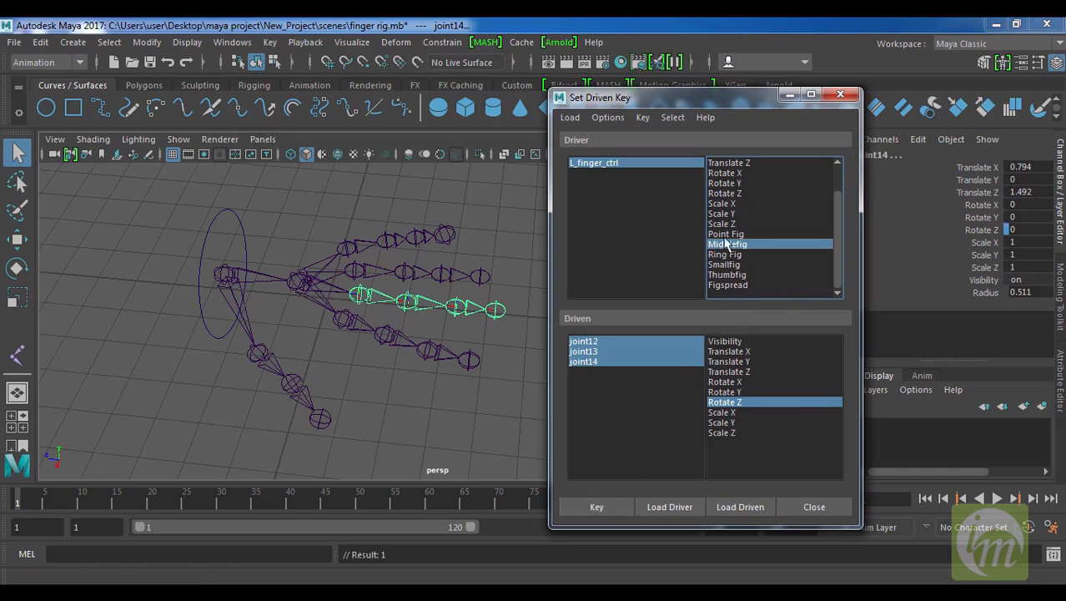
# Step: Set the Middlefig attribute of L_finger_ctrl to -10
pyautogui.click(640, 169)
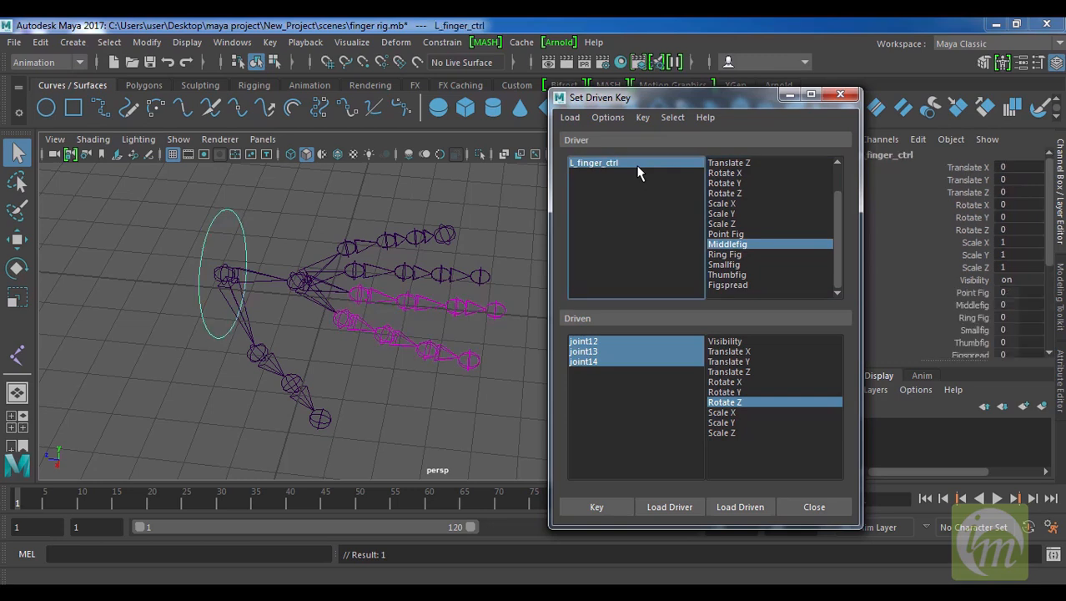
pyautogui.doubleClick(1017, 303)
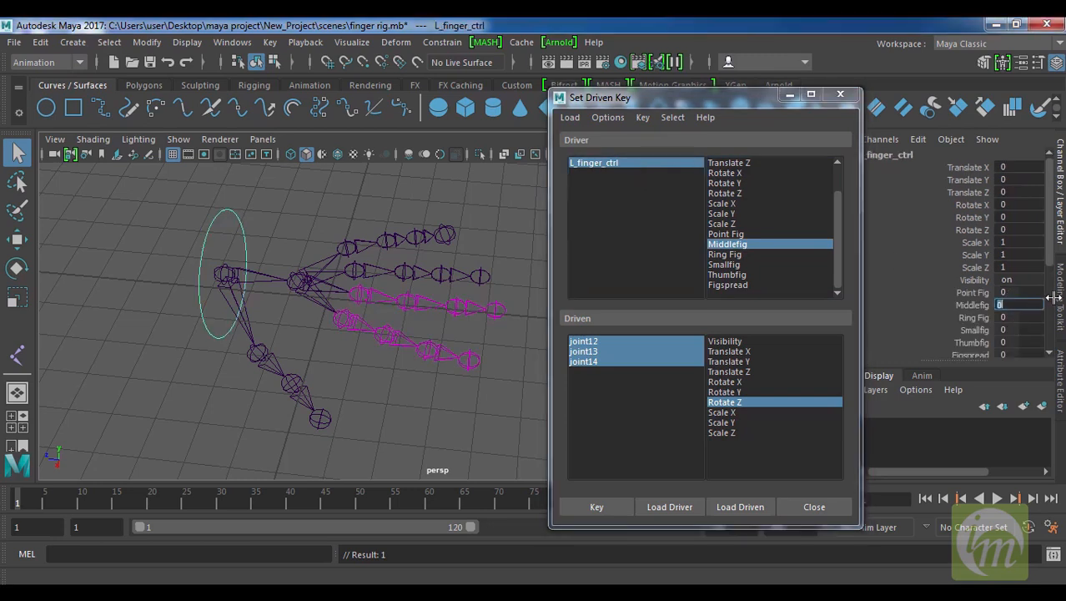
pyautogui.write('-10')
pyautogui.press('Return')
# Step: Set Rotate Z of joint12, joint13 and joint14 to -10 and key the pose against Middlefig
pyautogui.click(618, 364)
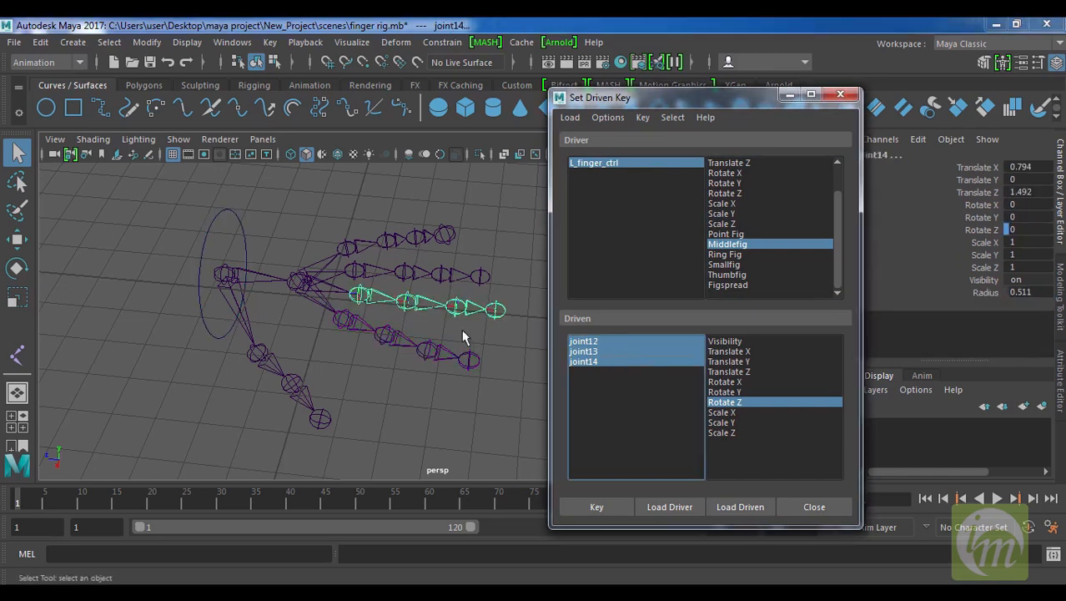
pyautogui.keyDown('alt'); pyautogui.moveTo(461, 329); pyautogui.dragTo(467, 324); pyautogui.keyUp('alt')
pyautogui.press('e')
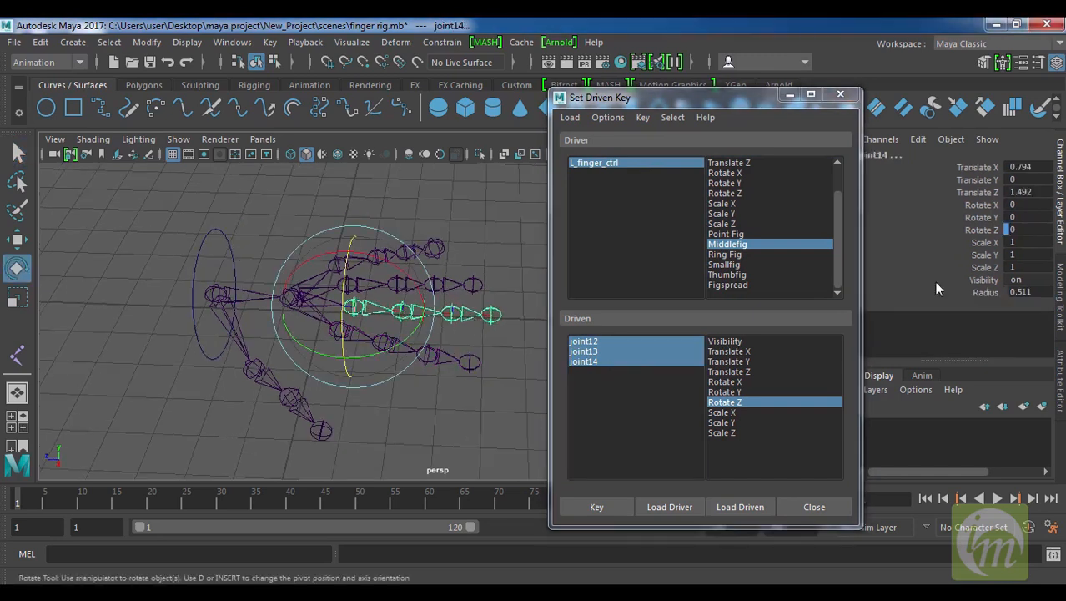
pyautogui.click(984, 230)
pyautogui.moveTo(514, 266); pyautogui.dragTo(490, 265, button='middle')
pyautogui.doubleClick(1046, 229)
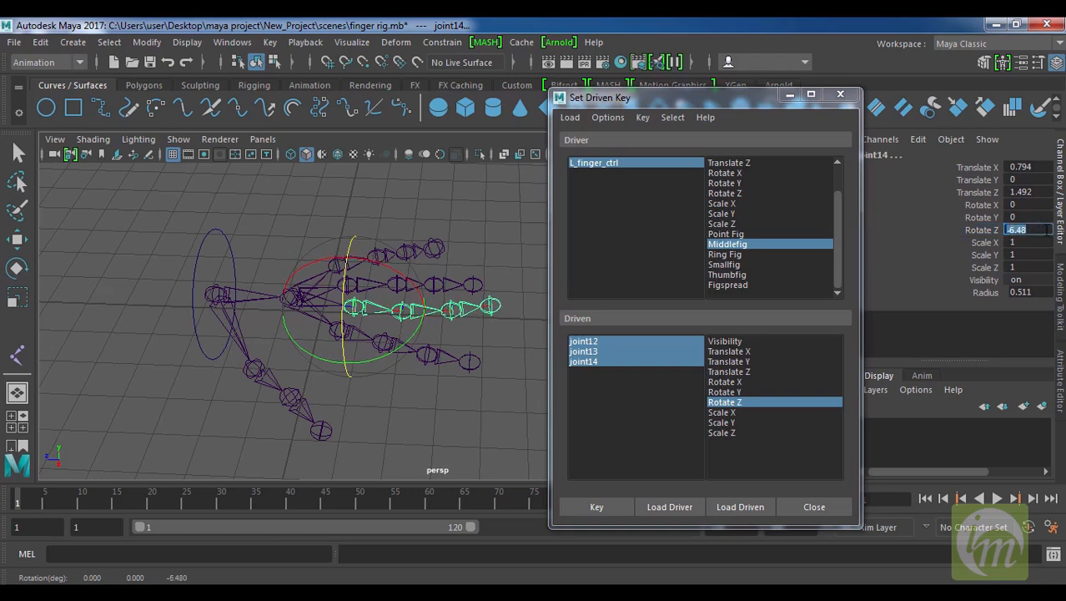
pyautogui.write('-10')
pyautogui.press('Return')
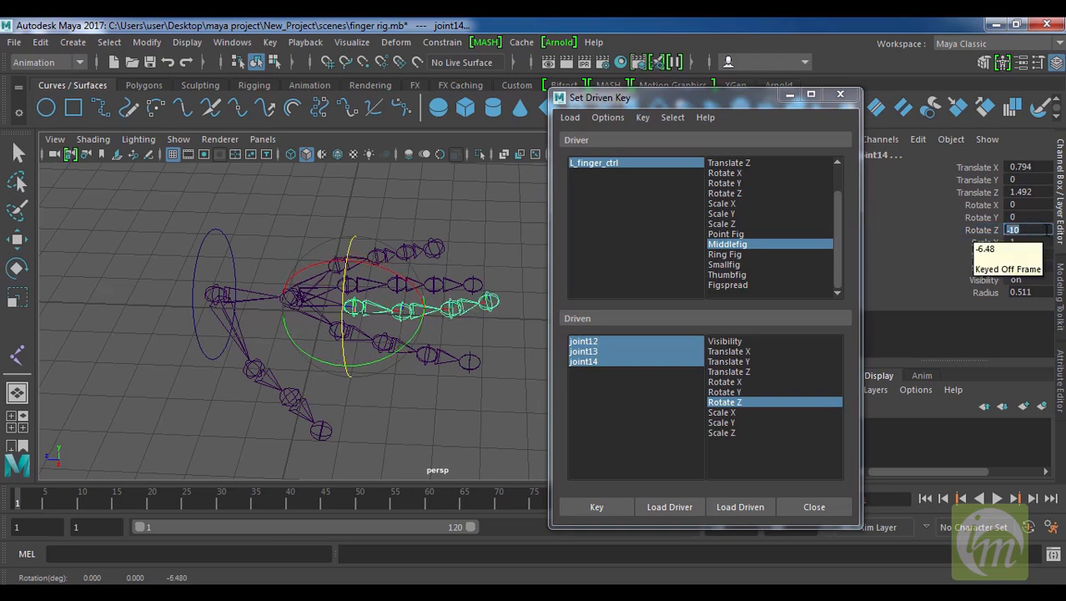
pyautogui.keyDown('alt'); pyautogui.moveTo(460, 393); pyautogui.dragTo(459, 358); pyautogui.keyUp('alt')
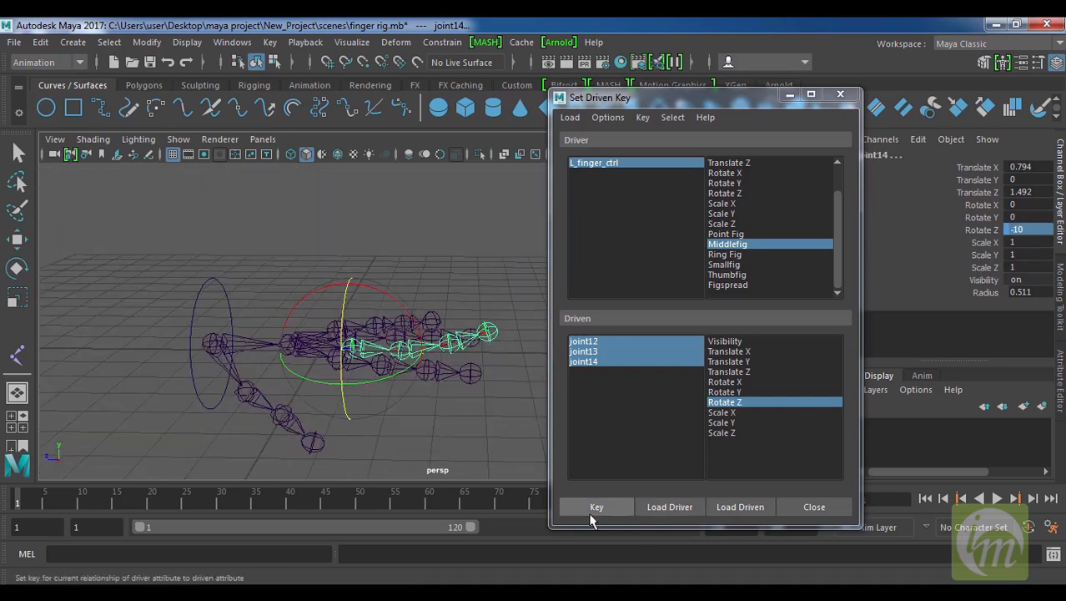
pyautogui.click(596, 509)
# Step: Set Middlefig on L_finger_ctrl to 10 and try rotating joint12, joint13 and joint14 into another finger pose
pyautogui.click(616, 165)
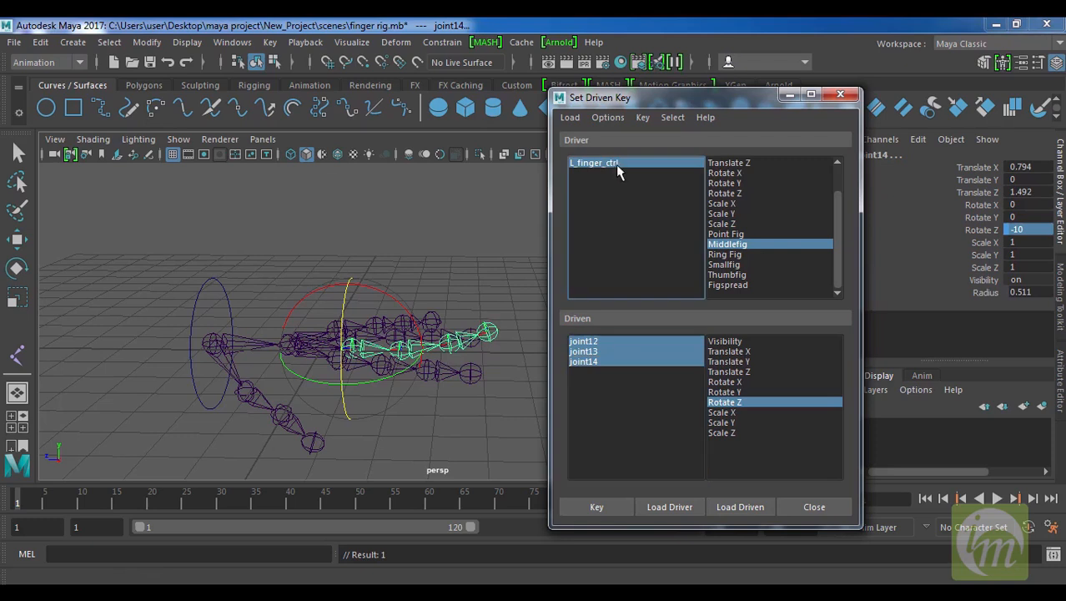
pyautogui.click(1028, 306)
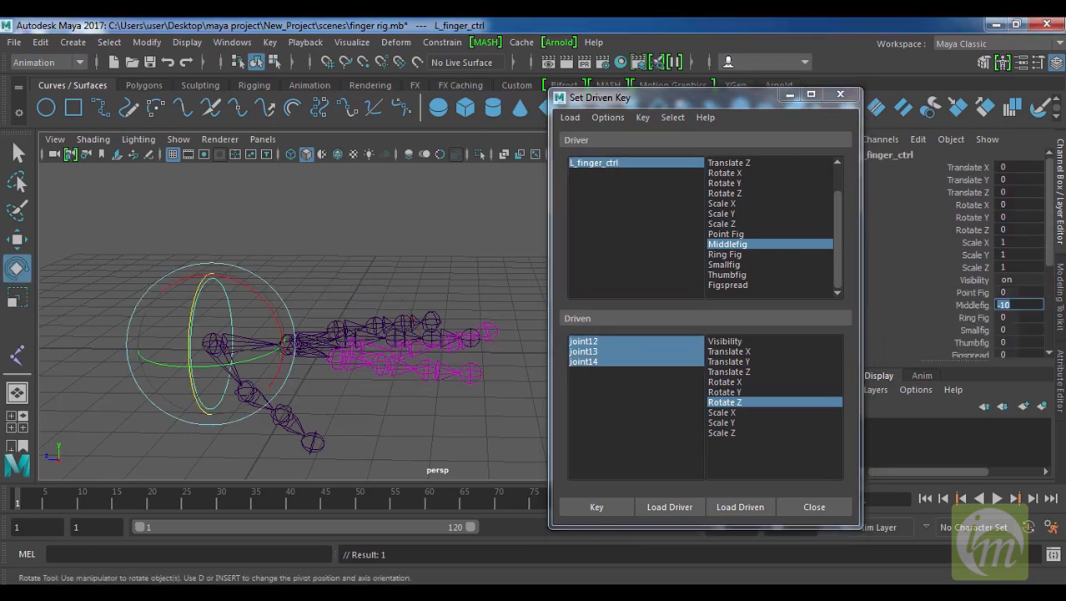
pyautogui.press('Return')
pyautogui.click(634, 348)
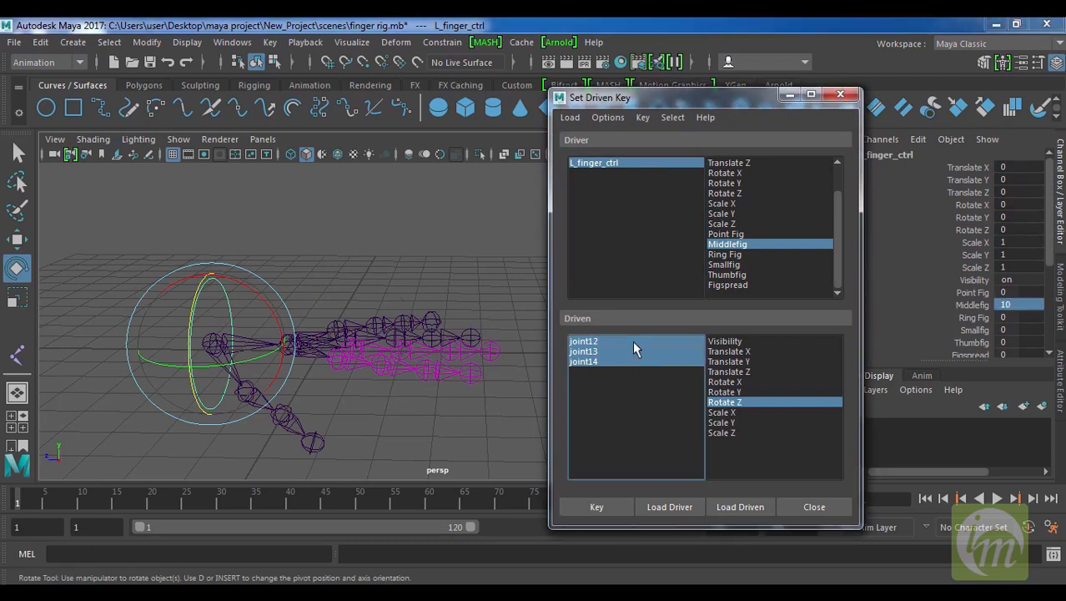
pyautogui.moveTo(636, 376); pyautogui.dragTo(640, 365)
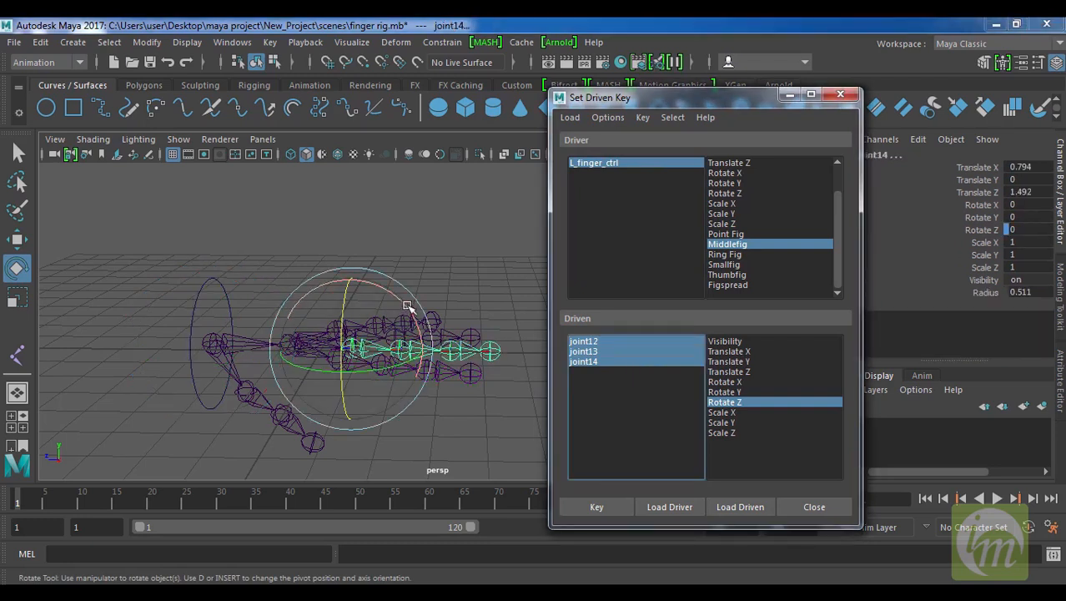
pyautogui.moveTo(389, 291); pyautogui.dragTo(418, 377)
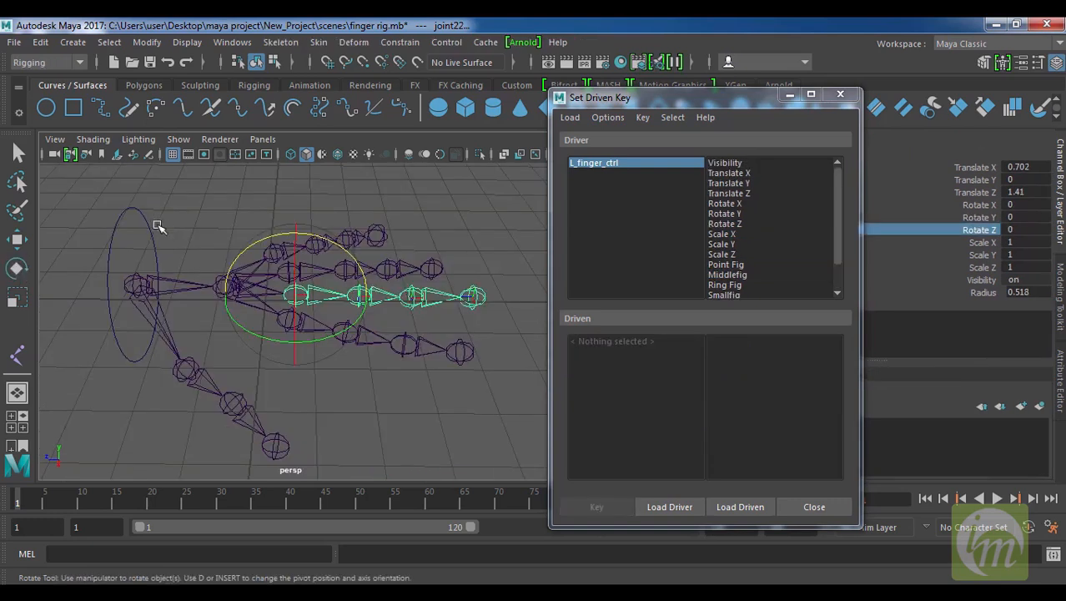
# Step: Load L_finger_ctrl as the driver for the driven key
pyautogui.click(129, 211)
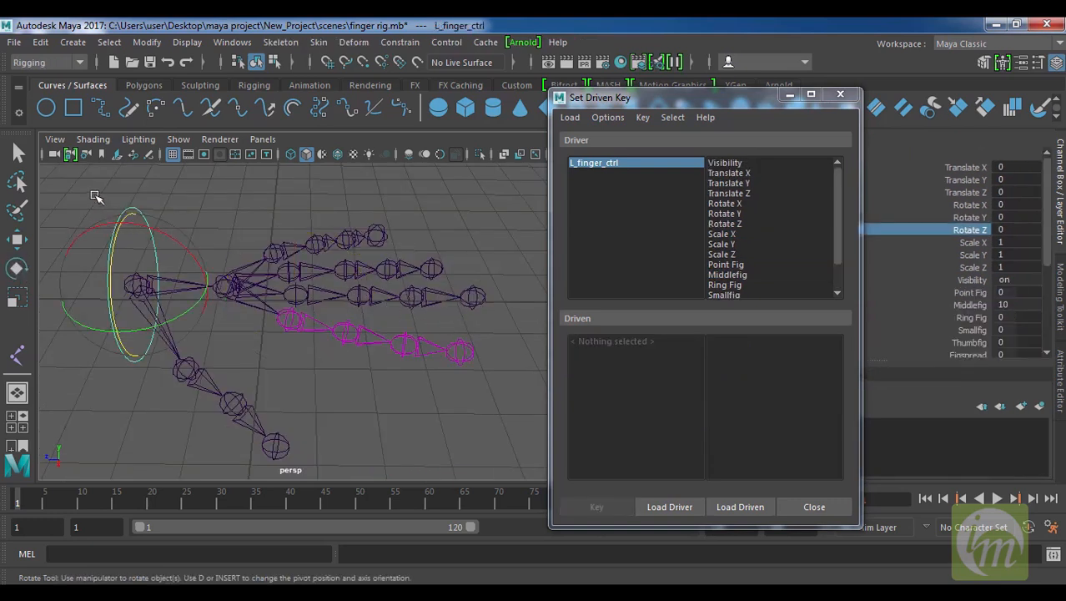
pyautogui.click(685, 505)
pyautogui.scroll(-3, 830, 244)
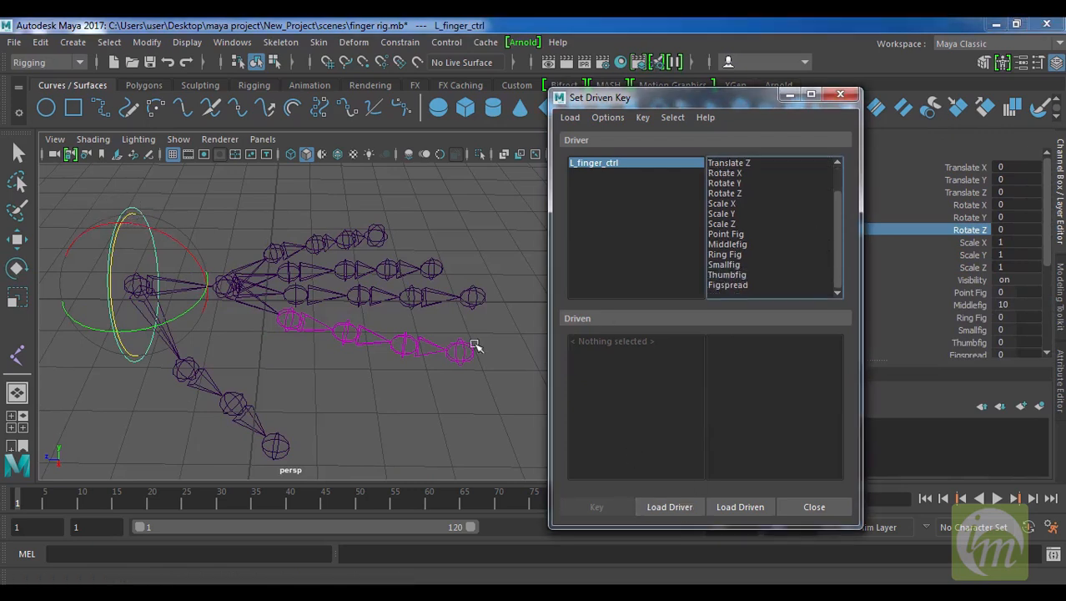
# Step: Select the middle finger joints joint24, joint23 and joint22 and load them as the driven objects
pyautogui.click(458, 305)
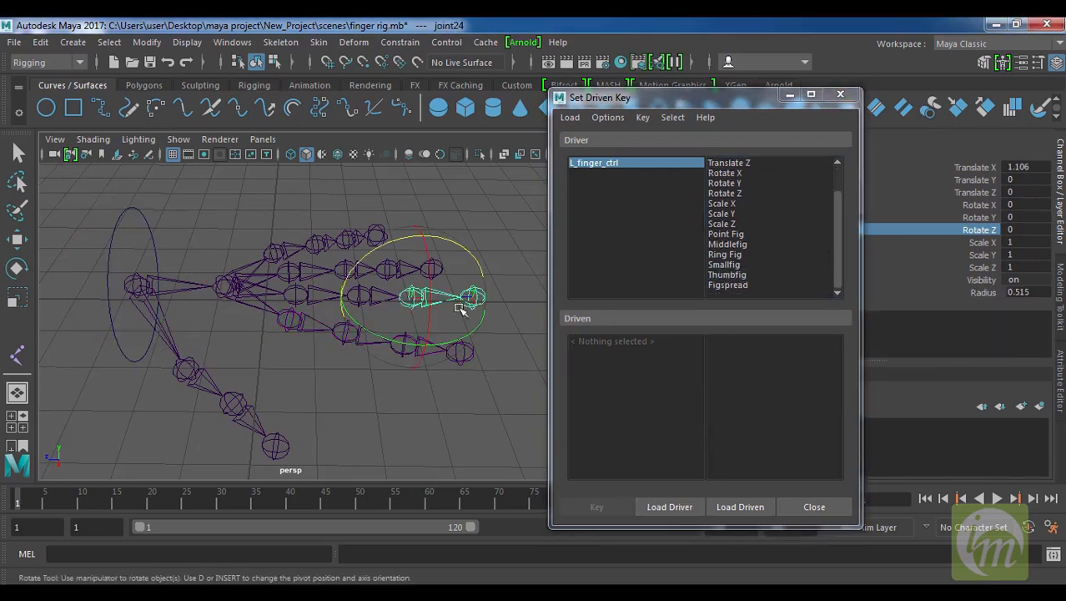
pyautogui.press('q')
pyautogui.click(384, 297)
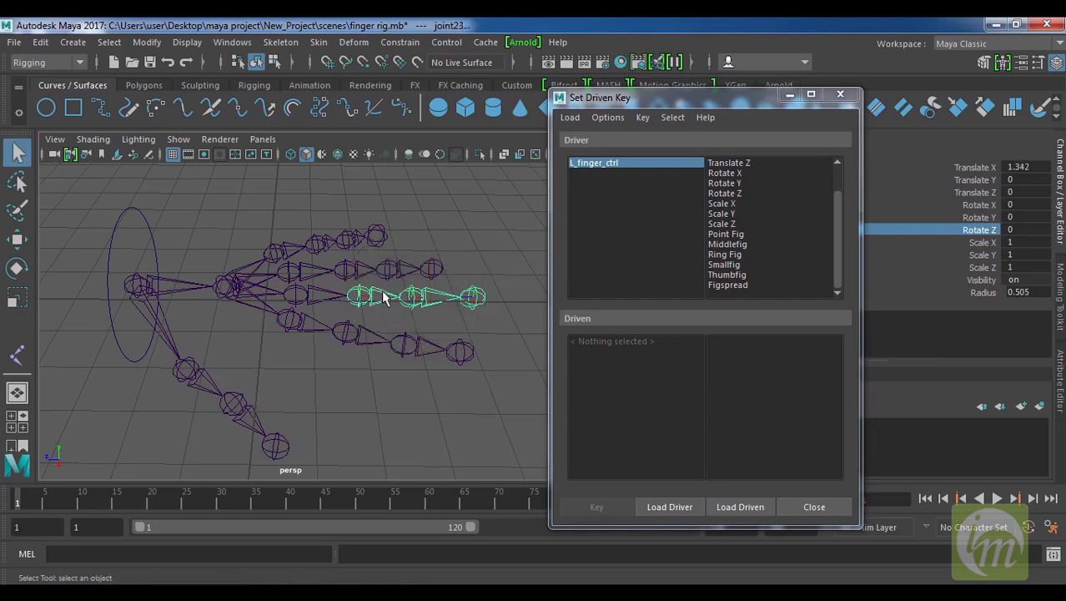
pyautogui.click(319, 290)
pyautogui.keyDown('alt'); pyautogui.moveTo(457, 321); pyautogui.dragTo(433, 312, button='middle'); pyautogui.keyUp('alt')
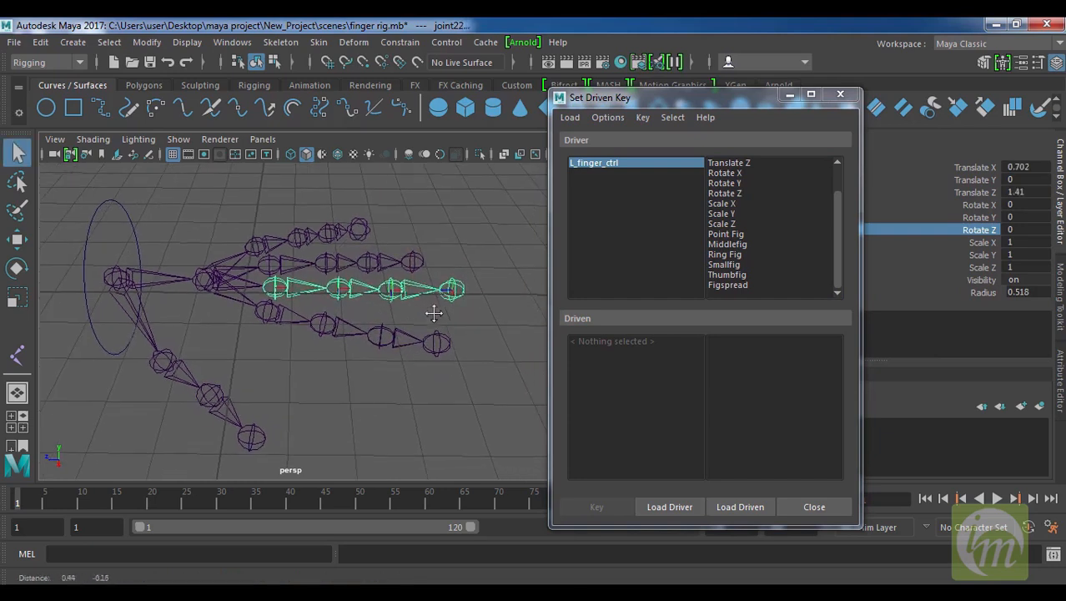
pyautogui.click(732, 507)
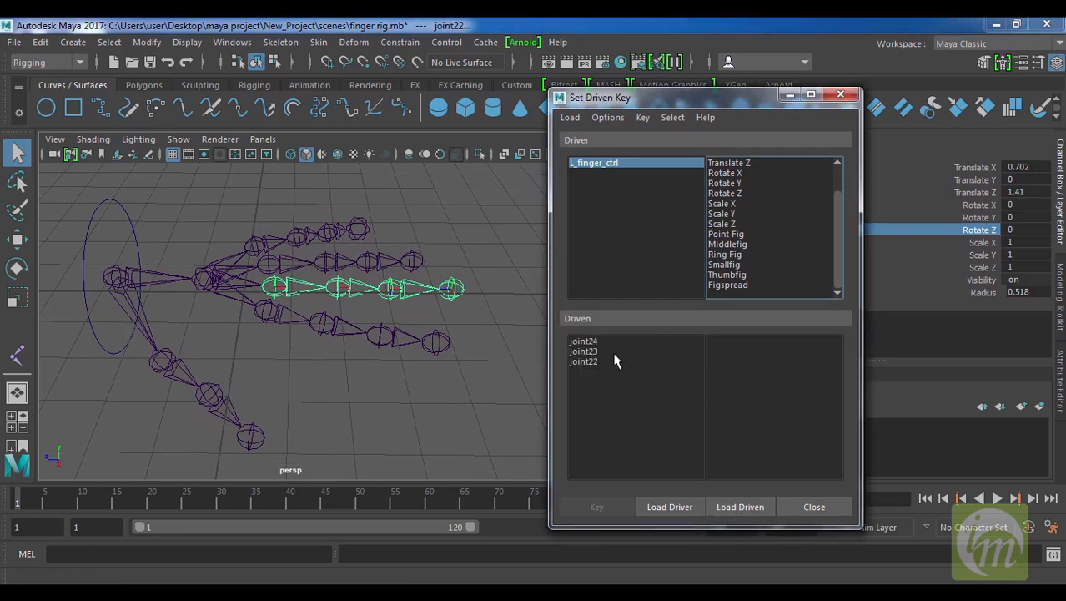
# Step: Set a driven key linking Middlefig to Rotate Z of joint24, joint23 and joint22
pyautogui.moveTo(598, 341); pyautogui.dragTo(594, 382)
pyautogui.keyDown('alt'); pyautogui.moveTo(533, 397); pyautogui.dragTo(524, 402); pyautogui.keyUp('alt')
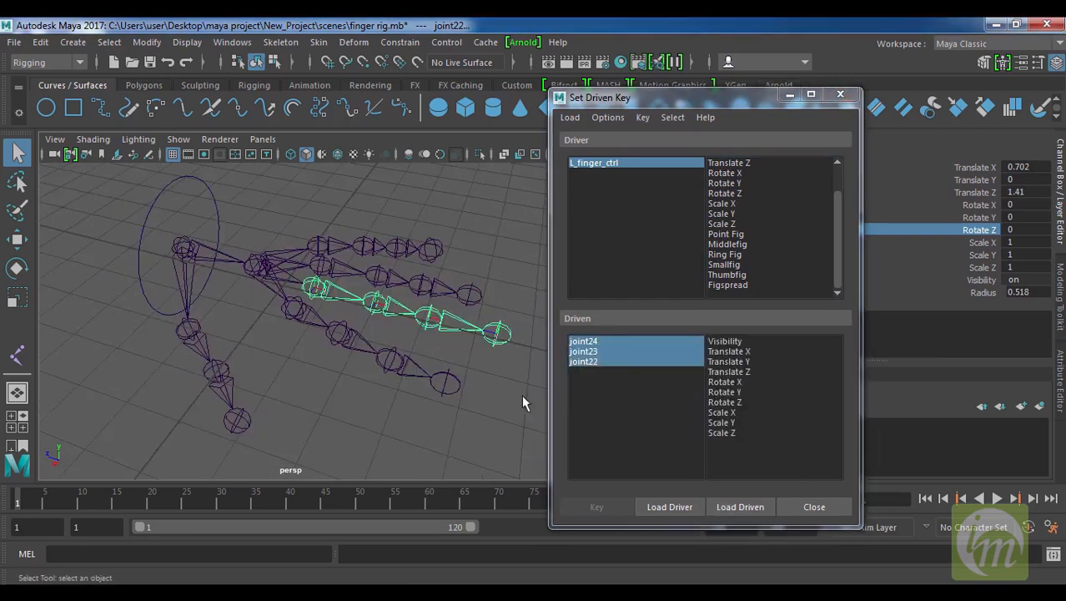
pyautogui.click(724, 402)
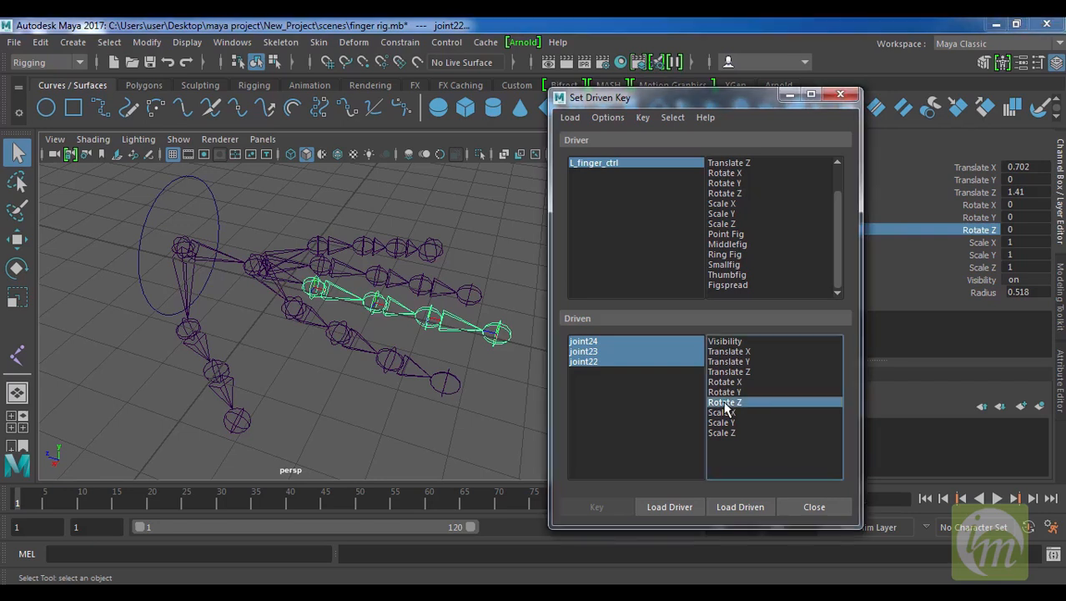
pyautogui.click(734, 245)
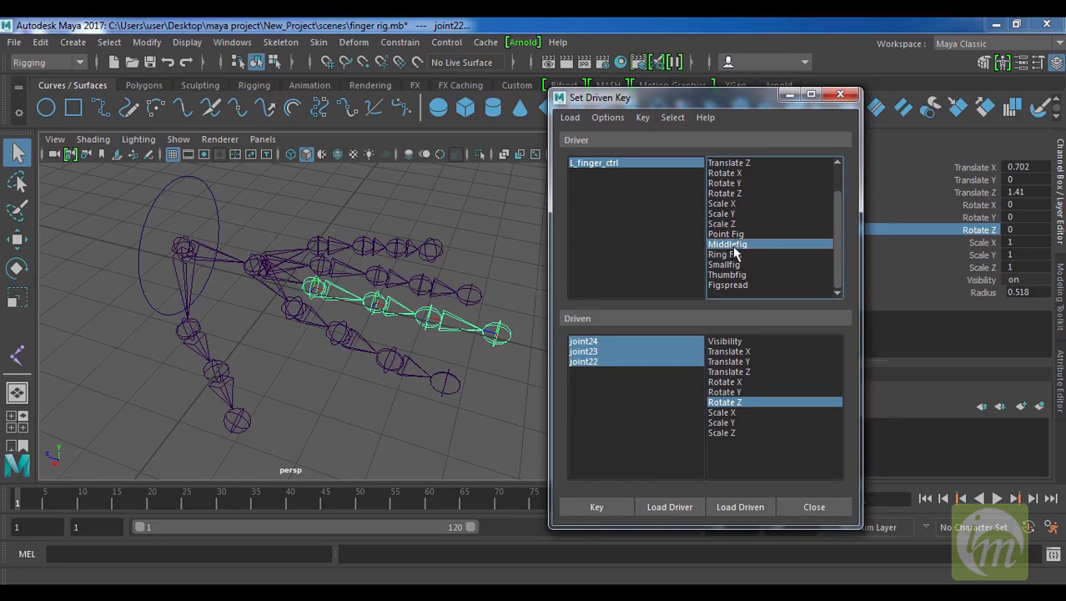
pyautogui.keyDown('alt'); pyautogui.moveTo(467, 326); pyautogui.dragTo(453, 312, button='middle'); pyautogui.keyUp('alt')
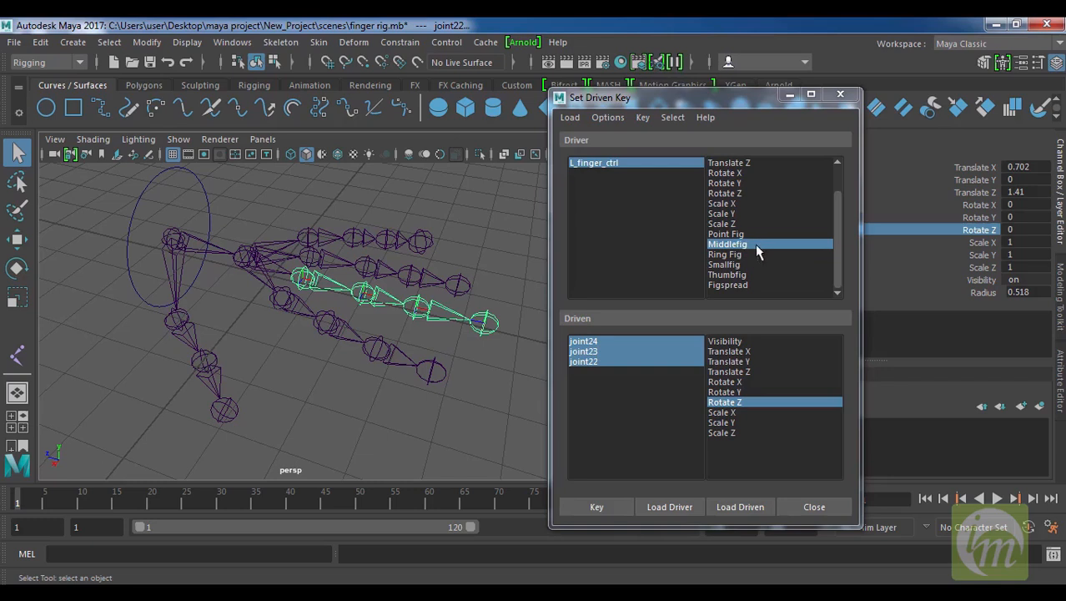
pyautogui.click(609, 506)
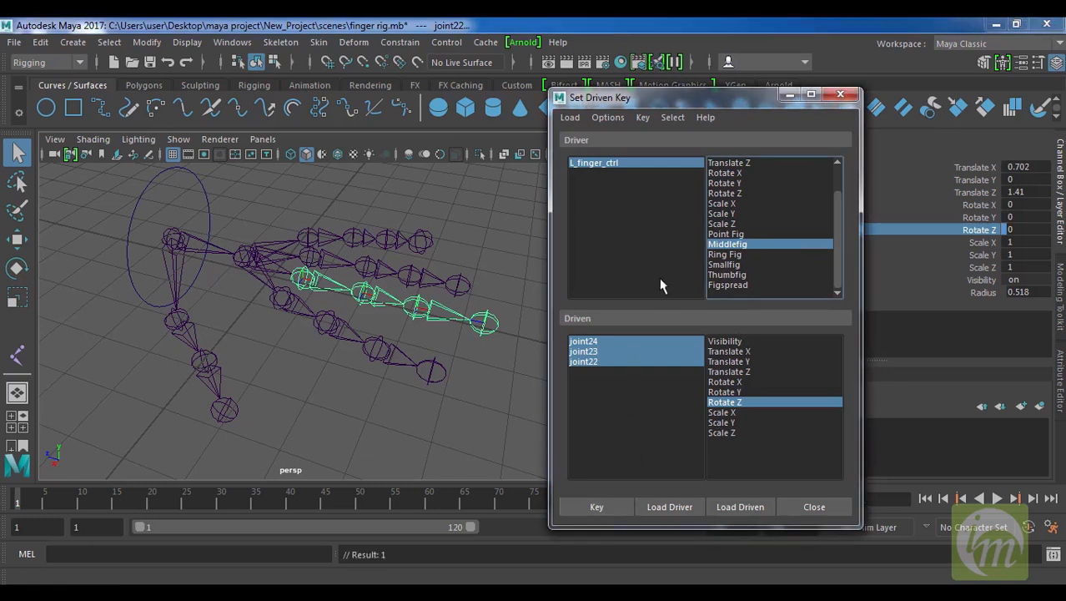
# Step: Set Middlefig on L_finger_ctrl to 0 and key the middle finger joints in their straight pose
pyautogui.click(630, 165)
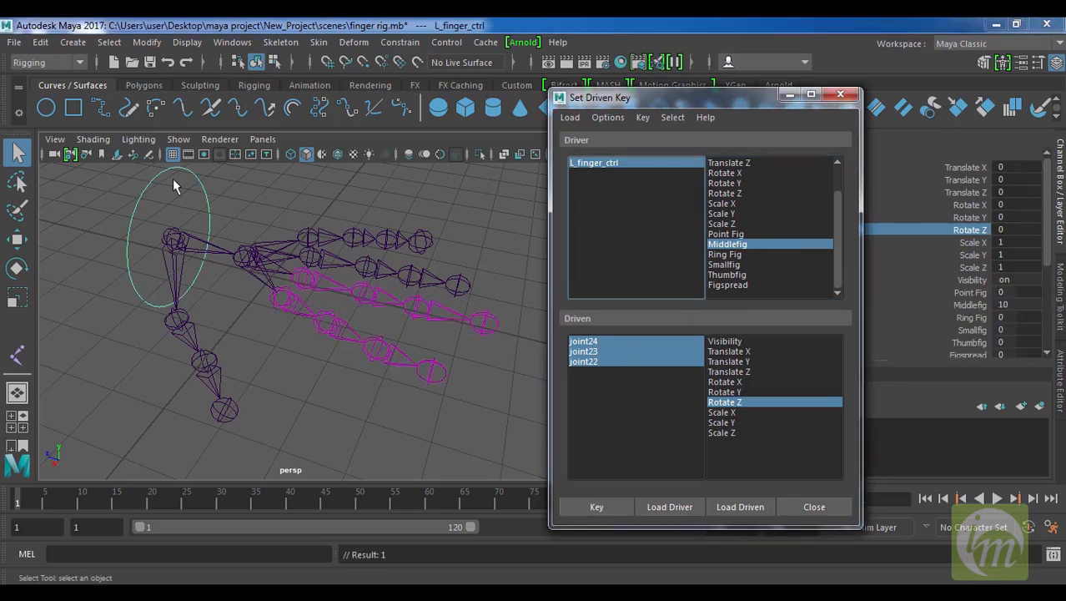
pyautogui.moveTo(240, 173); pyautogui.dragTo(185, 203)
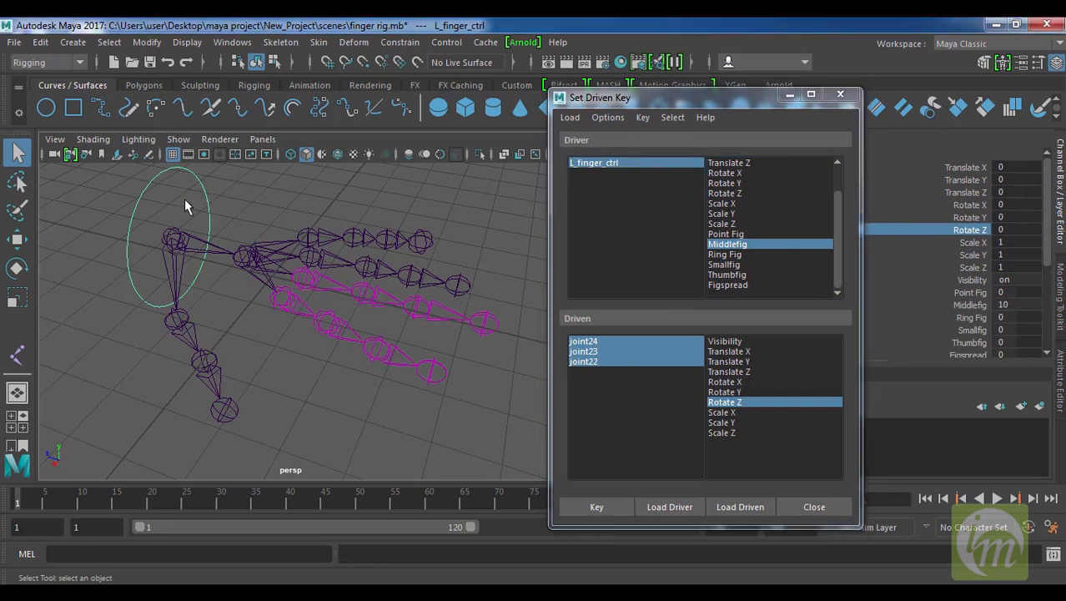
pyautogui.doubleClick(1018, 306)
pyautogui.write('0')
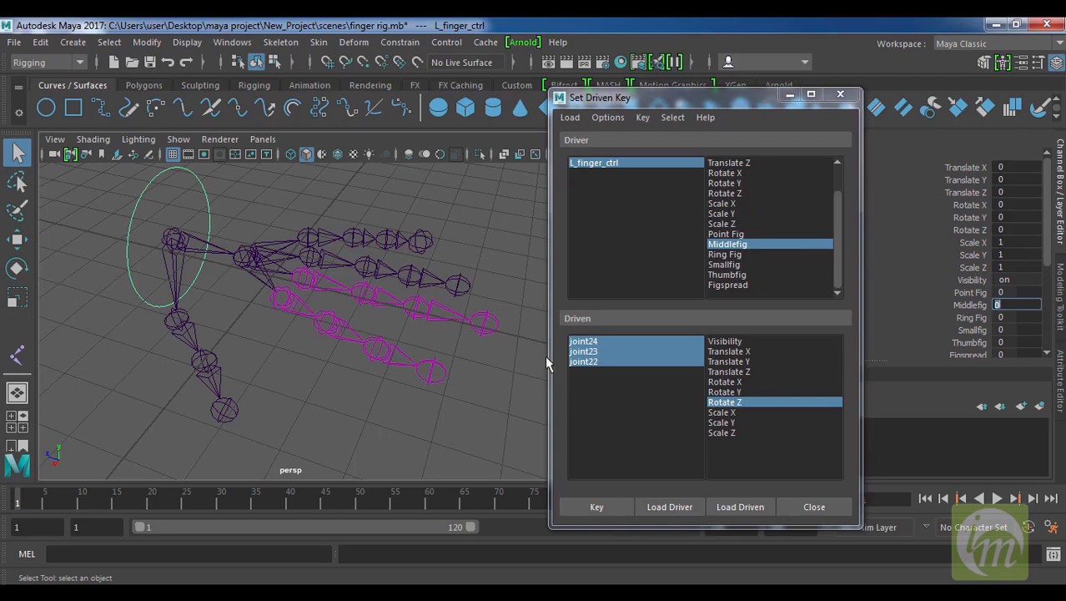
pyautogui.click(597, 507)
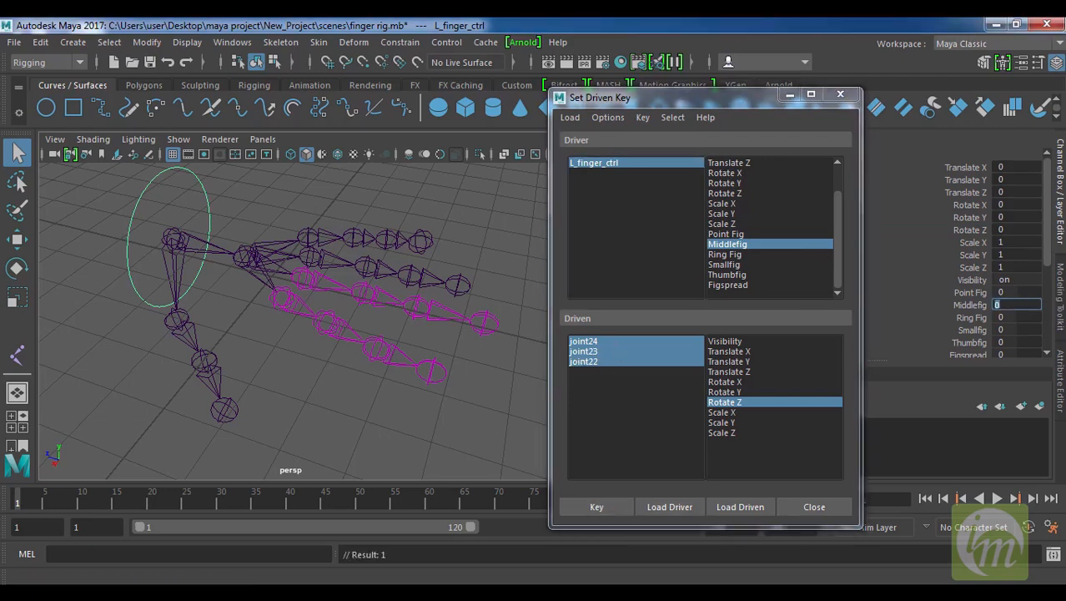
# Step: Set Middlefig to -10 and Rotate Z of joint24, joint23 and joint22 to 10, keying this raised finger pose
pyautogui.press('Return')
pyautogui.click(612, 379)
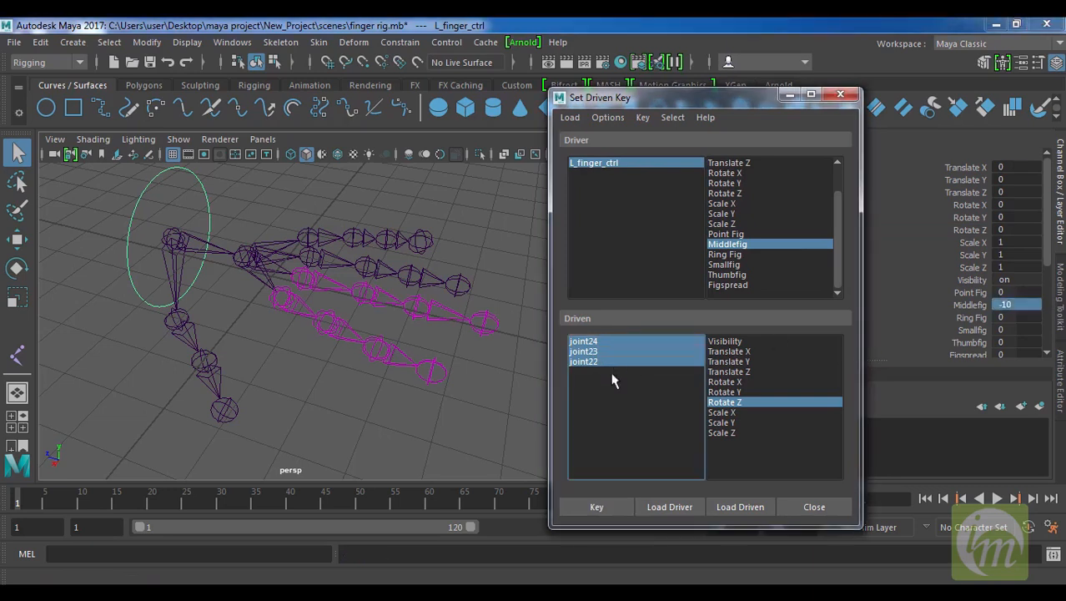
pyautogui.click(982, 230)
pyautogui.press('e')
pyautogui.moveTo(503, 216); pyautogui.dragTo(510, 222, button='middle')
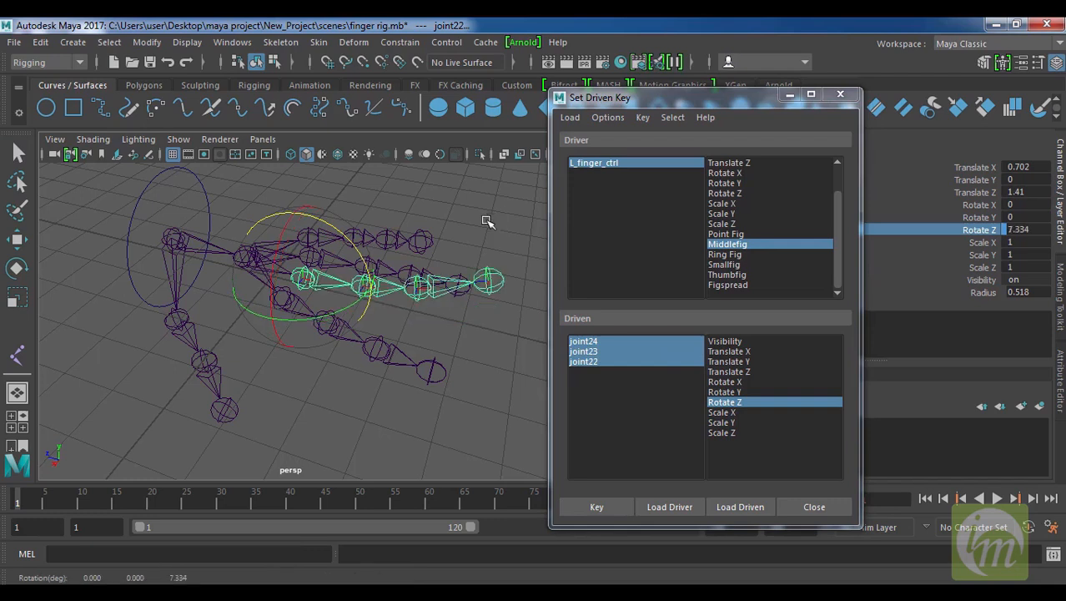
pyautogui.click(1027, 230)
pyautogui.write('10')
pyautogui.press('Return')
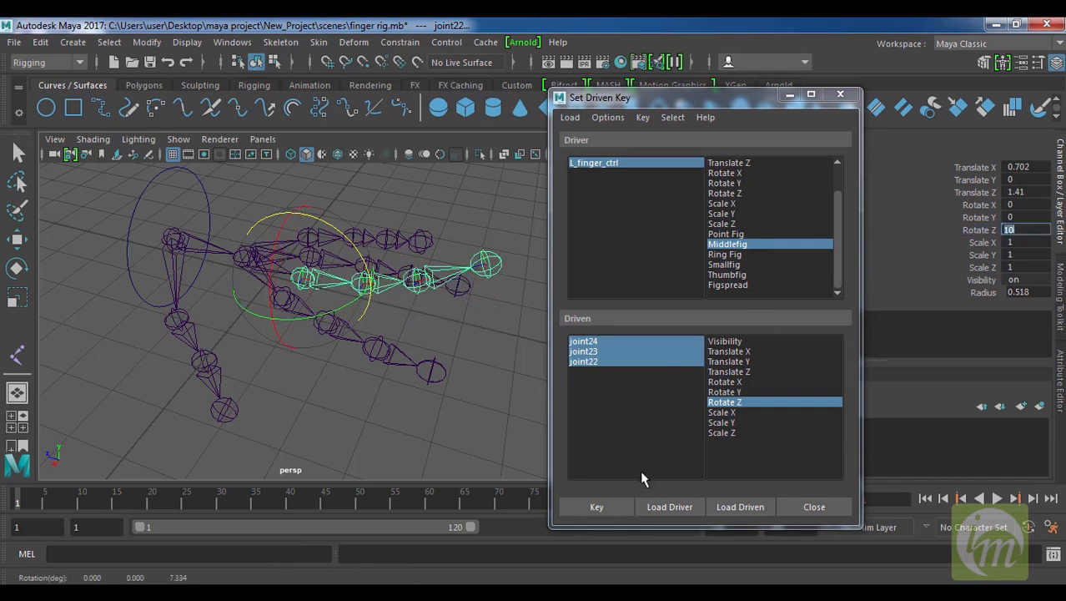
pyautogui.click(614, 505)
# Step: Set Middlefig on L_finger_ctrl to 10 and Rotate Z of joint24, joint23 and joint22 to -68, keying this curled finger pose
pyautogui.click(632, 162)
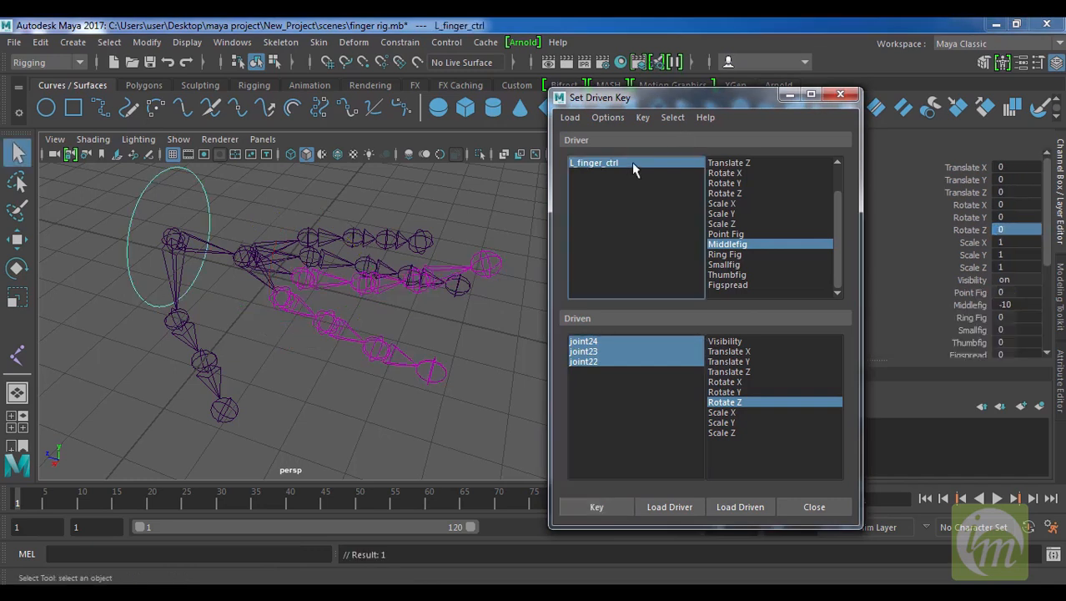
pyautogui.click(1008, 305)
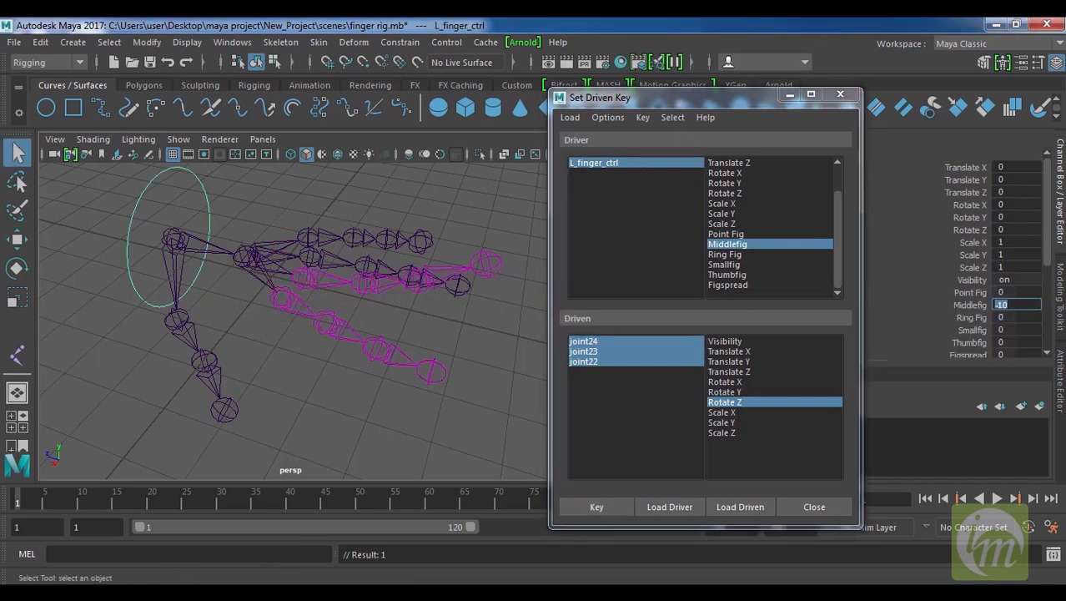
pyautogui.press('Return')
pyautogui.moveTo(623, 341); pyautogui.dragTo(626, 367)
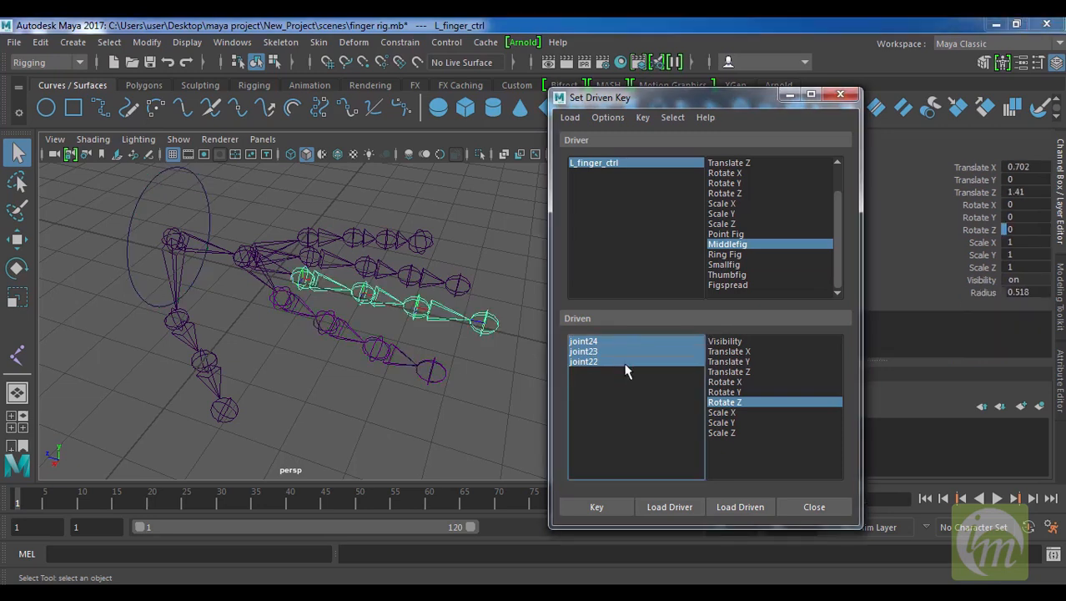
pyautogui.click(974, 231)
pyautogui.moveTo(467, 209); pyautogui.dragTo(627, 238, button='middle')
pyautogui.doubleClick(1026, 231)
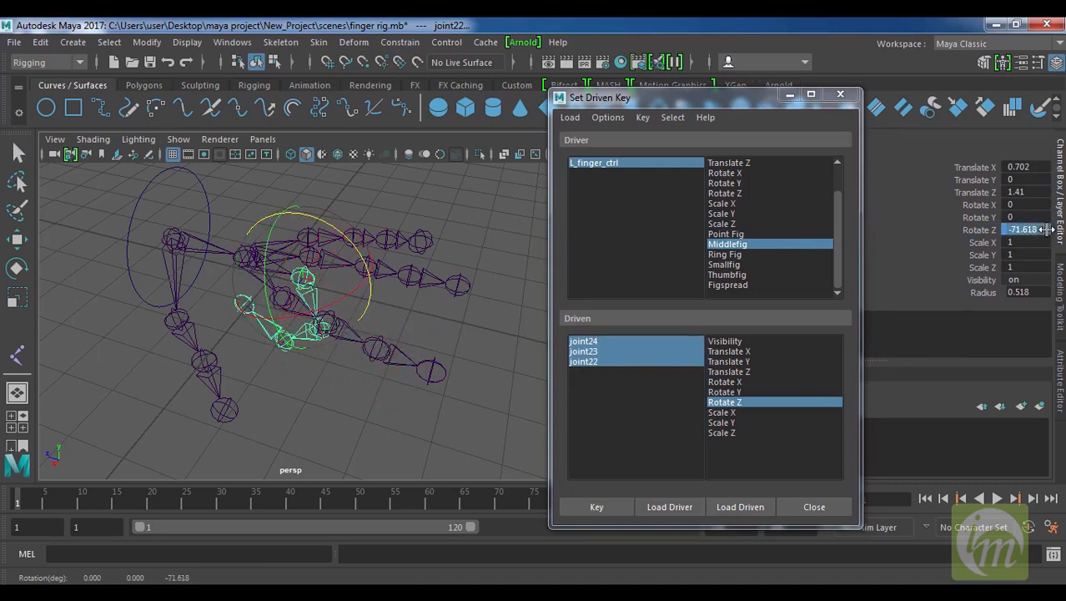
pyautogui.write('-68')
pyautogui.press('Return')
pyautogui.click(623, 507)
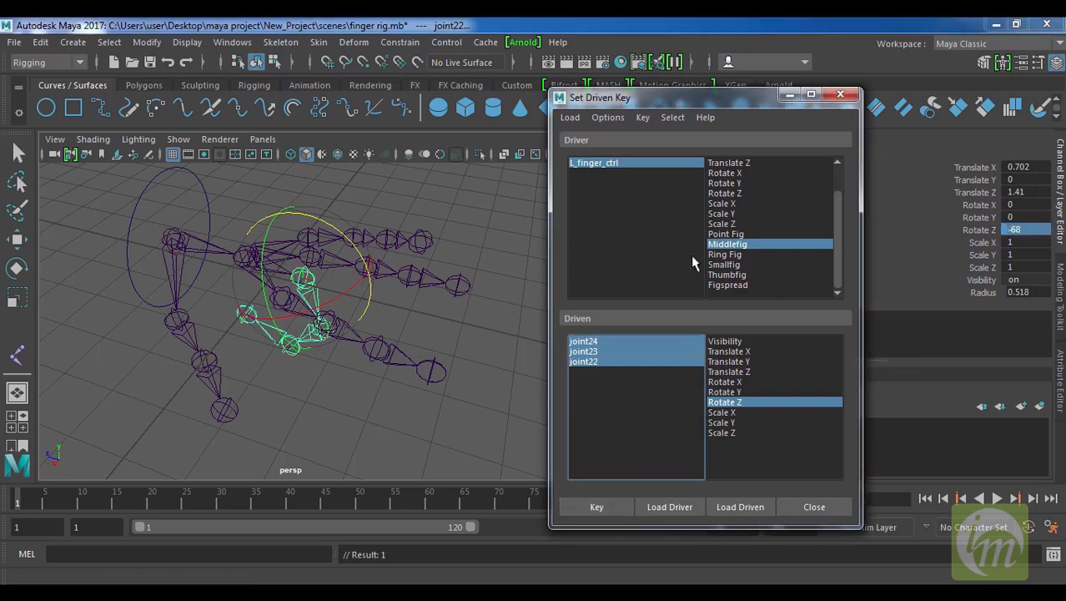
# Step: Return Middlefig to 0 and key joint24, joint23 and joint22 in their straight pose
pyautogui.click(628, 162)
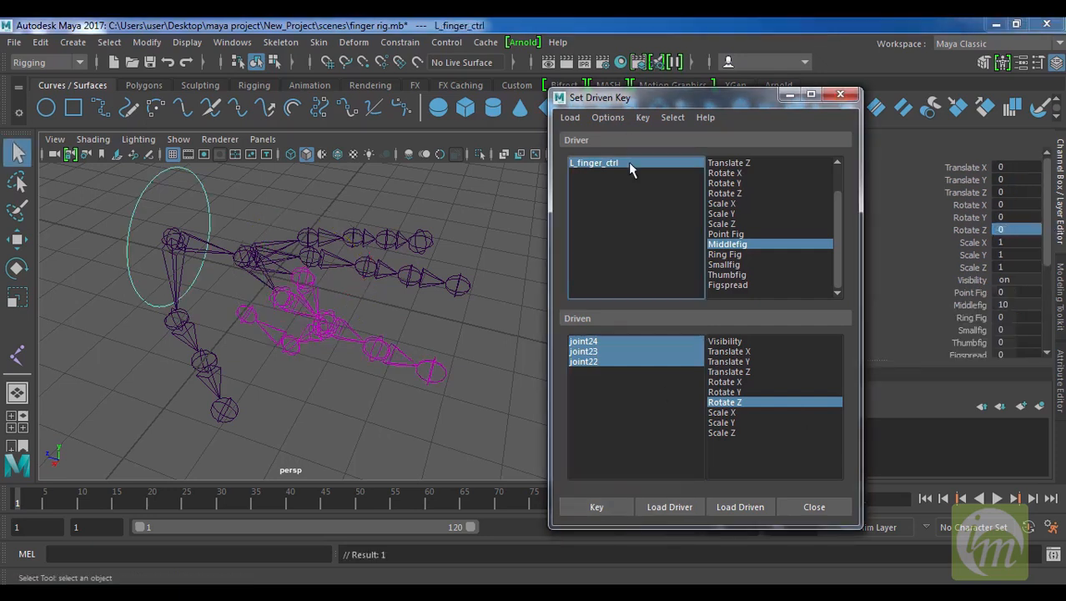
pyautogui.doubleClick(1008, 304)
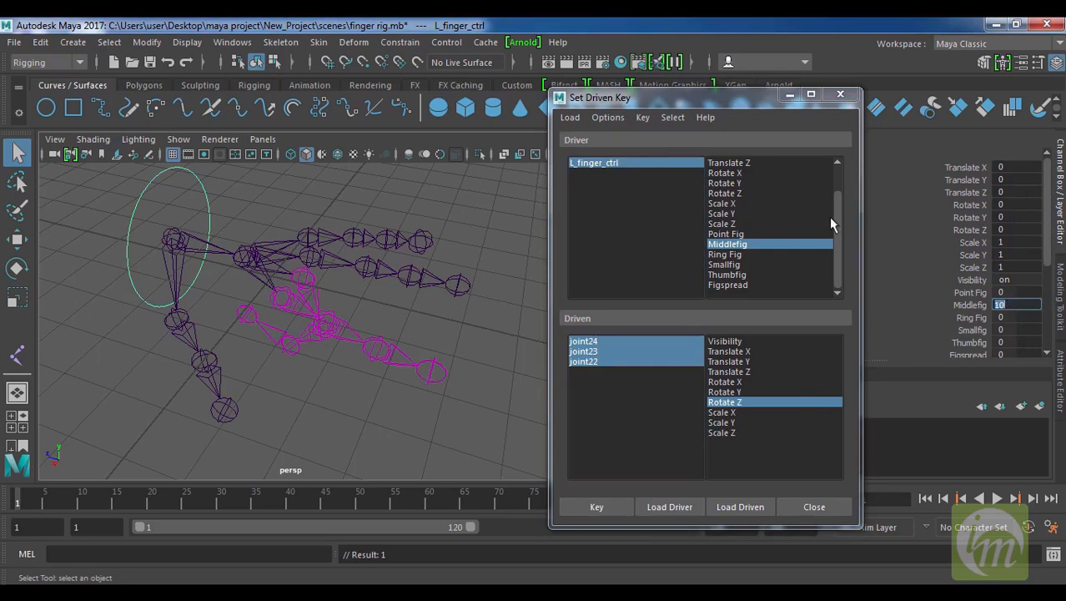
pyautogui.write('0')
pyautogui.press('Return')
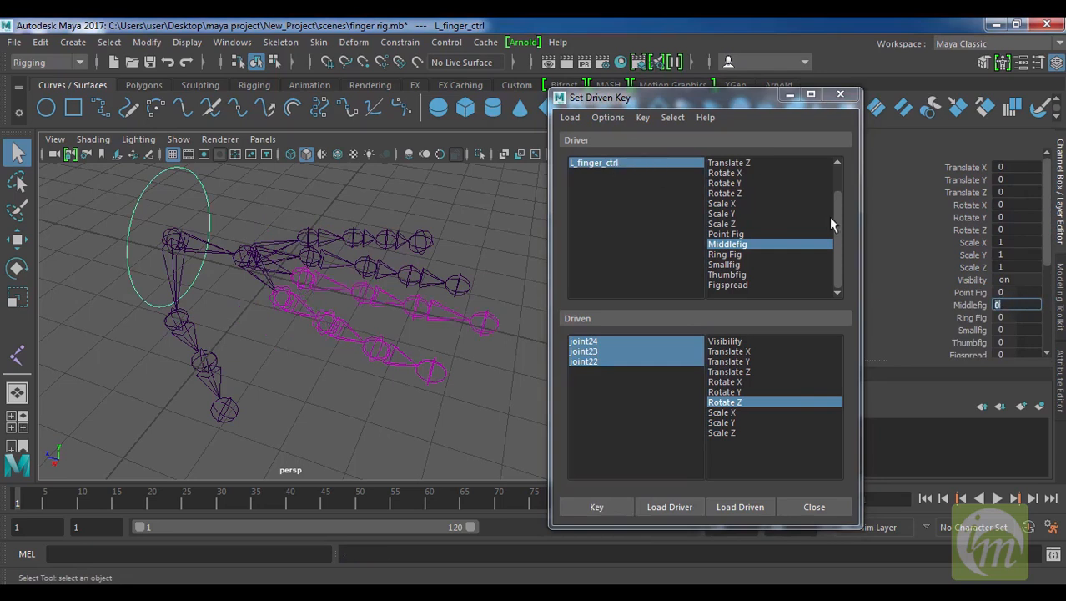
pyautogui.moveTo(605, 348); pyautogui.dragTo(609, 367)
pyautogui.click(617, 509)
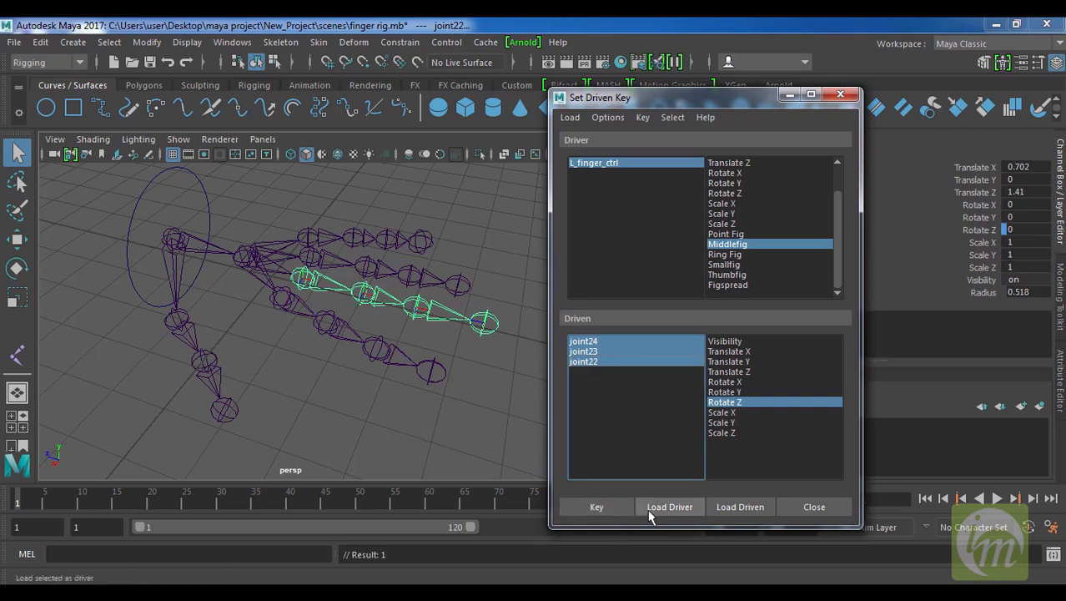
# Step: Select the ring finger joints joint9, joint8 and joint7 and load them as the driven objects
pyautogui.keyDown('alt'); pyautogui.moveTo(410, 325); pyautogui.dragTo(416, 349, button='middle'); pyautogui.keyUp('alt')
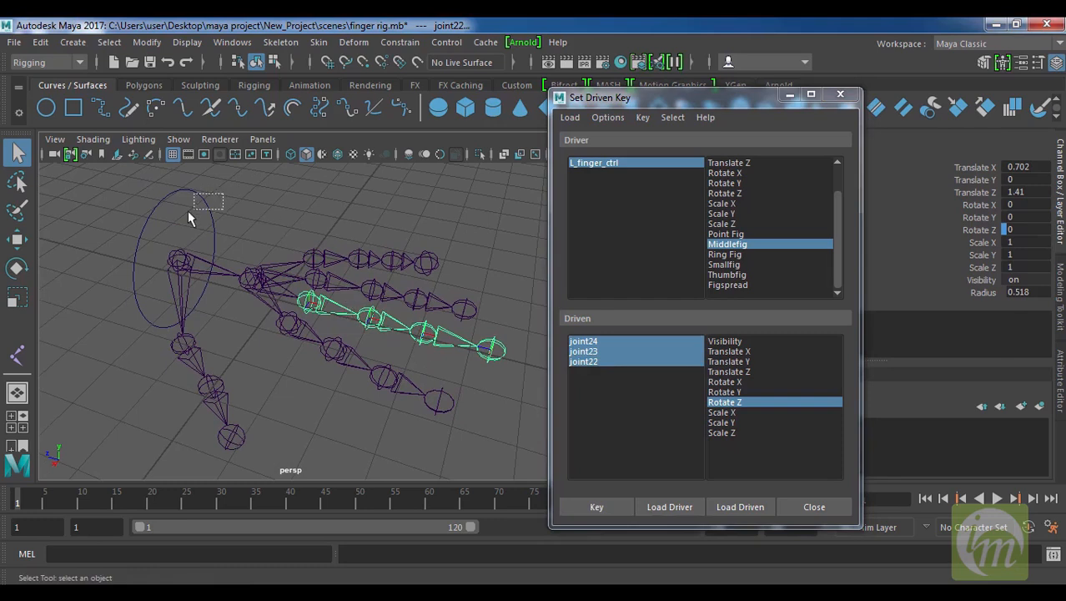
pyautogui.click(208, 216)
pyautogui.moveTo(229, 192); pyautogui.dragTo(178, 225)
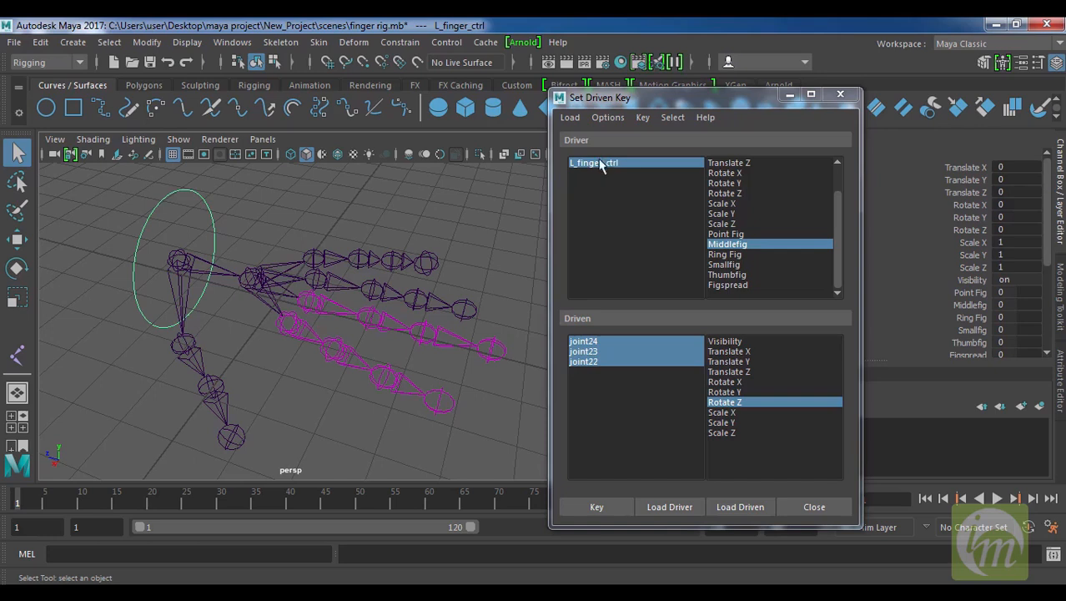
pyautogui.click(455, 314)
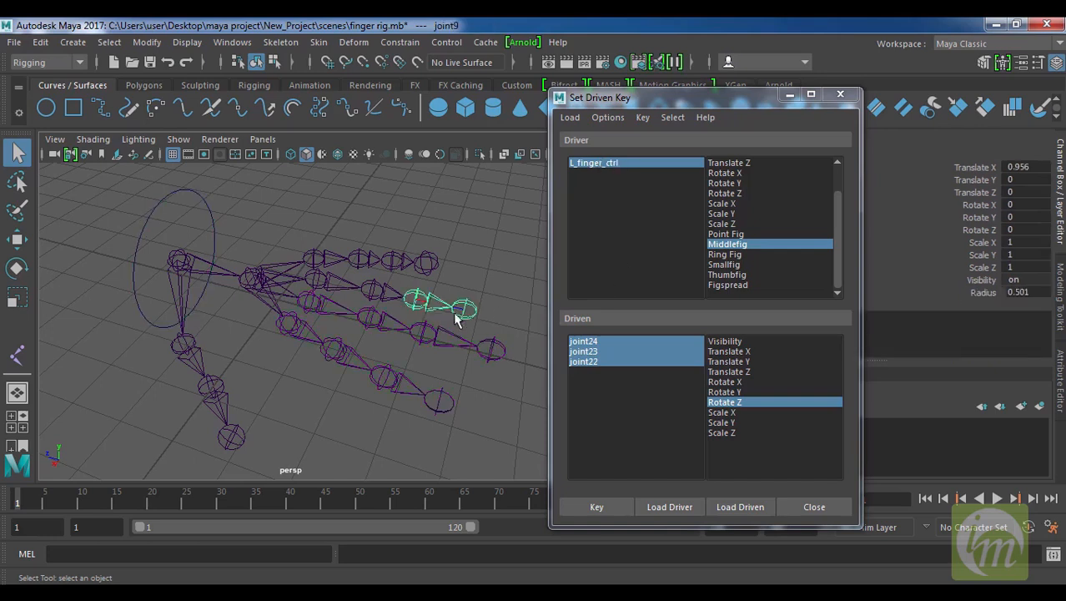
pyautogui.keyDown('shift'); pyautogui.click(372, 291); pyautogui.keyUp('shift')
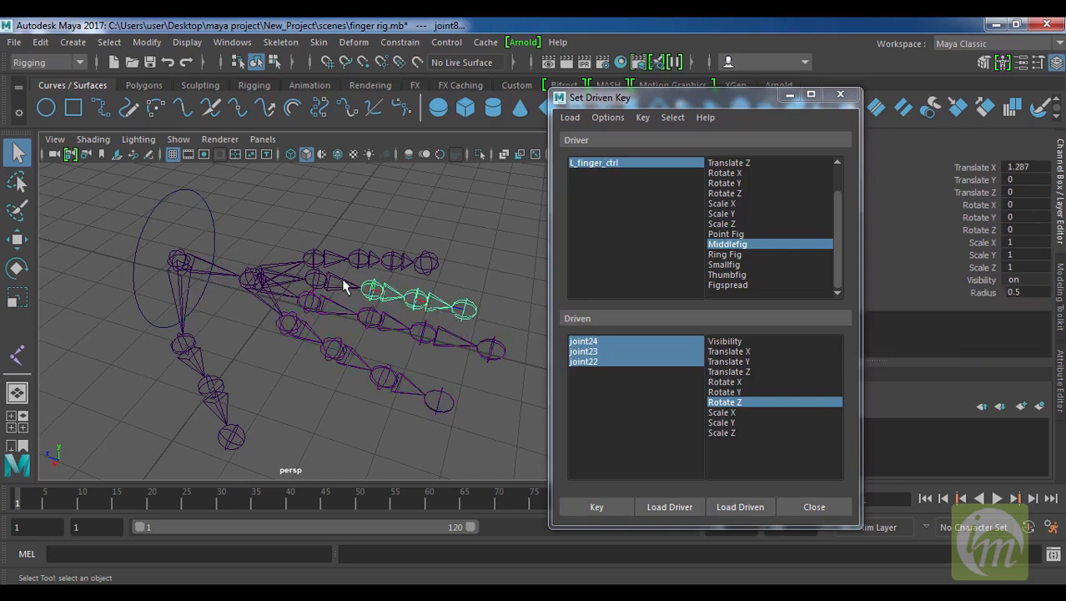
pyautogui.keyDown('shift'); pyautogui.click(344, 286); pyautogui.keyUp('shift')
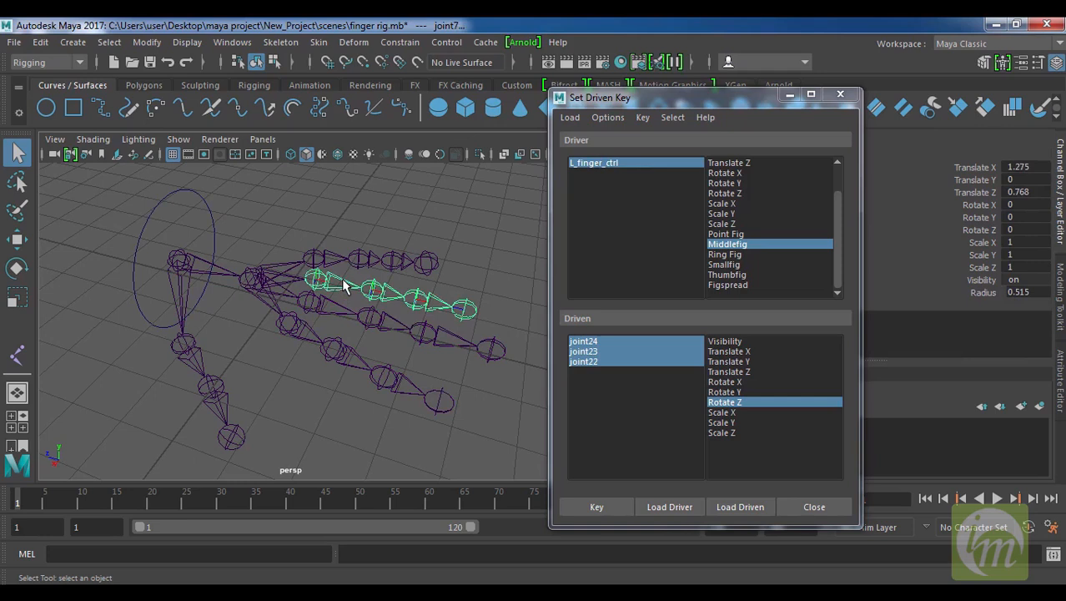
pyautogui.click(727, 510)
# Step: Set a driven key linking Ring Fig to Rotate Z of joint9, joint8 and joint7
pyautogui.moveTo(597, 344); pyautogui.dragTo(600, 381)
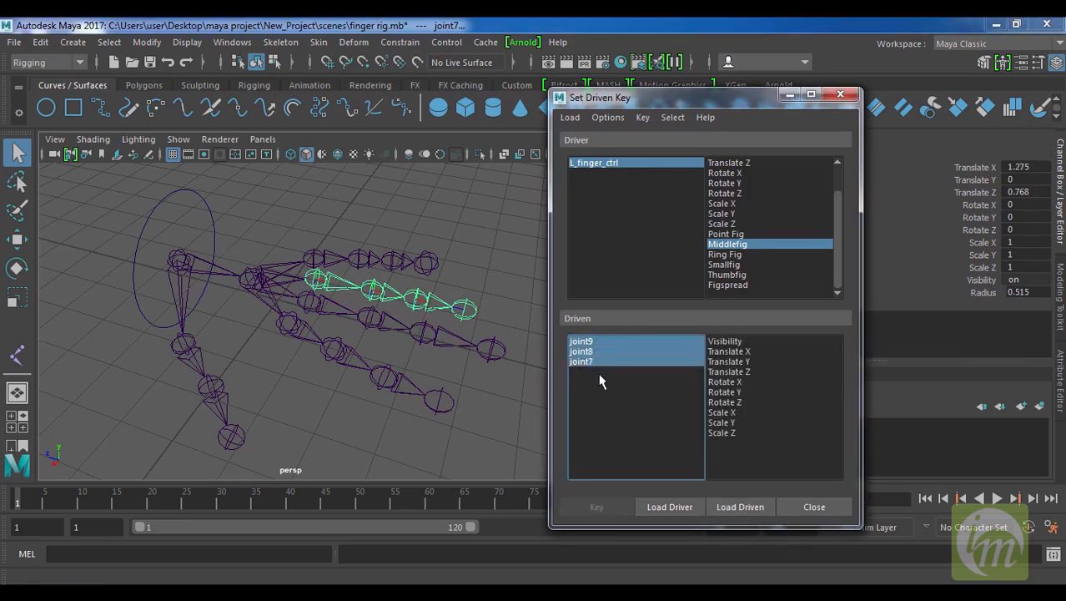
pyautogui.click(742, 404)
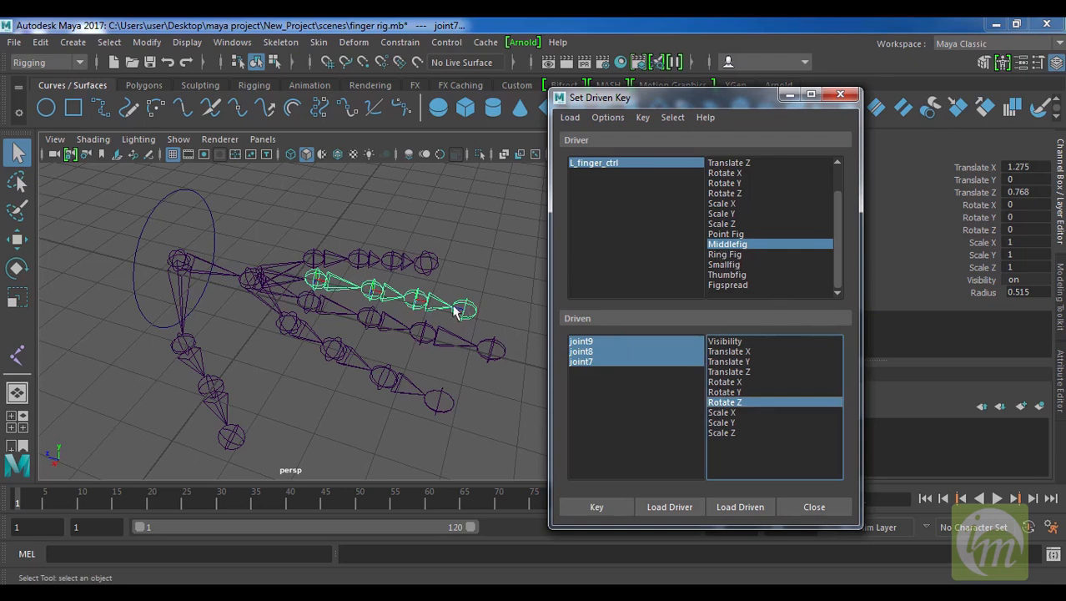
pyautogui.click(731, 255)
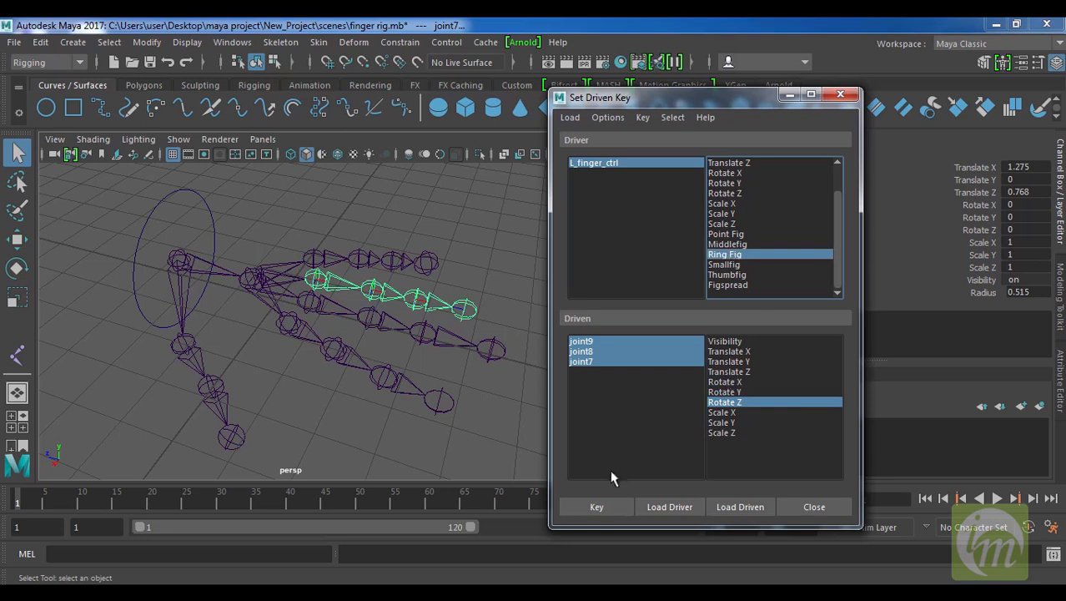
pyautogui.click(615, 505)
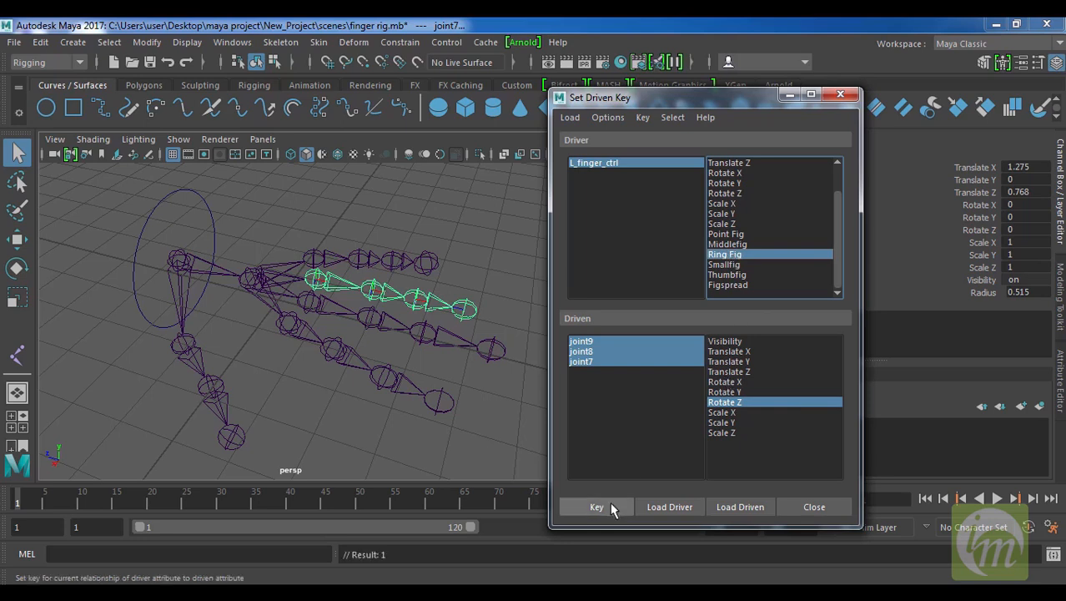
# Step: Set Ring Fig on L_finger_ctrl to -10 and Rotate Z of joint9, joint8 and joint7 to 10, keying this raised finger pose
pyautogui.click(601, 166)
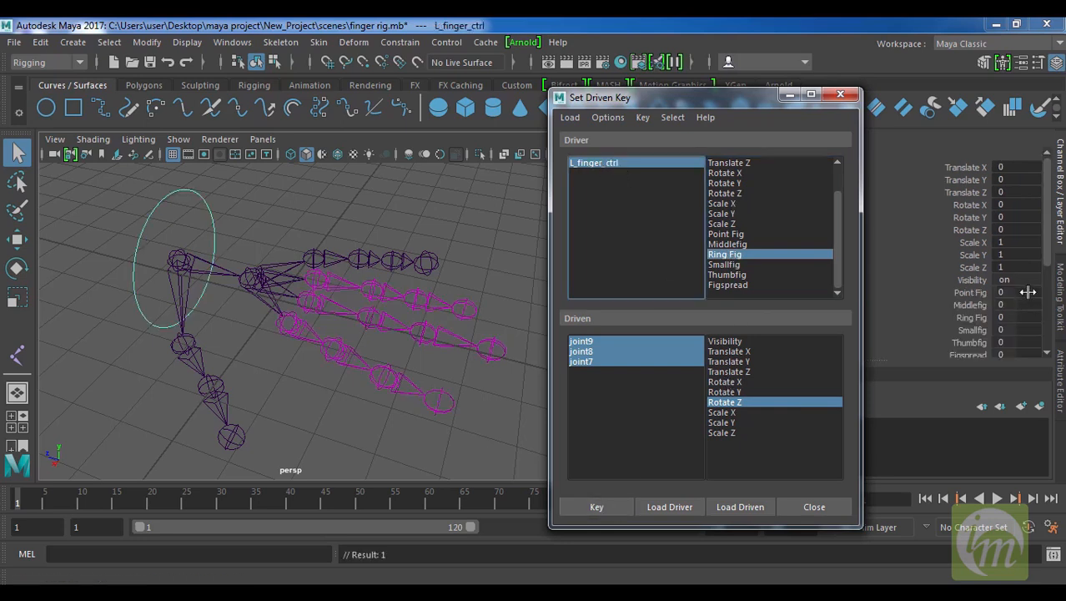
pyautogui.click(1020, 321)
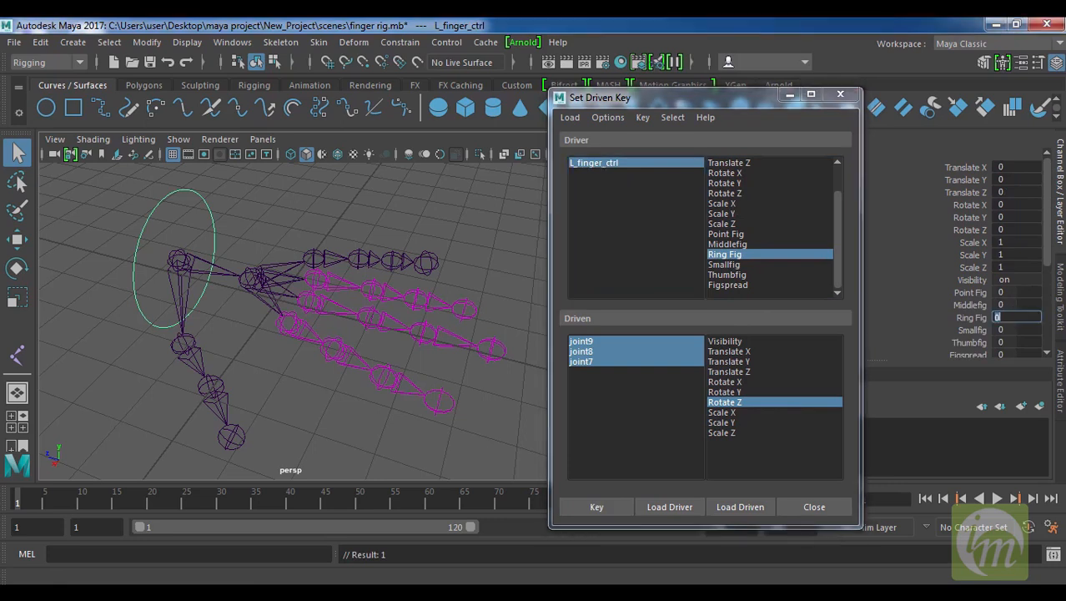
pyautogui.press('Return')
pyautogui.write('-')
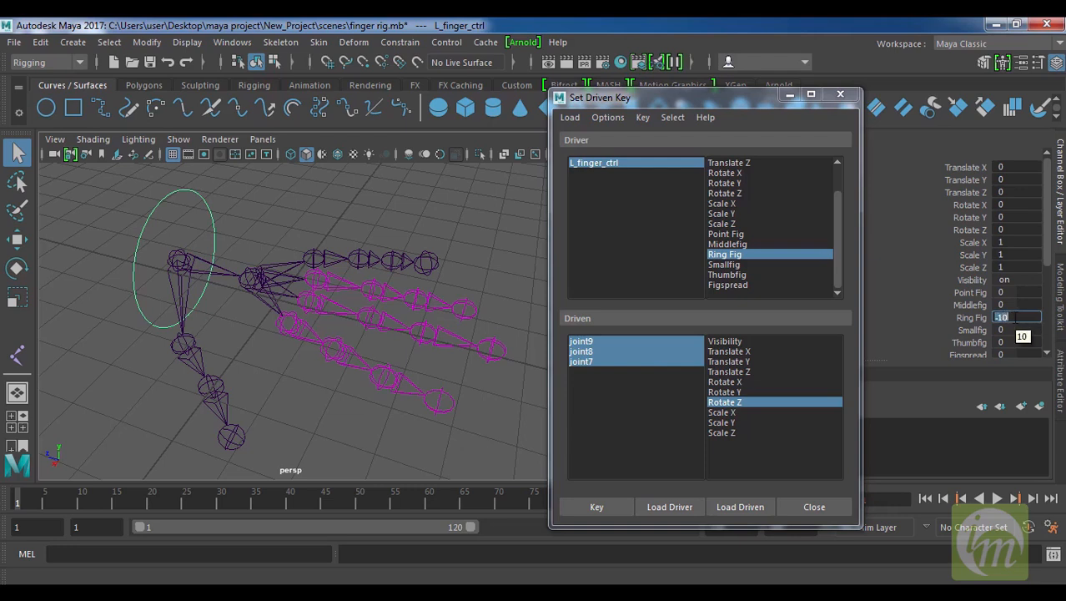
pyautogui.write('10')
pyautogui.click(612, 372)
pyautogui.click(611, 386)
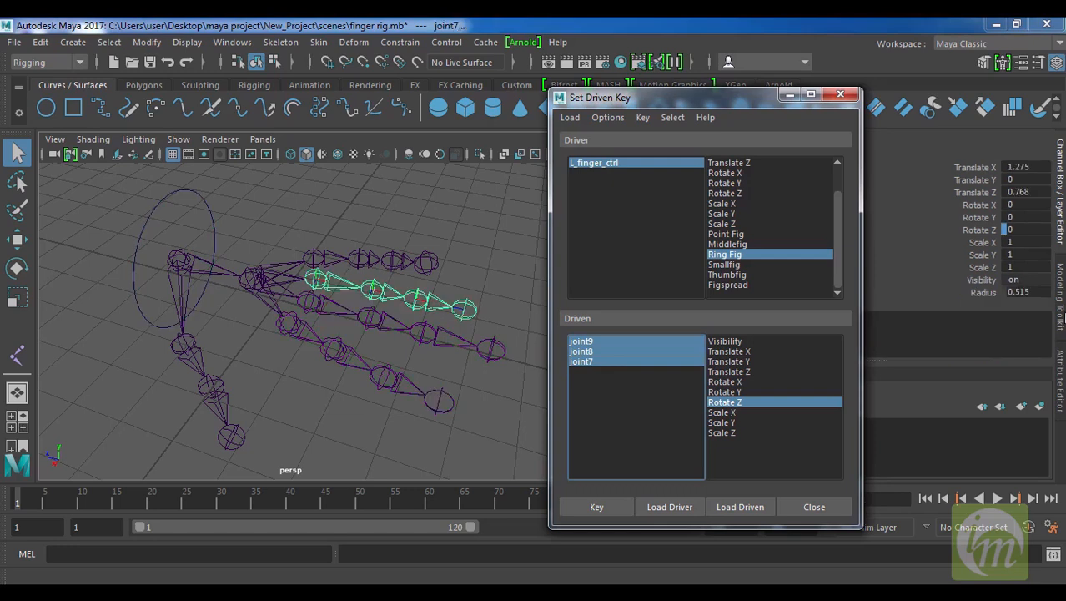
pyautogui.click(988, 227)
pyautogui.press('e')
pyautogui.moveTo(450, 239); pyautogui.dragTo(572, 277, button='middle')
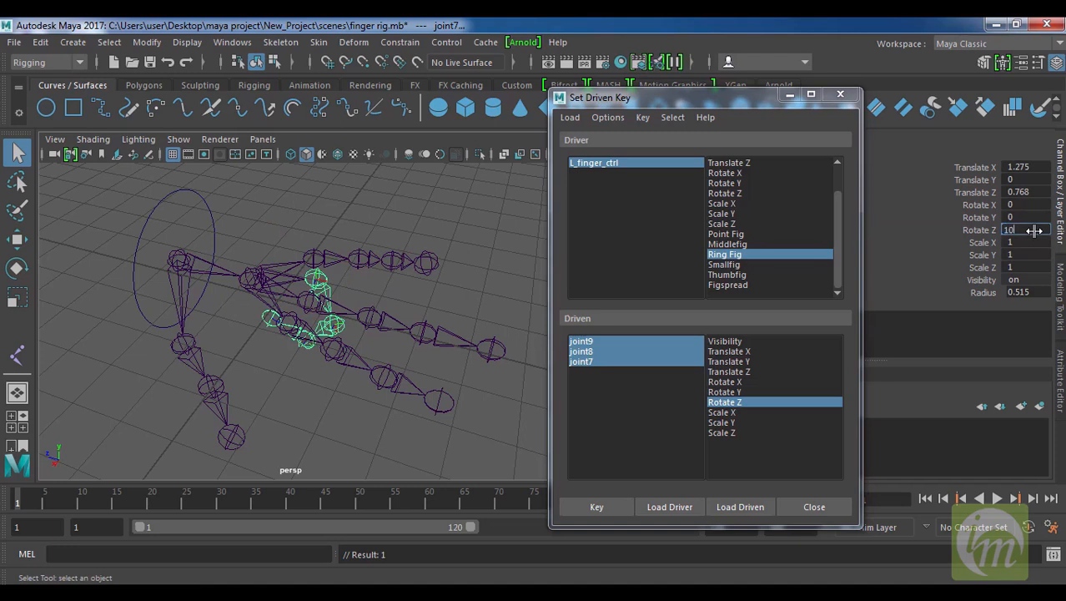
pyautogui.press('Return')
pyautogui.click(596, 507)
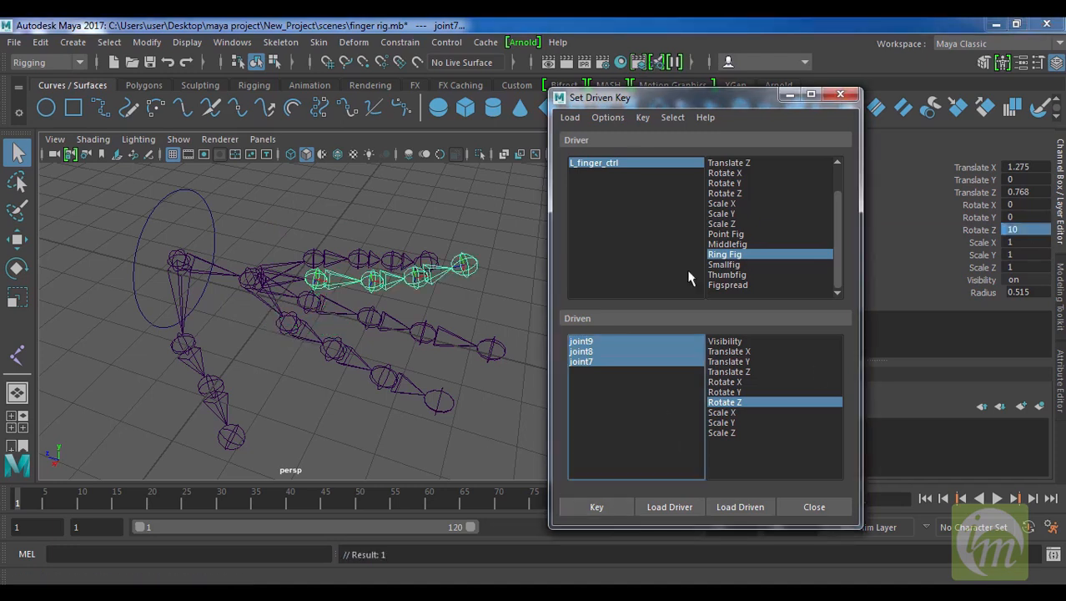
# Step: Set Ring Fig to 10 and Rotate Z of joint9, joint8 and joint7 to -68, keying the curled ring finger pose
pyautogui.click(615, 164)
pyautogui.click(1020, 317)
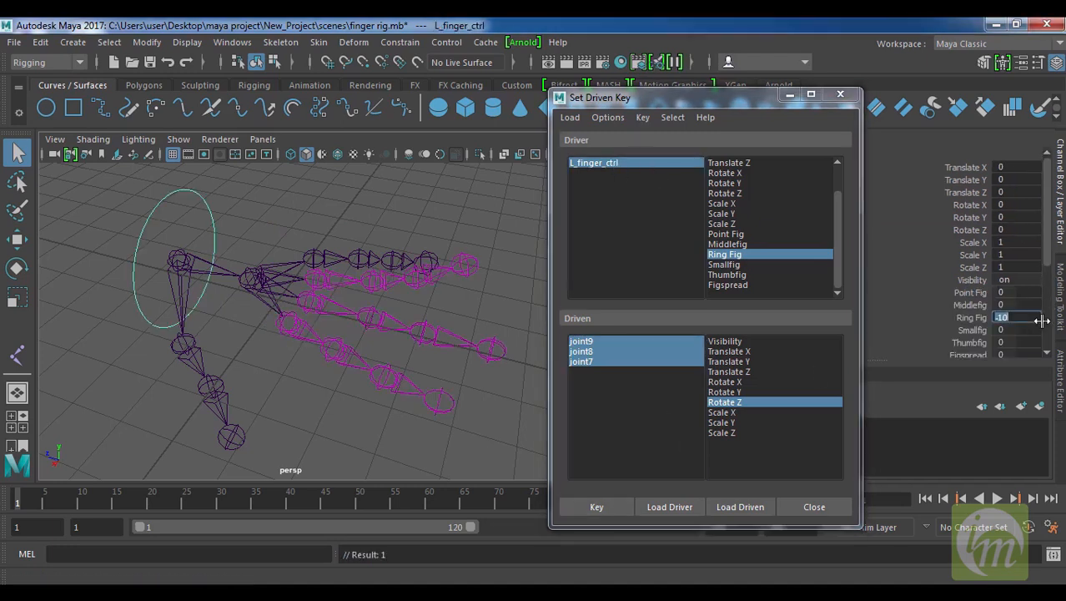
pyautogui.press('Return')
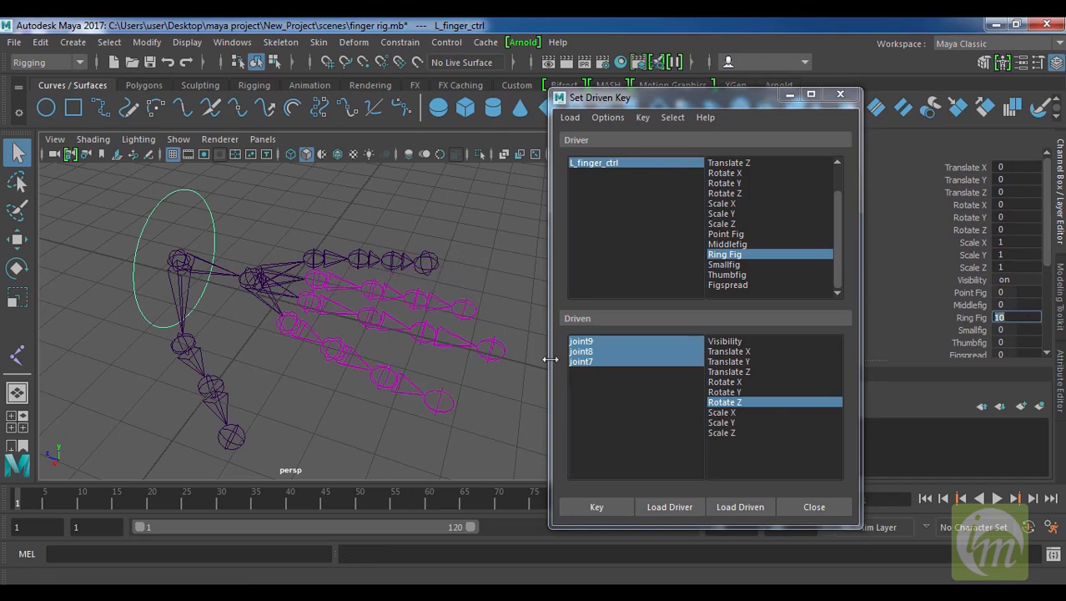
pyautogui.click(613, 378)
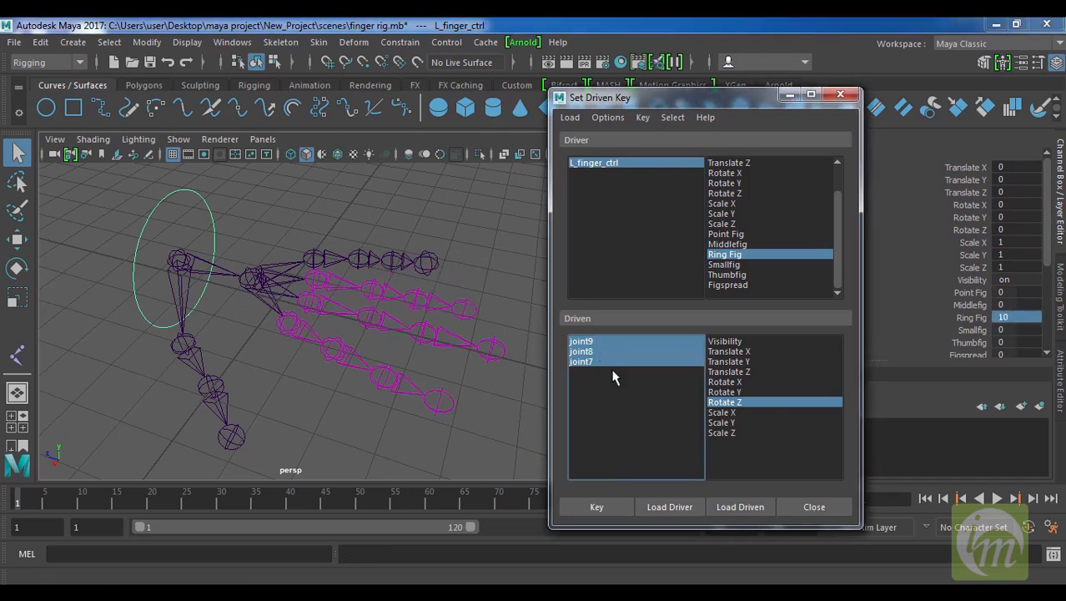
pyautogui.click(1026, 228)
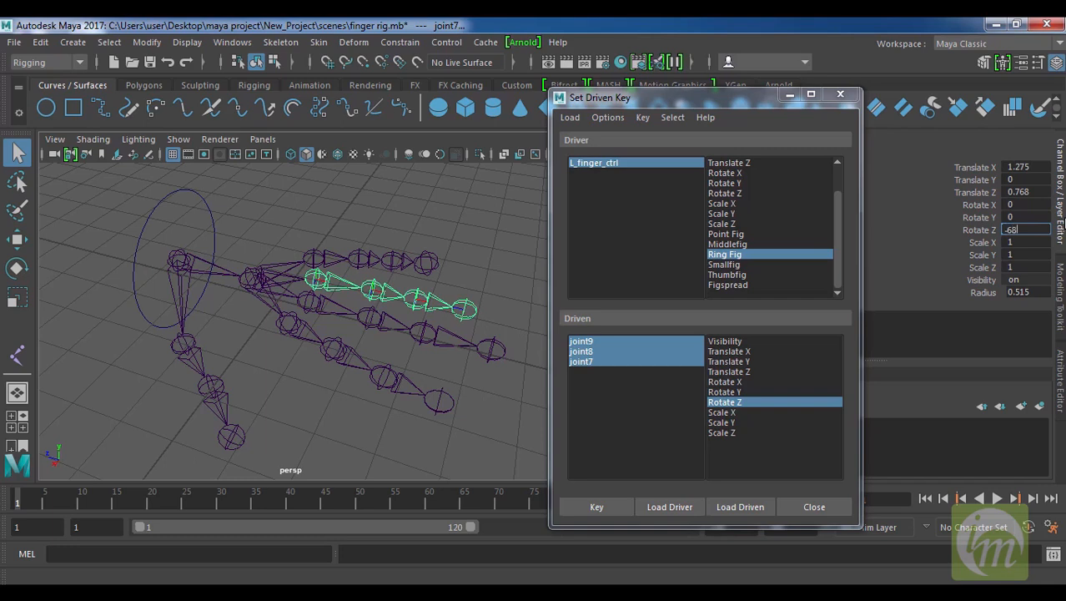
pyautogui.press('Return')
pyautogui.click(614, 506)
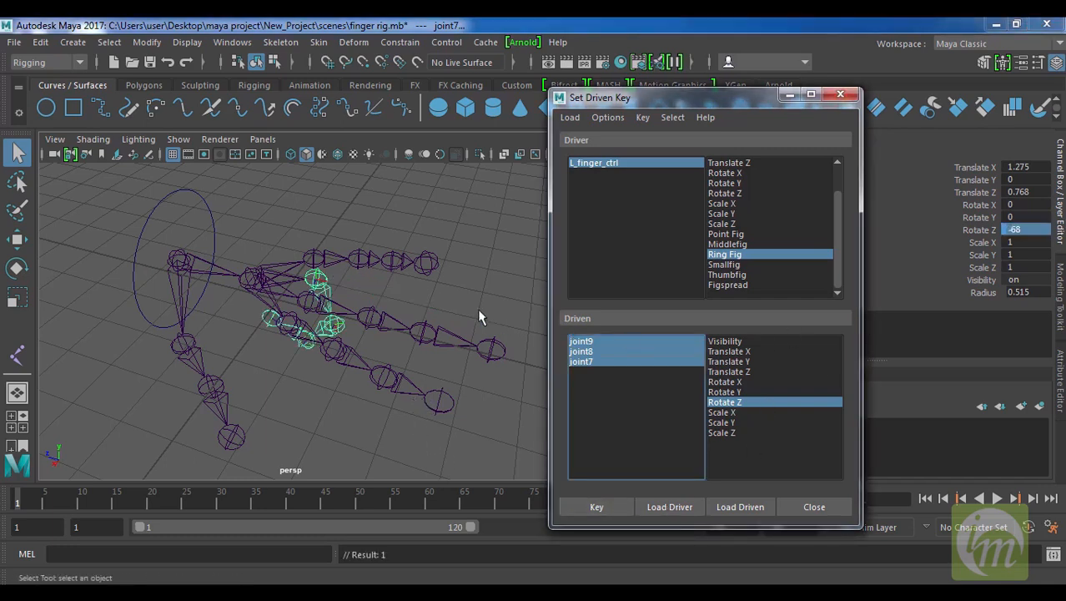
# Step: Return Ring Fig on L_finger_ctrl to 0 and key the ring finger joints in their straight pose
pyautogui.click(642, 162)
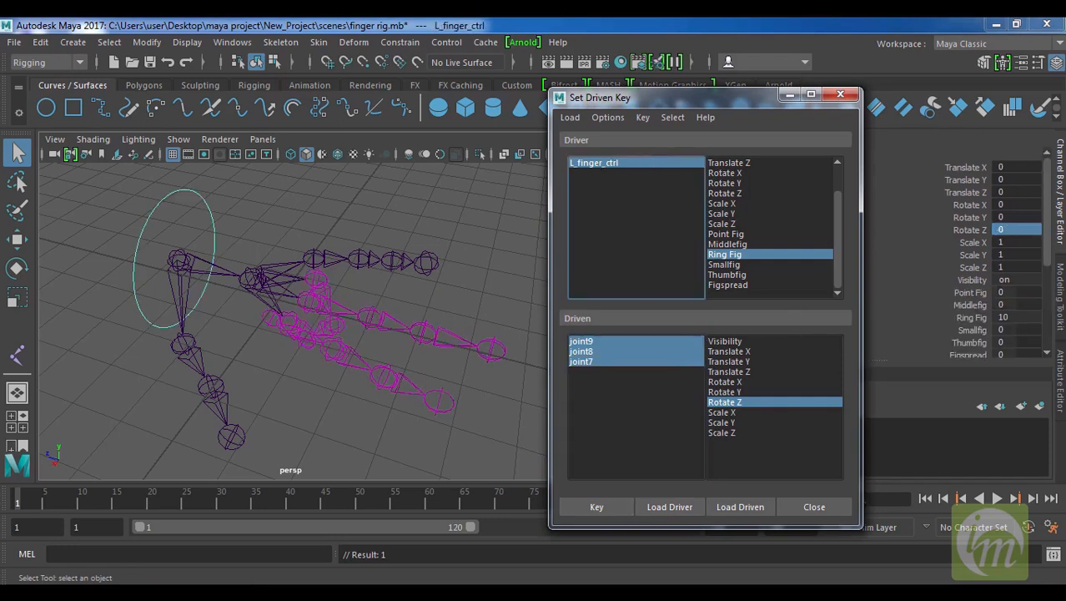
pyautogui.click(1009, 318)
pyautogui.press('Return')
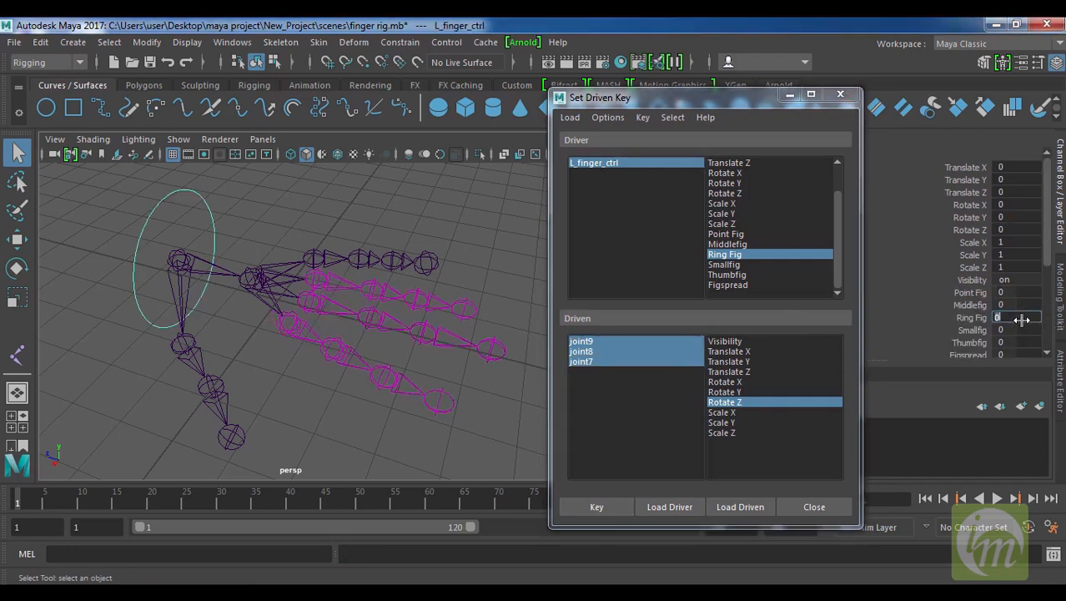
pyautogui.click(595, 507)
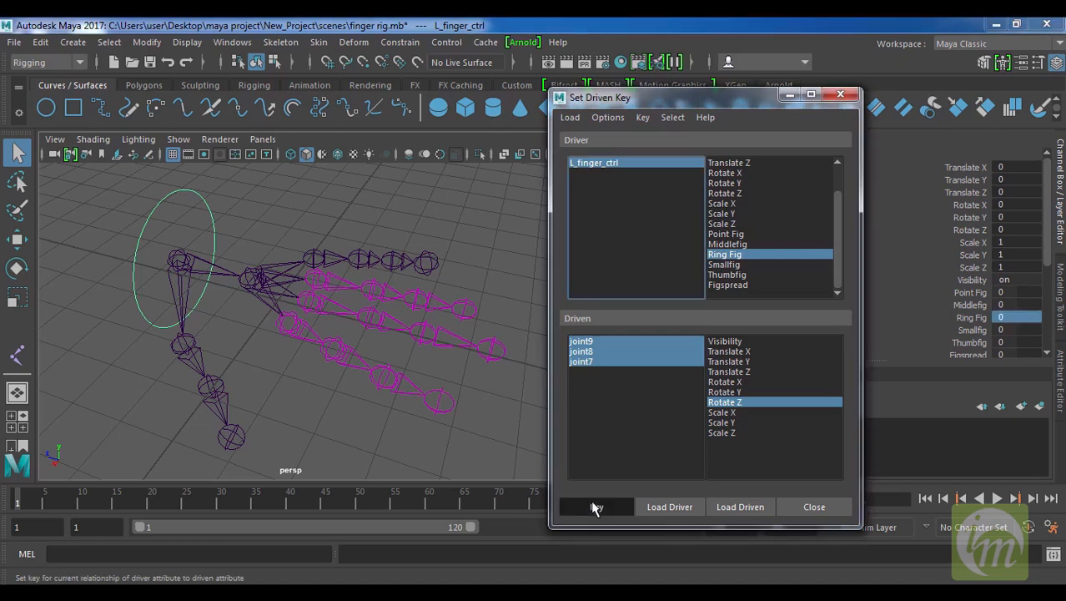
# Step: Test the finger motion by varying Middlefig, Point Fig and Ring Fig on L_finger_ctrl, and reset all three to 0
pyautogui.click(969, 304)
pyautogui.moveTo(468, 241); pyautogui.dragTo(369, 248, button='middle')
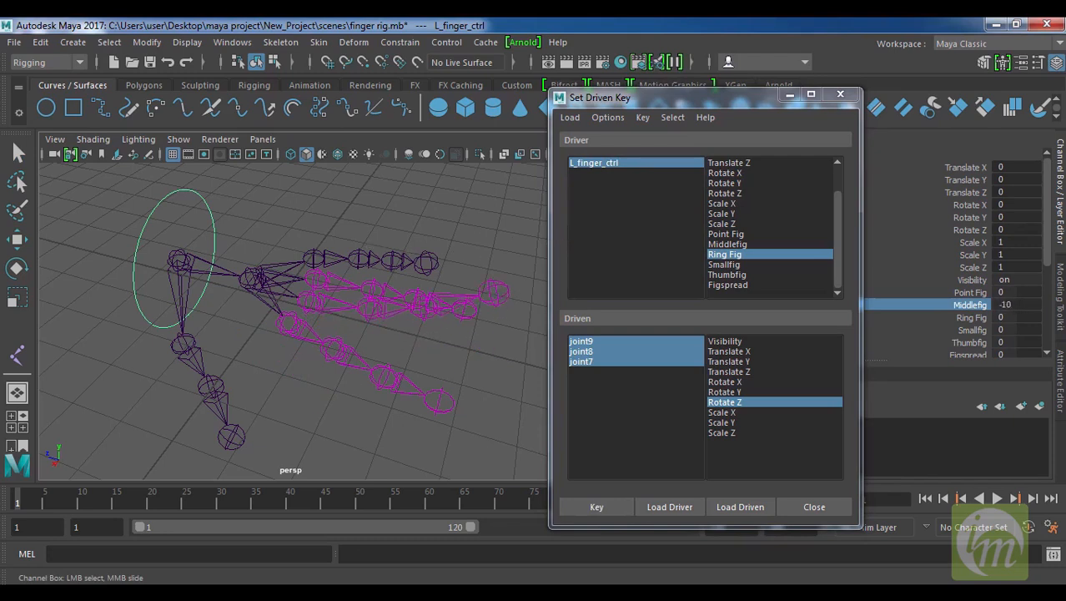
pyautogui.click(969, 292)
pyautogui.moveTo(571, 252); pyautogui.dragTo(425, 264, button='middle')
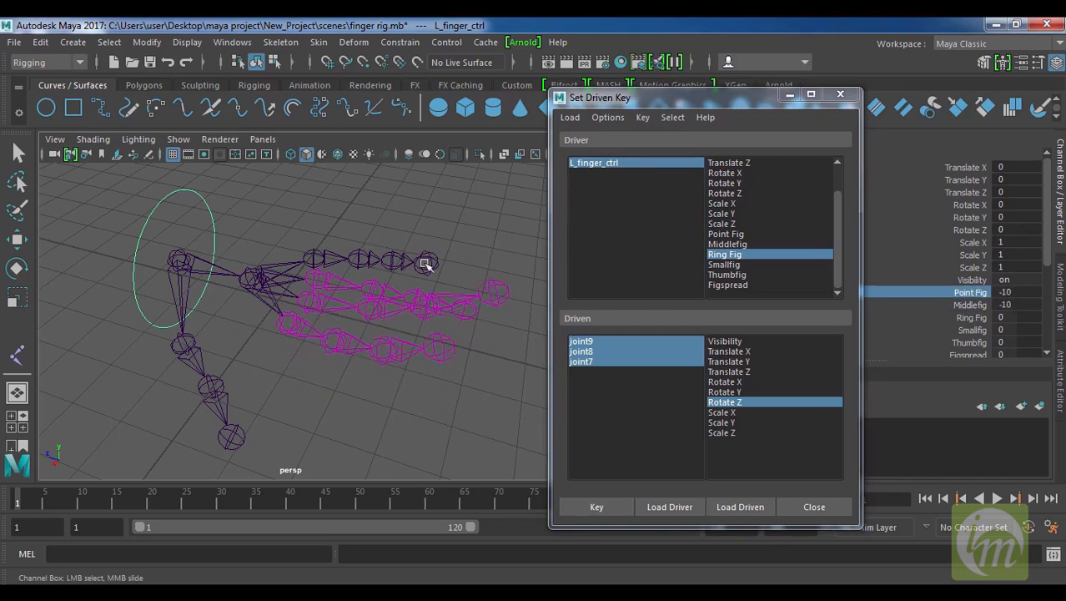
pyautogui.click(970, 317)
pyautogui.moveTo(568, 237); pyautogui.dragTo(304, 222, button='middle')
pyautogui.moveTo(1006, 292); pyautogui.dragTo(1016, 314)
pyautogui.write('0')
pyautogui.press('Return')
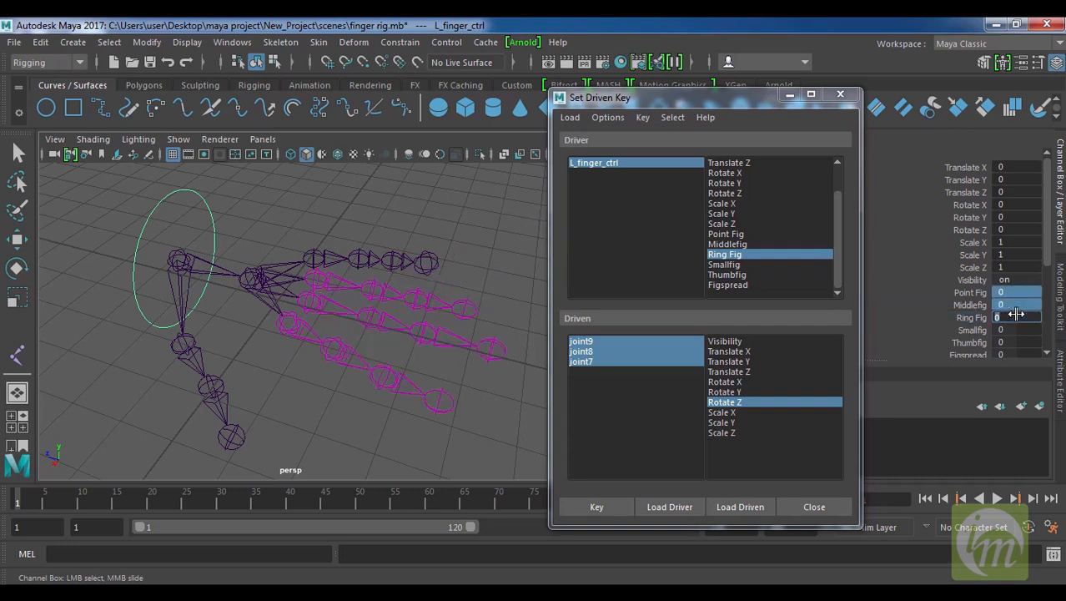
# Step: Load joint5, joint4 and joint3 as driven, pair their Rotate Z with L_finger_ctrl's Smallfig, and key the straight small finger pose
pyautogui.press('q')
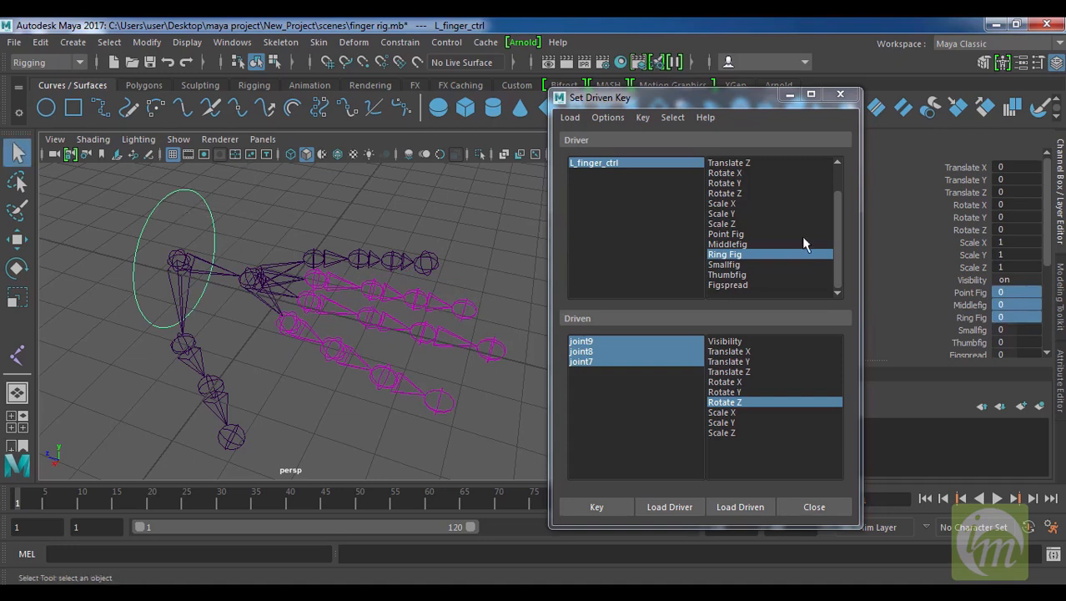
pyautogui.click(406, 260)
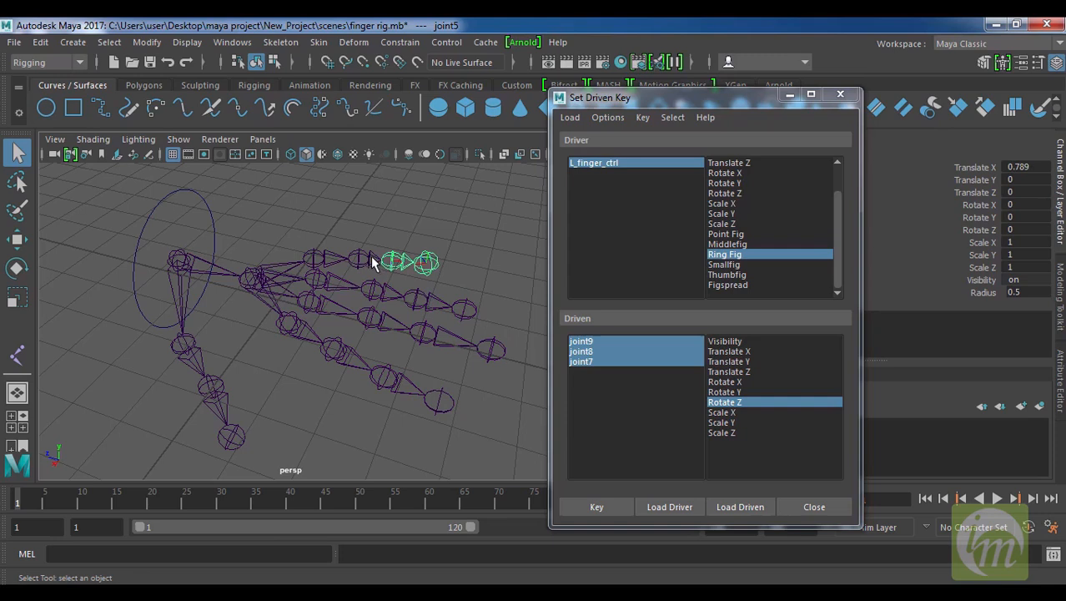
pyautogui.click(340, 260)
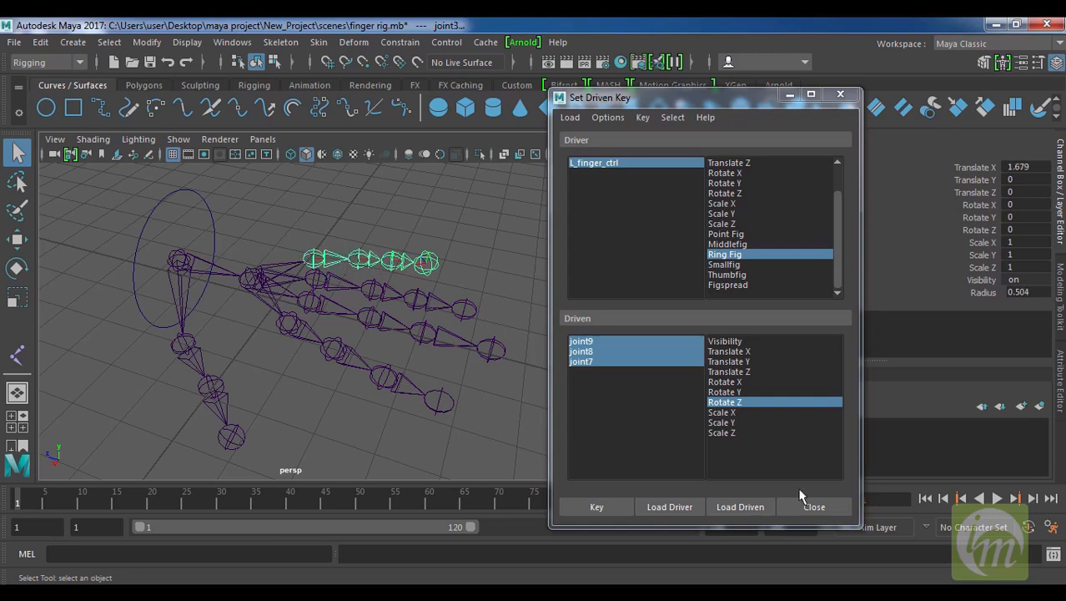
pyautogui.click(742, 507)
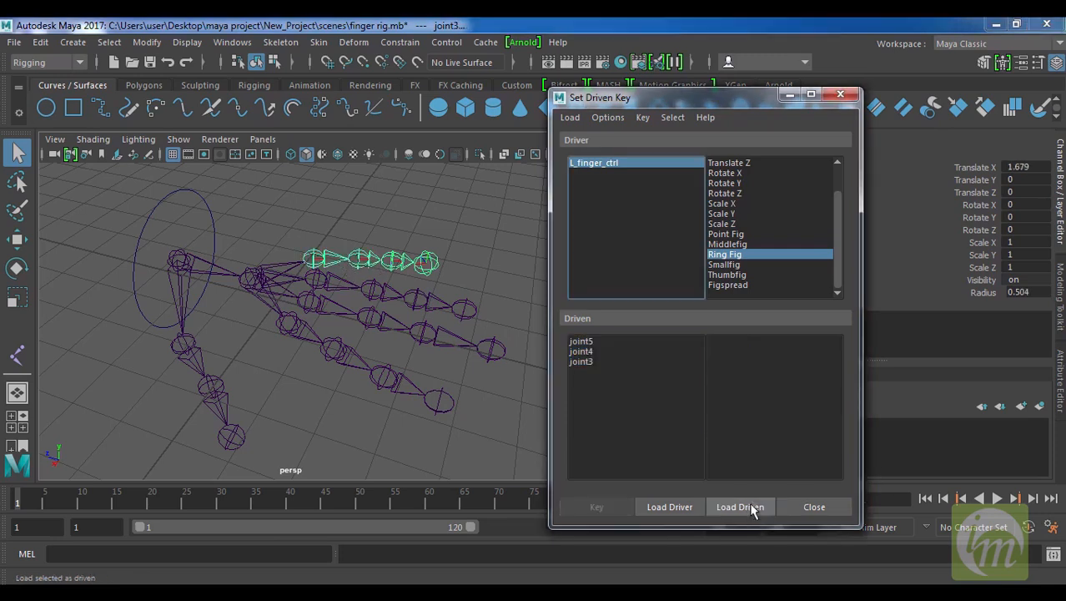
pyautogui.click(740, 265)
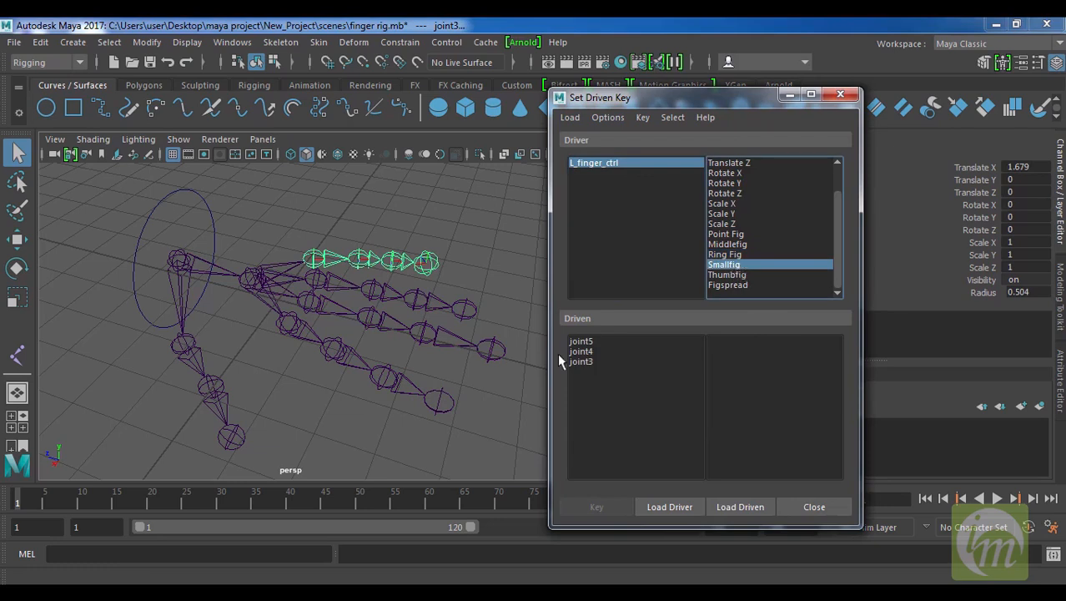
pyautogui.moveTo(582, 342); pyautogui.dragTo(591, 369)
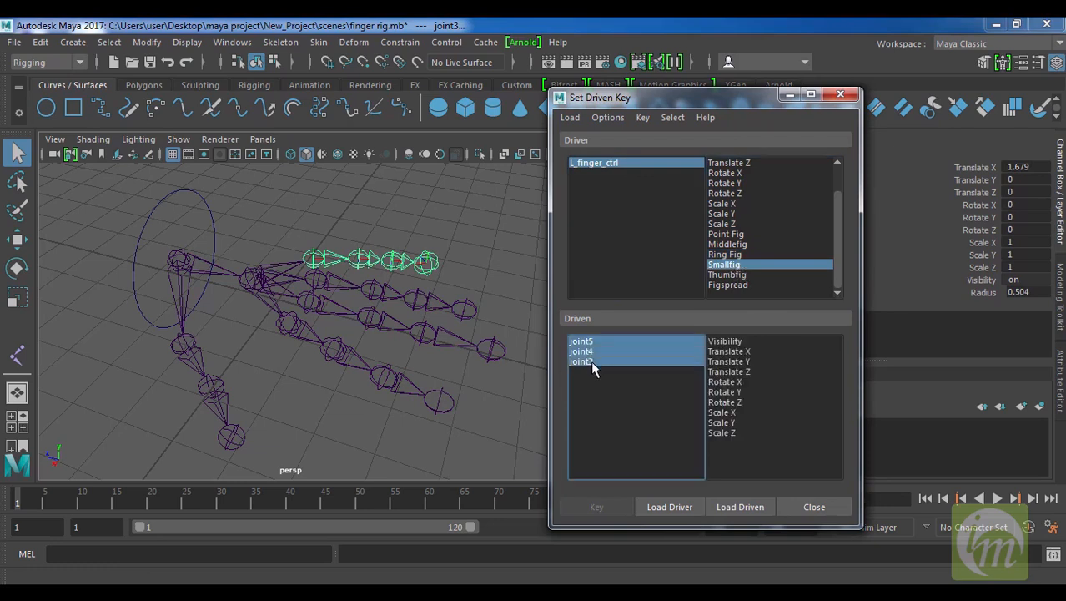
pyautogui.click(723, 403)
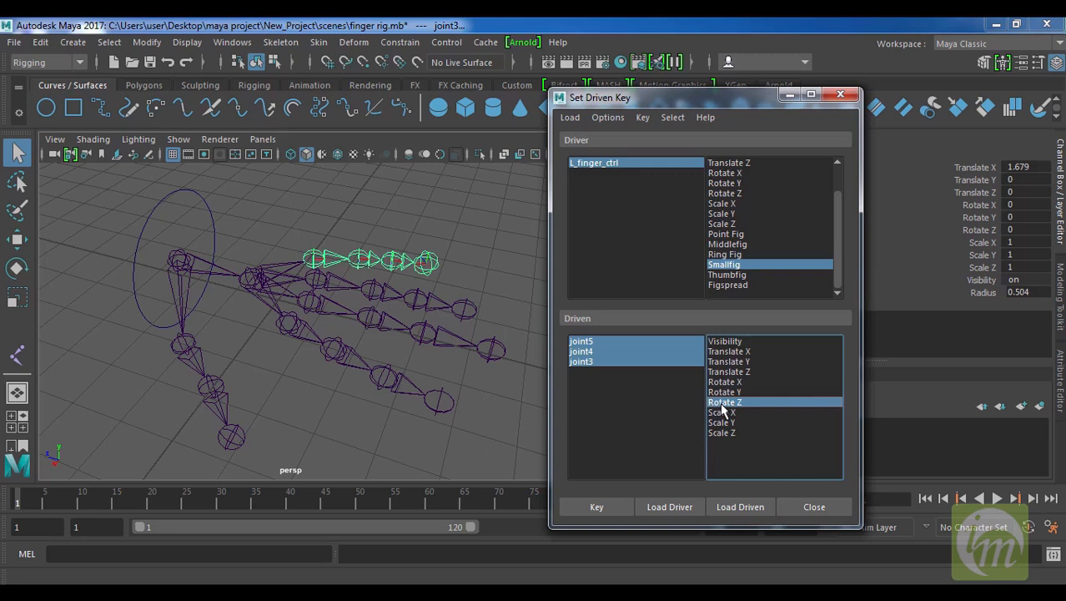
pyautogui.click(618, 506)
# Step: Set Smallfig on L_finger_ctrl to -10 and Rotate Z of joint5, joint4 and joint3 to 10, keying the raised small finger pose
pyautogui.click(591, 165)
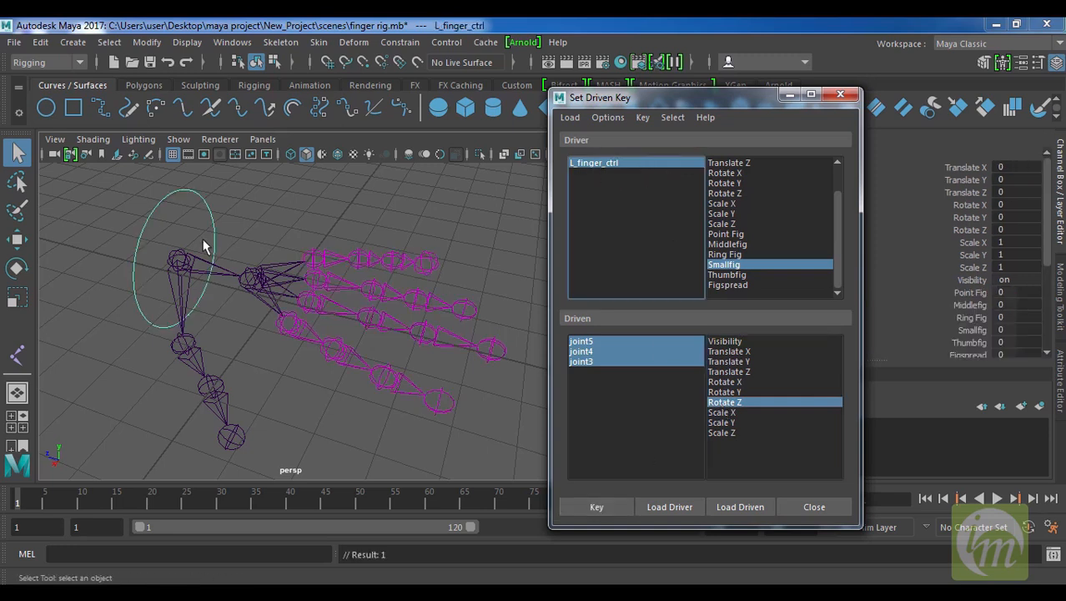
pyautogui.doubleClick(1018, 330)
pyautogui.press('Return')
pyautogui.click(606, 365)
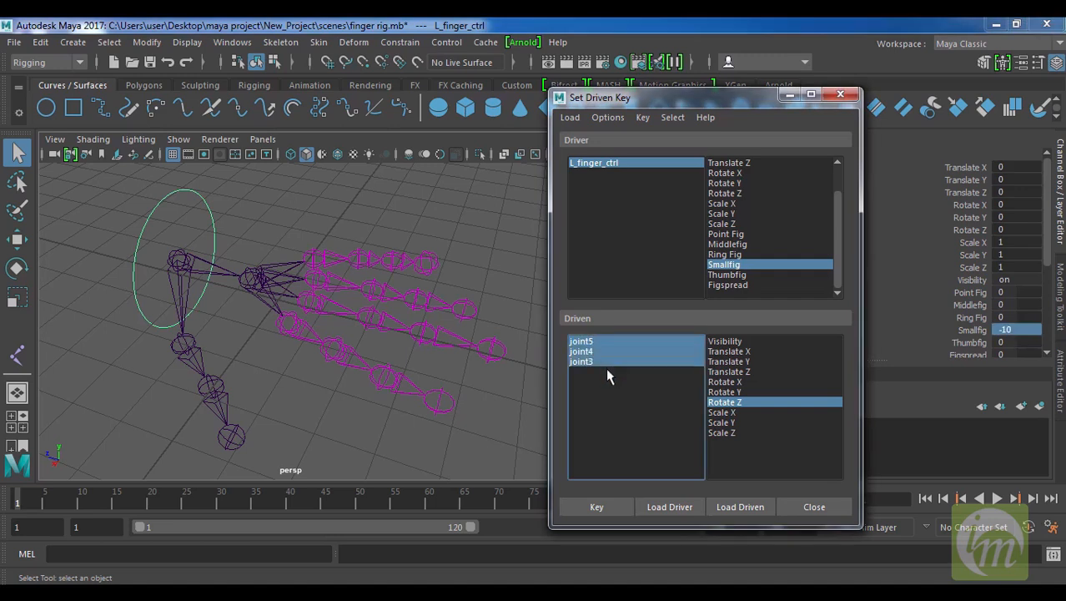
pyautogui.click(1022, 229)
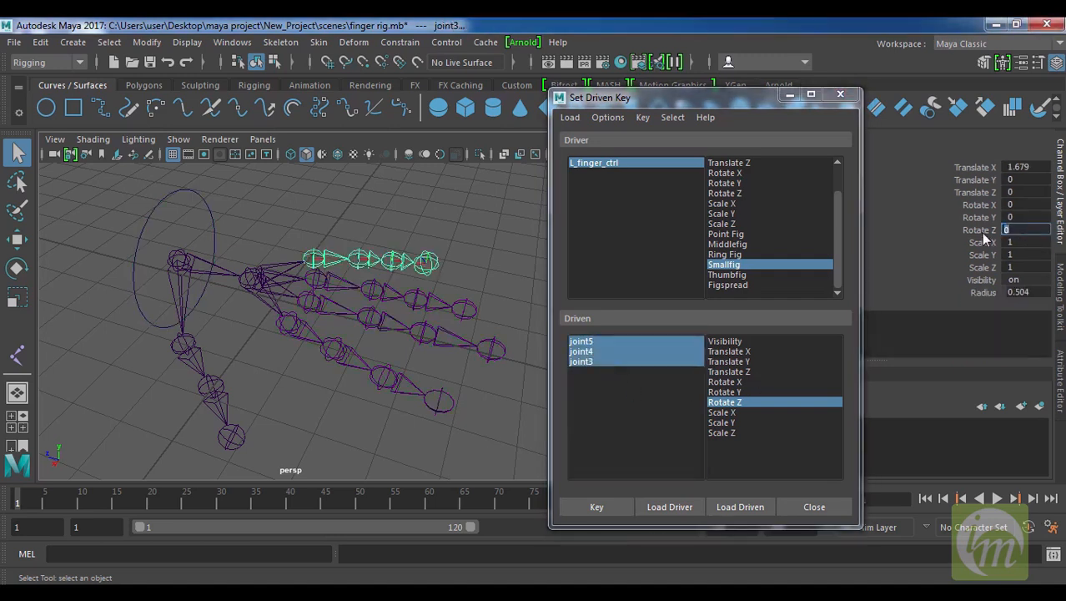
pyautogui.press('Return')
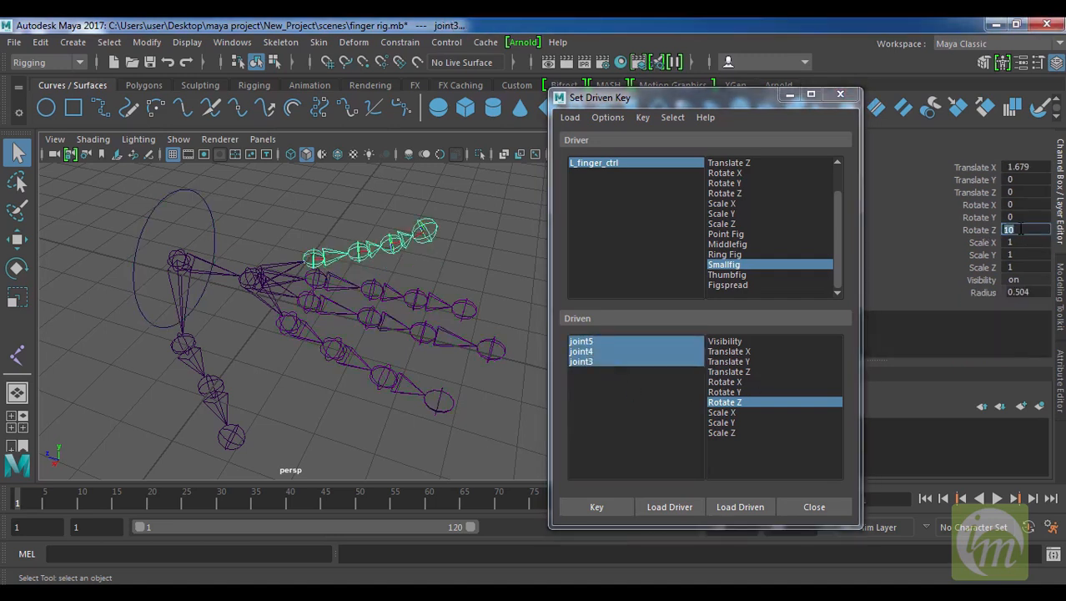
pyautogui.click(595, 506)
# Step: Set Smallfig to 10 and Rotate Z of joint5, joint4 and joint3 to -60, keying the curled small finger pose
pyautogui.click(191, 217)
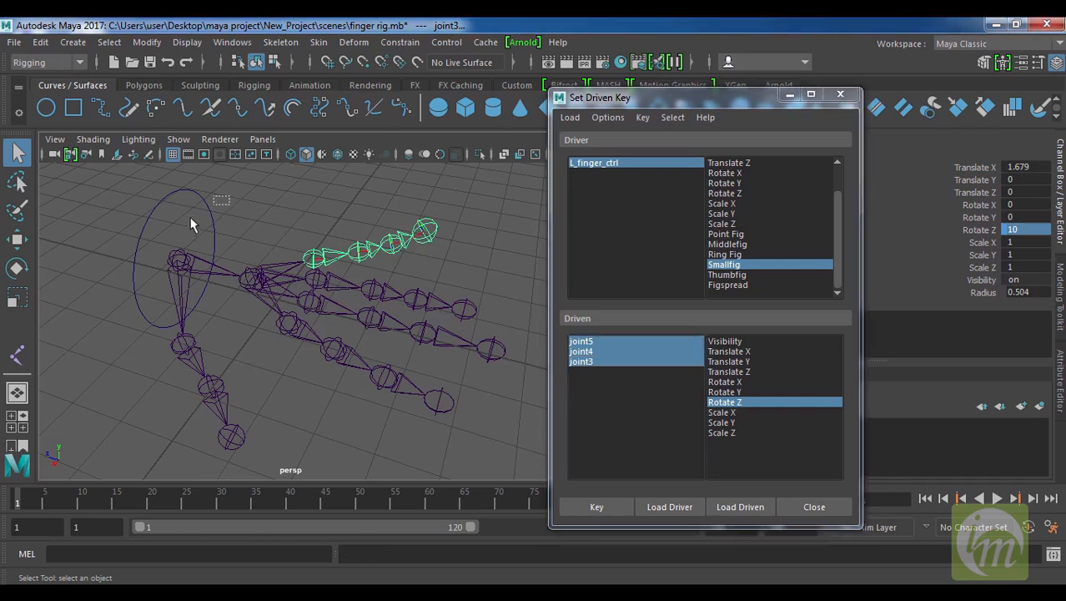
pyautogui.click(1011, 329)
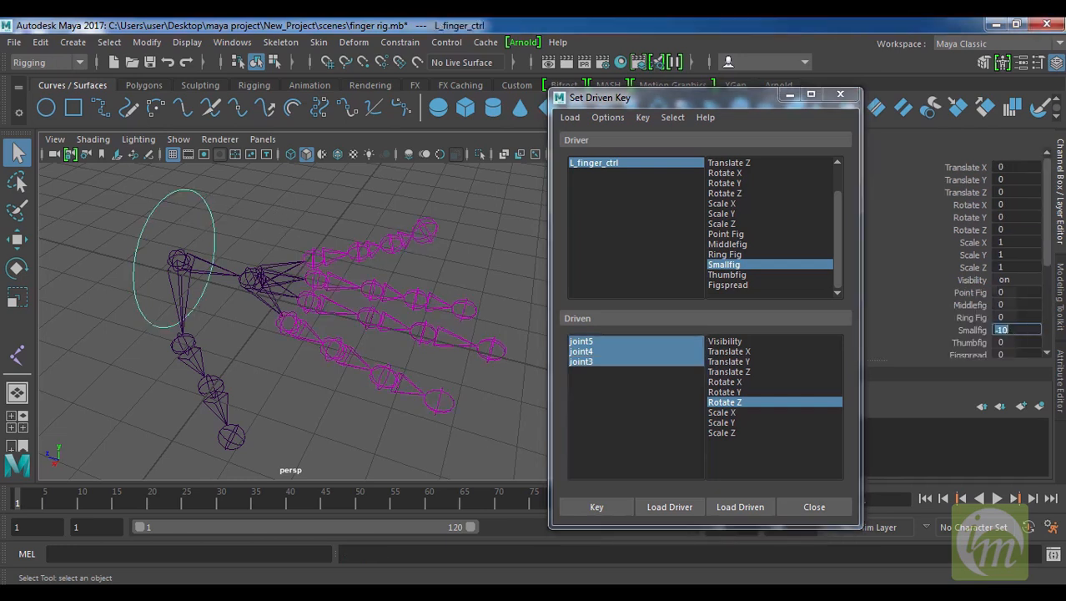
pyautogui.write('10')
pyautogui.press('Return')
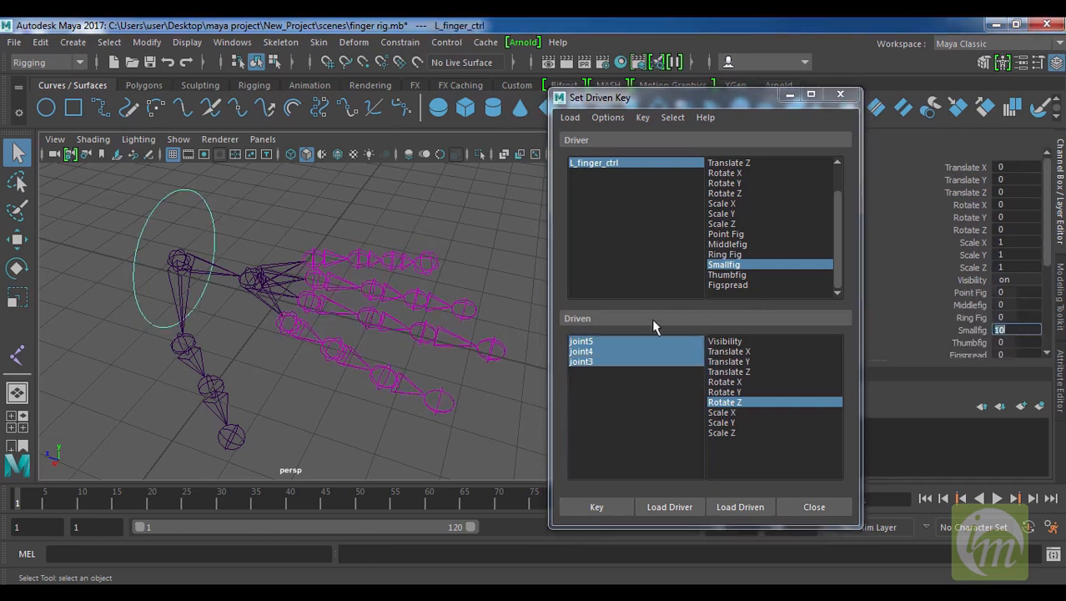
pyautogui.moveTo(588, 348); pyautogui.dragTo(584, 364)
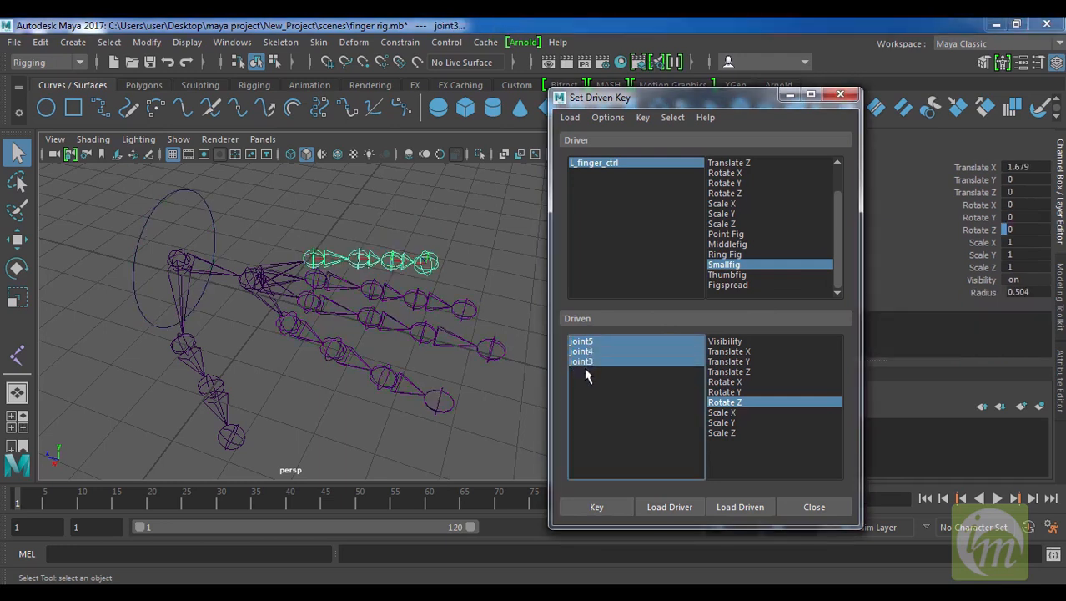
pyautogui.click(1015, 229)
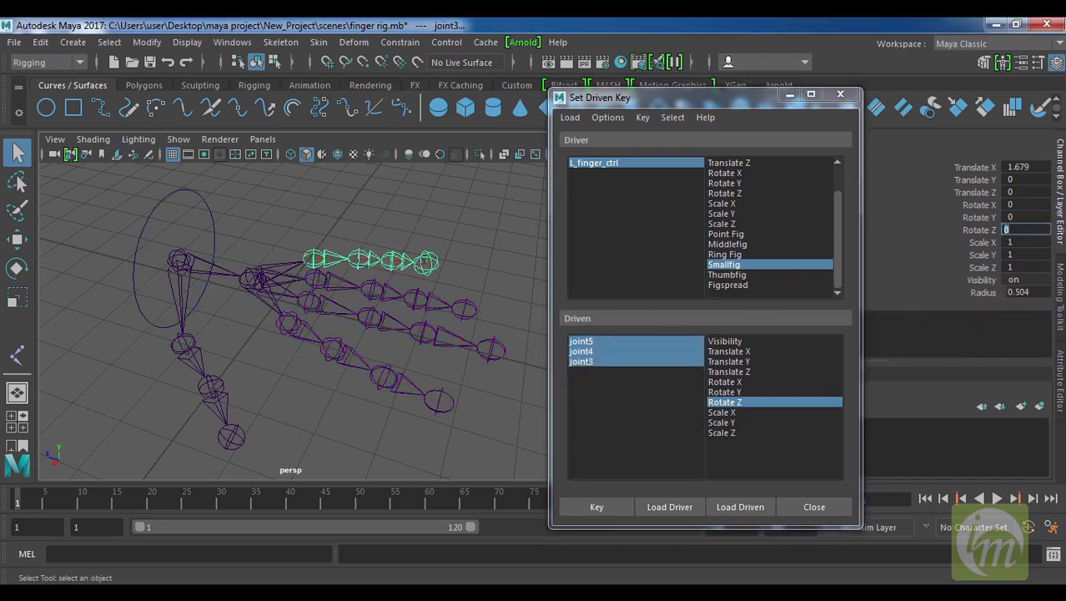
pyautogui.write('-60')
pyautogui.press('Return')
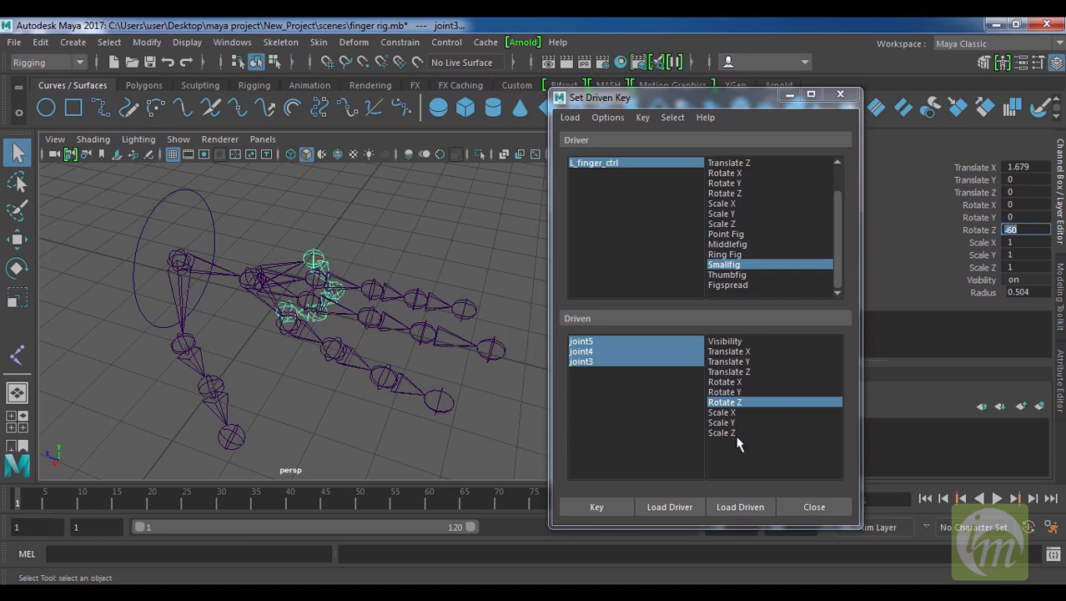
pyautogui.click(597, 506)
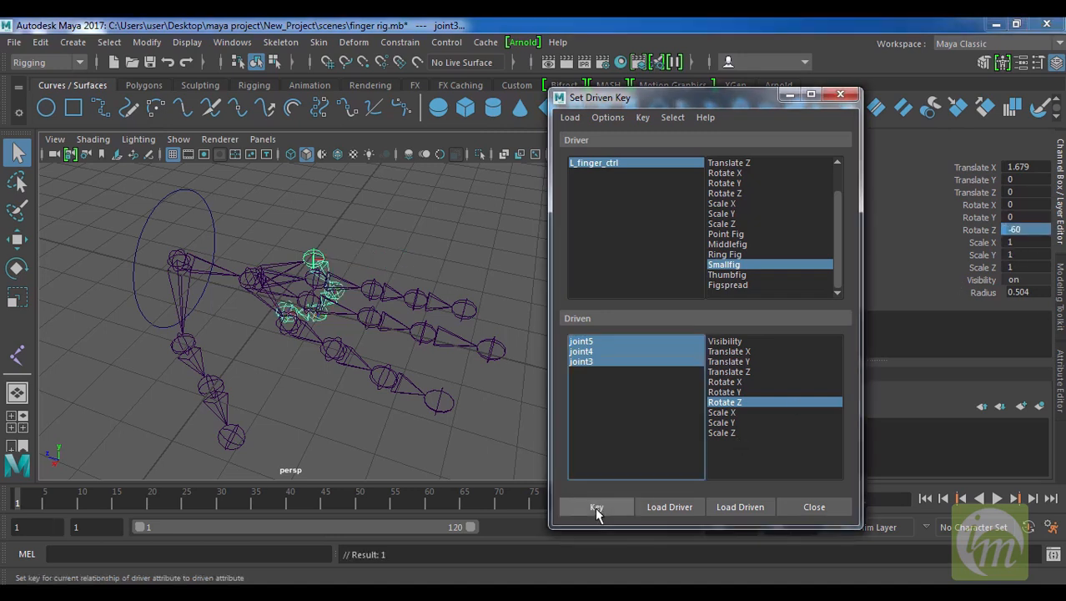
# Step: Return Smallfig on L_finger_ctrl to 0 and key the small finger joints in their straight pose
pyautogui.click(626, 165)
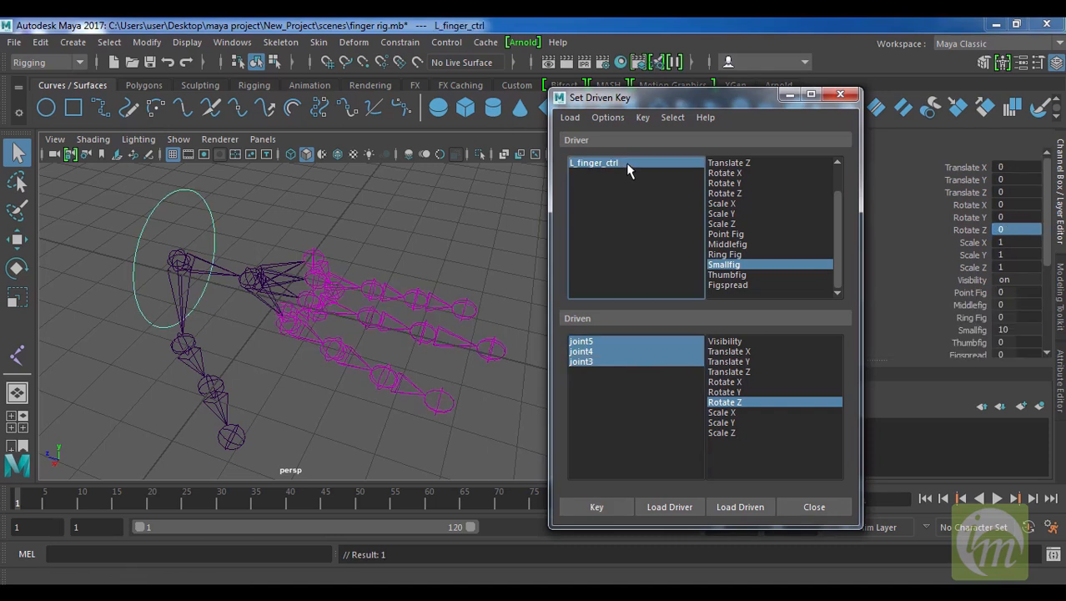
pyautogui.doubleClick(1003, 330)
pyautogui.write('0')
pyautogui.press('Return')
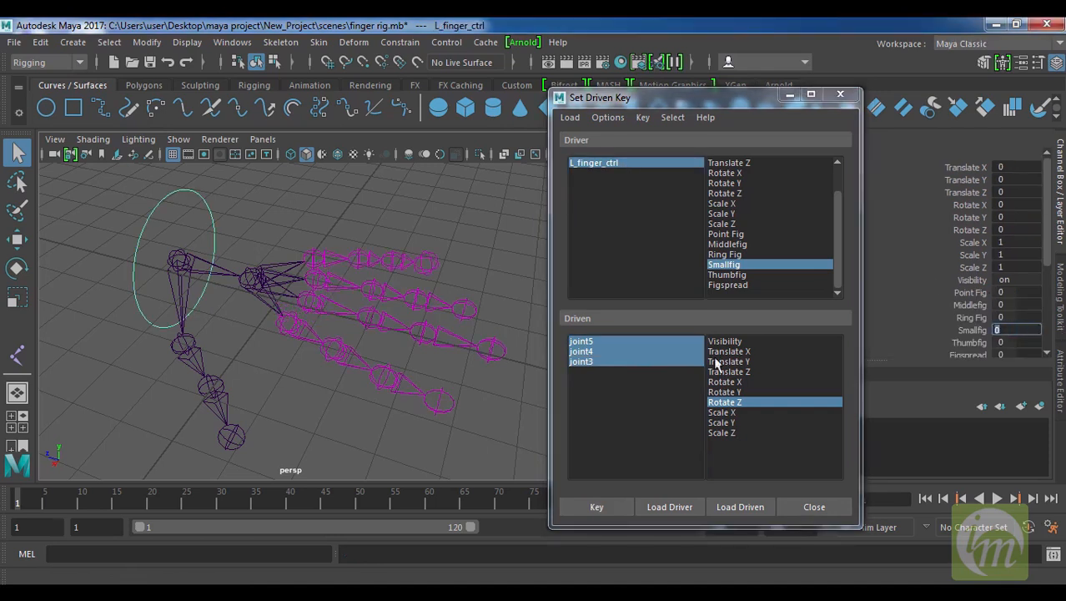
pyautogui.click(595, 507)
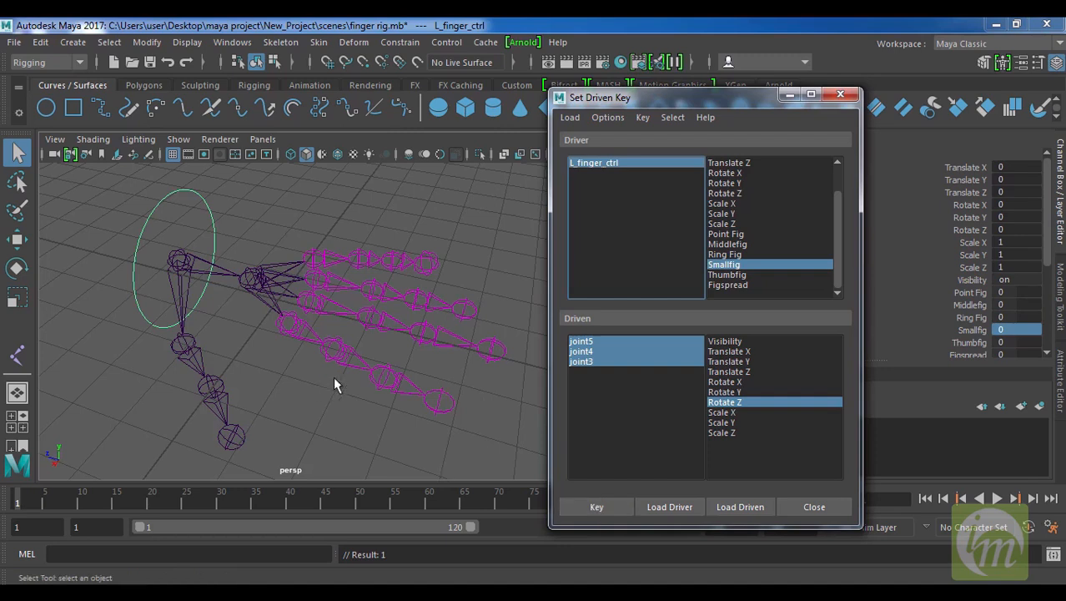
# Step: Load thumb joints joint20 and joint19 as driven, pair their Rotate X, Y and Z with Thumbfig, and key the rest pose
pyautogui.keyDown('alt'); pyautogui.moveTo(374, 316); pyautogui.dragTo(405, 371); pyautogui.keyUp('alt')
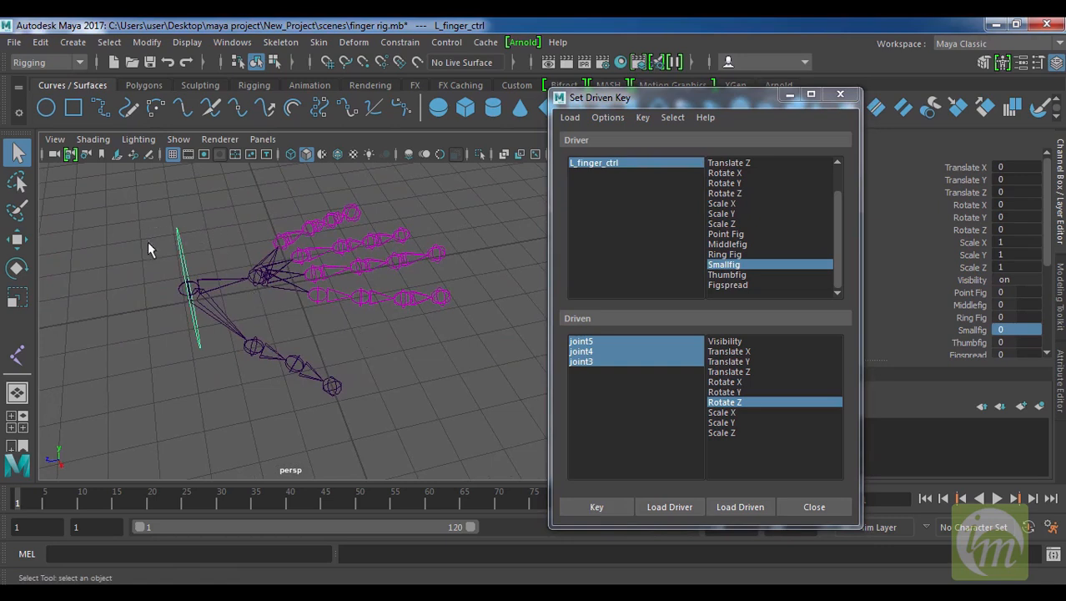
pyautogui.click(740, 276)
pyautogui.click(318, 372)
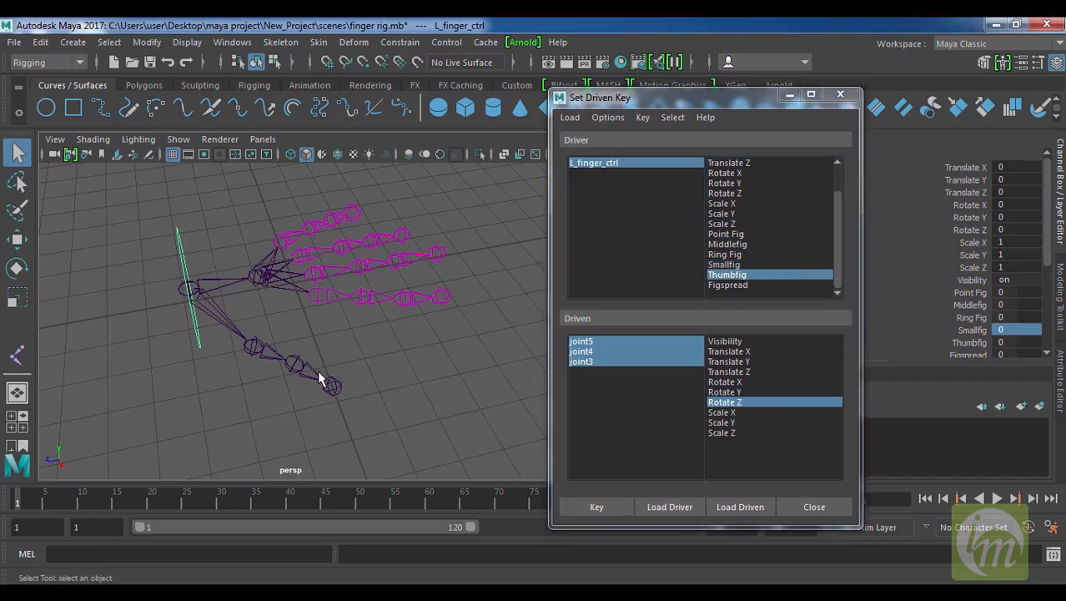
pyautogui.click(274, 356)
pyautogui.keyDown('alt'); pyautogui.moveTo(274, 355); pyautogui.dragTo(357, 334); pyautogui.keyUp('alt')
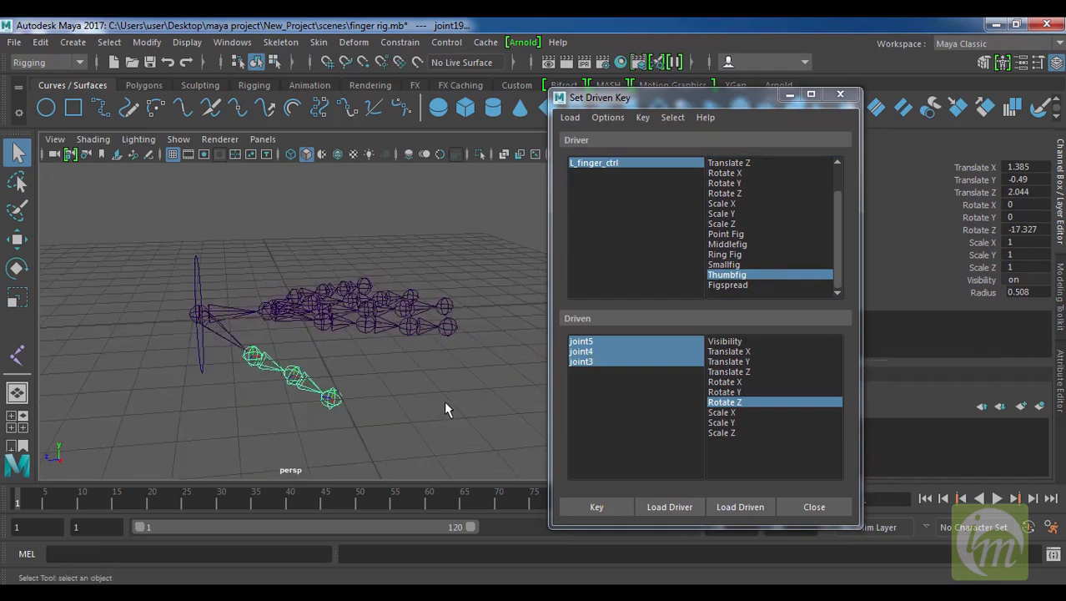
pyautogui.click(732, 505)
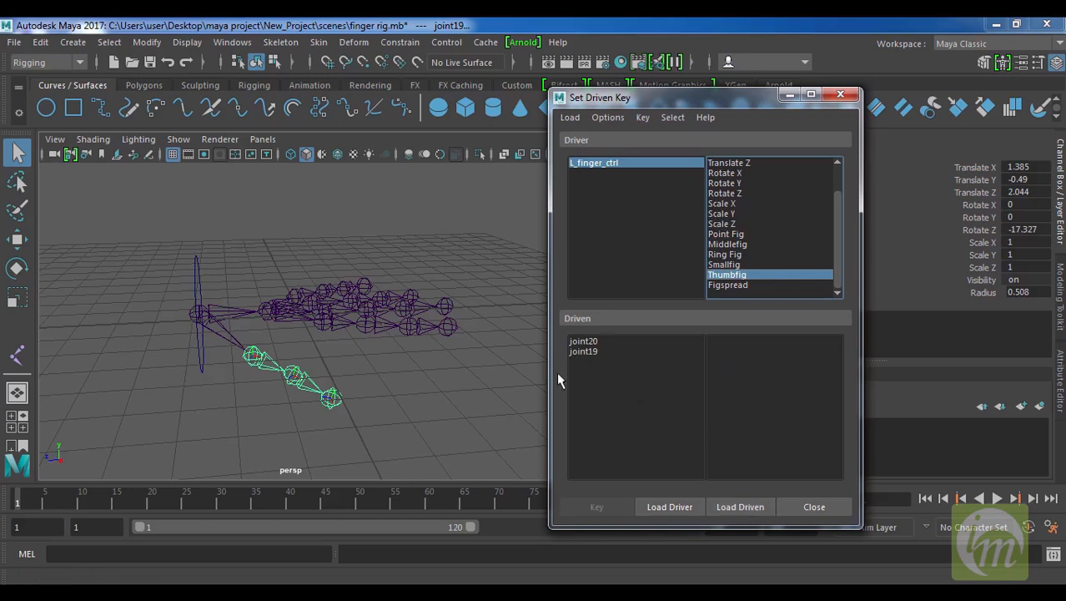
pyautogui.moveTo(599, 342); pyautogui.dragTo(603, 376)
pyautogui.moveTo(734, 379); pyautogui.dragTo(738, 412)
pyautogui.click(737, 411)
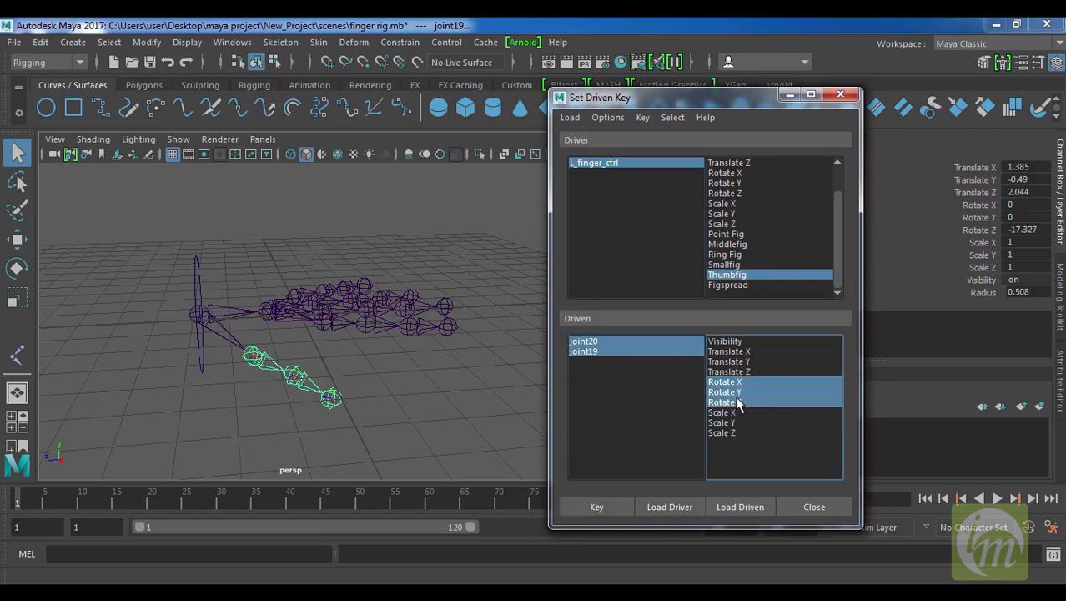
pyautogui.click(580, 506)
# Step: Set Thumbfig on L_finger_ctrl to -10
pyautogui.keyDown('alt'); pyautogui.moveTo(372, 396); pyautogui.dragTo(401, 409); pyautogui.keyUp('alt')
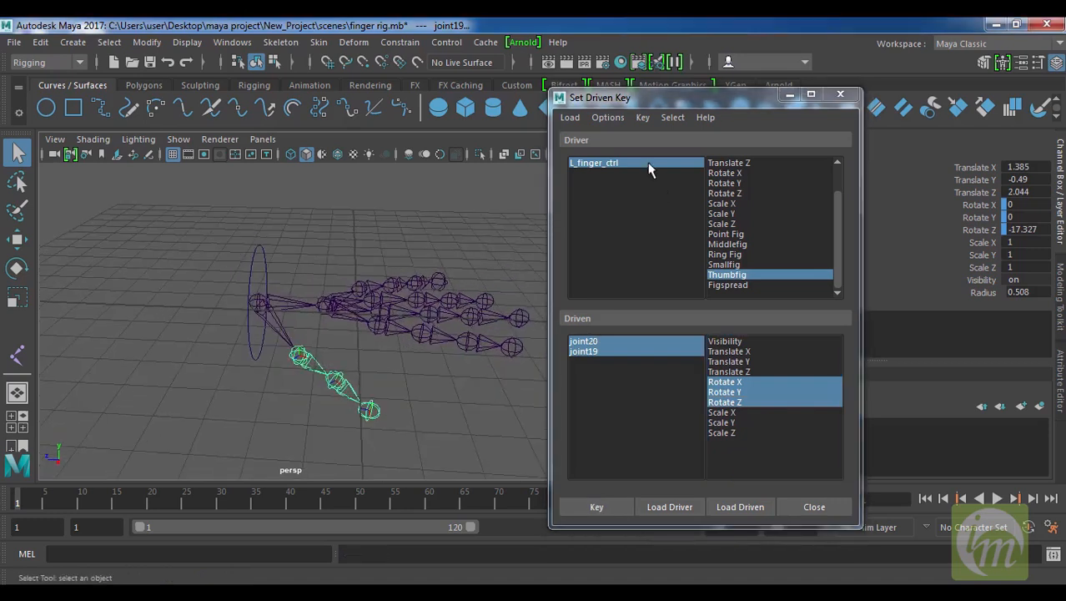
pyautogui.click(650, 167)
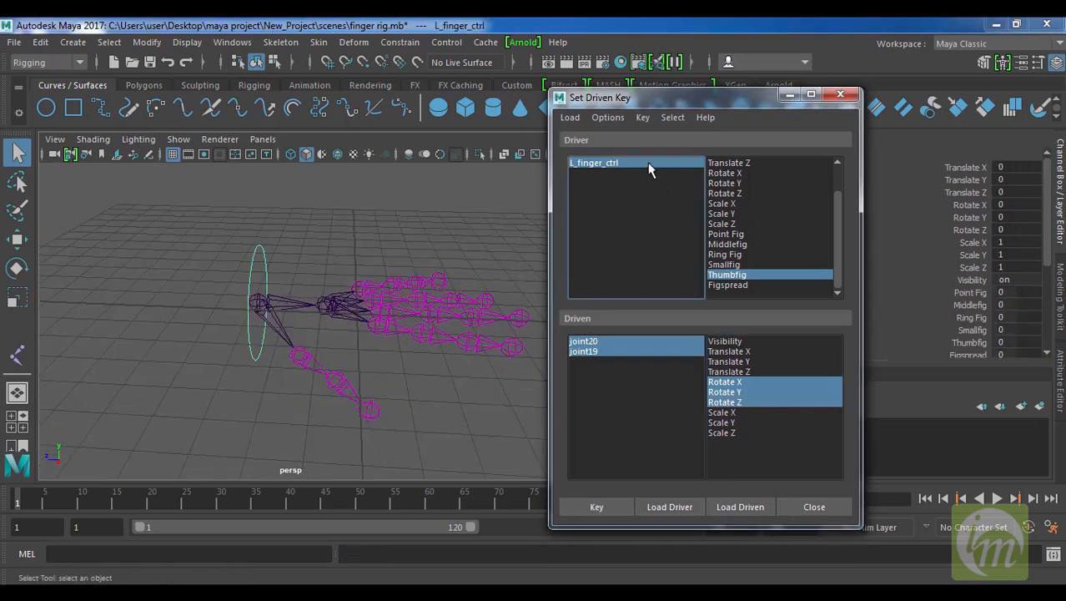
pyautogui.click(1016, 342)
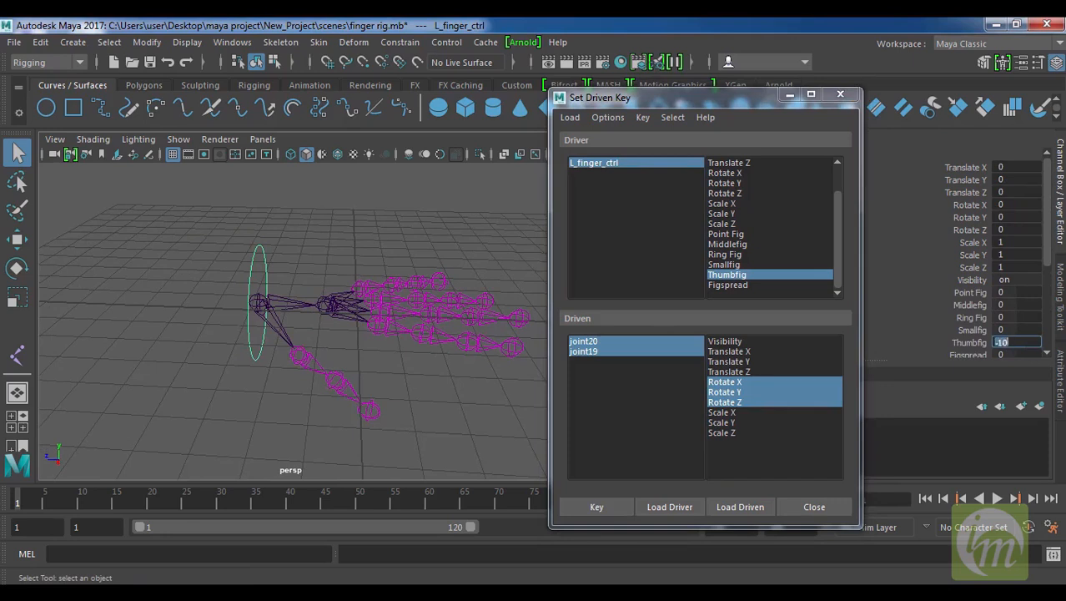
pyautogui.keyDown('alt'); pyautogui.moveTo(399, 345); pyautogui.dragTo(409, 353); pyautogui.keyUp('alt')
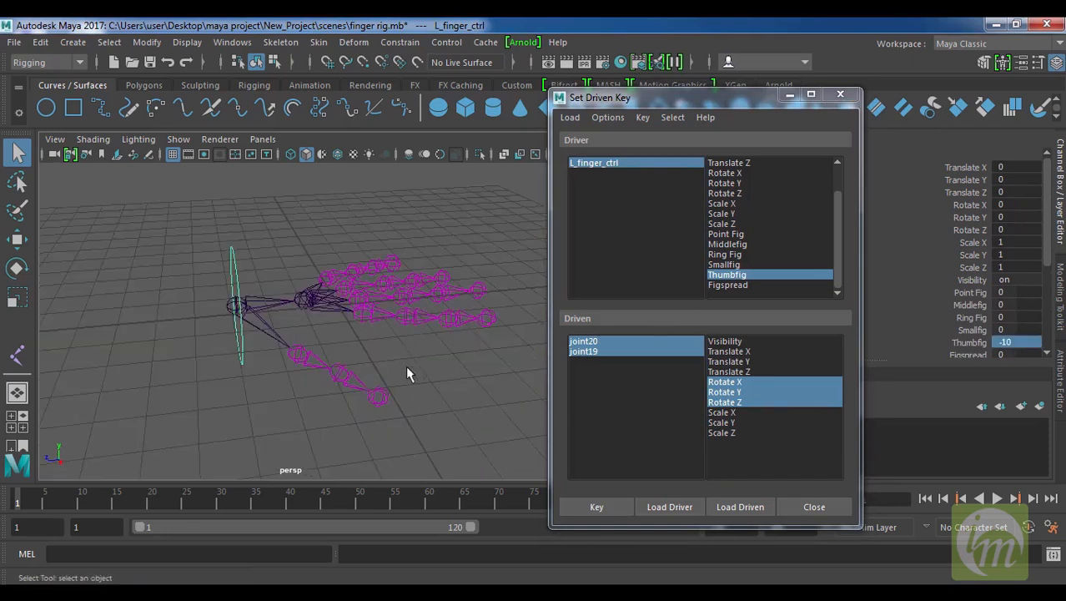
# Step: Rotate the thumb joints joint20 and joint19 to about -18.7 in Y and key the pose for Thumbfig at -10
pyautogui.click(610, 343)
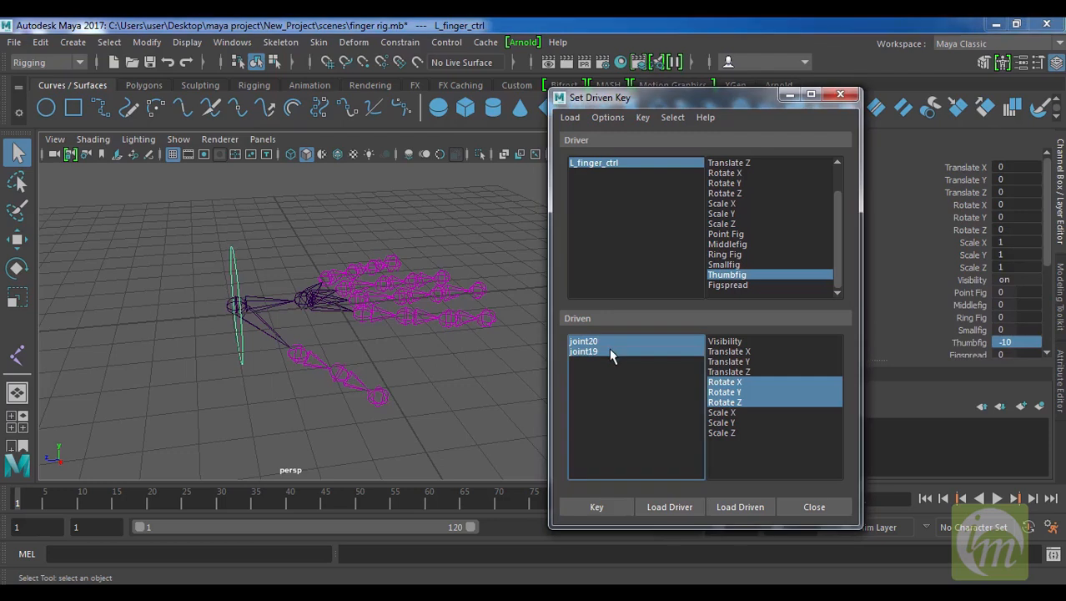
pyautogui.keyDown('alt'); pyautogui.moveTo(438, 351); pyautogui.dragTo(382, 385); pyautogui.keyUp('alt')
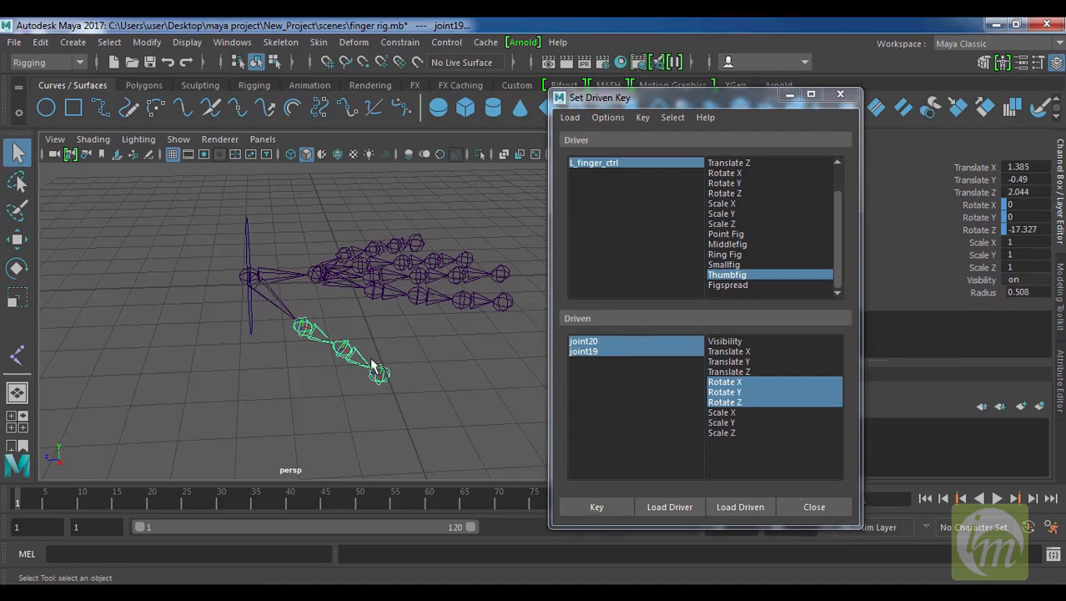
pyautogui.keyDown('alt'); pyautogui.moveTo(369, 370); pyautogui.dragTo(428, 321, button='middle'); pyautogui.keyUp('alt')
pyautogui.press('e')
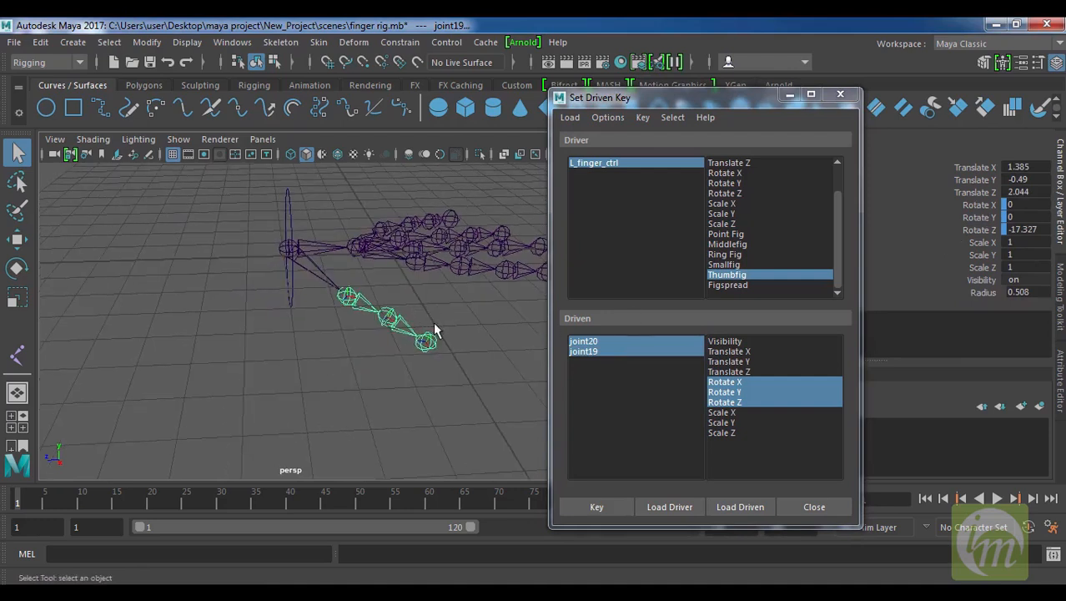
pyautogui.moveTo(379, 350); pyautogui.dragTo(334, 351)
pyautogui.keyDown('alt'); pyautogui.moveTo(477, 407); pyautogui.dragTo(367, 351); pyautogui.keyUp('alt')
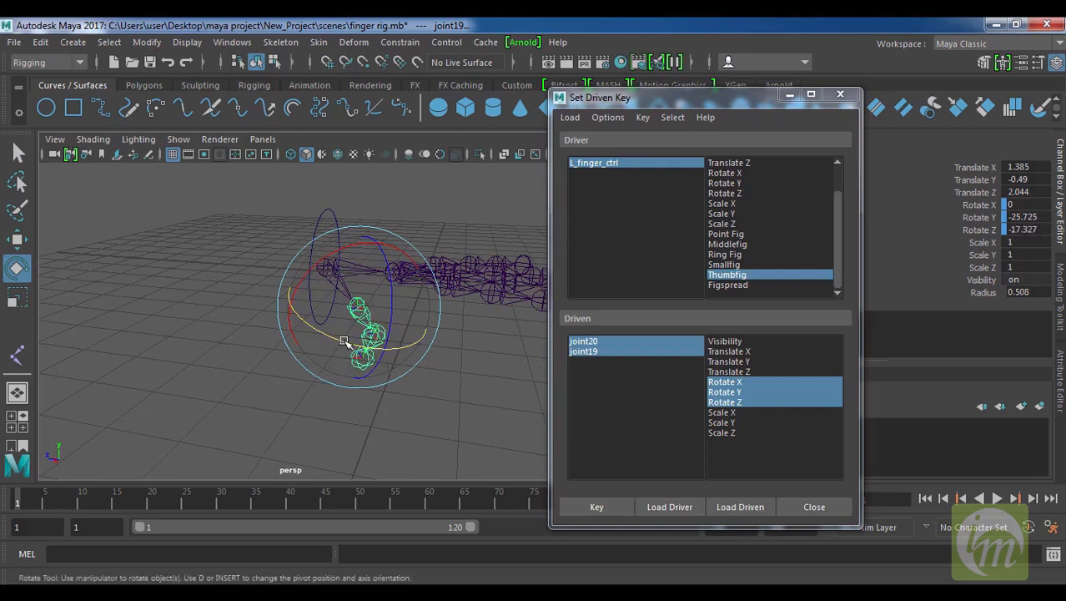
pyautogui.moveTo(352, 341); pyautogui.dragTo(353, 347)
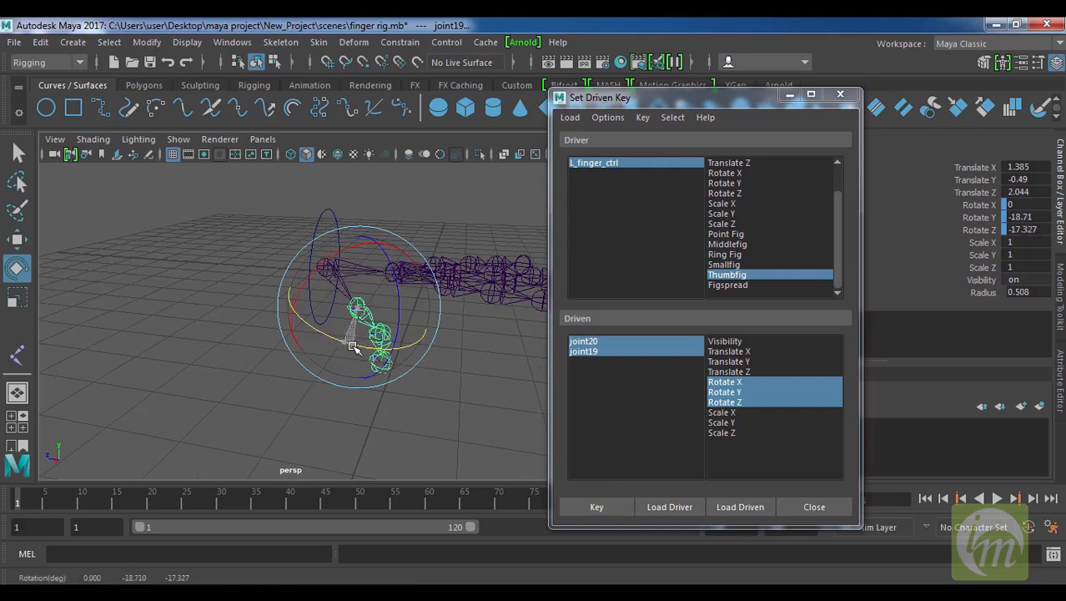
pyautogui.click(611, 507)
# Step: Set Thumbfig to 10, rotate the thumb joints to about -20, 46.7 and -51.6 in X, Y and Z, and key the pose
pyautogui.click(631, 163)
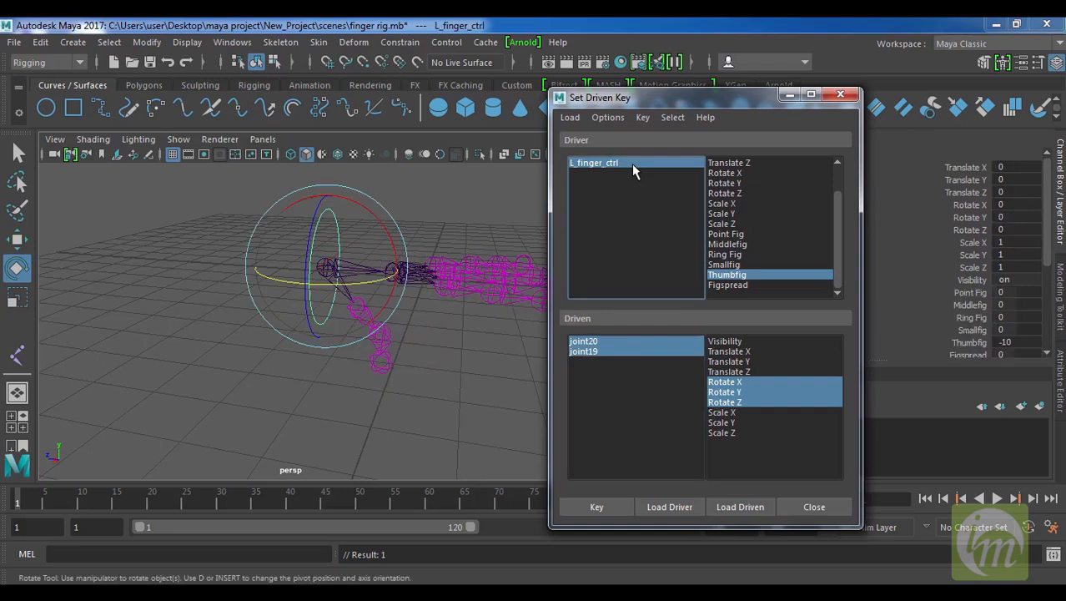
pyautogui.doubleClick(1035, 345)
pyautogui.write('10')
pyautogui.press('Return')
pyautogui.click(653, 360)
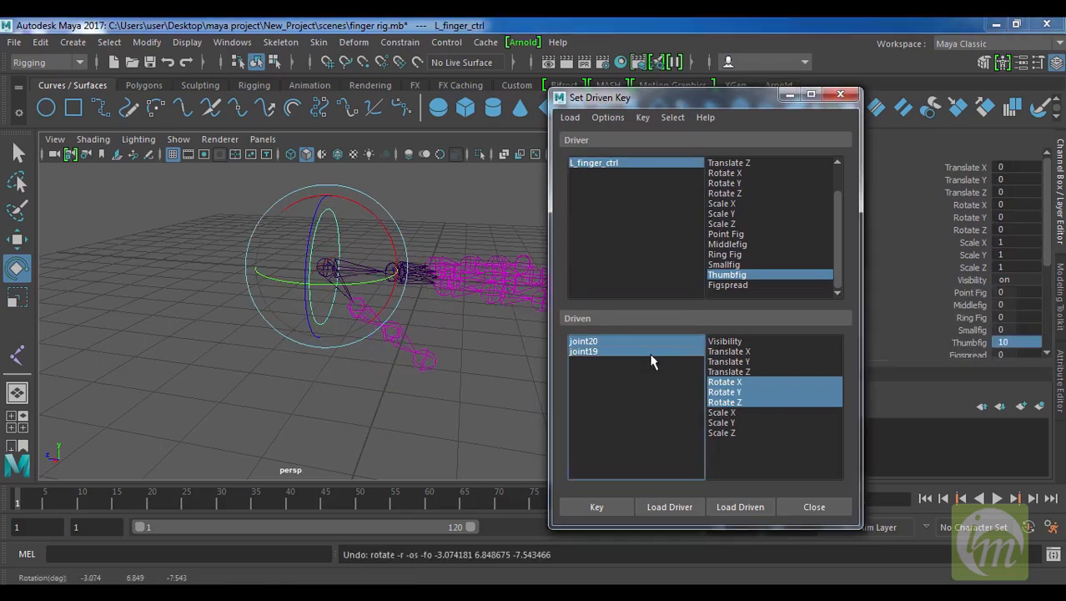
pyautogui.moveTo(370, 318); pyautogui.dragTo(417, 343)
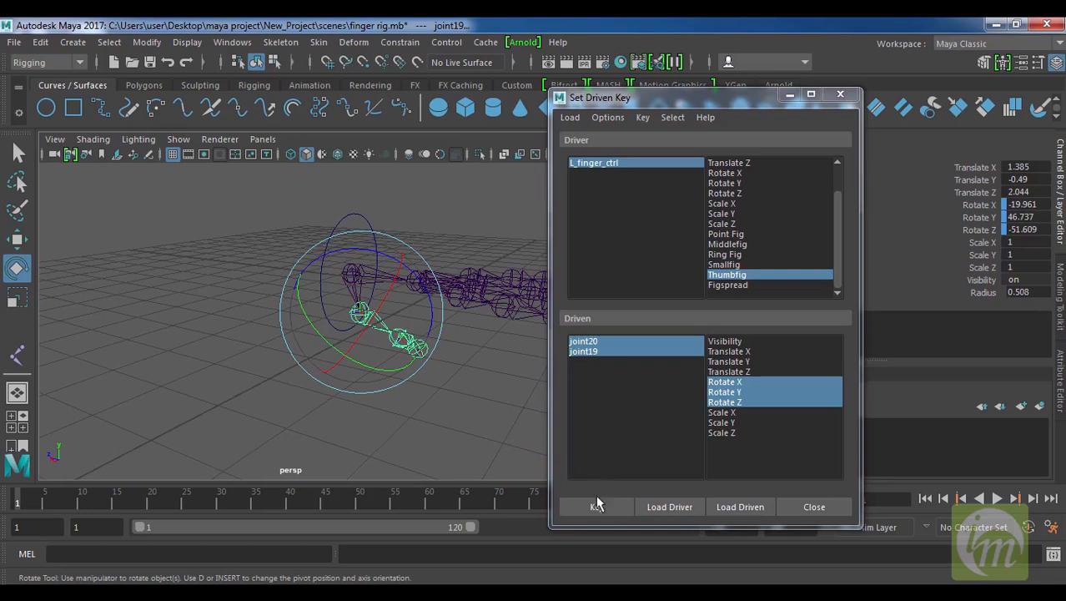
pyautogui.click(597, 506)
# Step: Return Thumbfig on L_finger_ctrl to 0 and key the thumb's rest pose
pyautogui.keyDown('alt'); pyautogui.moveTo(455, 290); pyautogui.dragTo(387, 241); pyautogui.keyUp('alt')
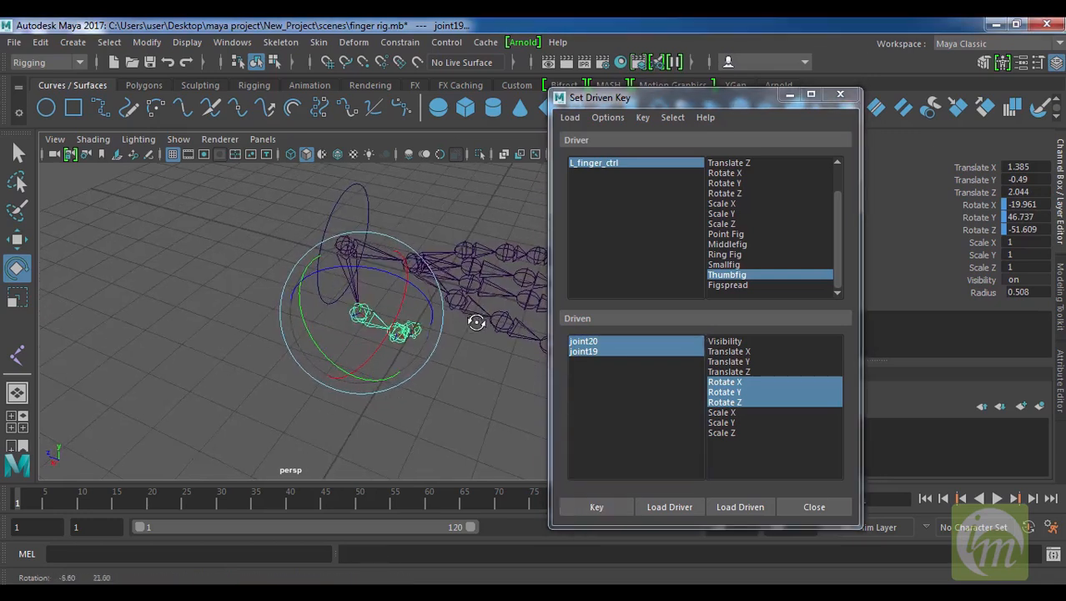
pyautogui.click(612, 164)
pyautogui.doubleClick(1022, 342)
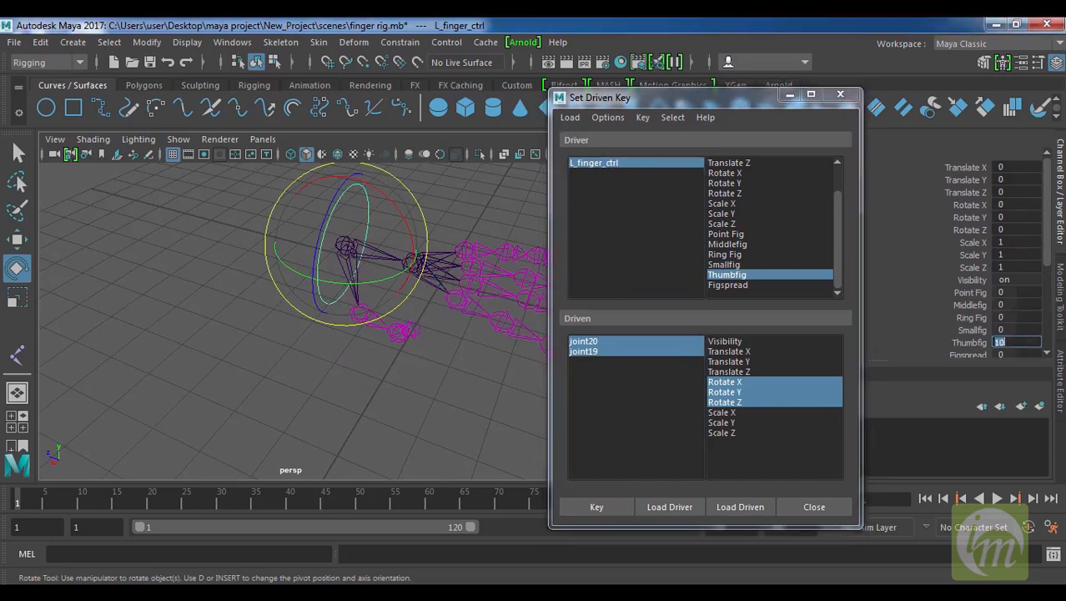
pyautogui.press('Return')
pyautogui.keyDown('alt'); pyautogui.moveTo(428, 304); pyautogui.dragTo(368, 301, button='middle'); pyautogui.keyUp('alt')
pyautogui.keyDown('alt'); pyautogui.moveTo(423, 344); pyautogui.dragTo(416, 316, button='middle'); pyautogui.keyUp('alt')
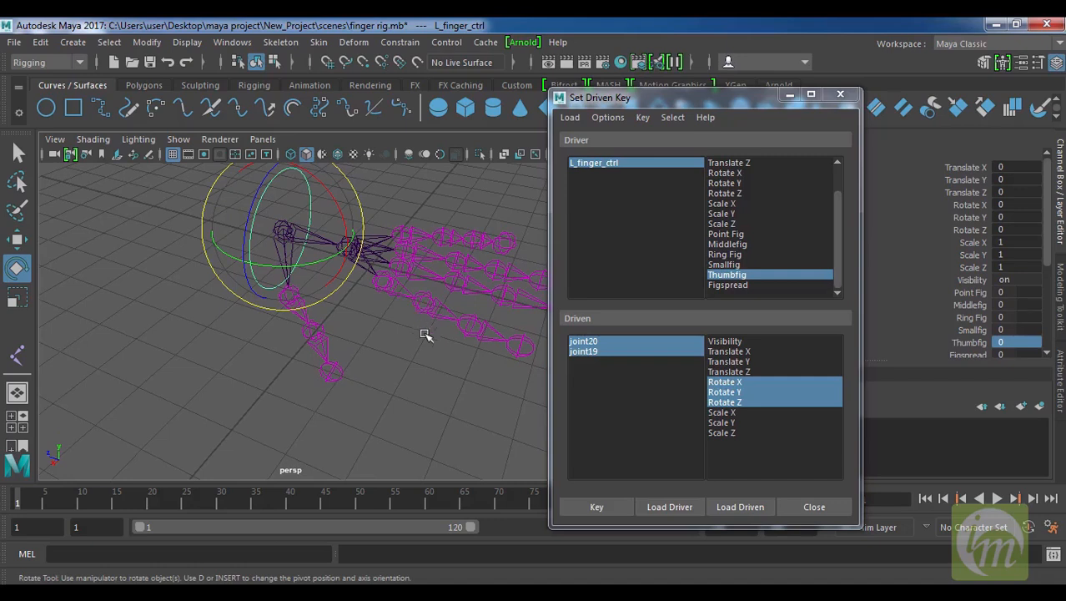
pyautogui.click(603, 506)
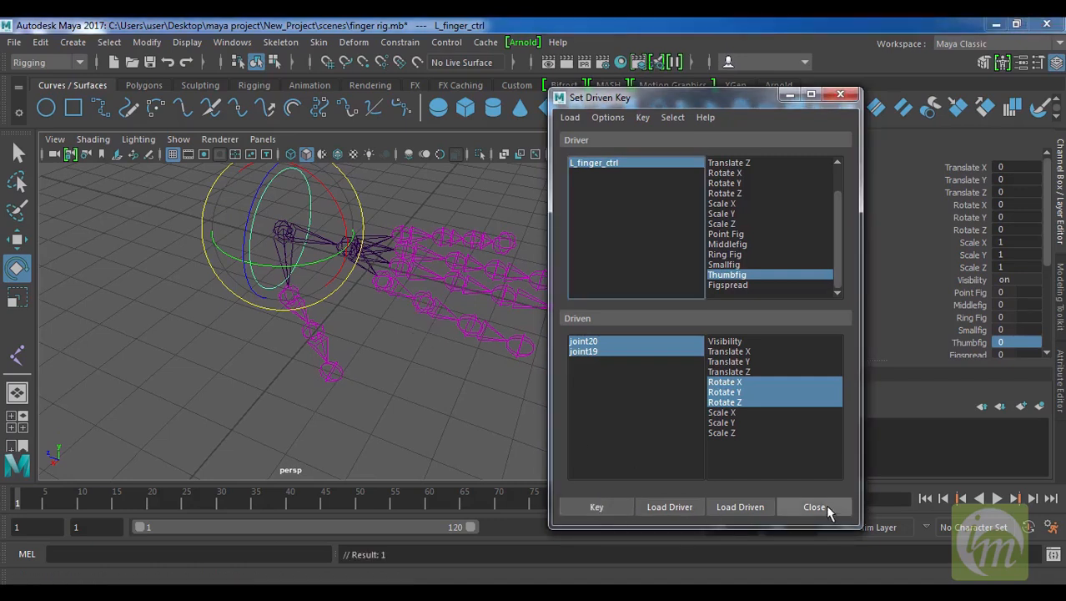
# Step: Close the Set Driven Key window and widen the perspective viewport
pyautogui.click(815, 508)
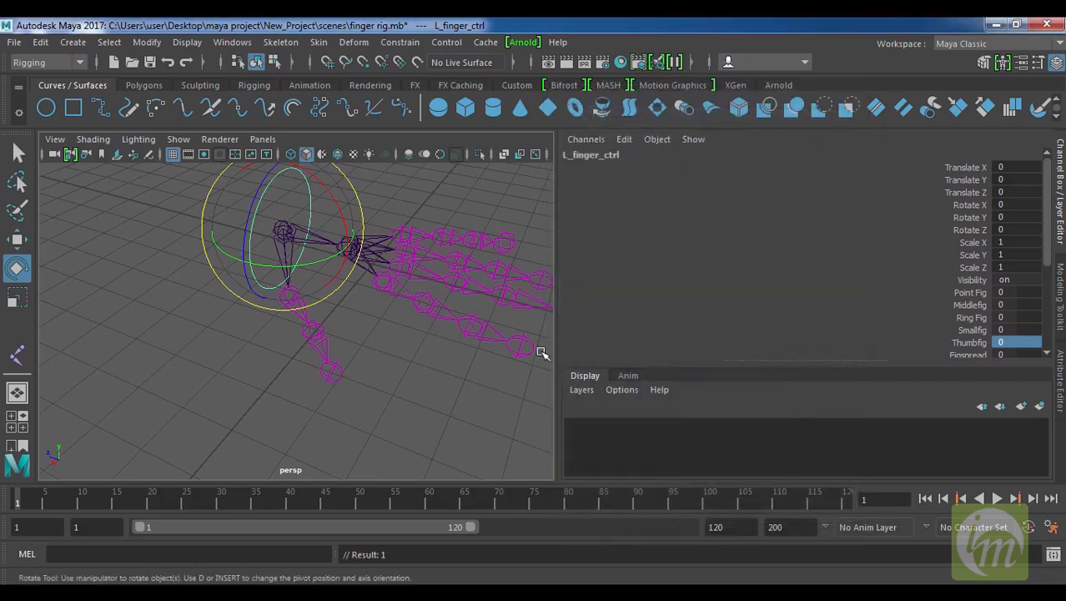
pyautogui.moveTo(556, 366); pyautogui.dragTo(851, 369)
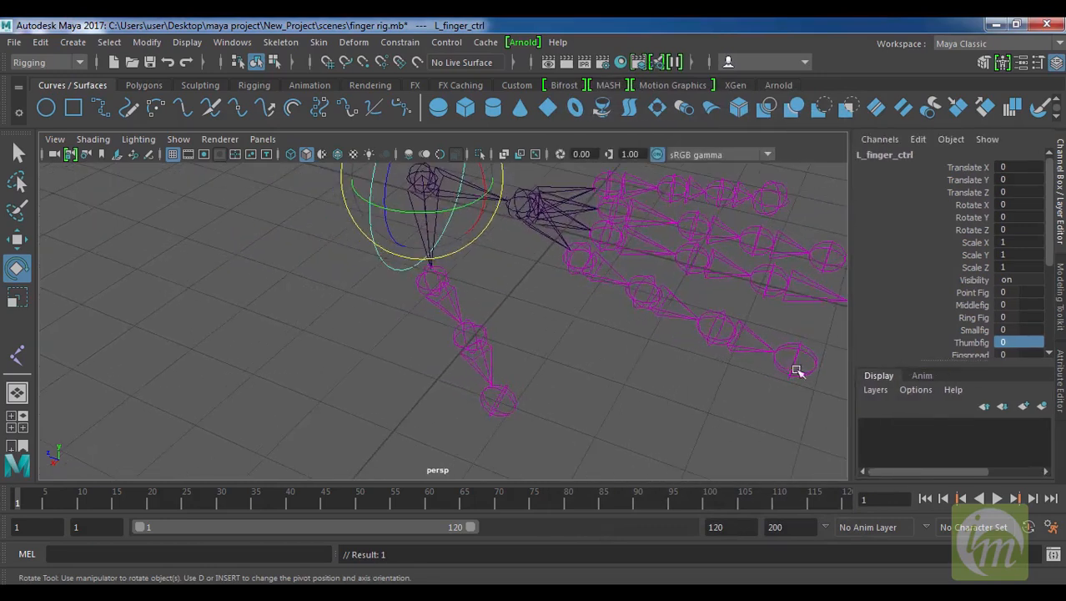
pyautogui.moveTo(655, 344)
pyautogui.keyDown('alt'); pyautogui.mouseDown()
pyautogui.moveTo(553, 368)
pyautogui.moveTo(674, 348)
pyautogui.mouseUp(); pyautogui.keyUp('alt')
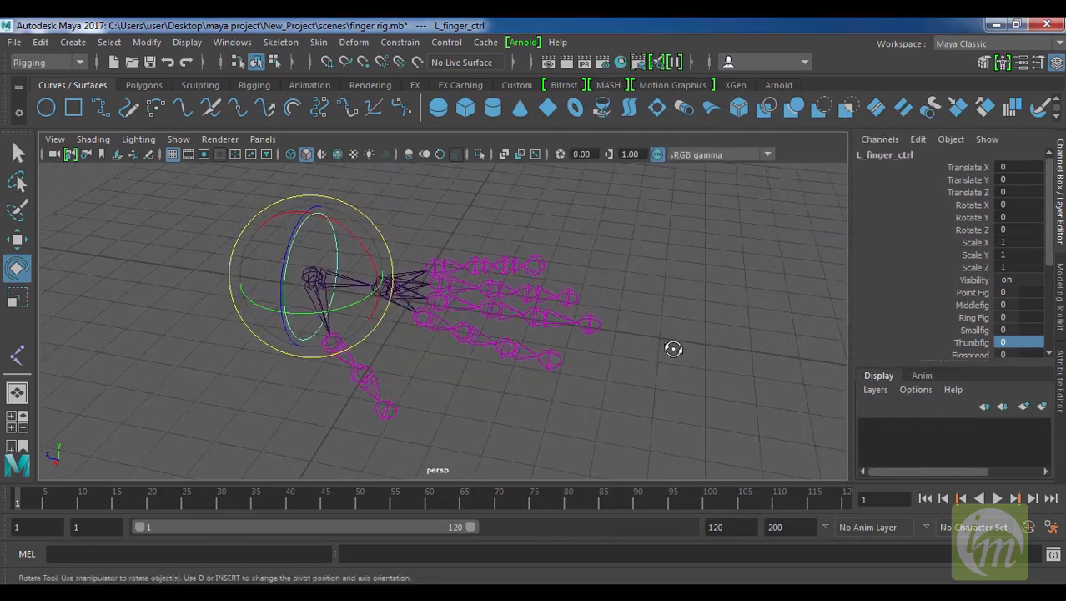
# Step: Test the Point Fig attribute of L_finger_ctrl by sliding it up to 10, and reset it to 0
pyautogui.click(606, 349)
pyautogui.click(330, 231)
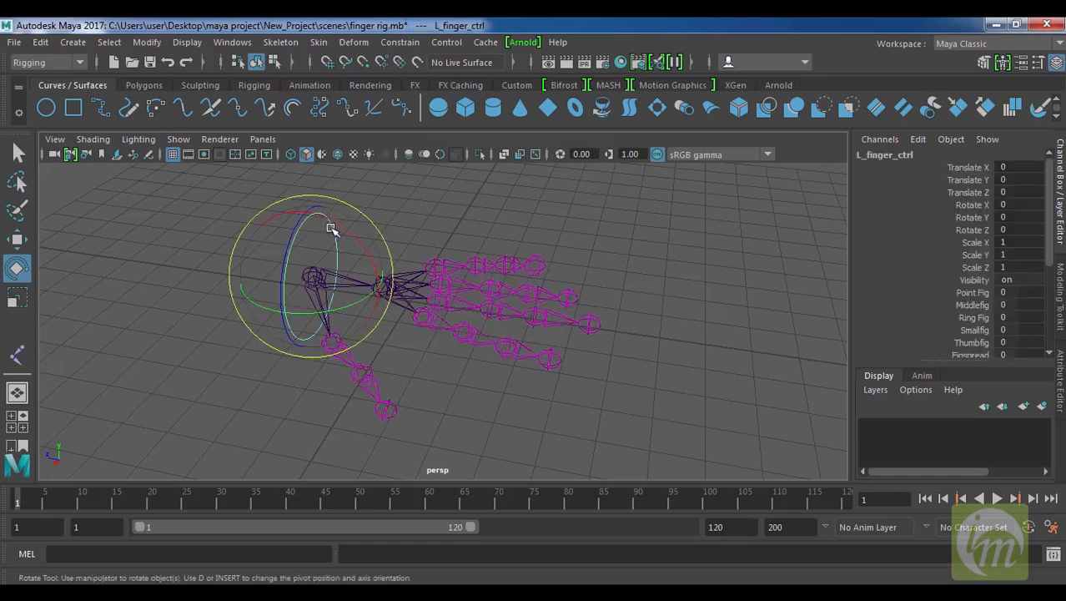
pyautogui.click(973, 292)
pyautogui.moveTo(667, 333); pyautogui.dragTo(634, 401, button='middle')
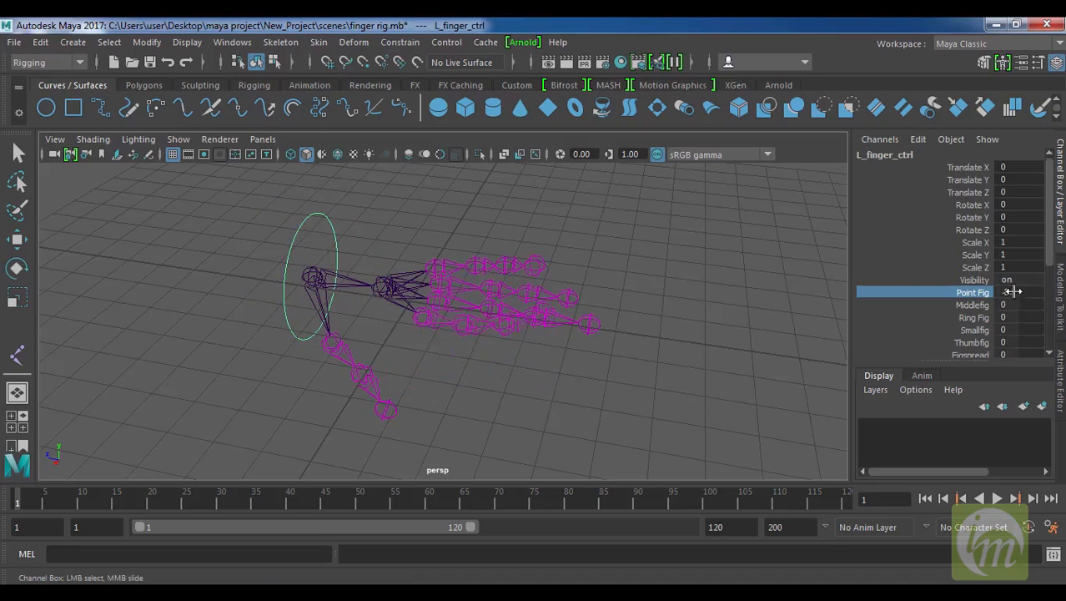
pyautogui.moveTo(655, 291); pyautogui.dragTo(792, 306, button='middle')
pyautogui.click(1020, 292)
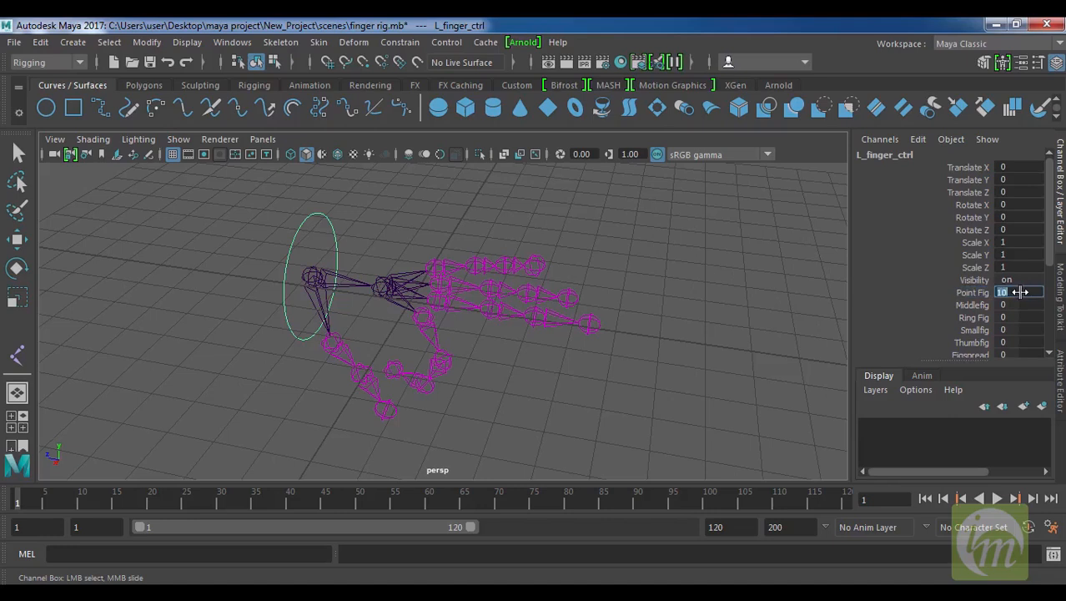
pyautogui.write('0')
pyautogui.press('Return')
# Step: Test Point Fig, Middlefig, Ring Fig and Smallfig together, repeat with Thumbfig included, and undo both changes
pyautogui.moveTo(975, 292); pyautogui.dragTo(974, 330)
pyautogui.moveTo(644, 338); pyautogui.dragTo(571, 350, button='middle')
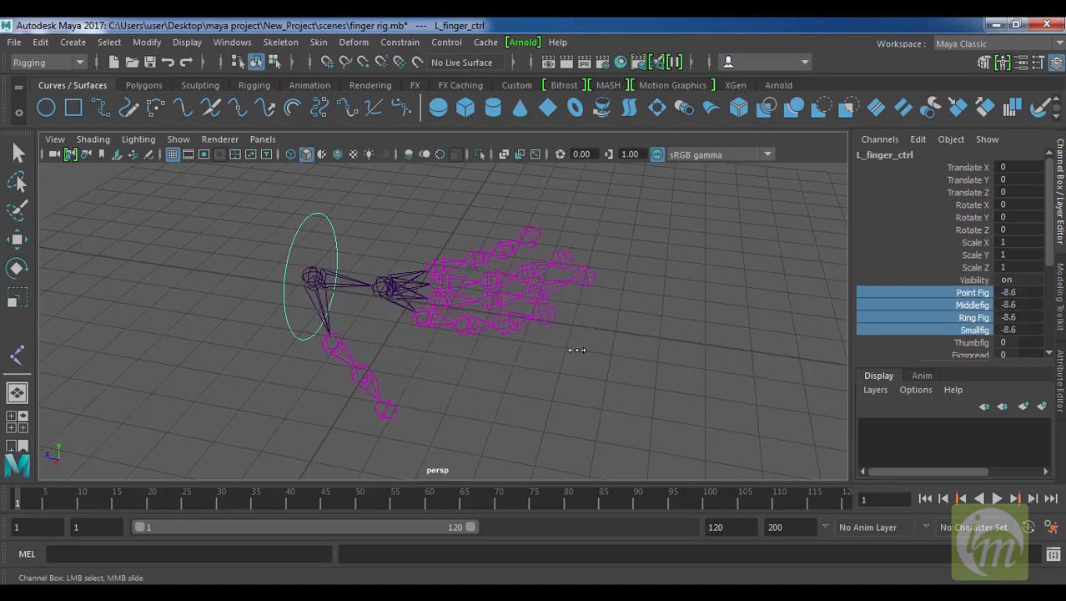
pyautogui.hotkey('ctrl', 'z')
pyautogui.keyDown('shift'); pyautogui.click(975, 342); pyautogui.keyUp('shift')
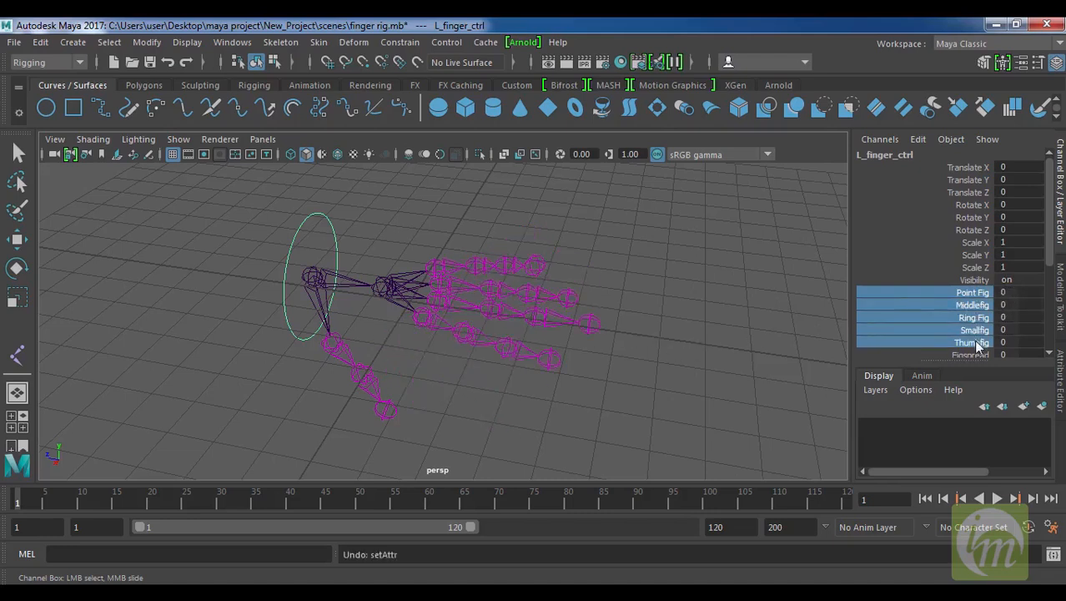
pyautogui.moveTo(590, 308); pyautogui.dragTo(556, 352, button='middle')
pyautogui.hotkey('ctrl', 'z')
# Step: Return to the Select tool and save the finger rig scene
pyautogui.moveTo(670, 343)
pyautogui.keyDown('alt'); pyautogui.mouseDown()
pyautogui.moveTo(710, 347)
pyautogui.moveTo(665, 347)
pyautogui.mouseUp(); pyautogui.keyUp('alt')
pyautogui.press('q')
pyautogui.hotkey('ctrl', 's')
pyautogui.keyDown('alt'); pyautogui.moveTo(633, 385); pyautogui.dragTo(711, 376, button='middle'); pyautogui.keyUp('alt')
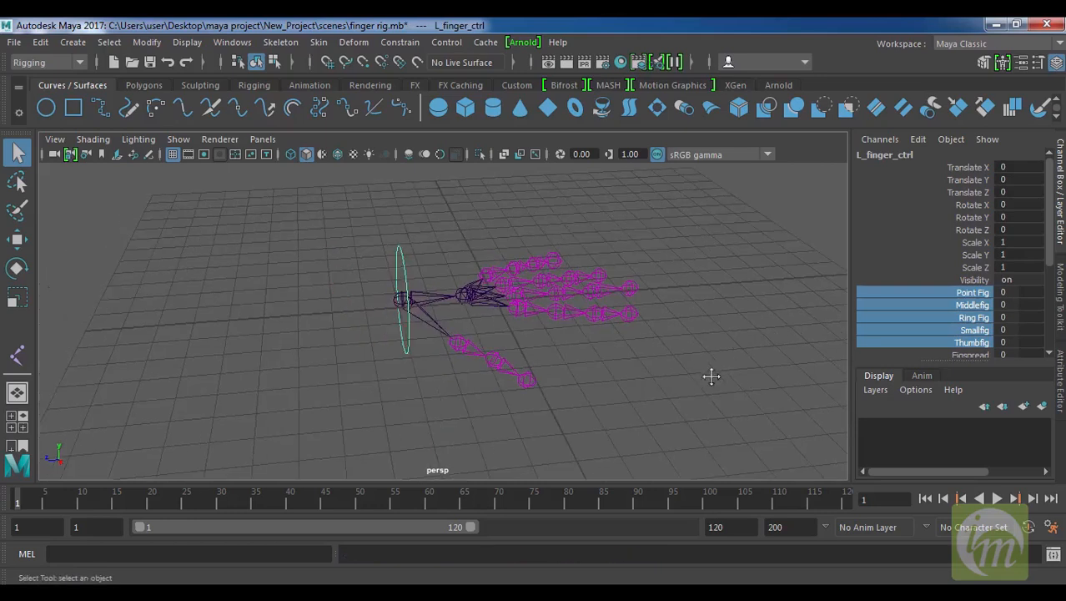
# Step: Switch to the Animation menu set and open the Set Driven Key window beside the hand with L_finger_ctrl selected
pyautogui.moveTo(1047, 233); pyautogui.dragTo(1049, 278)
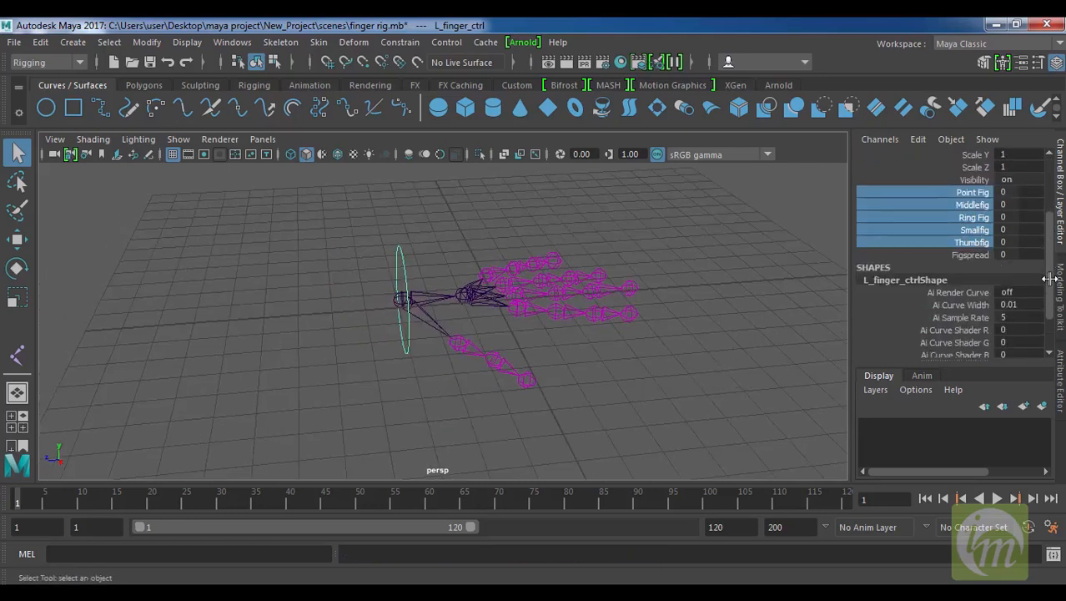
pyautogui.keyDown('alt'); pyautogui.moveTo(664, 307); pyautogui.dragTo(714, 335); pyautogui.keyUp('alt')
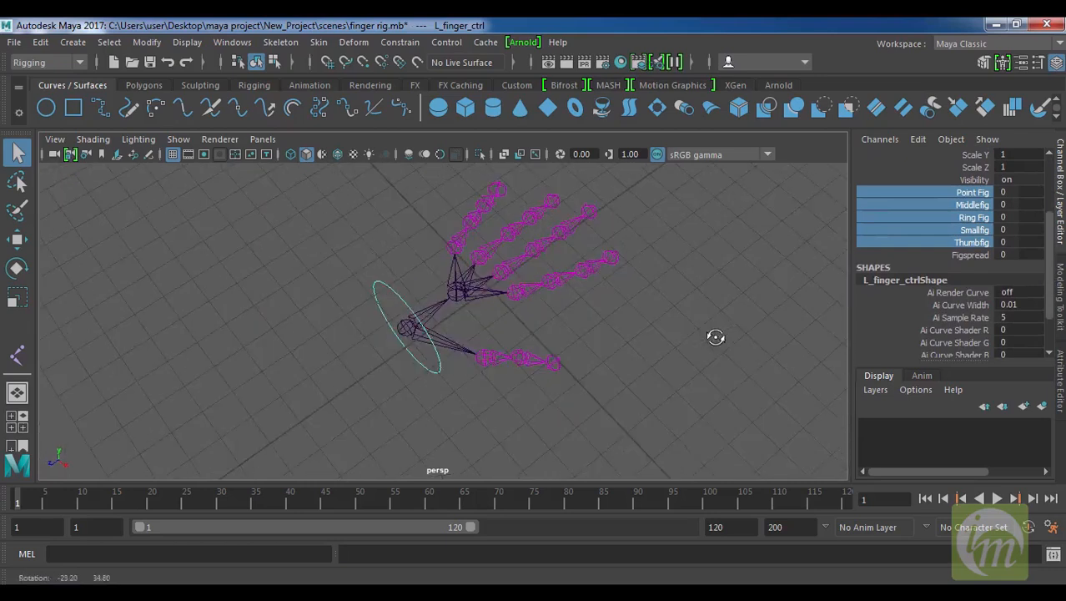
pyautogui.keyDown('alt'); pyautogui.moveTo(619, 295); pyautogui.dragTo(636, 331, button='middle'); pyautogui.keyUp('alt')
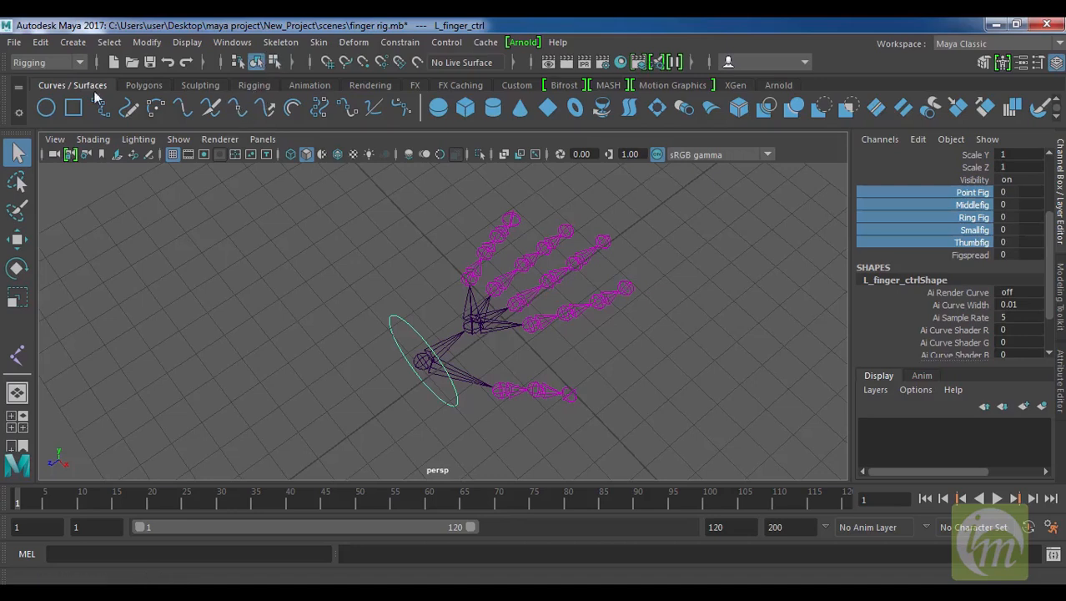
pyautogui.click(69, 63)
pyautogui.click(61, 113)
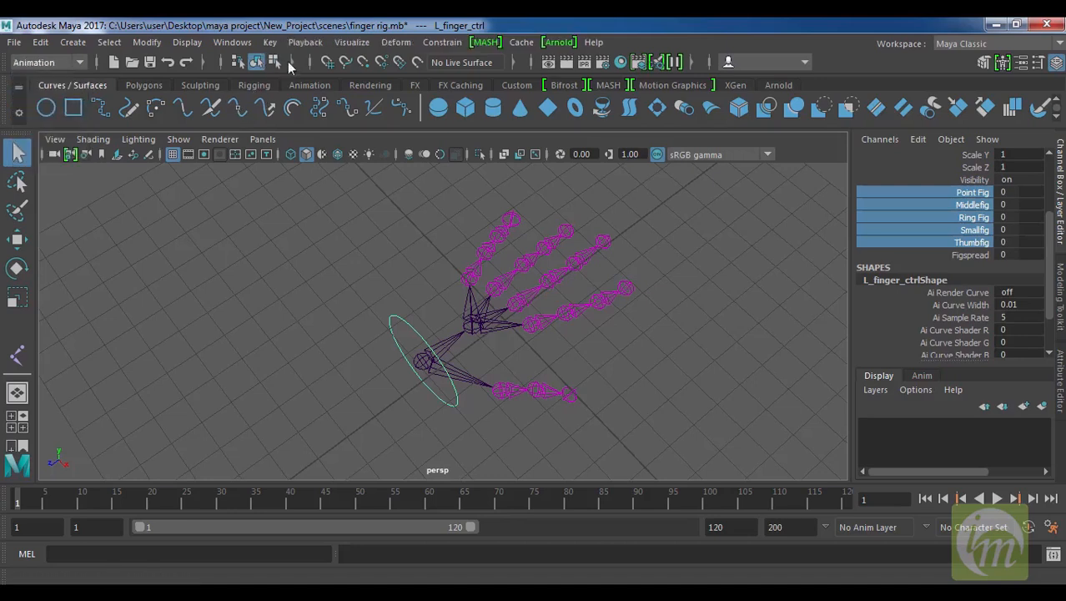
pyautogui.click(271, 44)
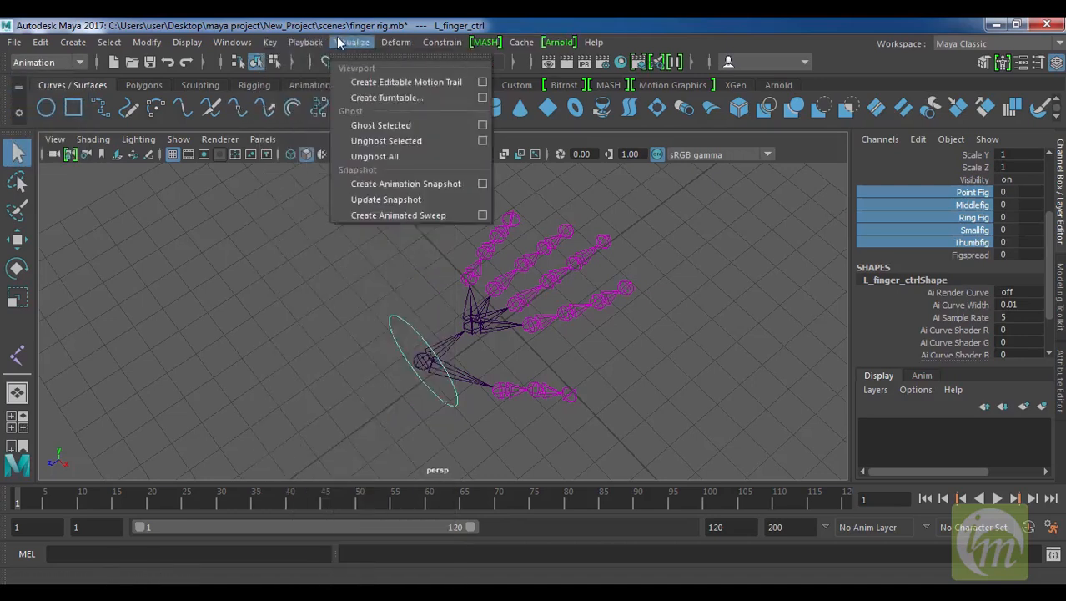
pyautogui.moveTo(343, 180)
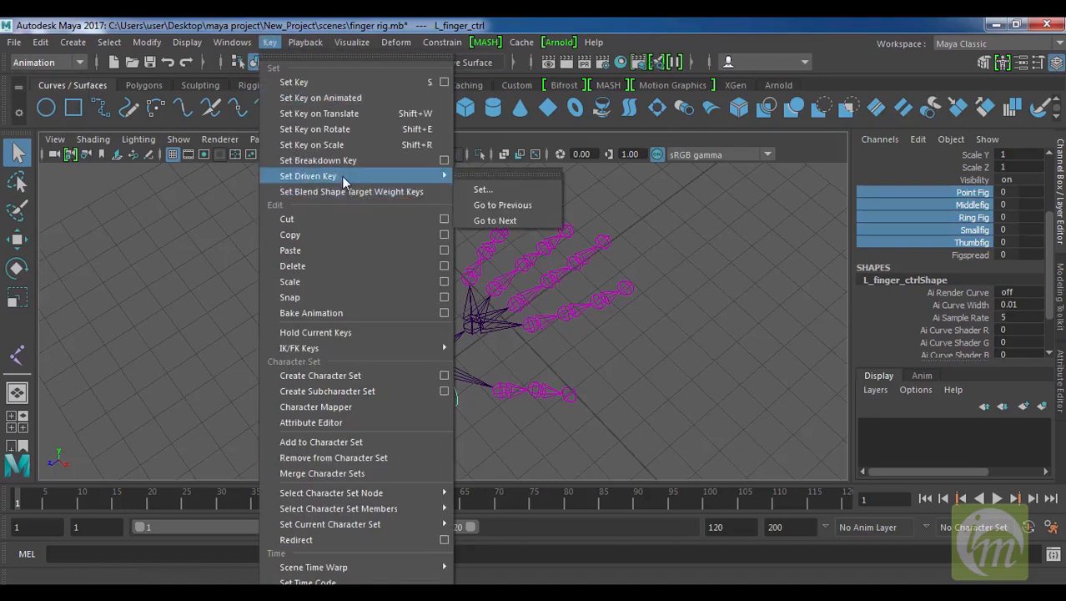
pyautogui.click(484, 190)
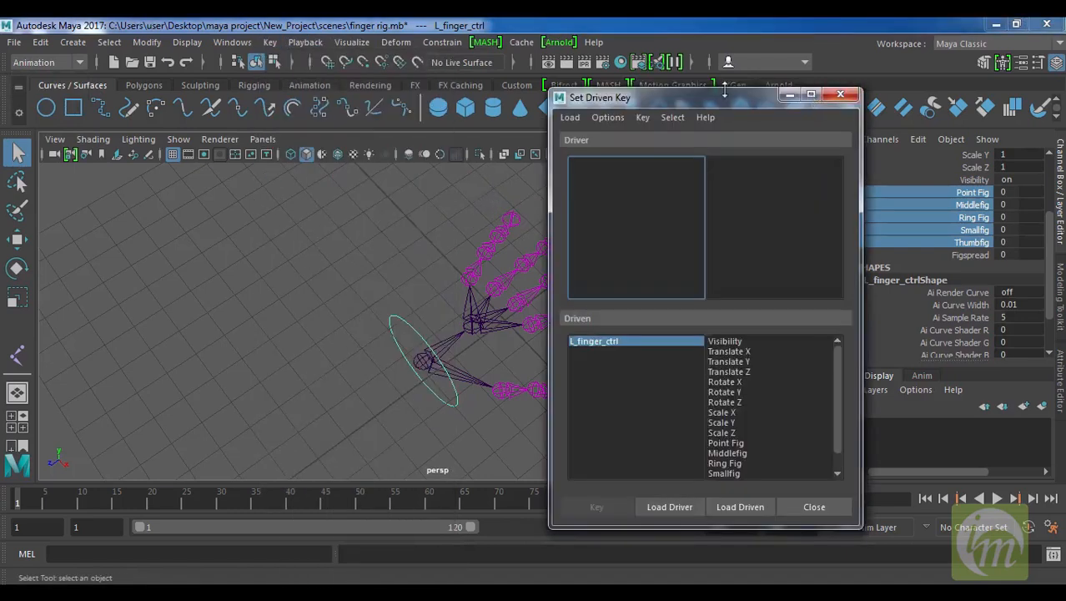
pyautogui.moveTo(745, 107); pyautogui.dragTo(282, 96)
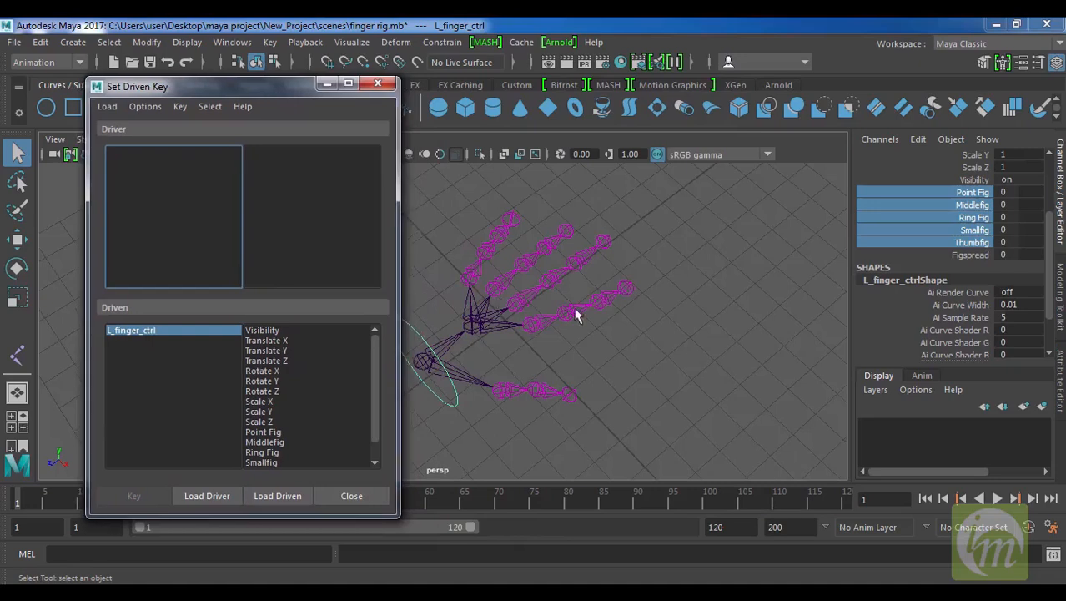
pyautogui.keyDown('alt'); pyautogui.moveTo(572, 305); pyautogui.dragTo(680, 268, button='middle'); pyautogui.keyUp('alt')
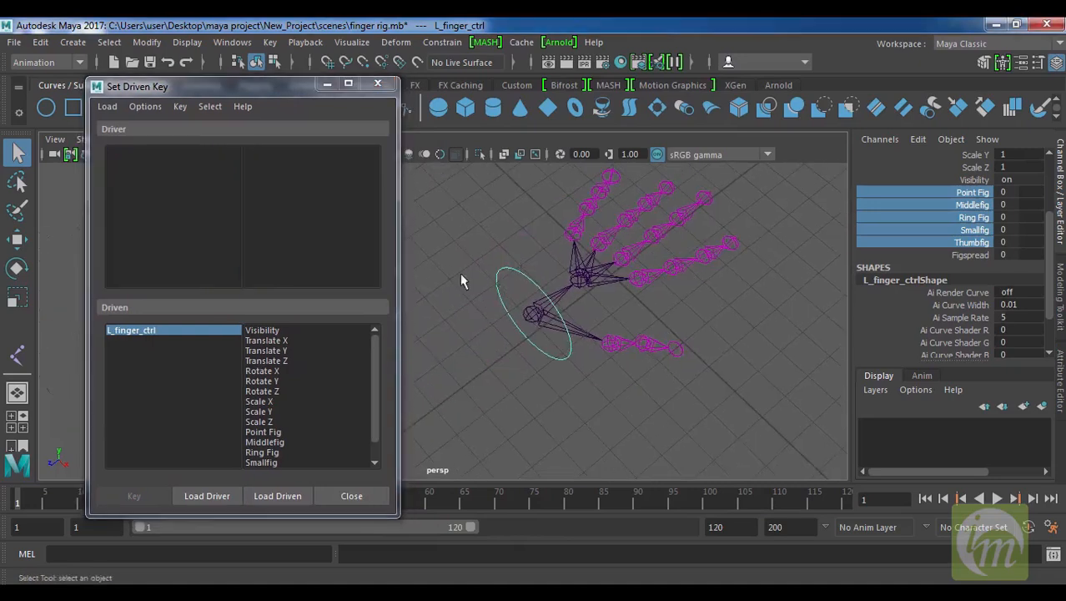
# Step: Load L_finger_ctrl as the driver for the Figspread attribute
pyautogui.click(225, 496)
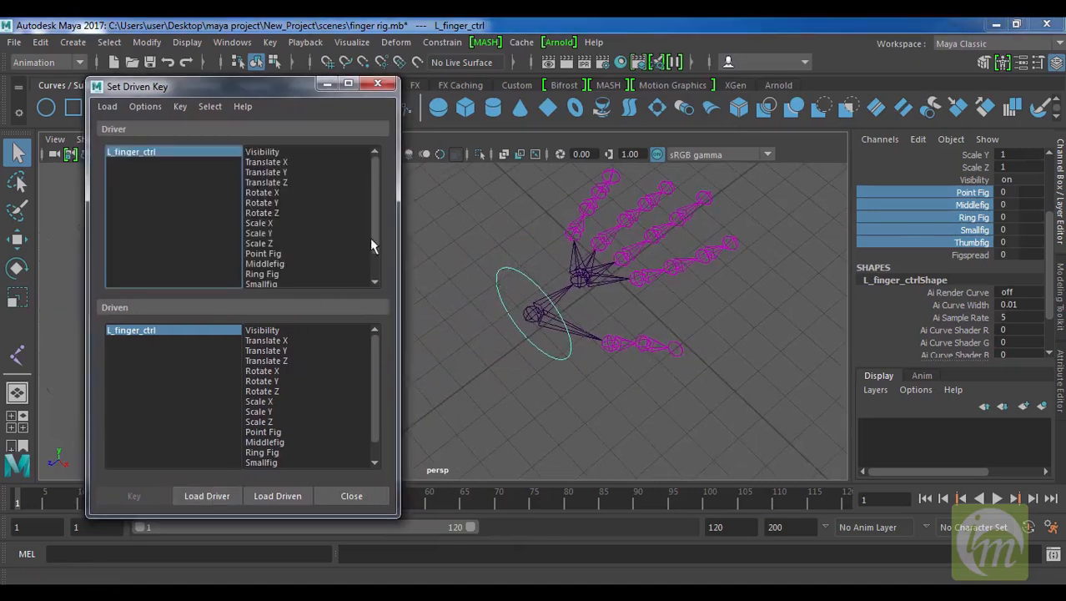
pyautogui.moveTo(371, 244); pyautogui.dragTo(379, 277)
pyautogui.keyDown('alt'); pyautogui.moveTo(498, 307); pyautogui.dragTo(644, 341); pyautogui.keyUp('alt')
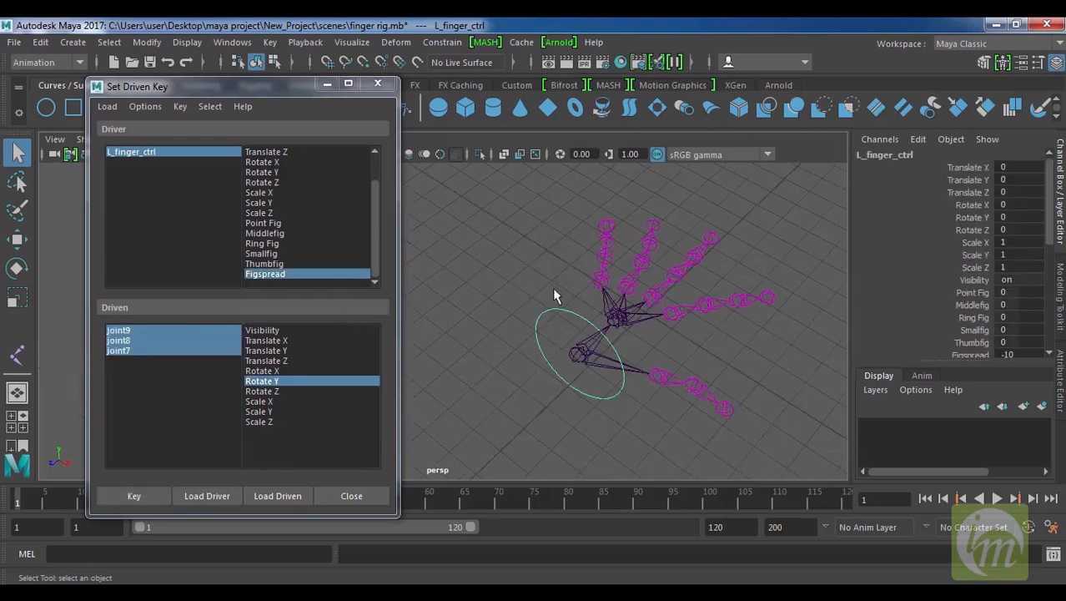
# Step: Reload L_finger_ctrl as driver, load the small finger joints joint6, joint5, joint4 and joint3 as driven, and select all four
pyautogui.moveTo(540, 335); pyautogui.dragTo(535, 342)
pyautogui.moveTo(538, 285); pyautogui.dragTo(556, 340)
pyautogui.moveTo(526, 280); pyautogui.dragTo(551, 322)
pyautogui.click(235, 494)
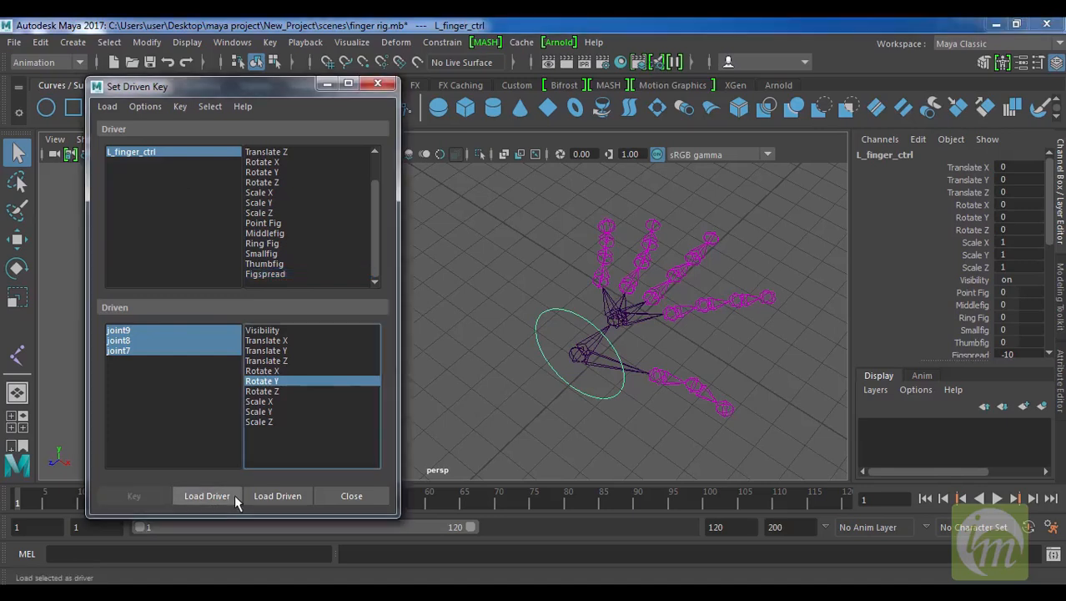
pyautogui.click(607, 227)
pyautogui.keyDown('shift'); pyautogui.click(603, 281); pyautogui.keyUp('shift')
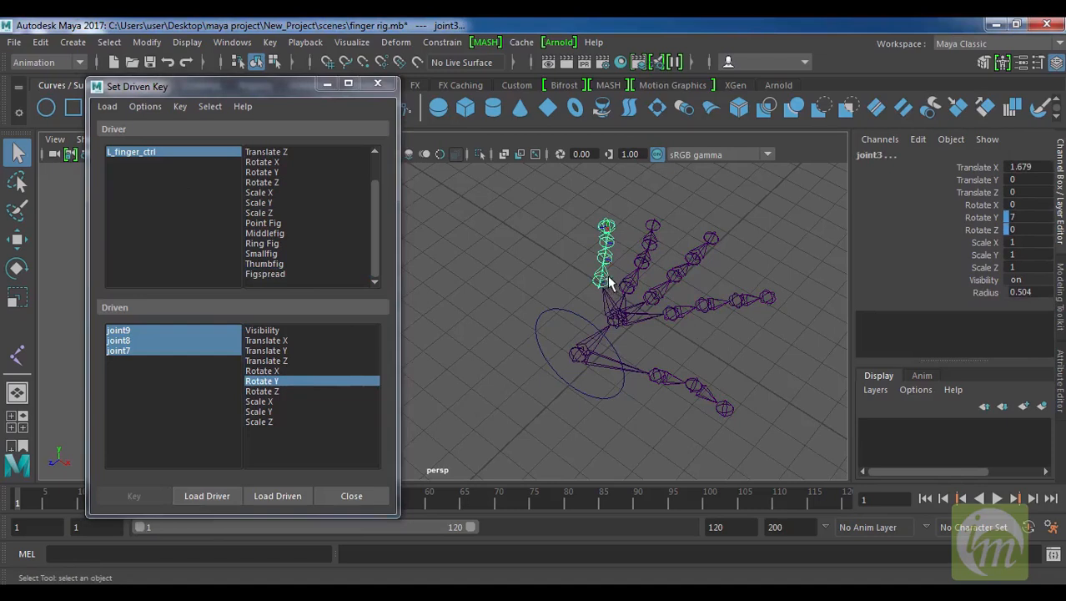
pyautogui.click(280, 495)
pyautogui.moveTo(161, 334); pyautogui.dragTo(163, 363)
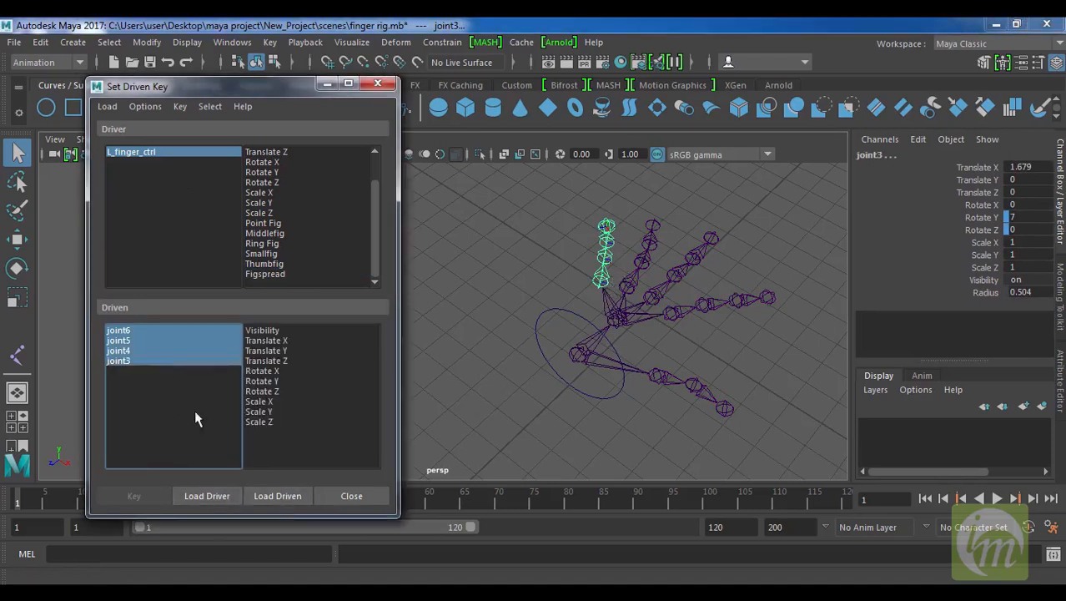
# Step: Key Rotate Y of joint6, joint5, joint4 and joint3 to L_finger_ctrl's Figspread at -10
pyautogui.click(281, 381)
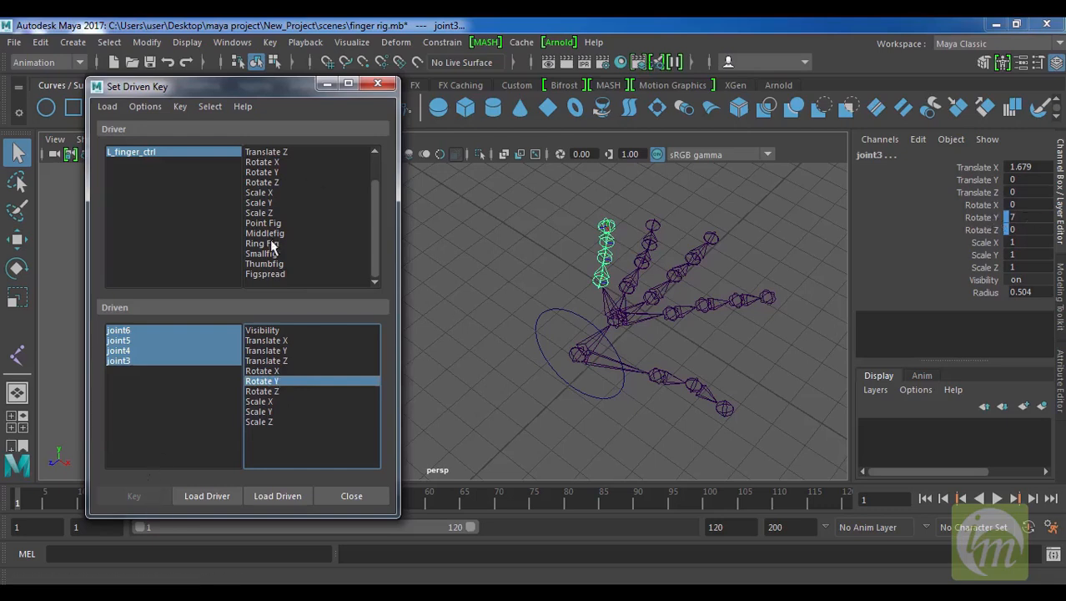
pyautogui.click(281, 275)
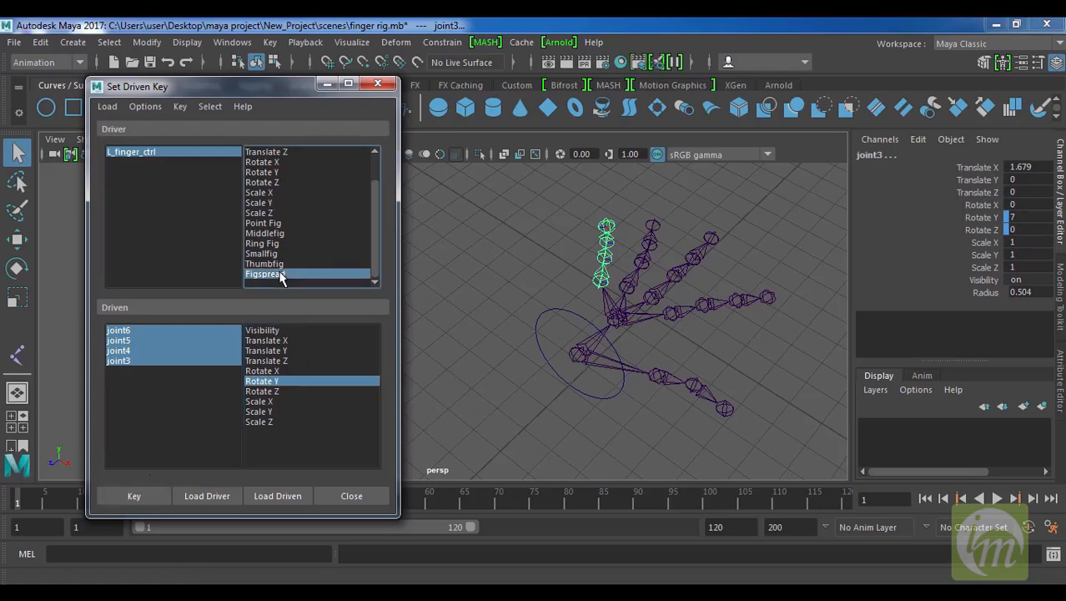
pyautogui.click(151, 496)
pyautogui.click(203, 155)
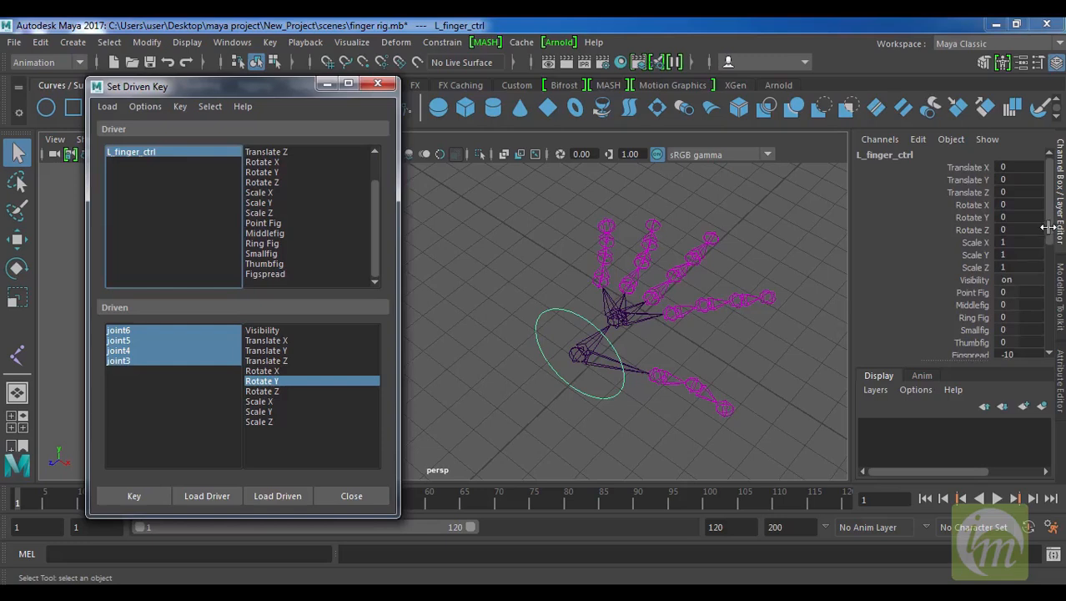
pyautogui.scroll(-3, 1053, 297)
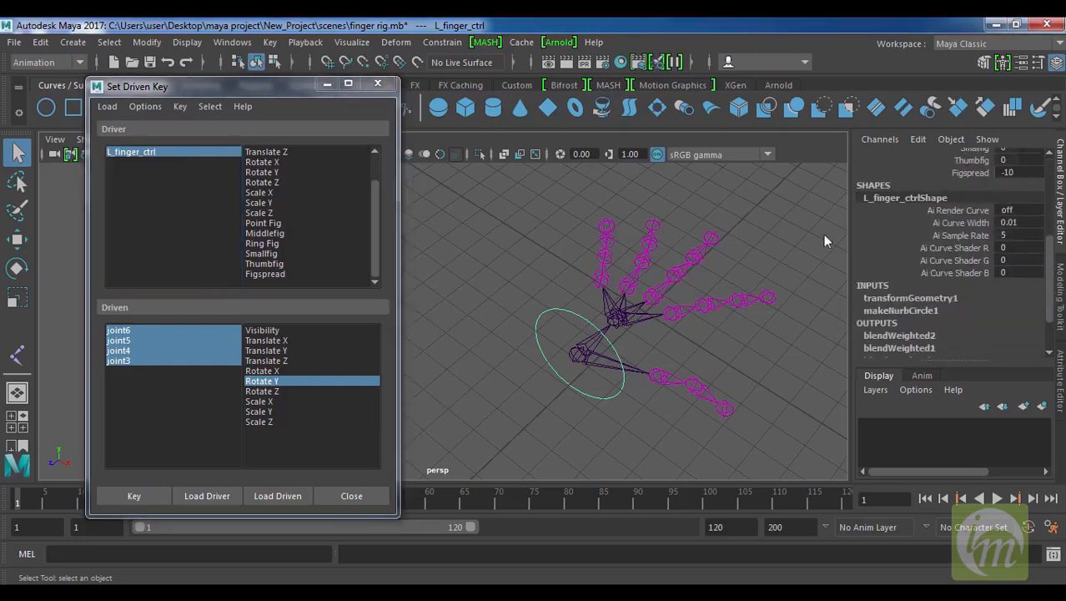
pyautogui.click(132, 498)
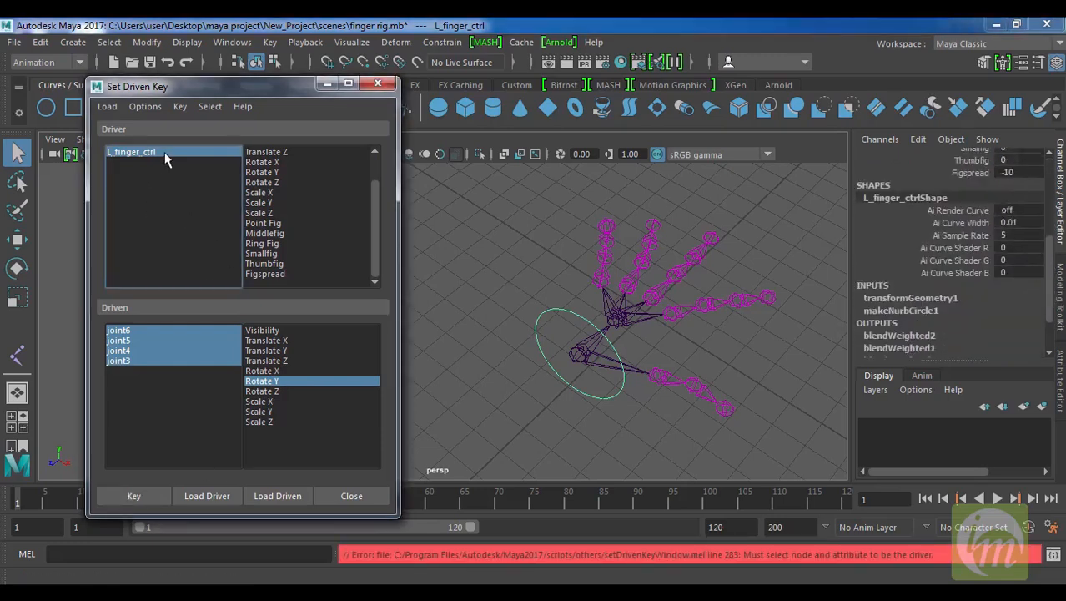
pyautogui.click(275, 274)
pyautogui.click(157, 485)
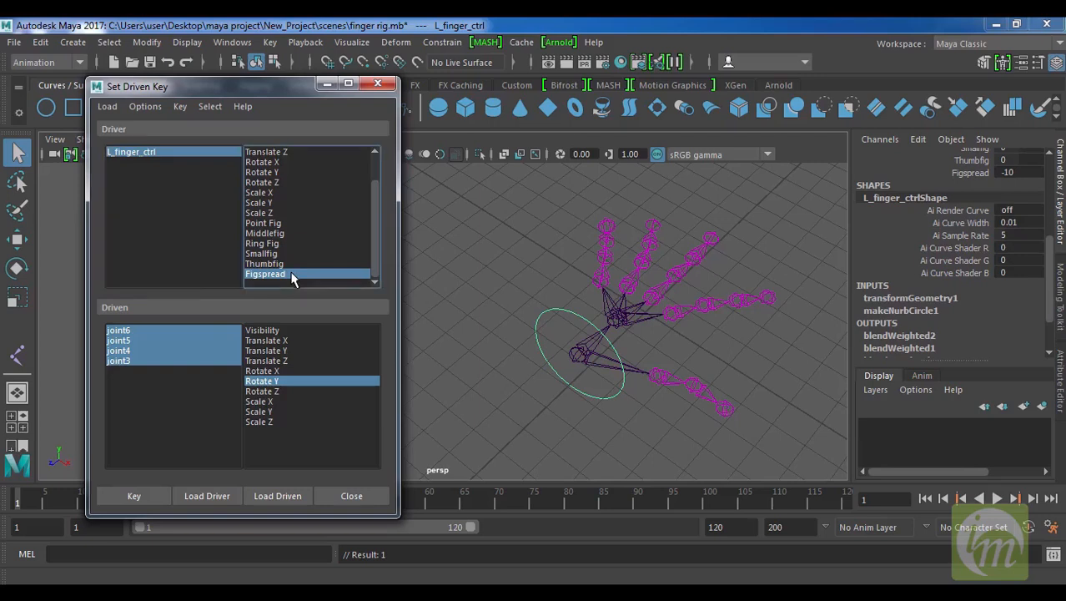
# Step: Set Figspread to 0 and key the small finger joints' Rotate Y at that value
pyautogui.click(1012, 170)
pyautogui.doubleClick(1014, 170)
pyautogui.press('Return')
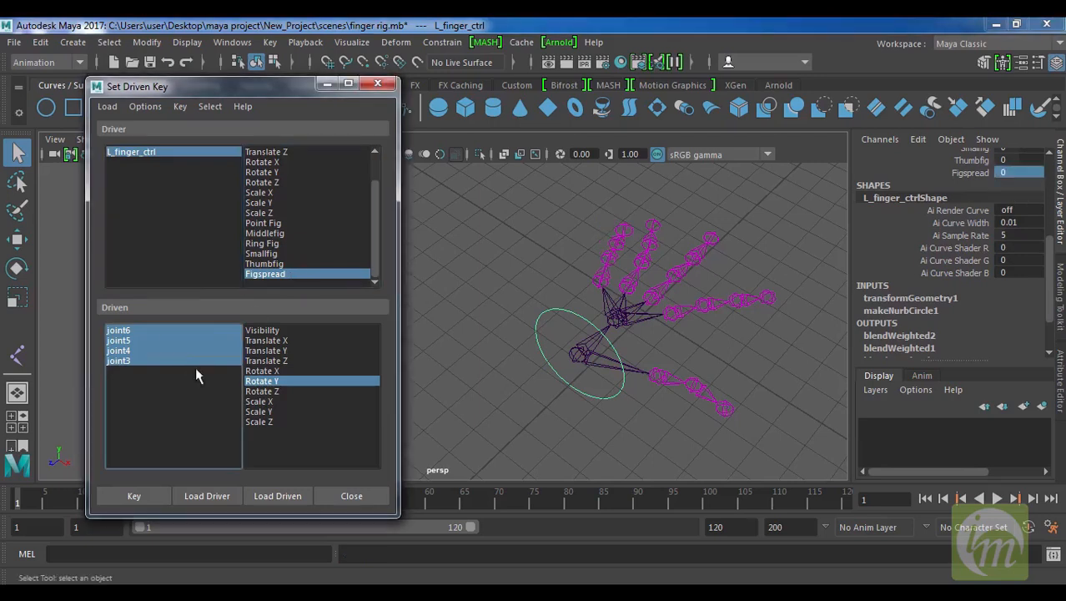
pyautogui.click(150, 495)
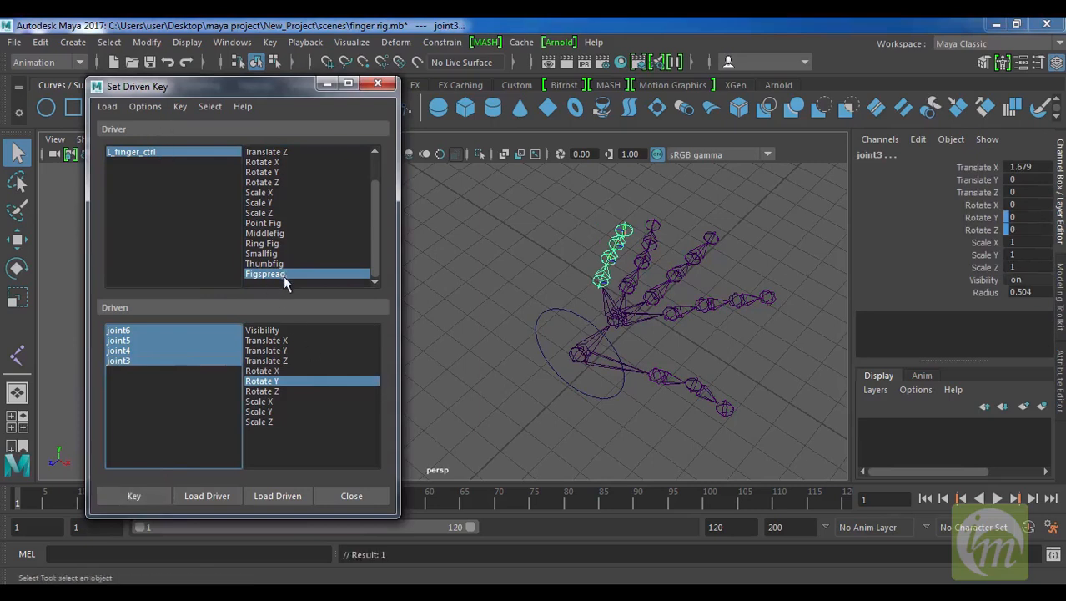
# Step: Select L_finger_ctrl as the driver and set its Figspread to 10
pyautogui.click(151, 152)
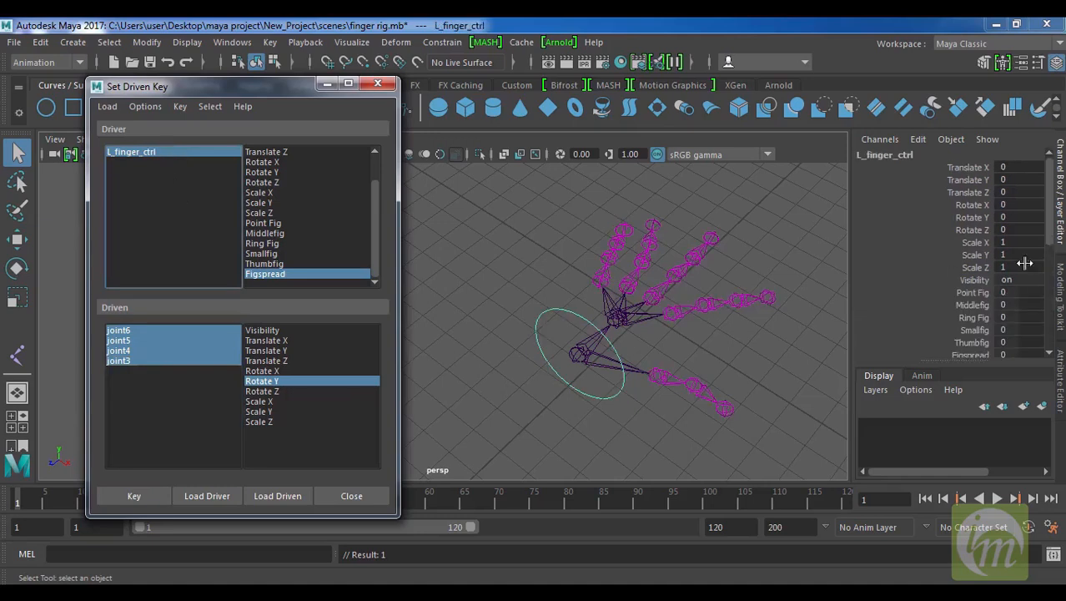
pyautogui.scroll(-3, 1045, 278)
pyautogui.scroll(-1, 1046, 278)
pyautogui.click(1016, 217)
pyautogui.write('10')
pyautogui.press('Return')
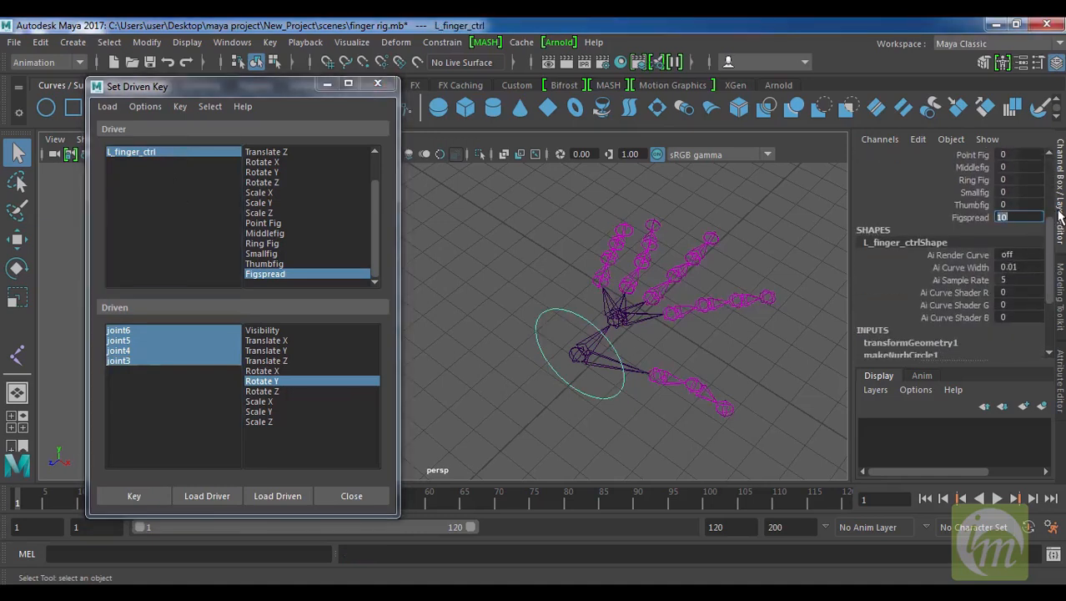
# Step: Set Rotate Y of the four small finger joints to -6 and set the driven key
pyautogui.click(211, 331)
pyautogui.moveTo(211, 330); pyautogui.dragTo(211, 366)
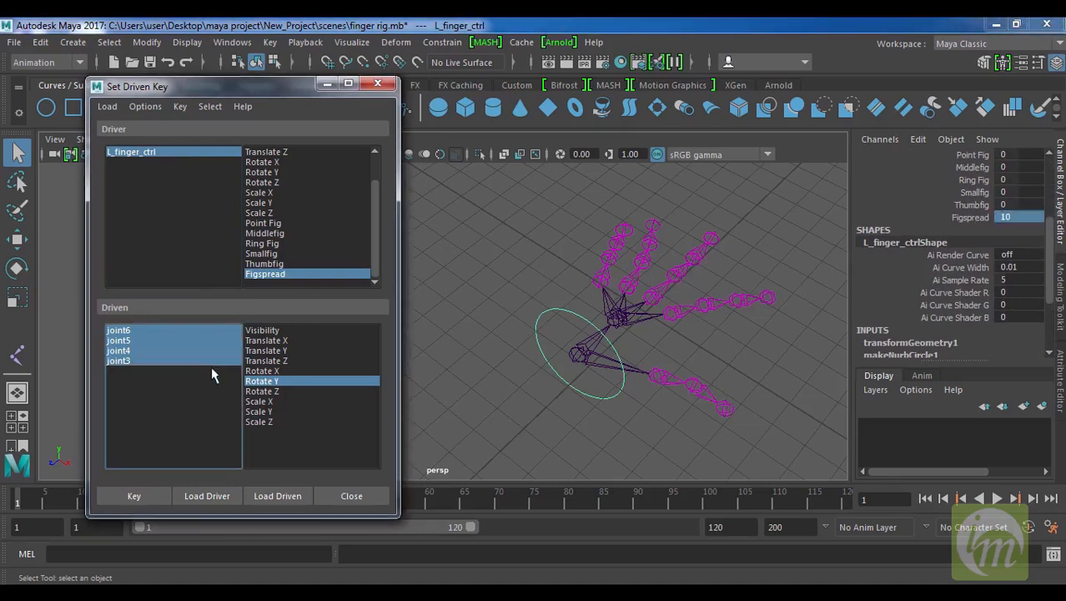
pyautogui.click(982, 218)
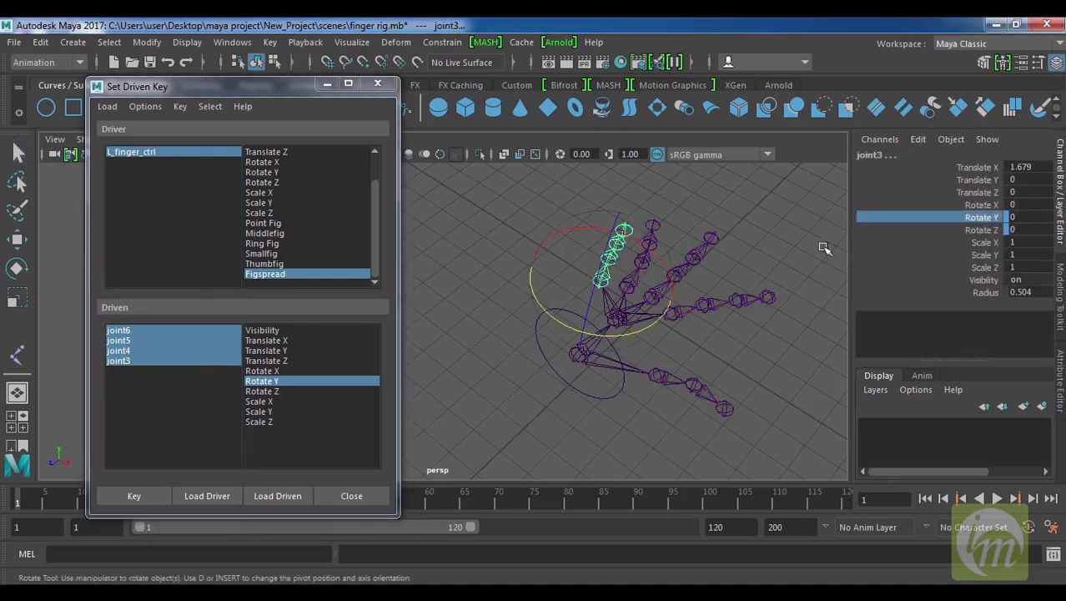
pyautogui.click(1021, 217)
pyautogui.write('6')
pyautogui.press('Return')
pyautogui.write('-6')
pyautogui.press('Return')
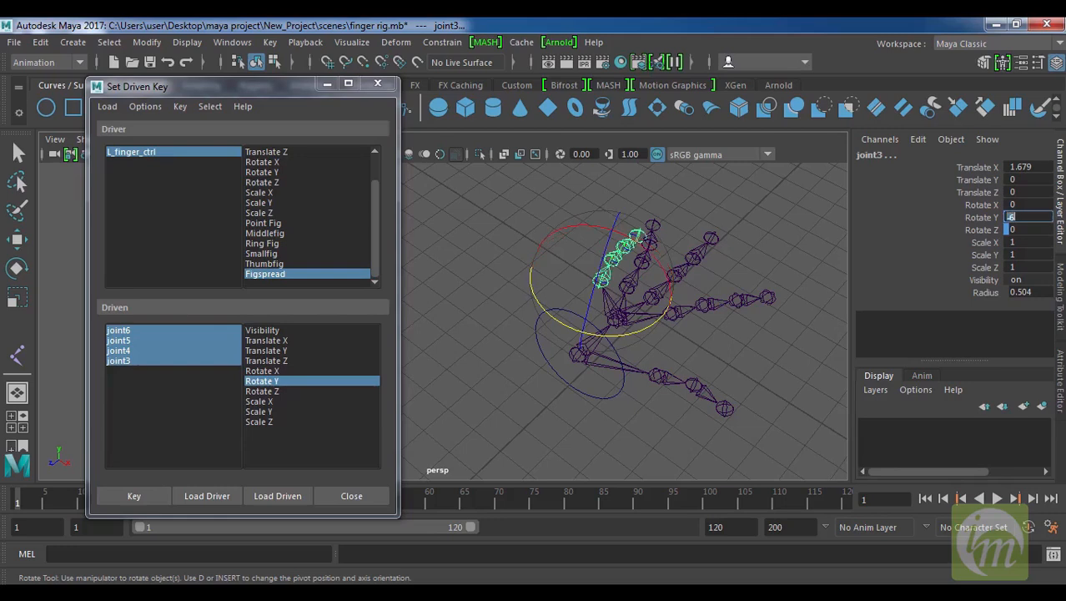
pyautogui.click(145, 493)
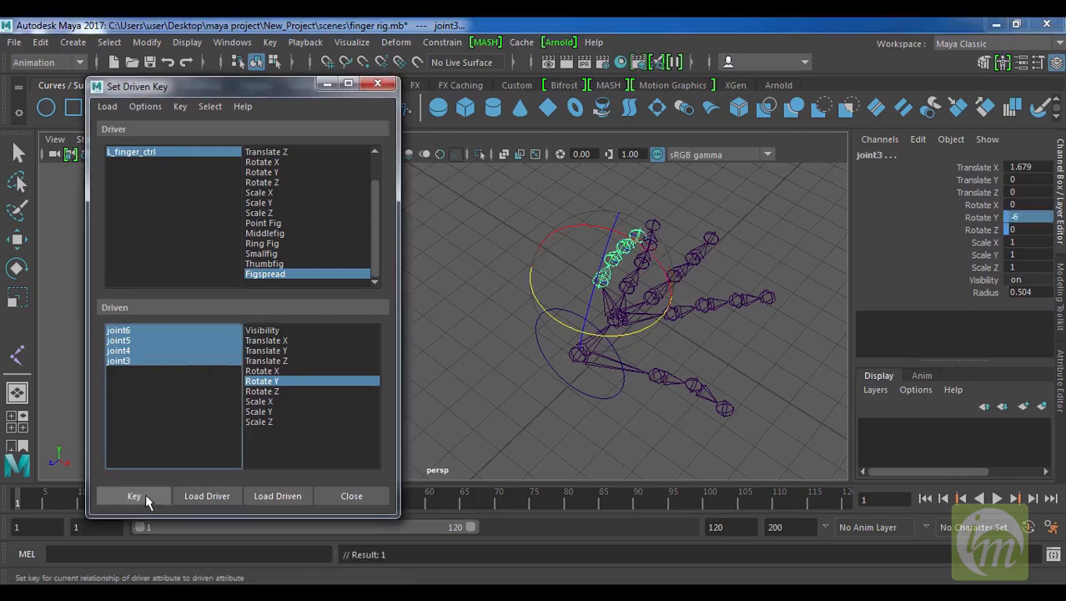
# Step: Reset Figspread on L_finger_ctrl to 0
pyautogui.click(171, 152)
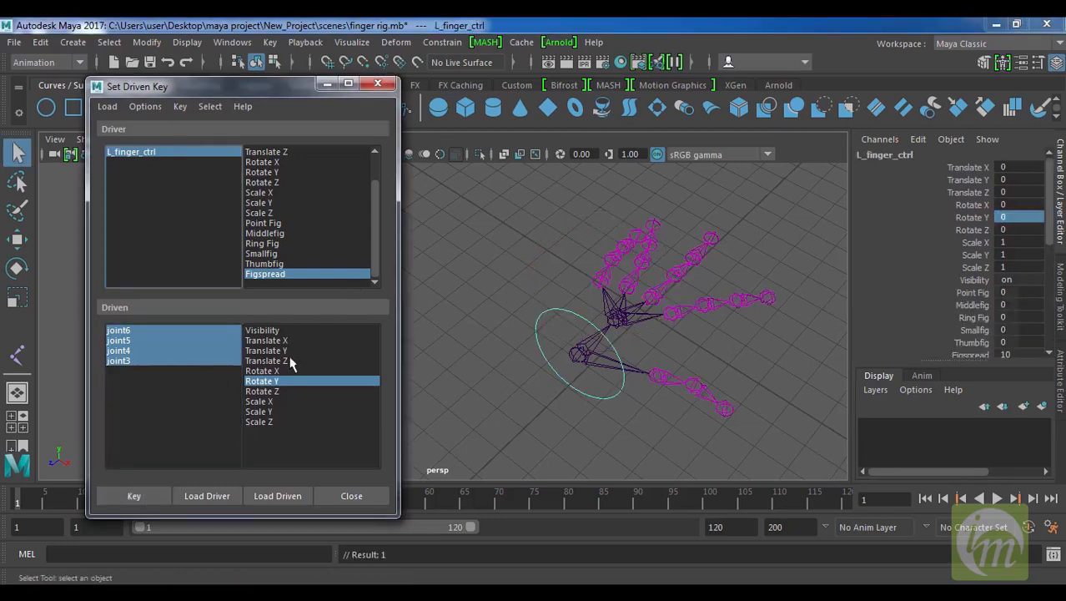
pyautogui.click(1020, 355)
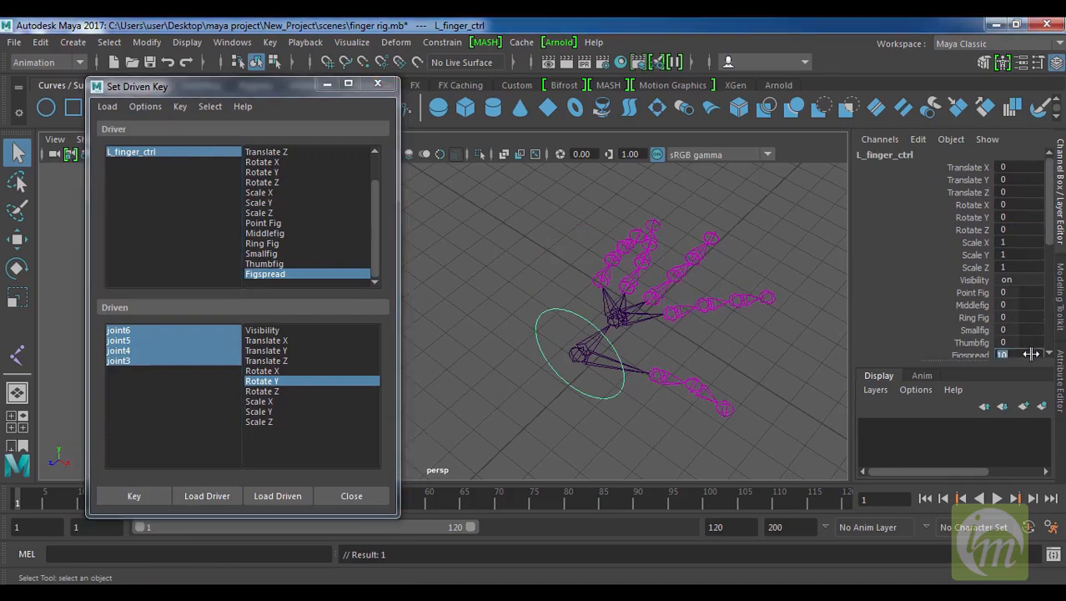
pyautogui.write('0')
pyautogui.press('Return')
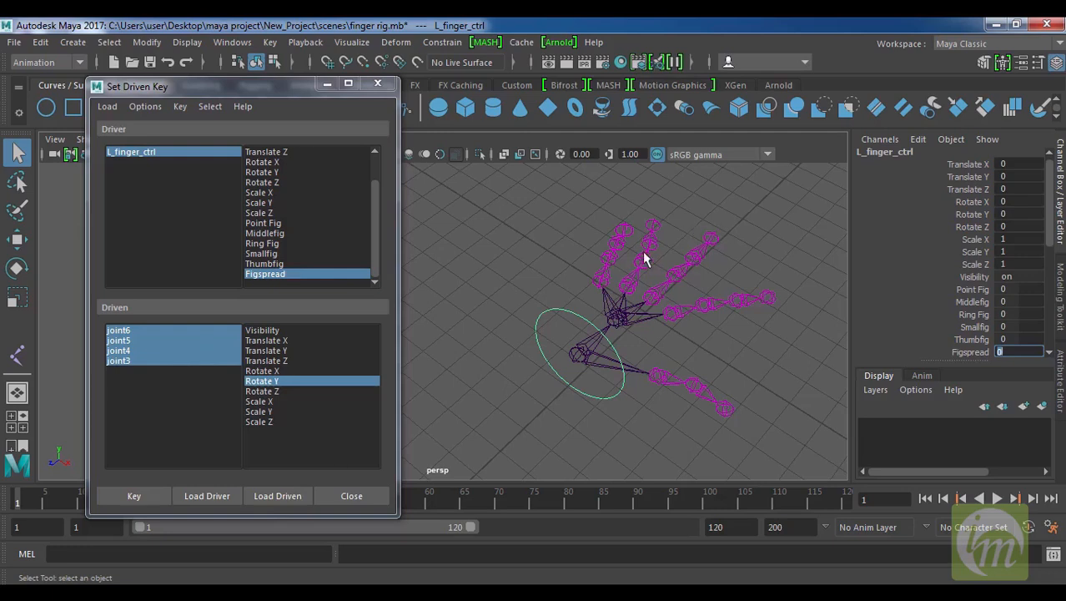
# Step: Select the ring finger joints joint10, joint9, joint8 and joint7 and set their Rotate Y to 0
pyautogui.click(654, 227)
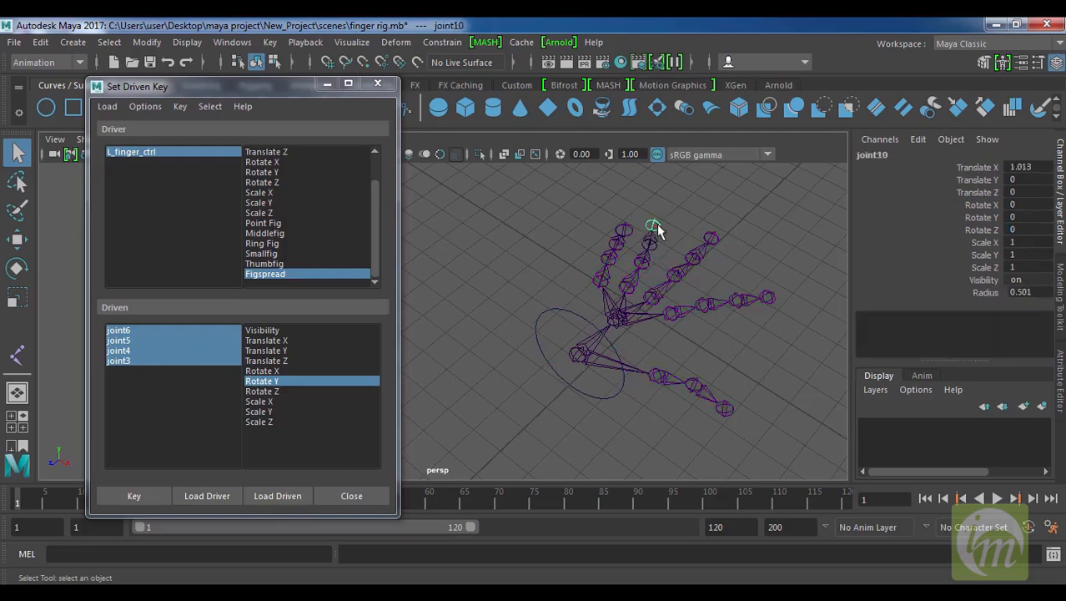
pyautogui.keyDown('shift'); pyautogui.click(650, 243); pyautogui.keyUp('shift')
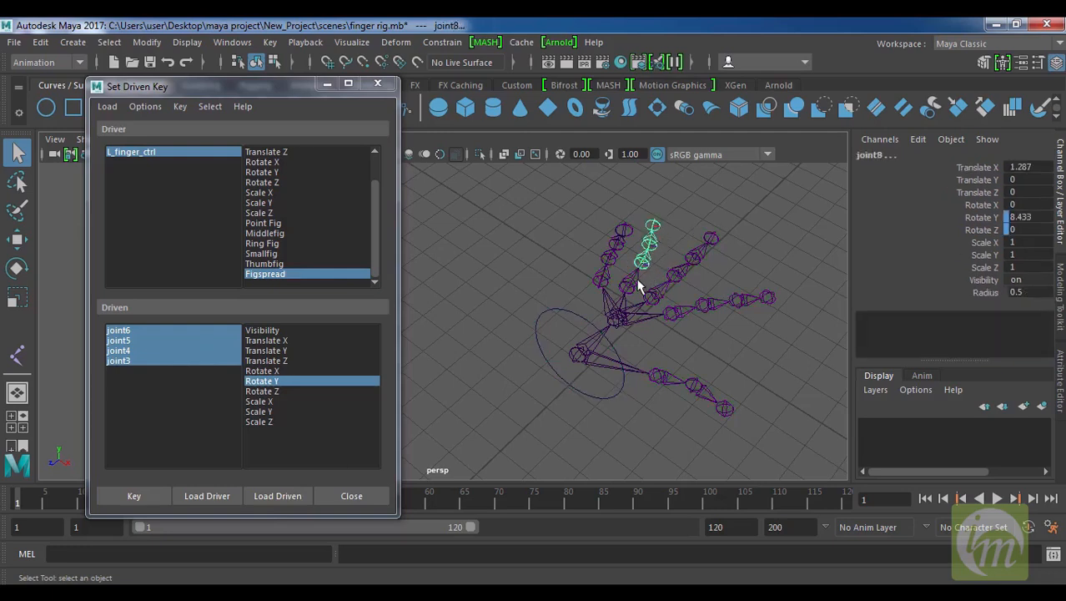
pyautogui.keyDown('shift'); pyautogui.click(639, 286); pyautogui.keyUp('shift')
pyautogui.write('0')
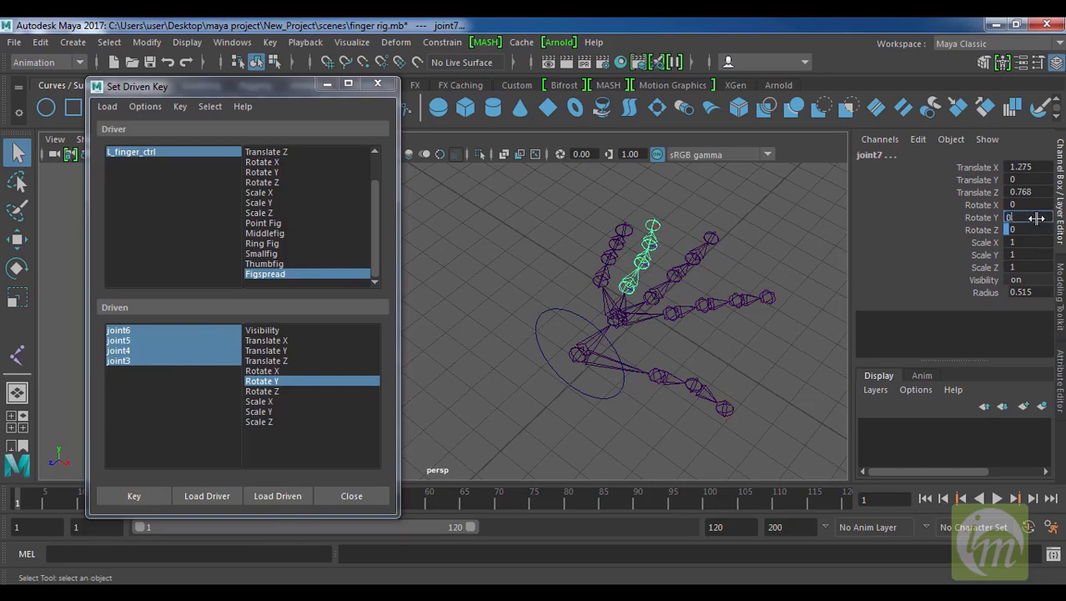
pyautogui.press('Return')
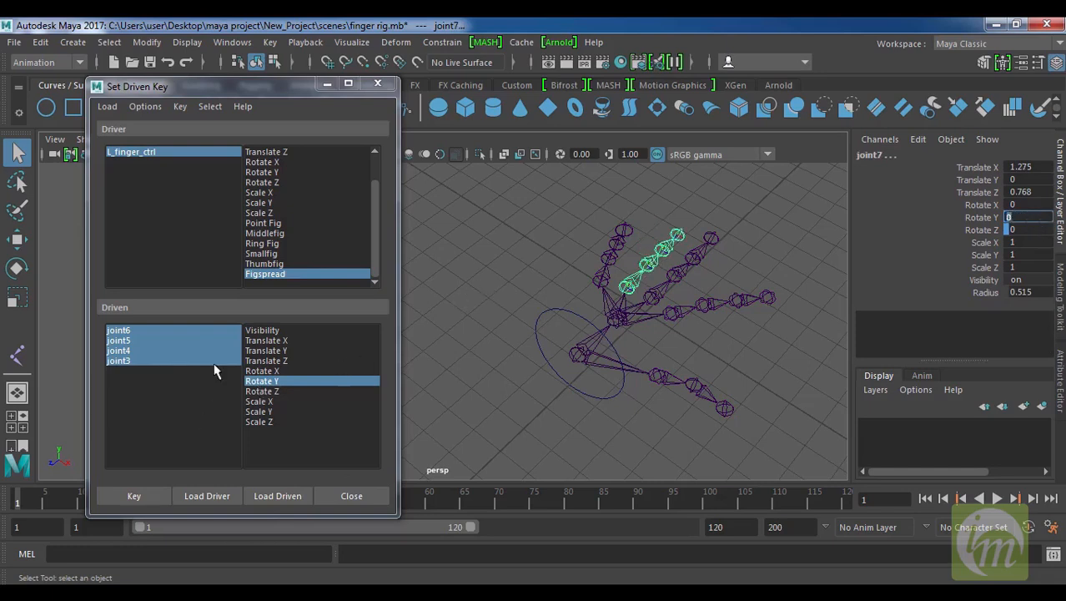
# Step: Load joint10, joint9, joint8 and joint7 as driven and key their Rotate Y to Figspread at 0
pyautogui.click(215, 152)
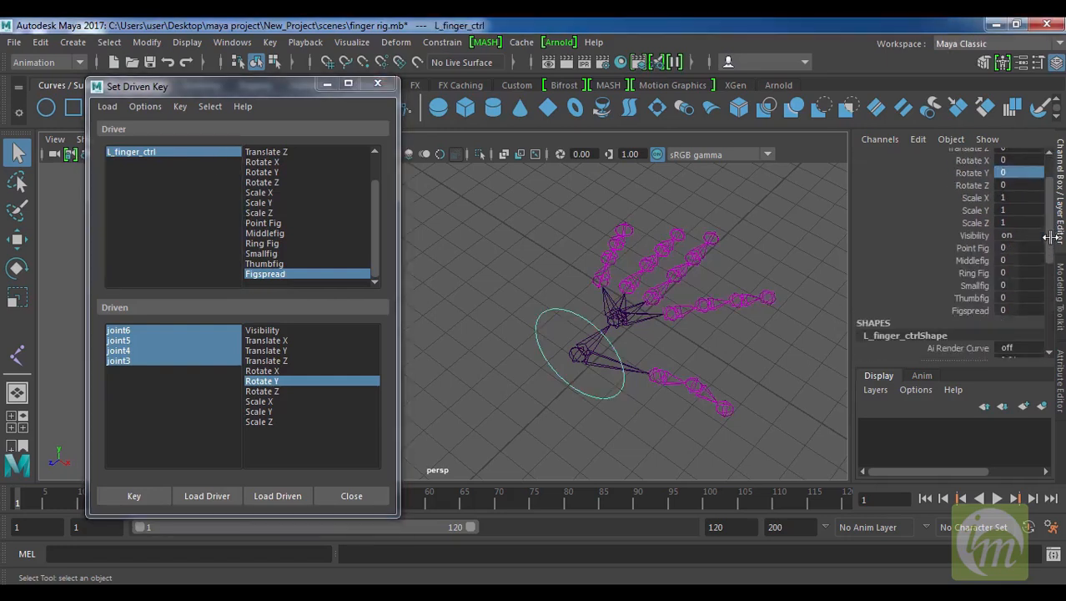
pyautogui.click(667, 259)
pyautogui.click(654, 260)
pyautogui.click(628, 285)
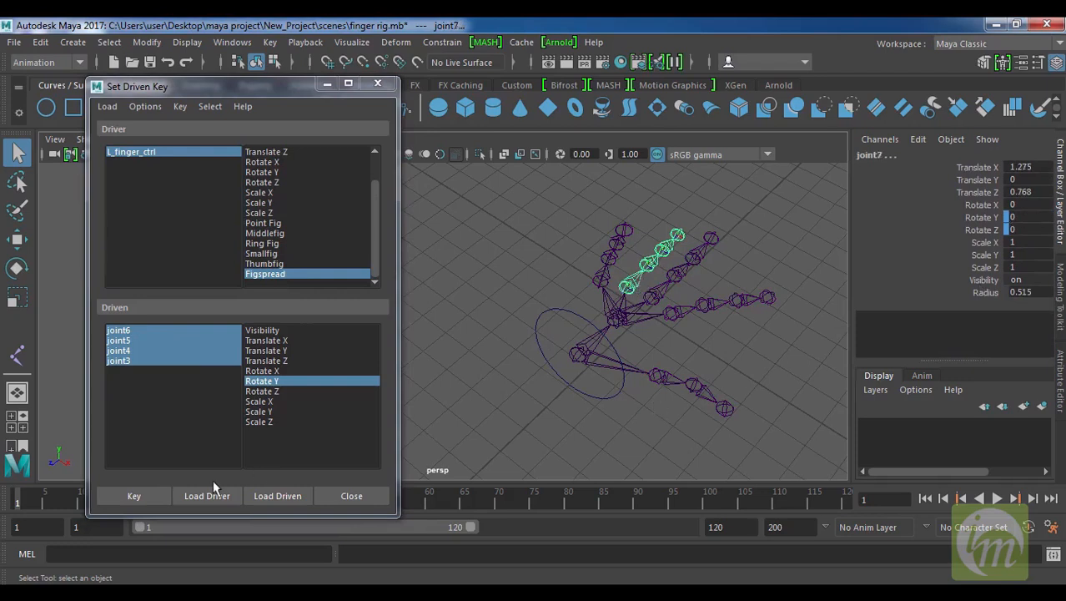
pyautogui.click(276, 495)
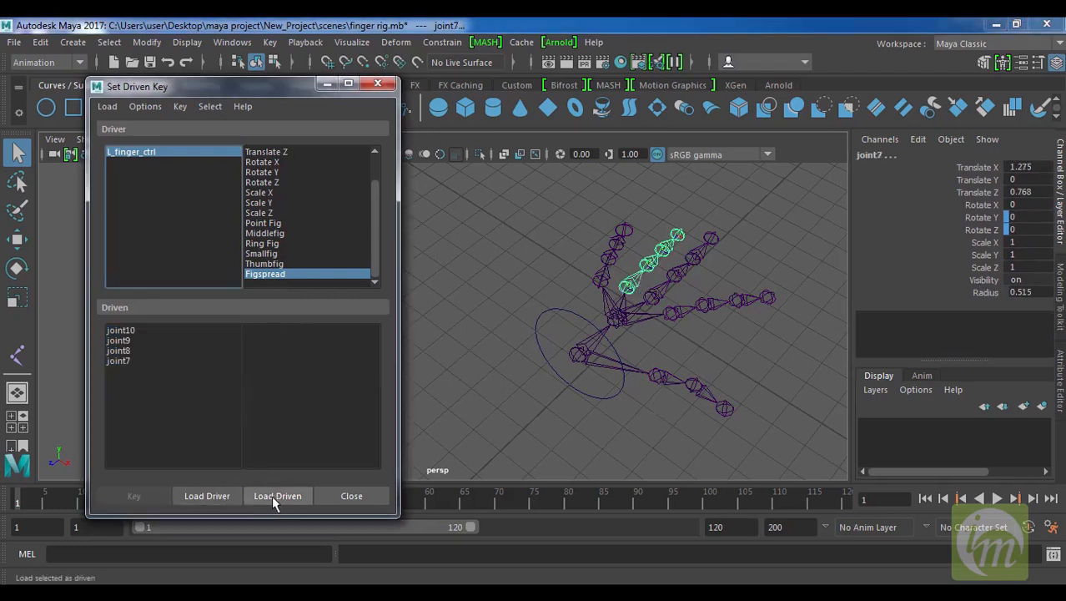
pyautogui.moveTo(139, 328); pyautogui.dragTo(166, 382)
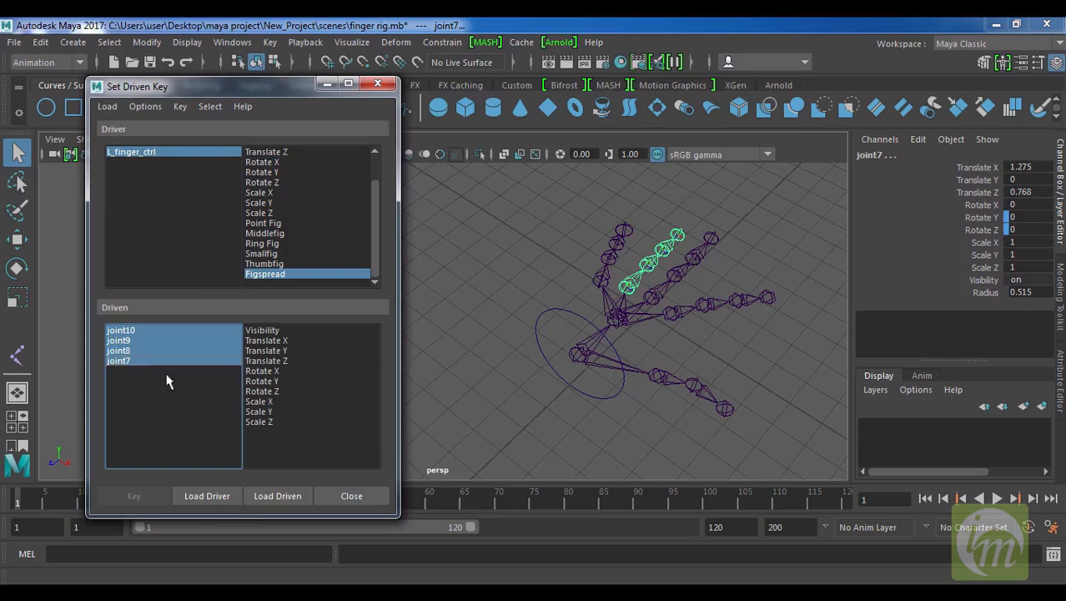
pyautogui.click(281, 381)
pyautogui.click(158, 492)
# Step: Test L_finger_ctrl's Figspread at -10, and set it to 10
pyautogui.click(155, 154)
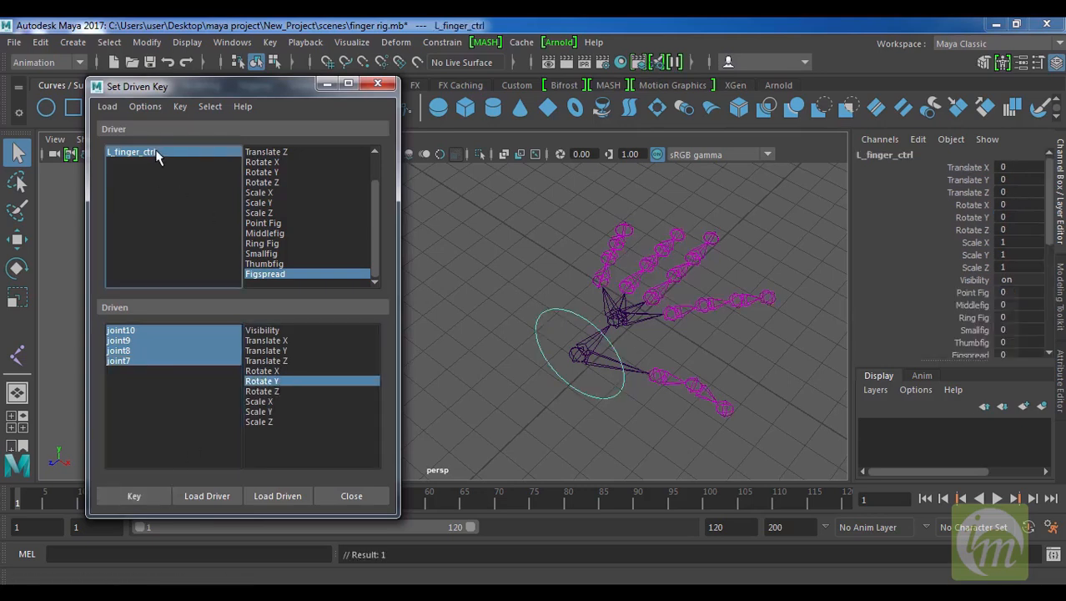
pyautogui.moveTo(1047, 197); pyautogui.dragTo(1040, 240)
pyautogui.doubleClick(1012, 248)
pyautogui.write('-10')
pyautogui.press('Return')
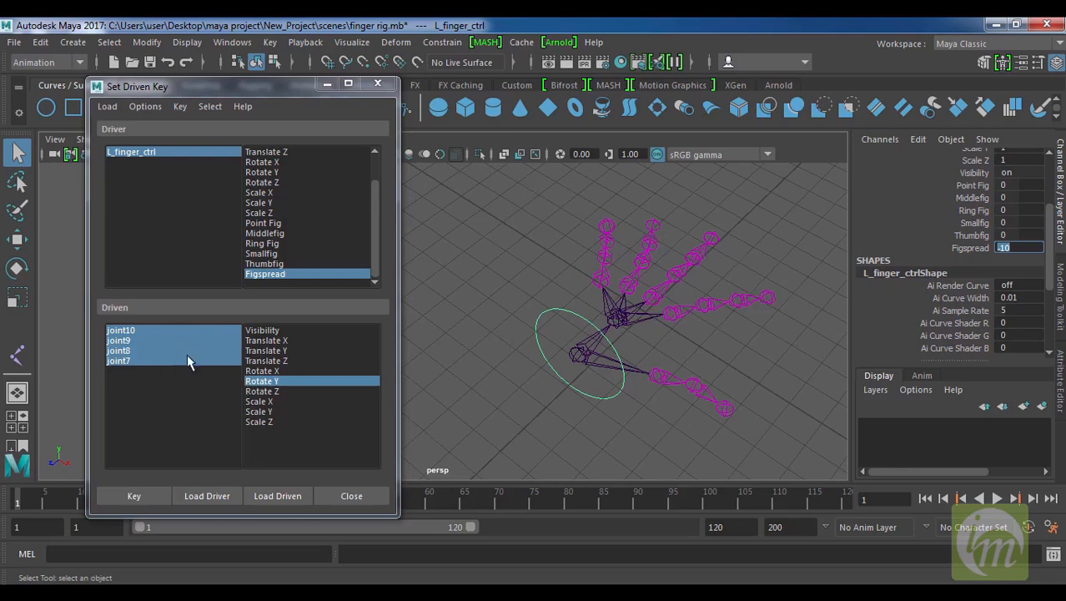
pyautogui.write('10')
pyautogui.press('Return')
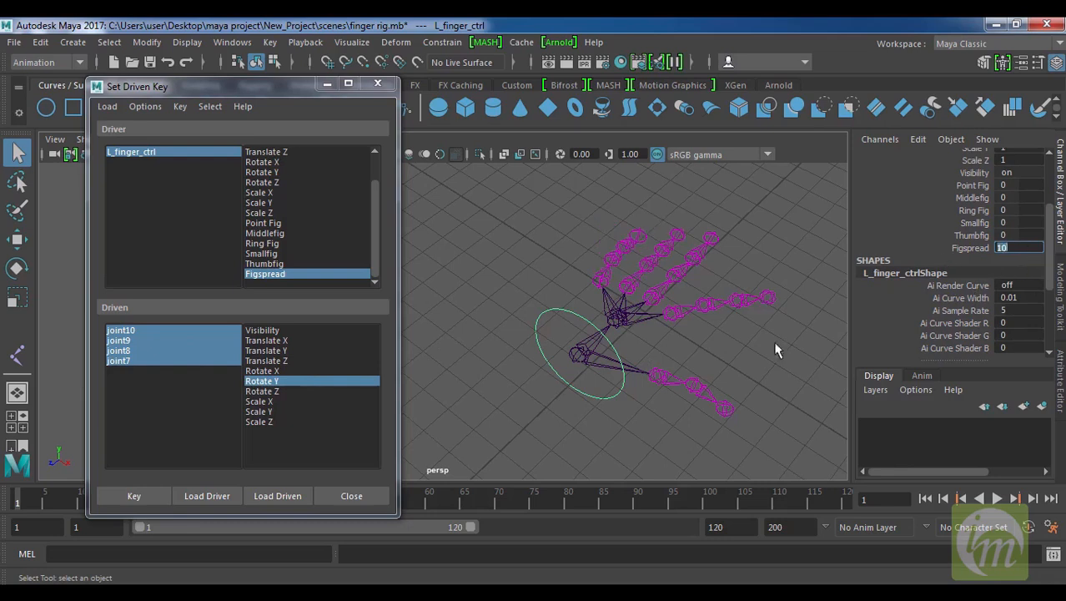
# Step: Set Rotate Y of the four ring finger joints to -5 and set the driven key
pyautogui.moveTo(181, 334); pyautogui.dragTo(176, 368)
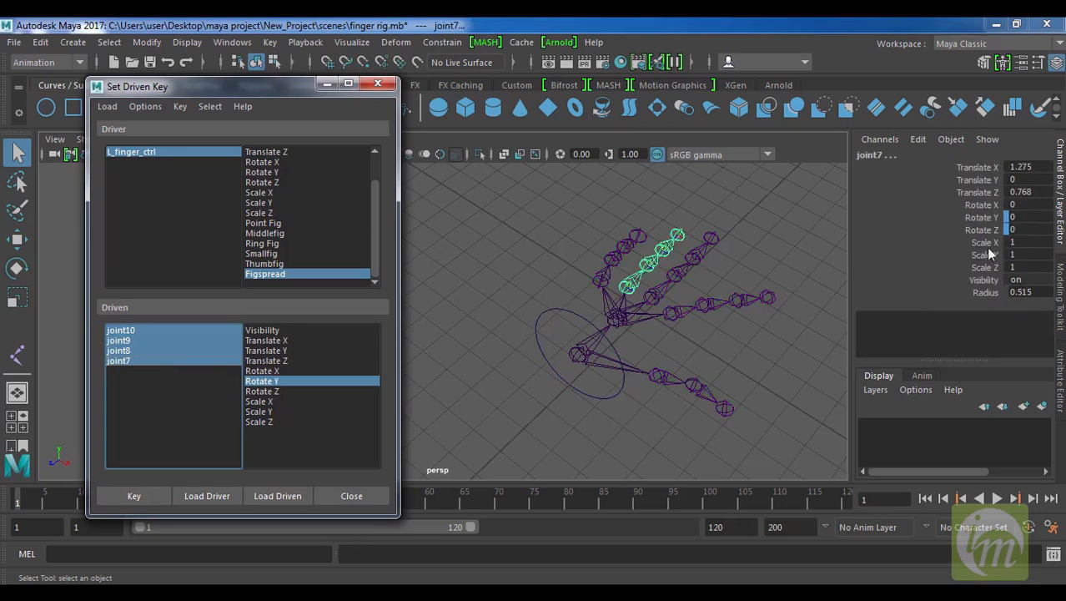
pyautogui.click(988, 217)
pyautogui.press('e')
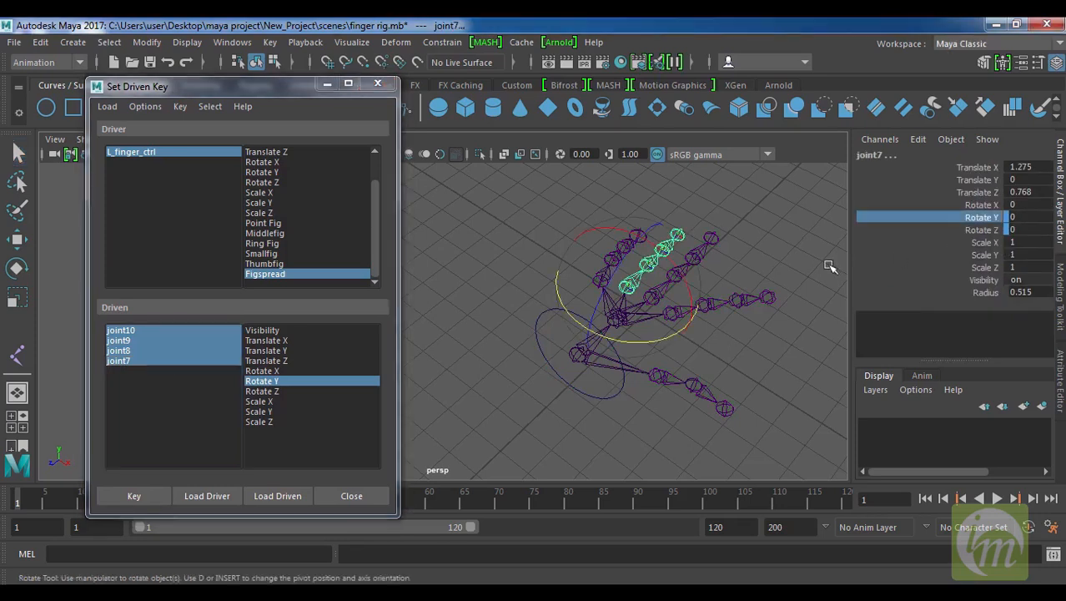
pyautogui.click(1019, 217)
pyautogui.write('-5')
pyautogui.press('Return')
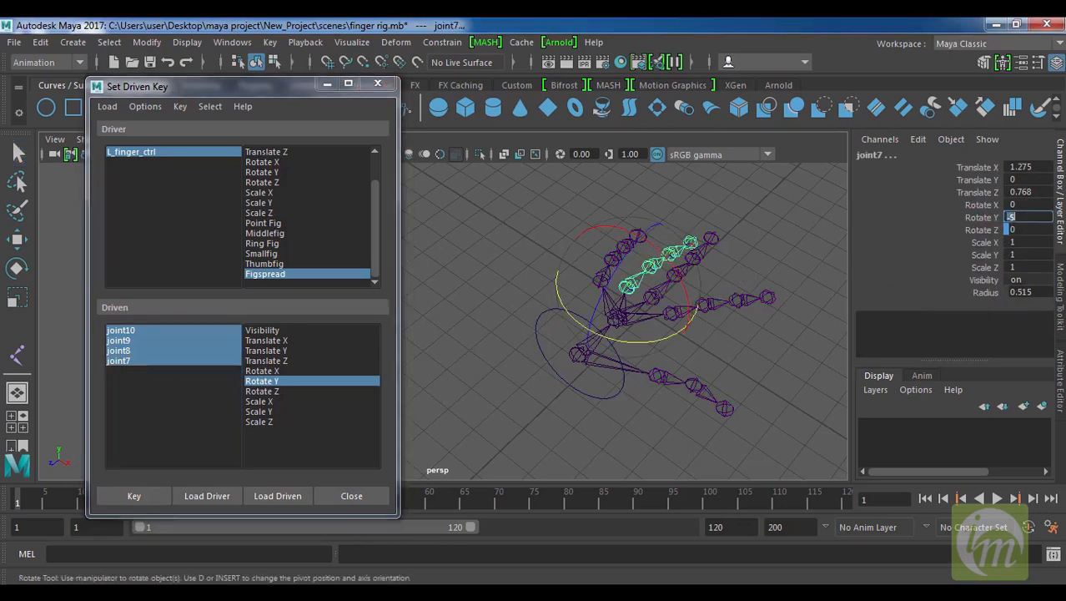
pyautogui.click(153, 493)
# Step: Return L_finger_ctrl's Figspread to 0 after keying the ring finger
pyautogui.click(170, 152)
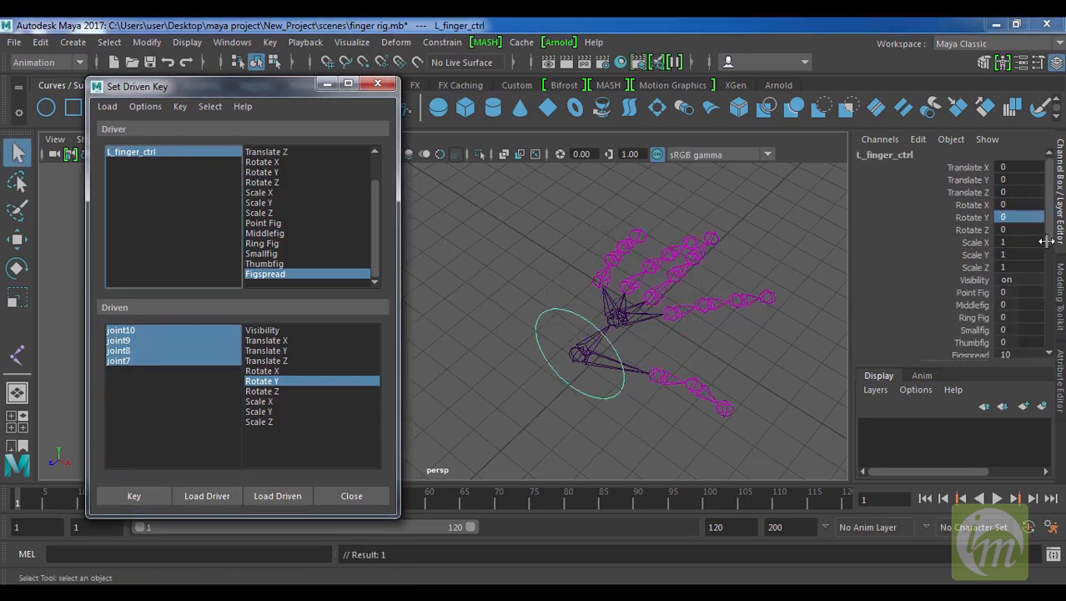
pyautogui.scroll(-1, 1030, 284)
pyautogui.click(1006, 332)
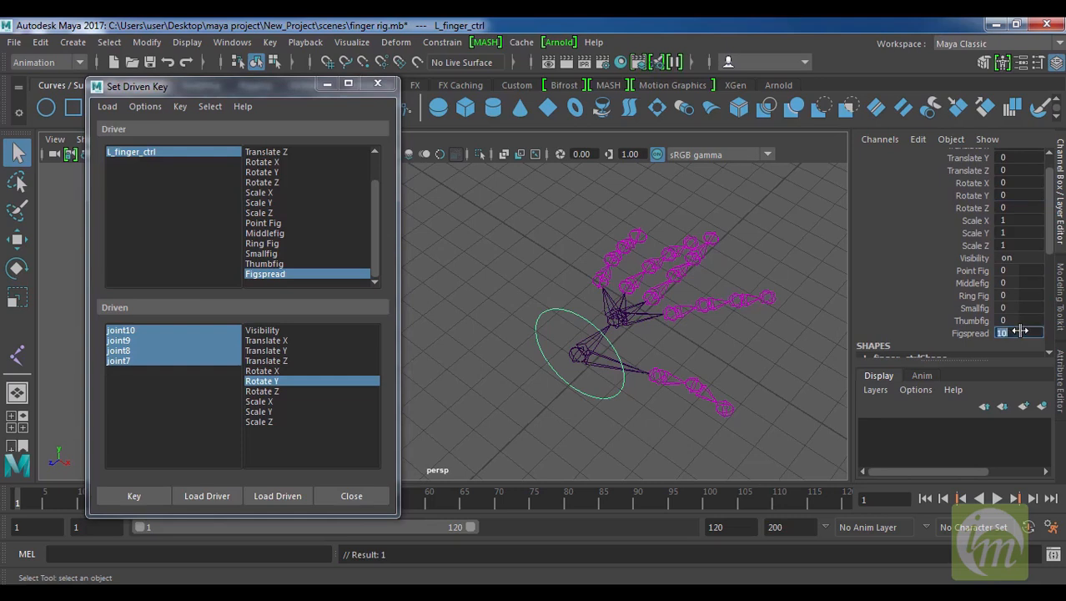
pyautogui.press('Return')
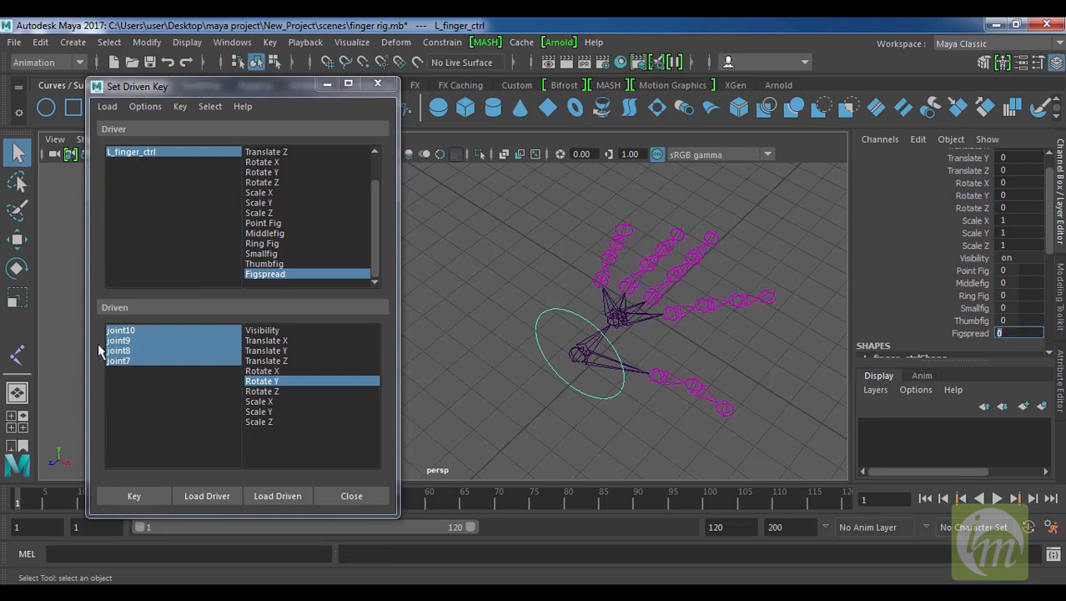
# Step: Load joint24, joint23 and joint22 as driven objects and choose Rotate Y as their driven attribute
pyautogui.click(697, 253)
pyautogui.keyDown('shift'); pyautogui.click(679, 272); pyautogui.keyUp('shift')
pyautogui.keyDown('shift'); pyautogui.click(666, 284); pyautogui.keyUp('shift')
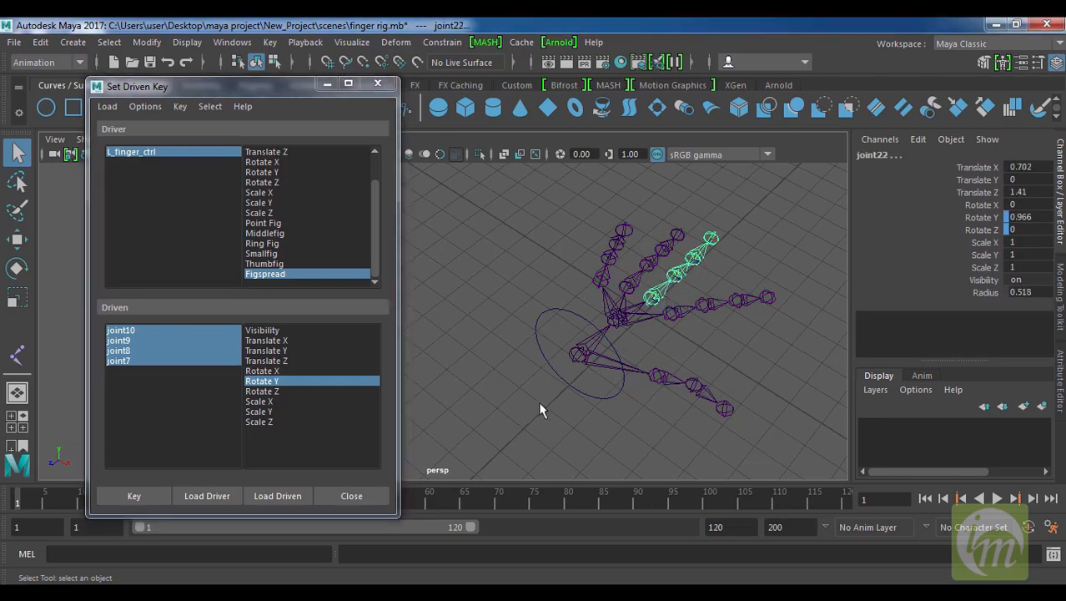
pyautogui.click(275, 495)
pyautogui.moveTo(167, 331); pyautogui.dragTo(171, 368)
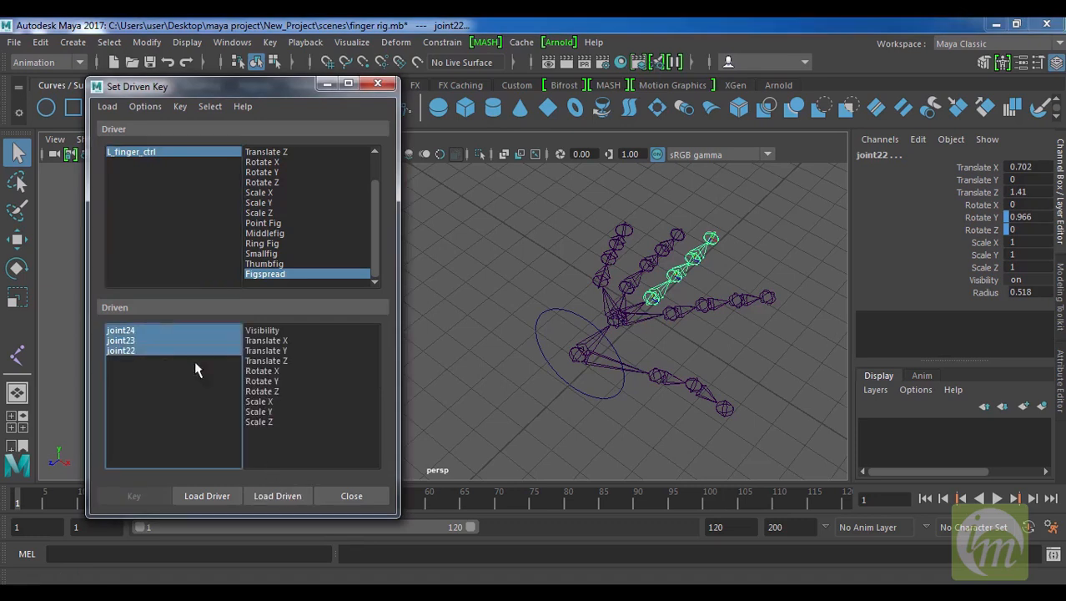
pyautogui.click(277, 382)
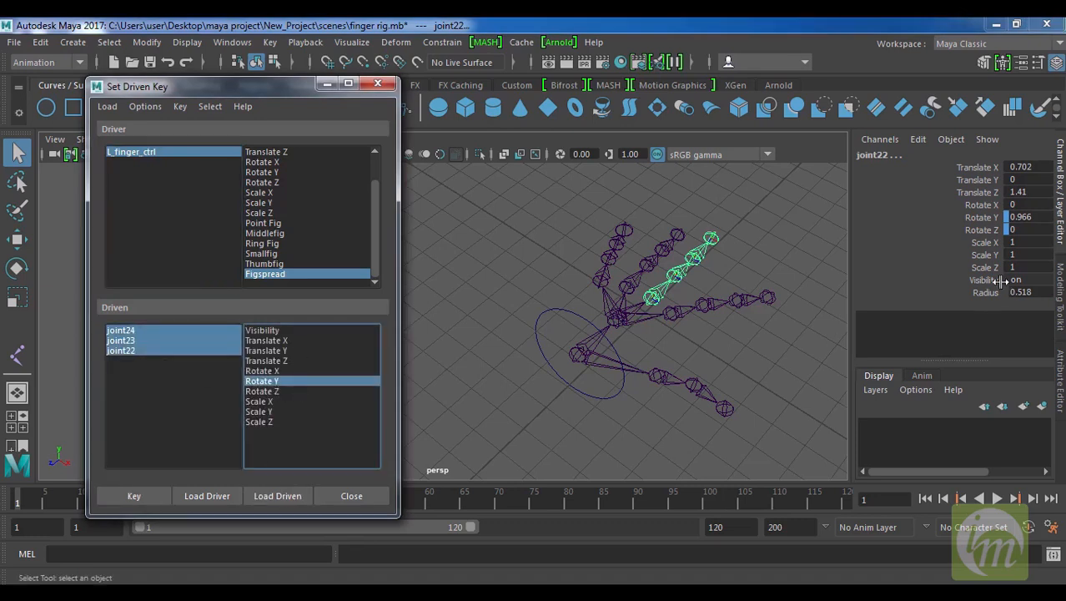
# Step: Set Rotate Y of joint24, joint23 and joint22 to 0 and key it to Figspread at 0
pyautogui.click(186, 154)
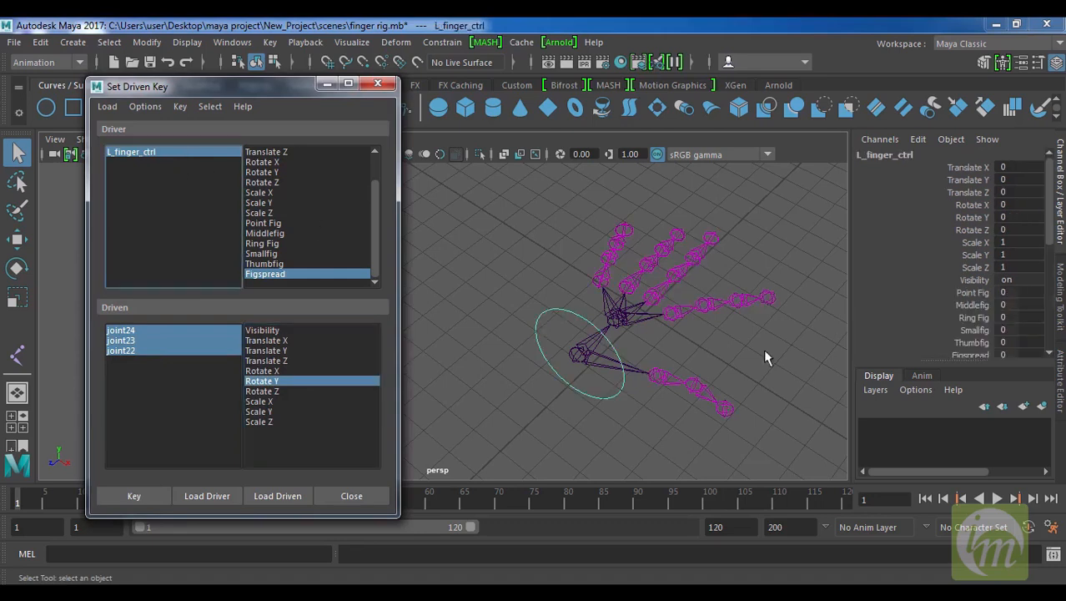
pyautogui.scroll(-3, 1049, 258)
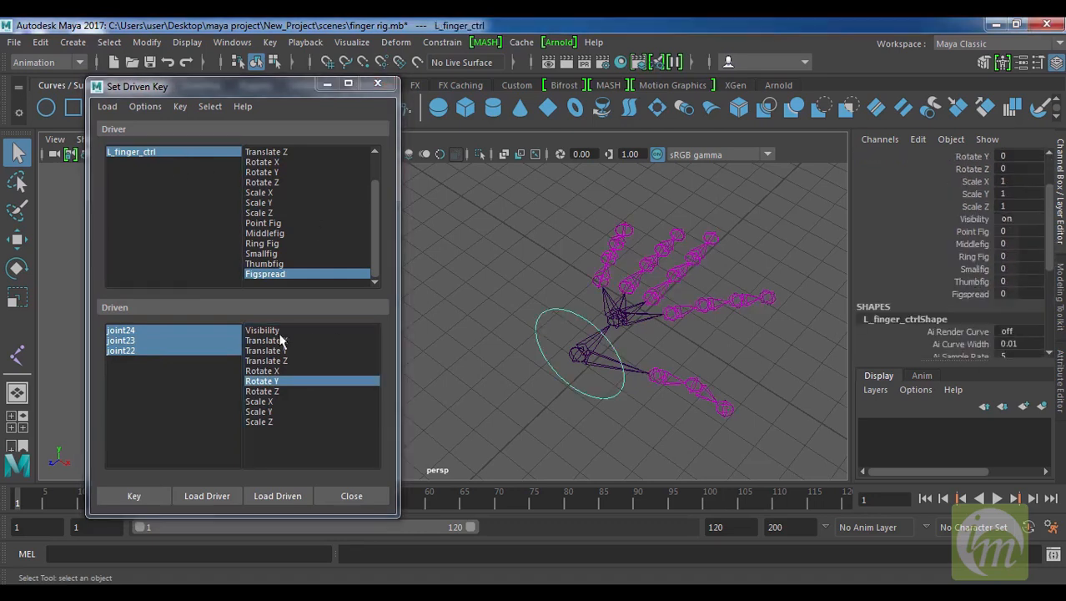
pyautogui.moveTo(180, 329); pyautogui.dragTo(179, 356)
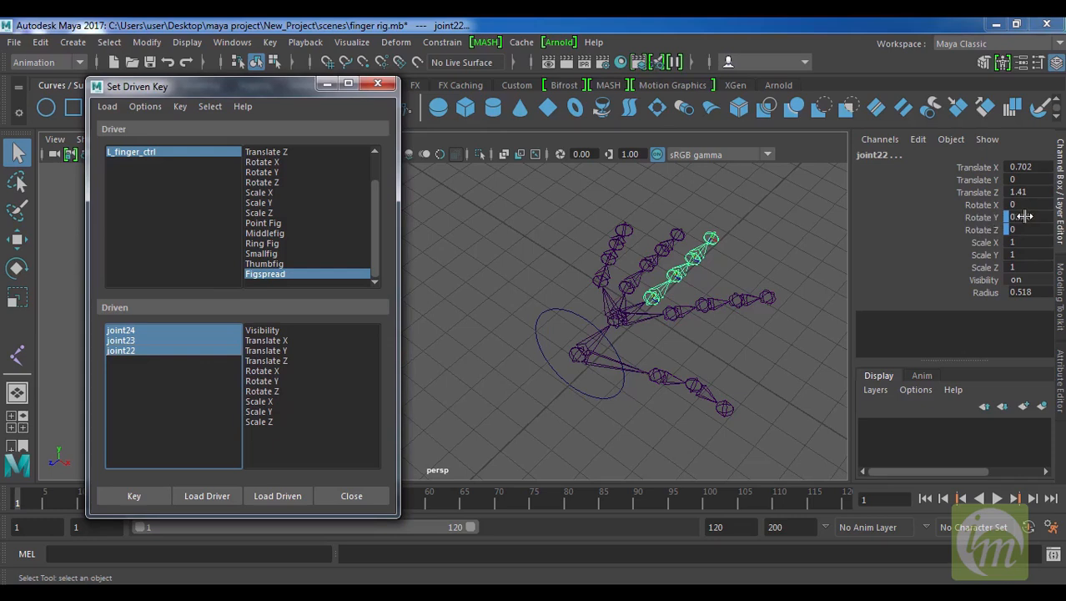
pyautogui.write('0')
pyautogui.press('Return')
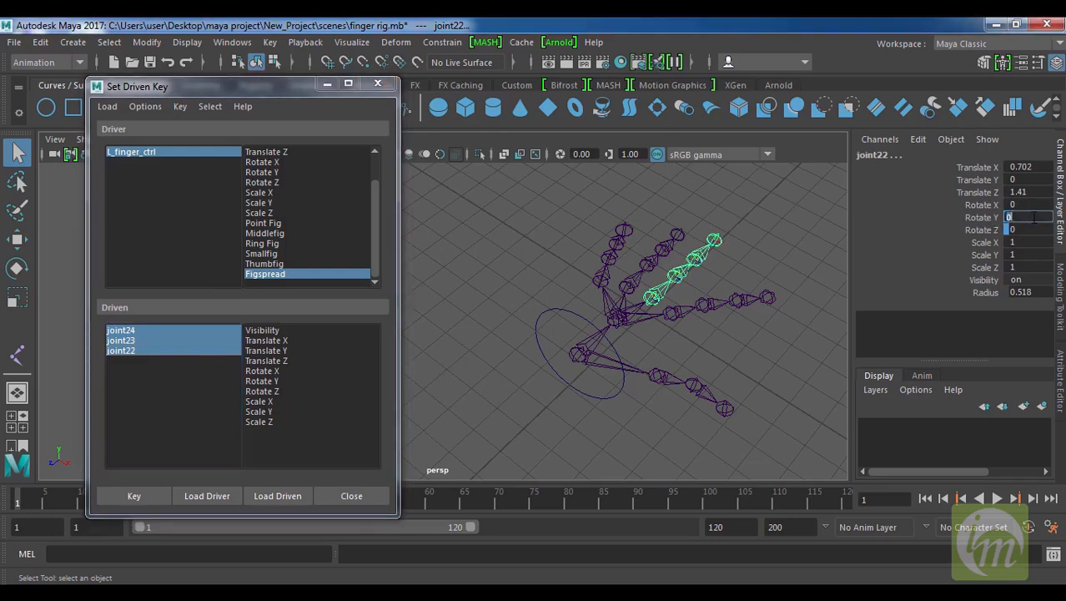
pyautogui.click(134, 496)
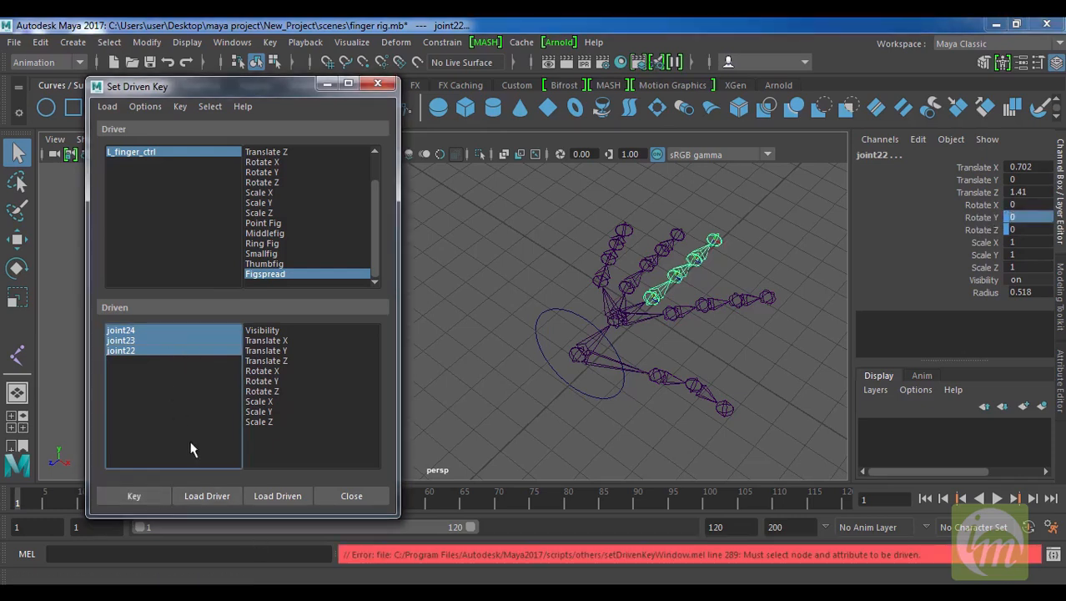
pyautogui.click(273, 382)
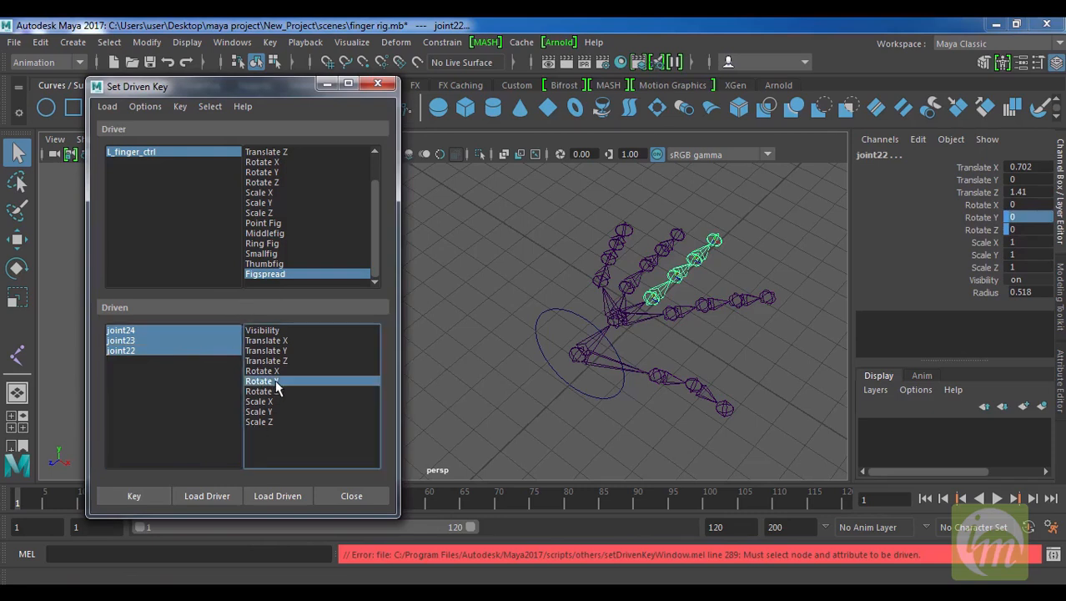
pyautogui.click(150, 494)
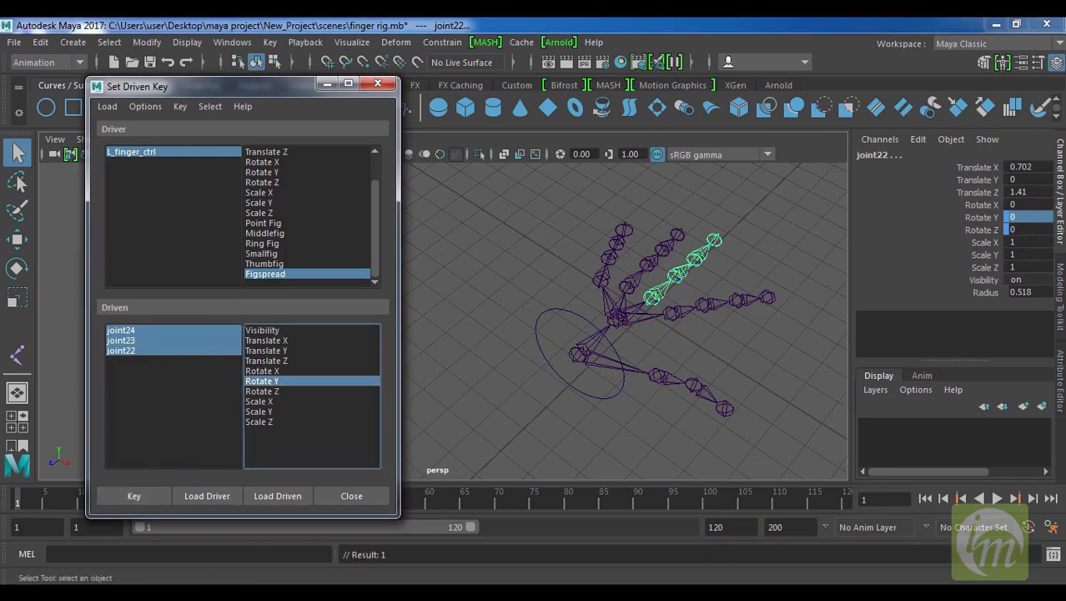
# Step: Test L_finger_ctrl's Figspread at -10 and check Rotate Y of joint24, joint23 and joint22
pyautogui.click(173, 151)
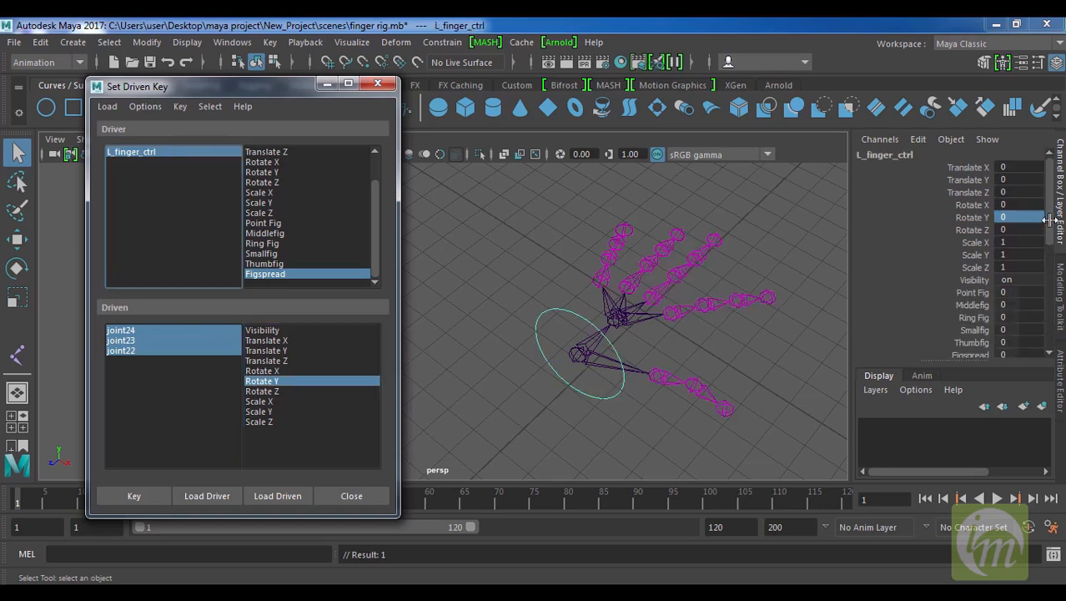
pyautogui.scroll(-2, 1050, 219)
pyautogui.click(1020, 318)
pyautogui.write('-10')
pyautogui.press('Return')
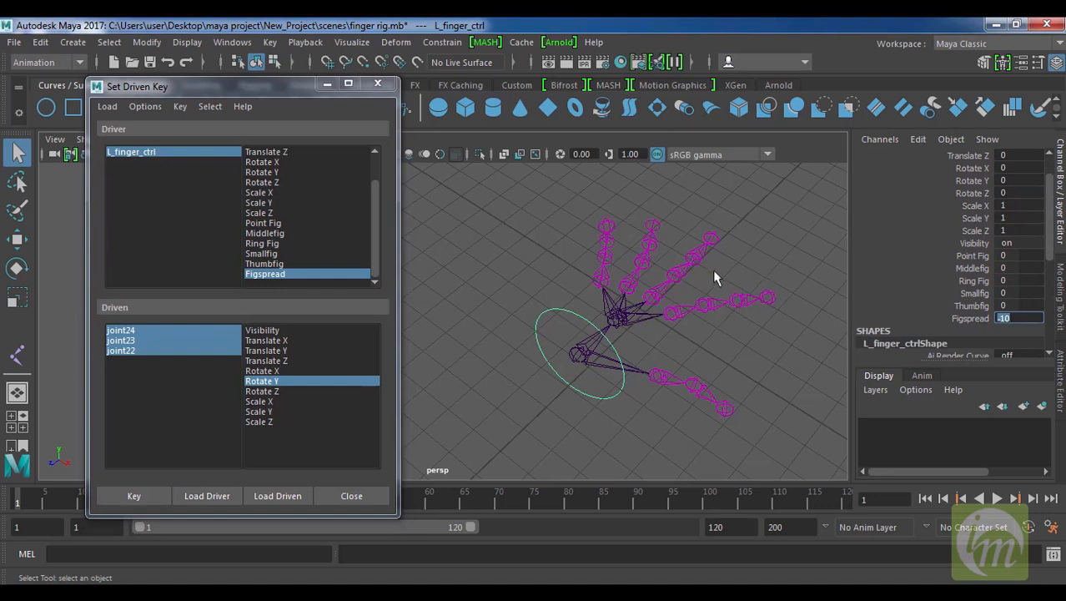
pyautogui.moveTo(155, 329); pyautogui.dragTo(158, 346)
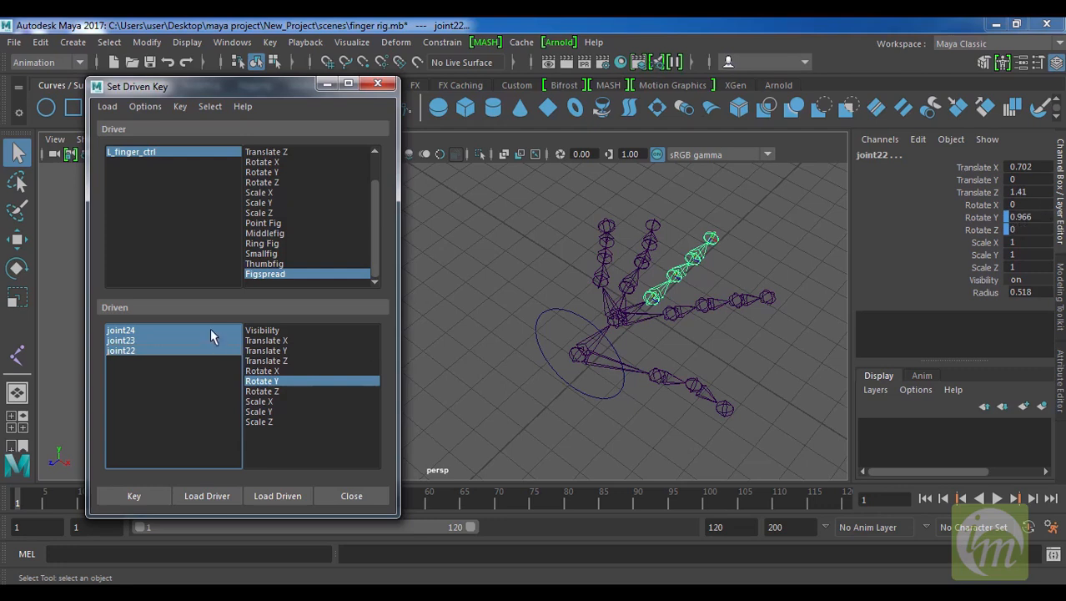
# Step: Set Figspread to 10, rotate joint24, joint23 and joint22 to a Rotate Y of -1.8, and set the driven key
pyautogui.click(206, 159)
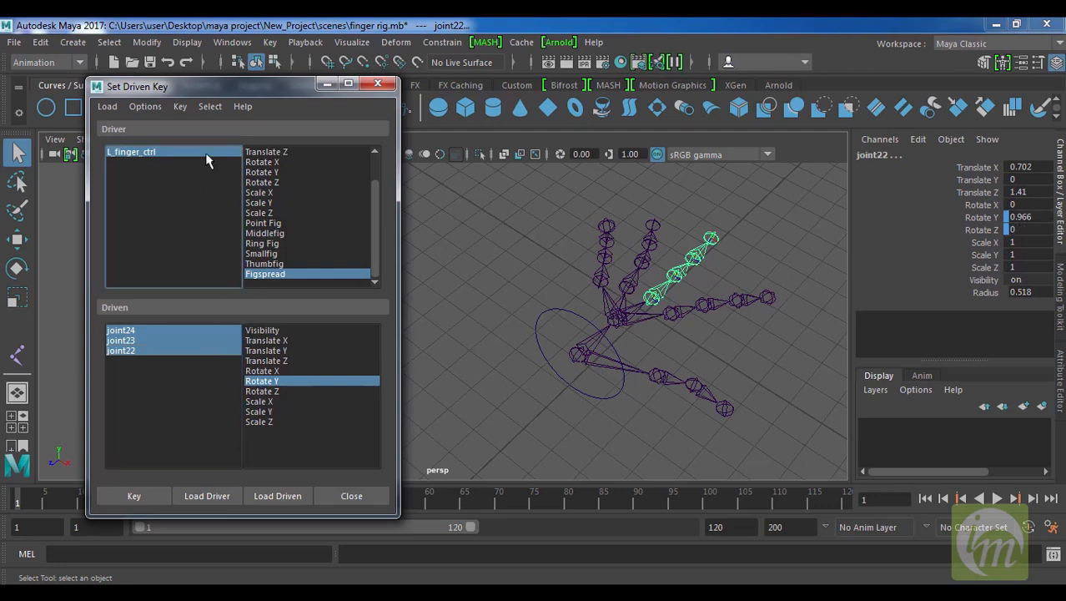
pyautogui.scroll(-3, 1048, 242)
pyautogui.click(1026, 294)
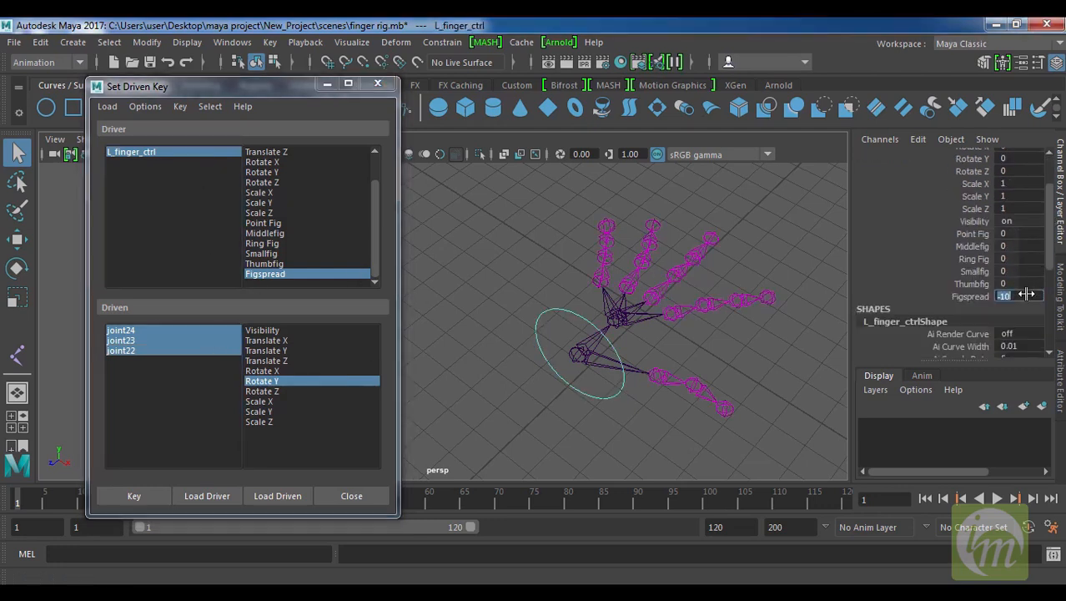
pyautogui.write('10')
pyautogui.press('Return')
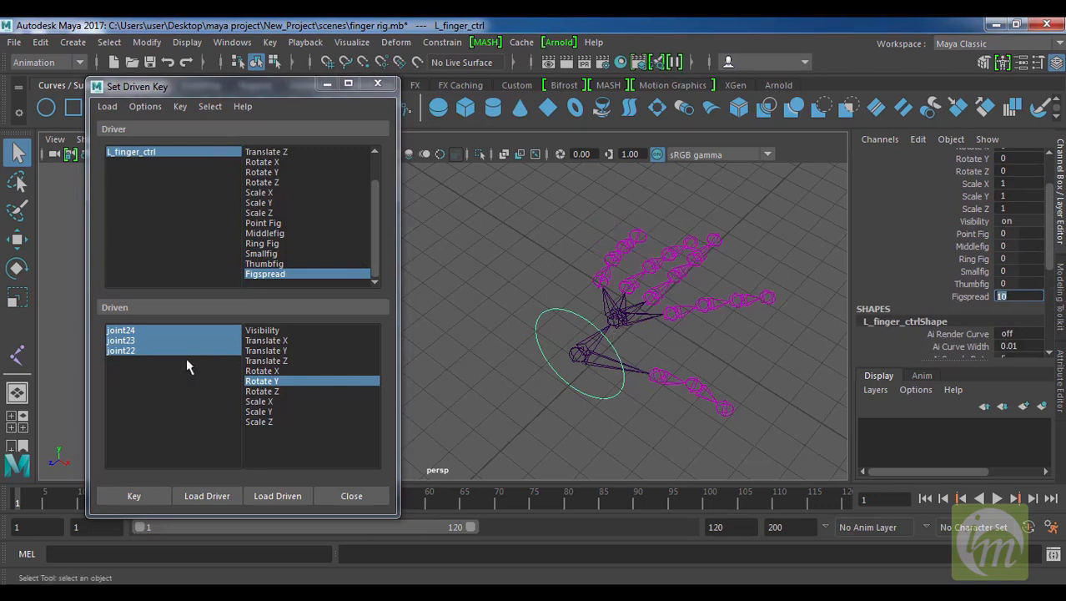
pyautogui.moveTo(166, 332); pyautogui.dragTo(171, 351)
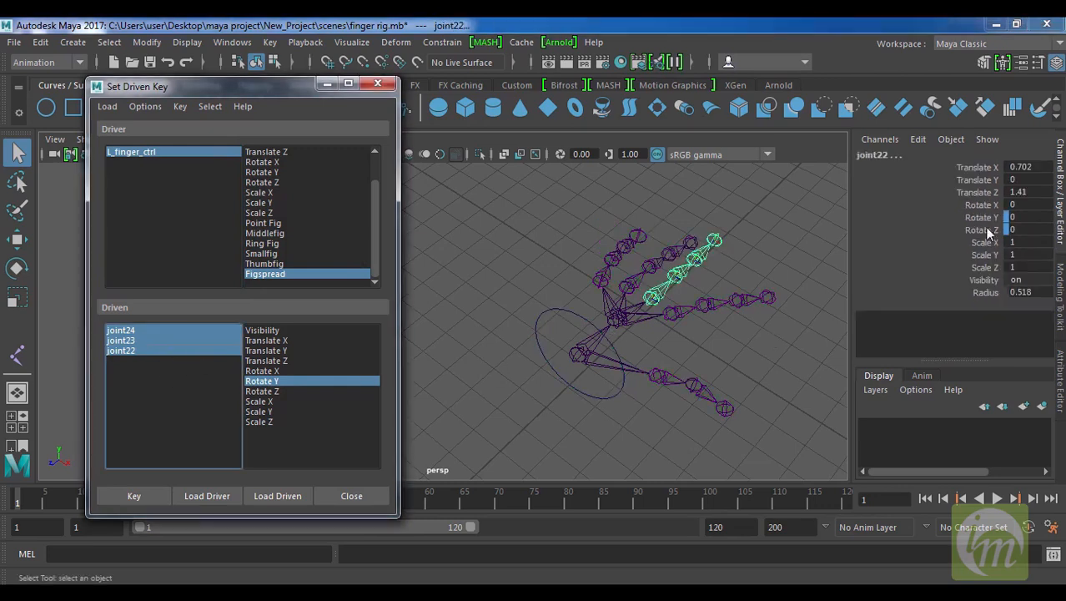
pyautogui.click(983, 217)
pyautogui.moveTo(760, 219); pyautogui.dragTo(765, 221, button='middle')
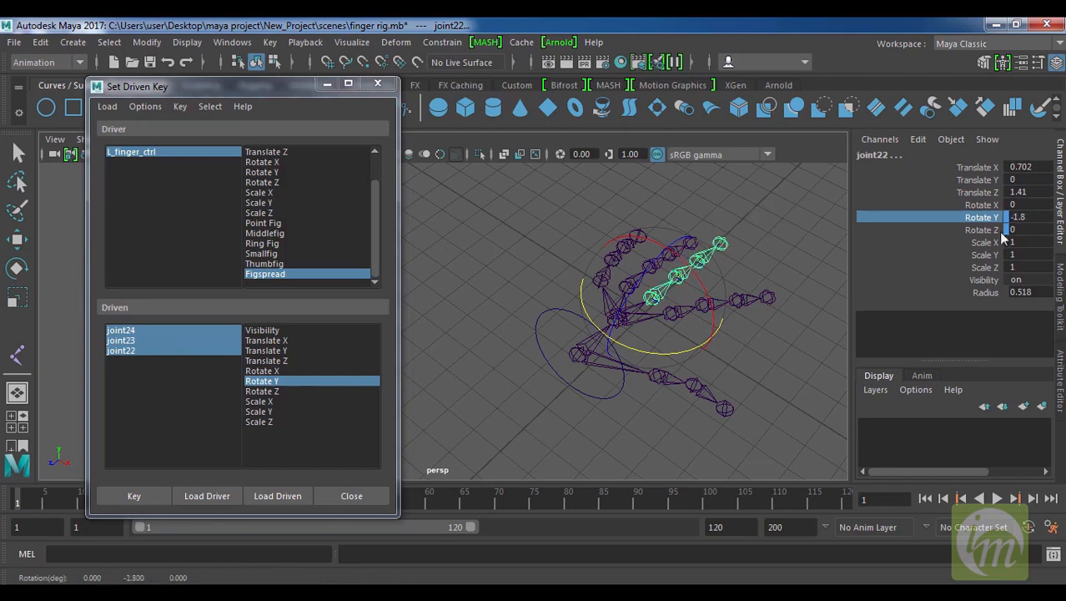
pyautogui.click(137, 494)
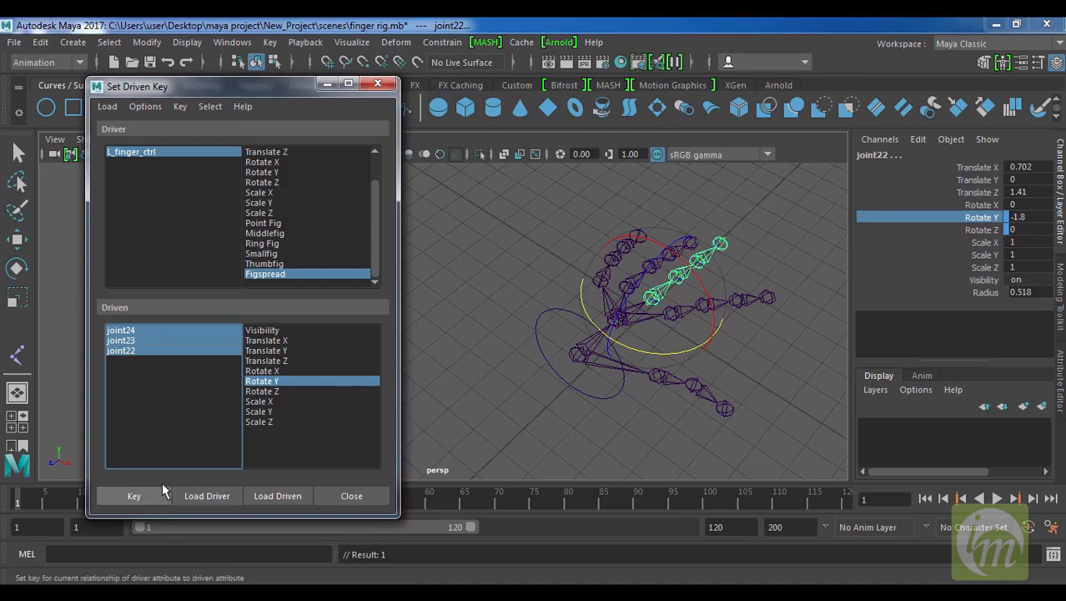
# Step: Return L_finger_ctrl's Figspread to 0 after keying joint24, joint23 and joint22
pyautogui.click(175, 152)
pyautogui.doubleClick(1011, 355)
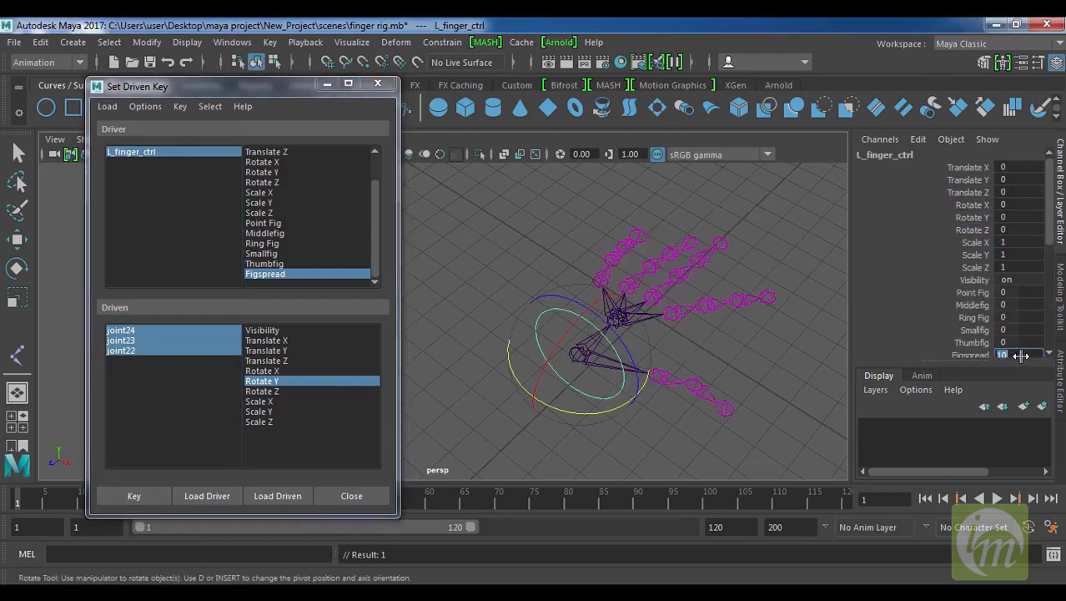
pyautogui.write('0')
pyautogui.press('Return')
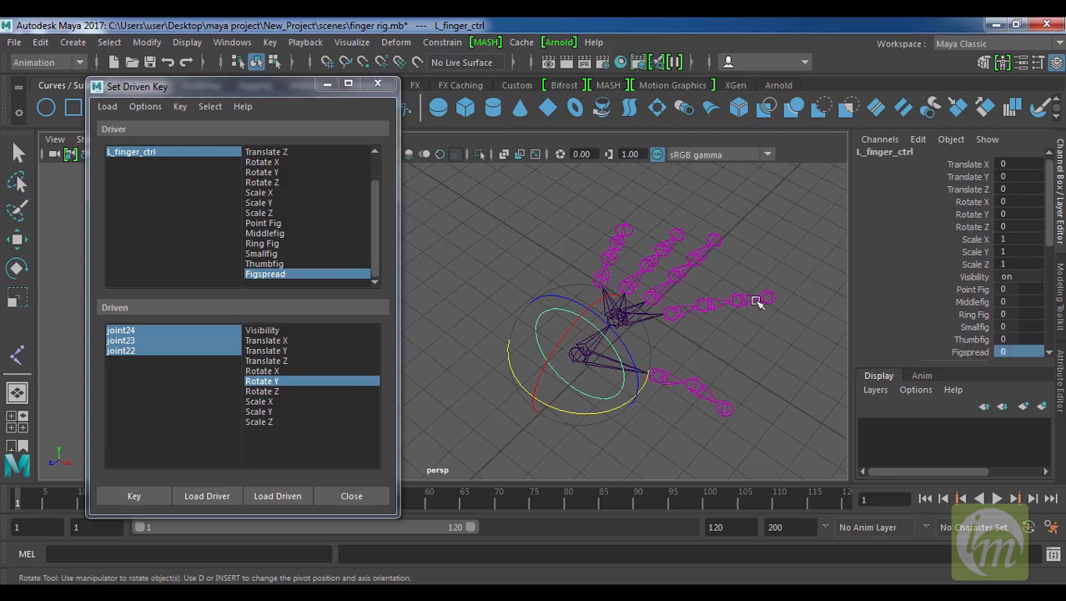
# Step: Load joint17, joint16 and joint15 as the driven objects and select all three
pyautogui.press('q')
pyautogui.click(743, 302)
pyautogui.keyDown('shift'); pyautogui.click(706, 306); pyautogui.keyUp('shift')
pyautogui.keyDown('shift'); pyautogui.click(682, 310); pyautogui.keyUp('shift')
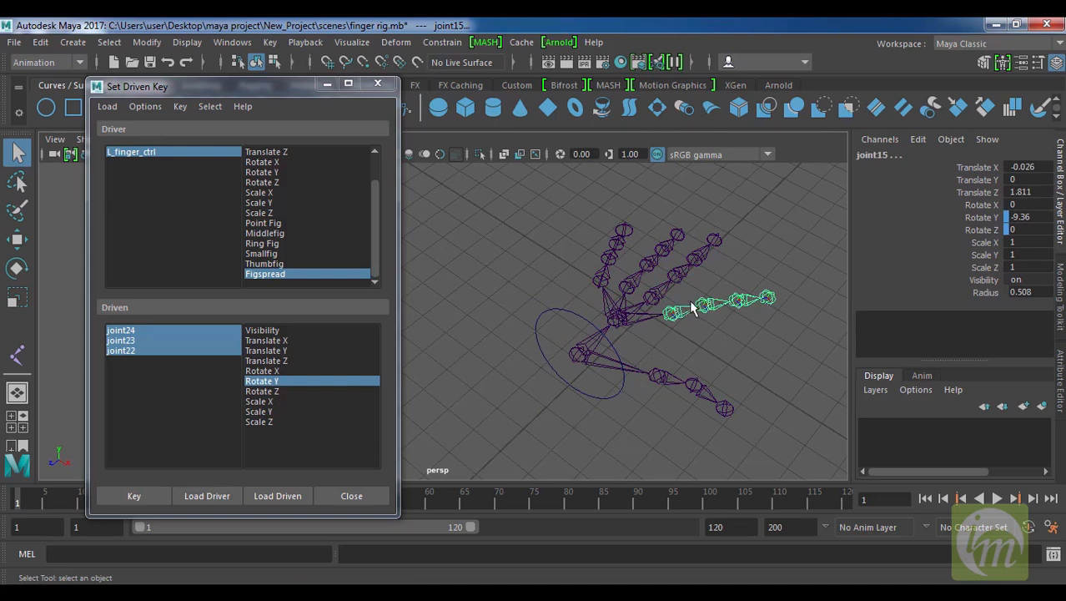
pyautogui.click(171, 151)
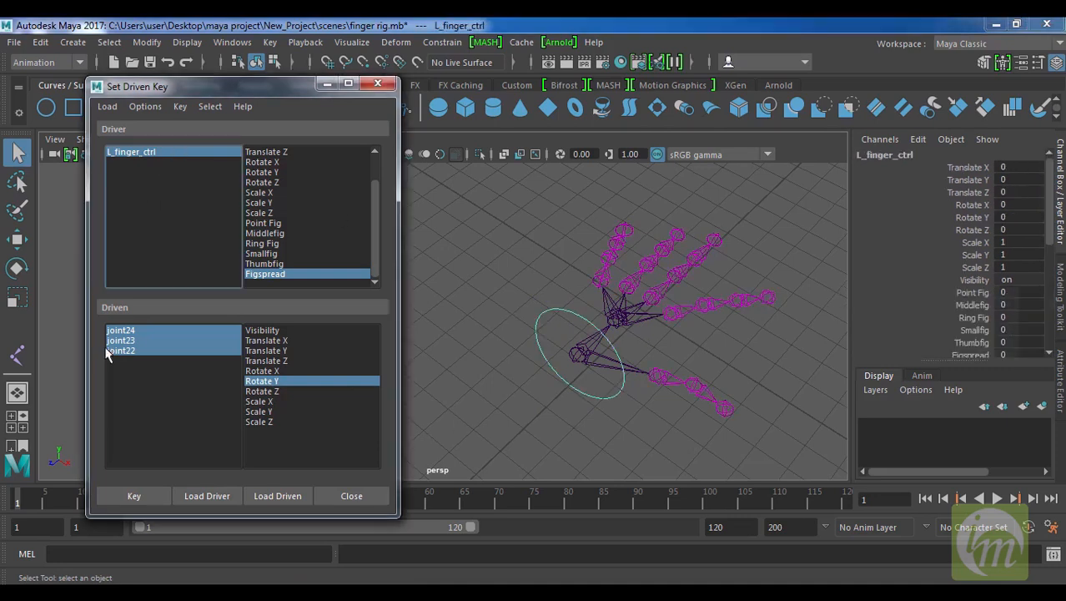
pyautogui.click(751, 311)
pyautogui.keyDown('shift'); pyautogui.click(686, 310); pyautogui.keyUp('shift')
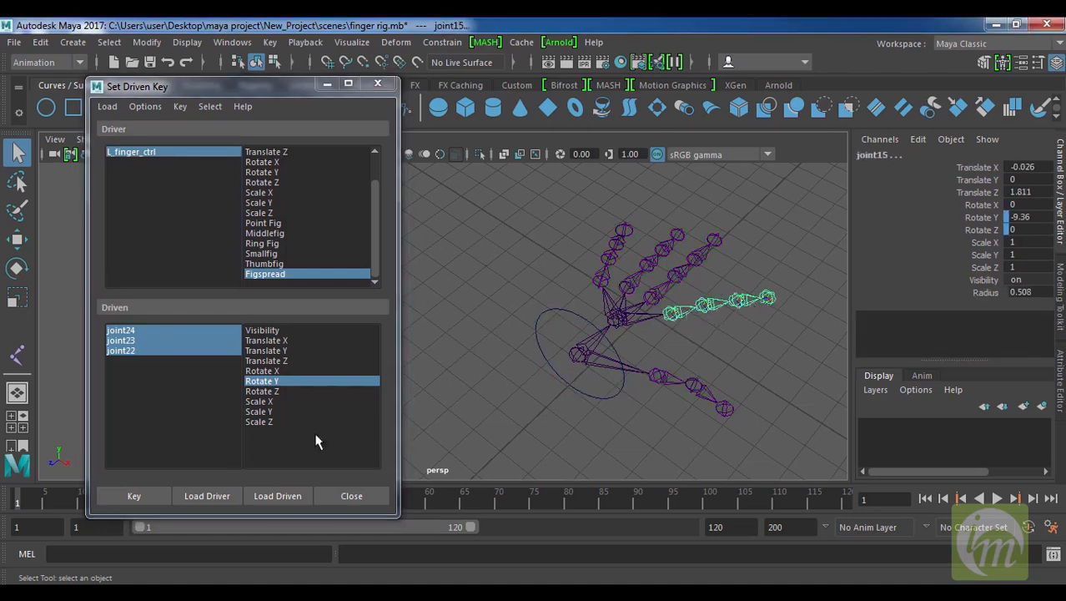
pyautogui.click(278, 495)
pyautogui.moveTo(153, 332); pyautogui.dragTo(154, 368)
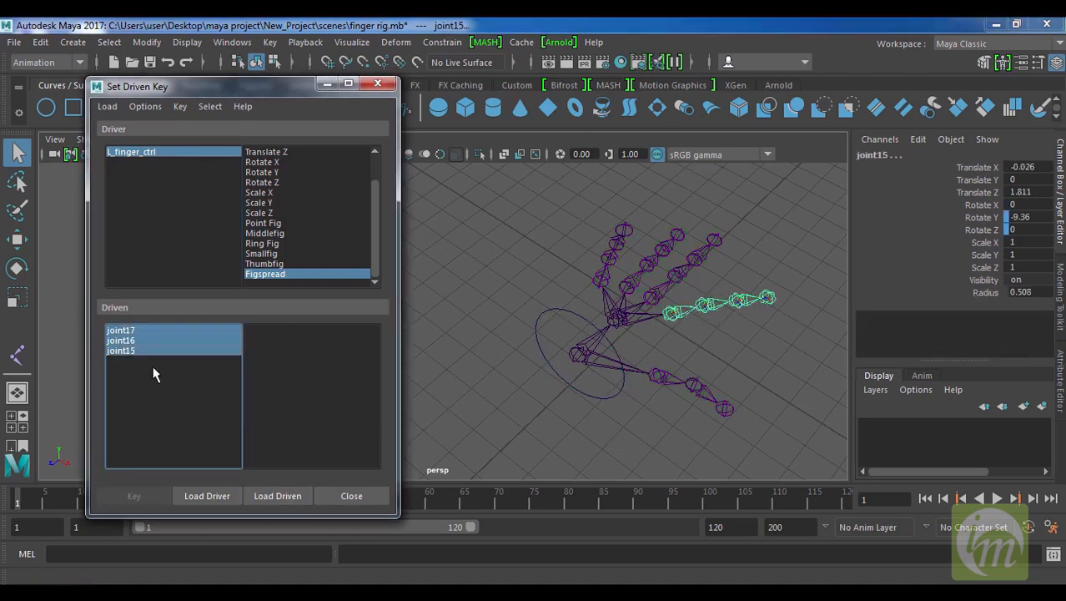
# Step: Set Rotate Y of joint17, joint16 and joint15 to 0 and key it to Figspread at 0
pyautogui.click(268, 381)
pyautogui.click(1022, 217)
pyautogui.write('0')
pyautogui.press('Return')
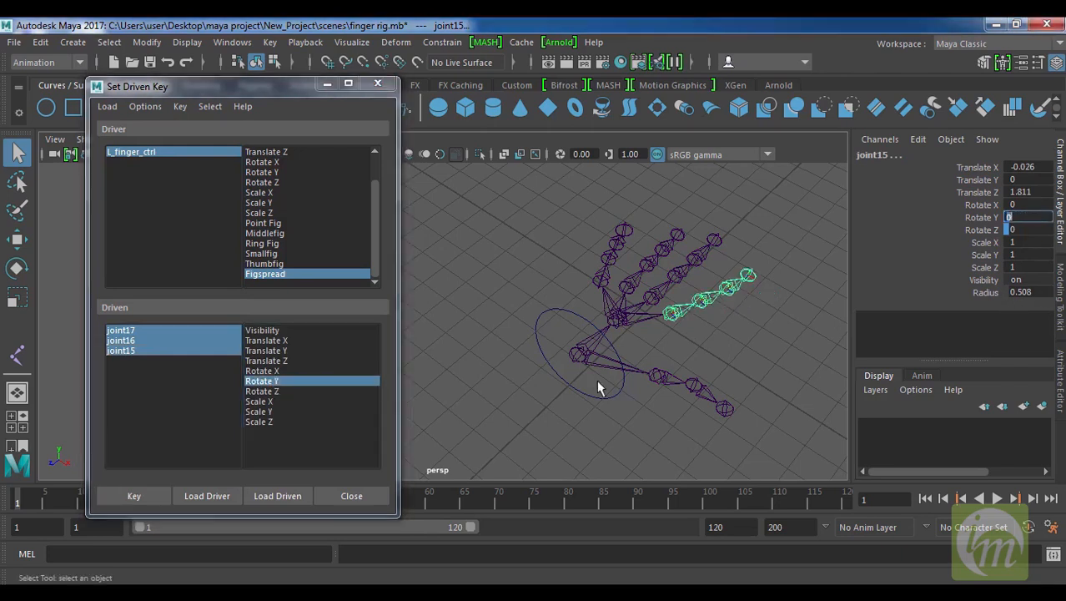
pyautogui.keyDown('alt'); pyautogui.moveTo(596, 385); pyautogui.dragTo(650, 350, button='middle'); pyautogui.keyUp('alt')
pyautogui.click(144, 495)
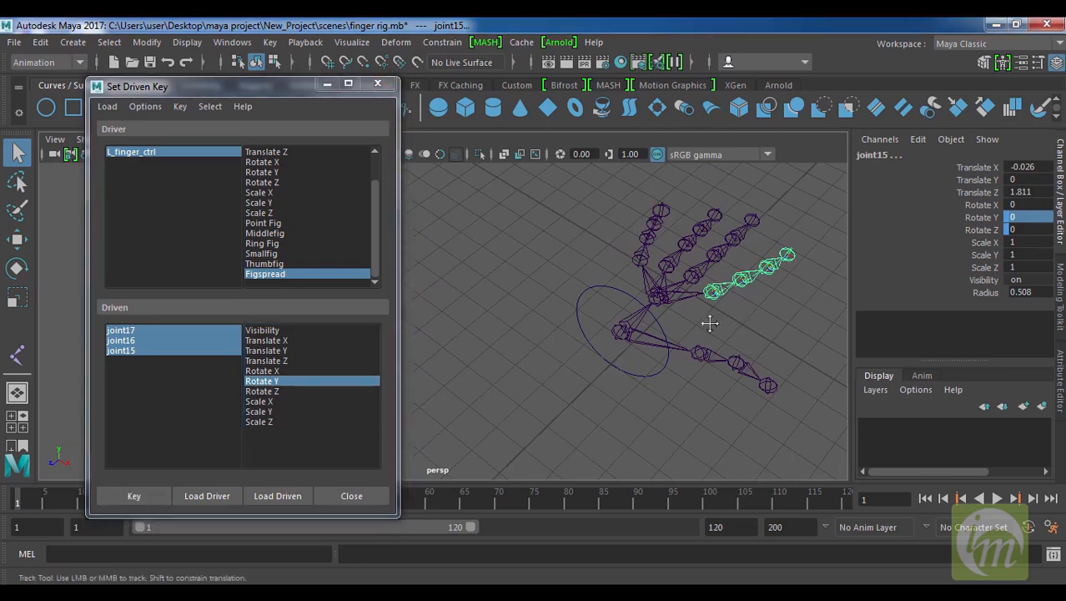
# Step: Set L_finger_ctrl's Figspread to -10 and set the driven key for Rotate Y of joint17, joint16 and joint15
pyautogui.keyDown('alt'); pyautogui.moveTo(710, 323); pyautogui.dragTo(638, 336, button='middle'); pyautogui.keyUp('alt')
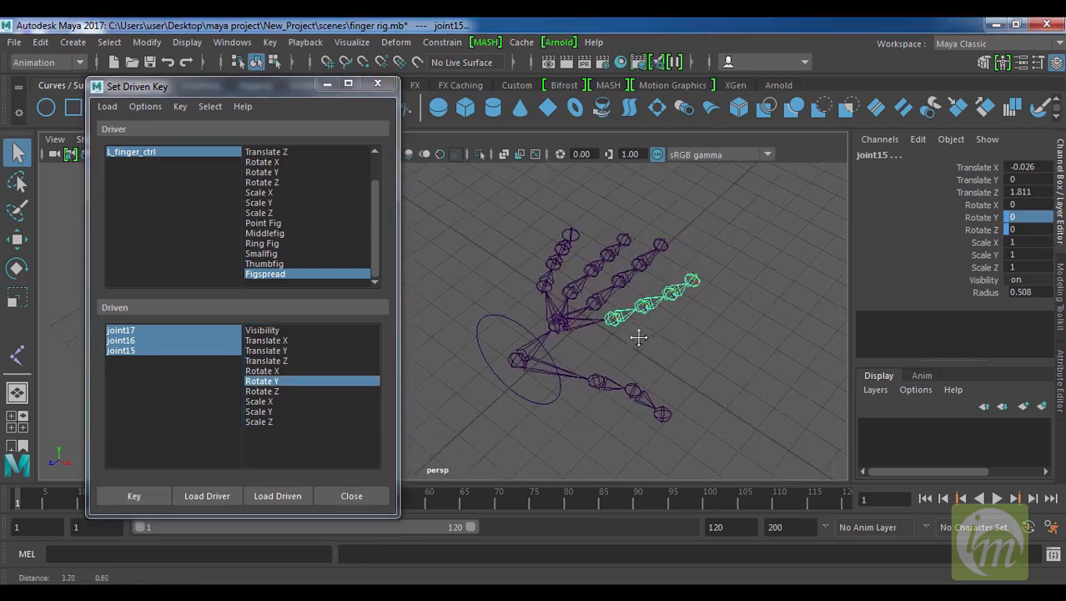
pyautogui.click(172, 153)
pyautogui.scroll(-3, 1031, 213)
pyautogui.click(1024, 252)
pyautogui.doubleClick(1025, 252)
pyautogui.write('-10')
pyautogui.press('Return')
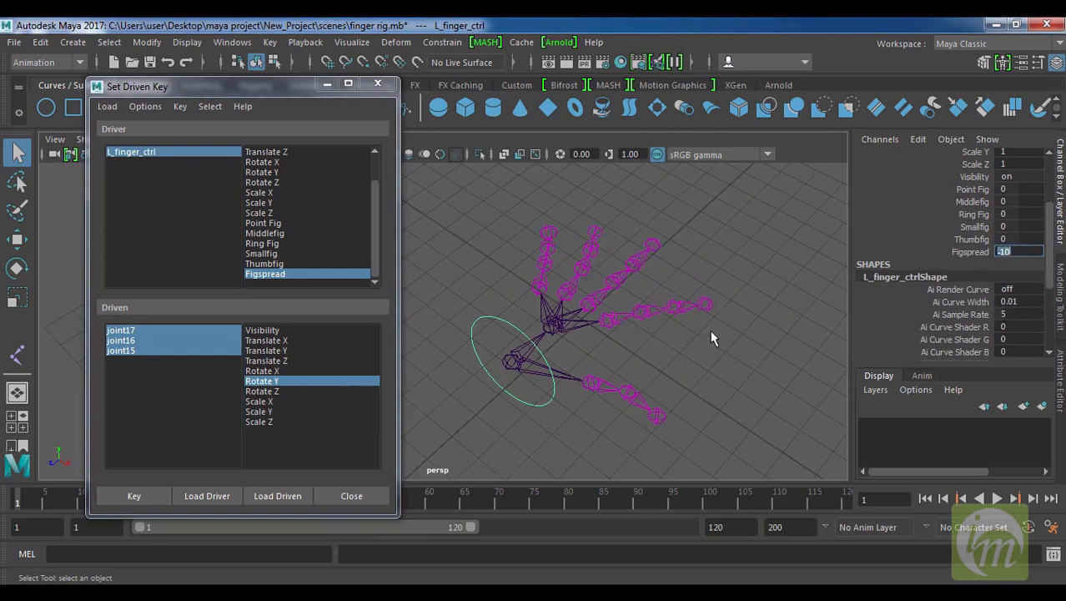
pyautogui.click(156, 495)
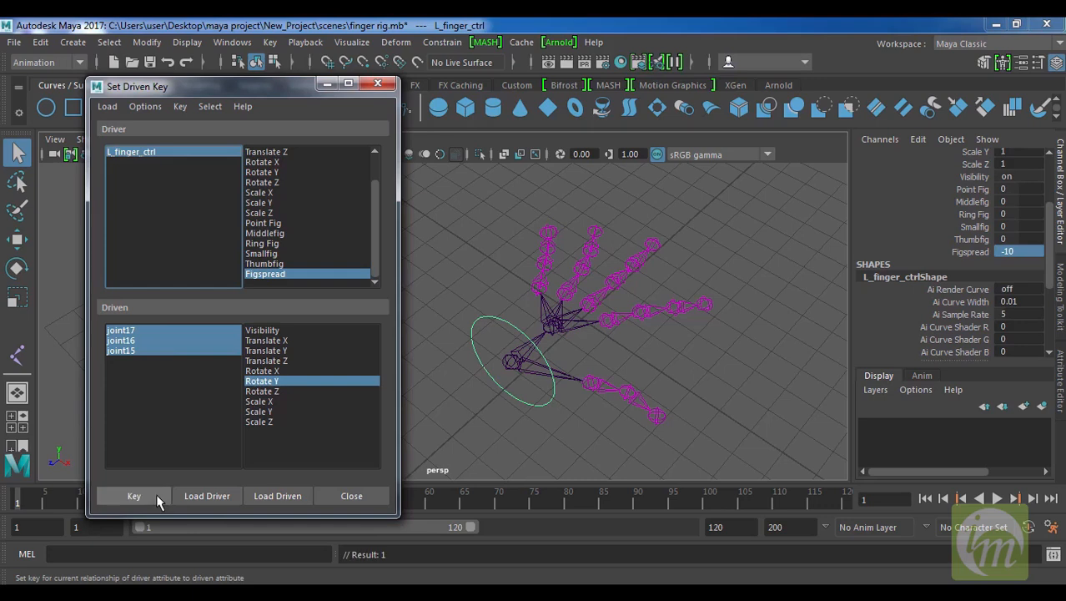
# Step: Set Figspread to 10, rotate joint17, joint16 and joint15 to a Rotate Y of 3.065, and set the driven key
pyautogui.doubleClick(1023, 252)
pyautogui.press('Return')
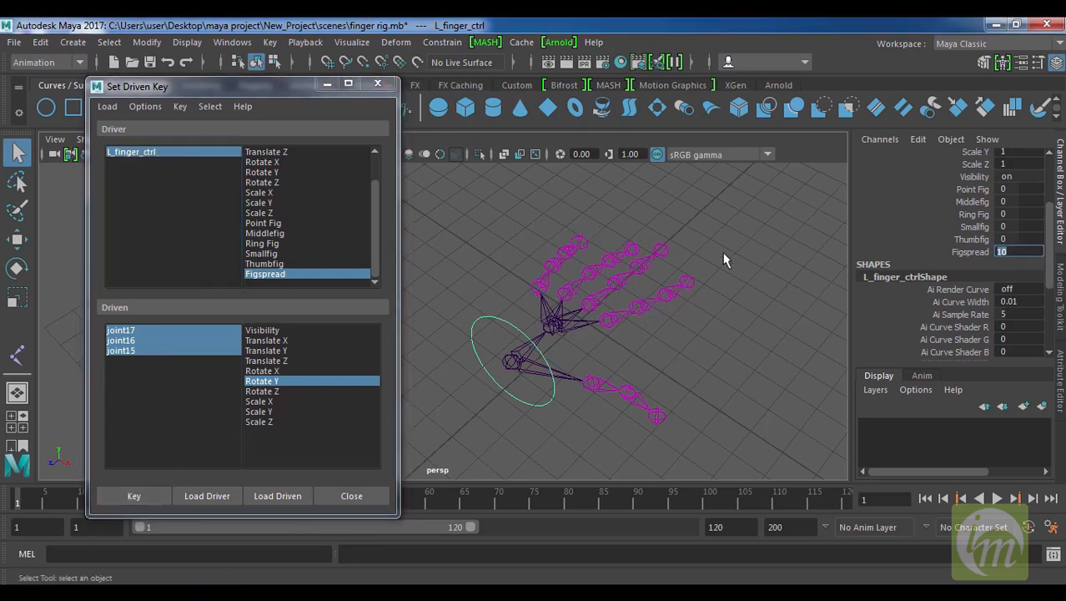
pyautogui.click(177, 331)
pyautogui.click(980, 218)
pyautogui.moveTo(770, 235); pyautogui.dragTo(761, 242, button='middle')
pyautogui.moveTo(749, 289); pyautogui.dragTo(703, 291, button='middle')
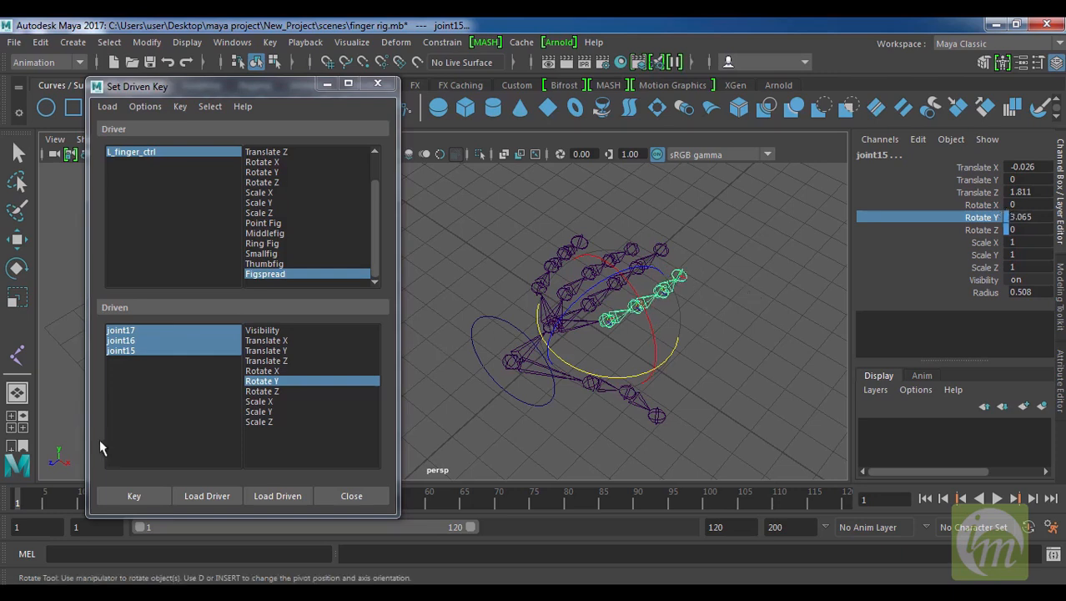
pyautogui.click(132, 497)
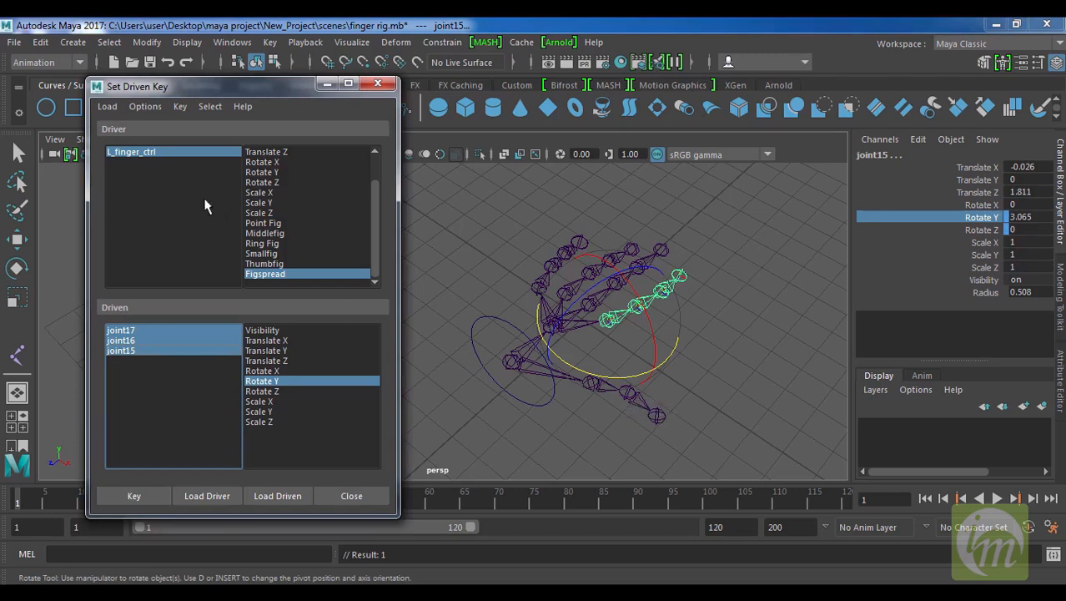
# Step: Return L_finger_ctrl's Figspread to 0 after keying joint17, joint16 and joint15
pyautogui.click(200, 155)
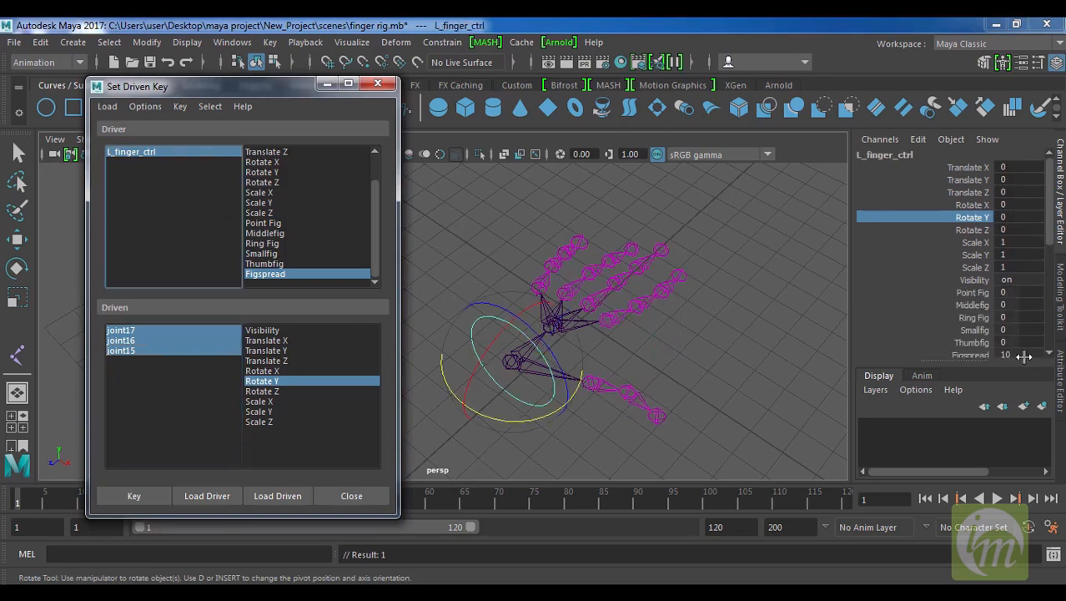
pyautogui.write('0')
pyautogui.press('Return')
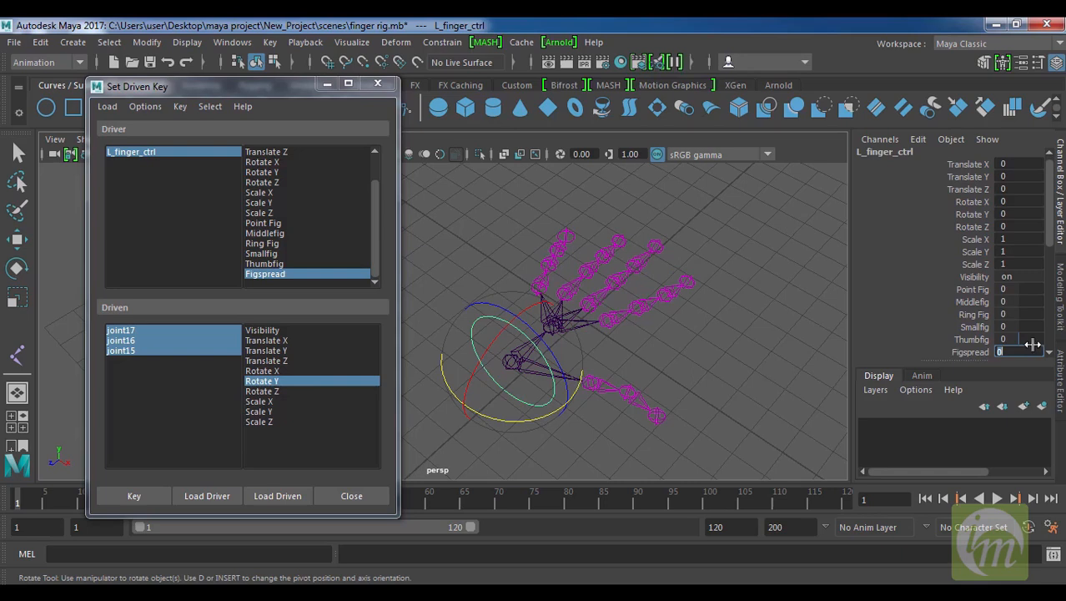
# Step: Load the thumb joints joint20 and joint19 as driven objects with Rotate X, Rotate Y and Rotate Z chosen for Figspread
pyautogui.press('q')
pyautogui.click(634, 398)
pyautogui.keyDown('shift'); pyautogui.click(594, 384); pyautogui.keyUp('shift')
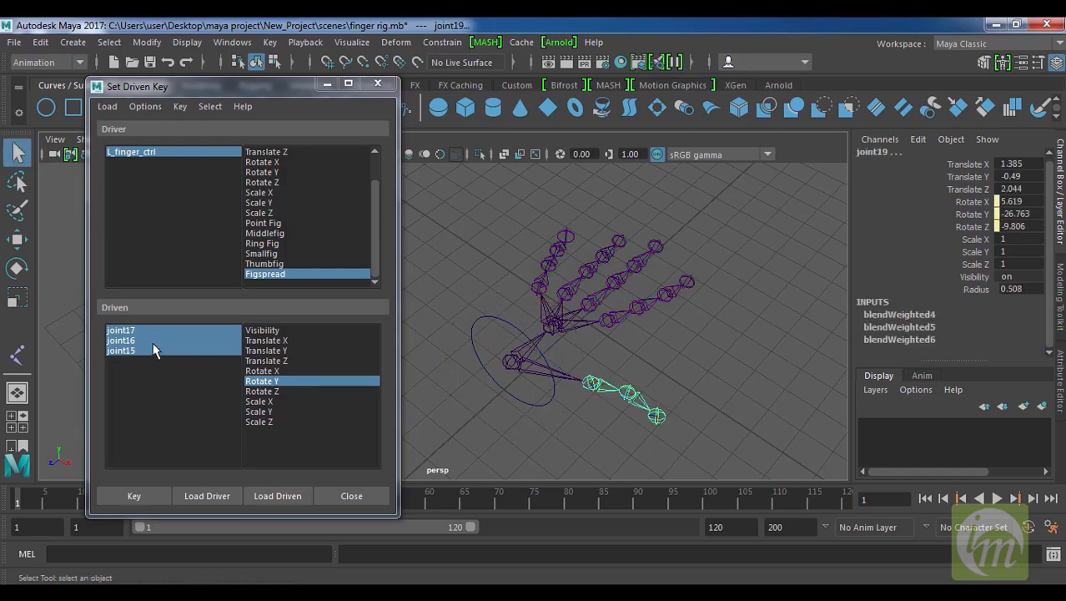
pyautogui.click(287, 495)
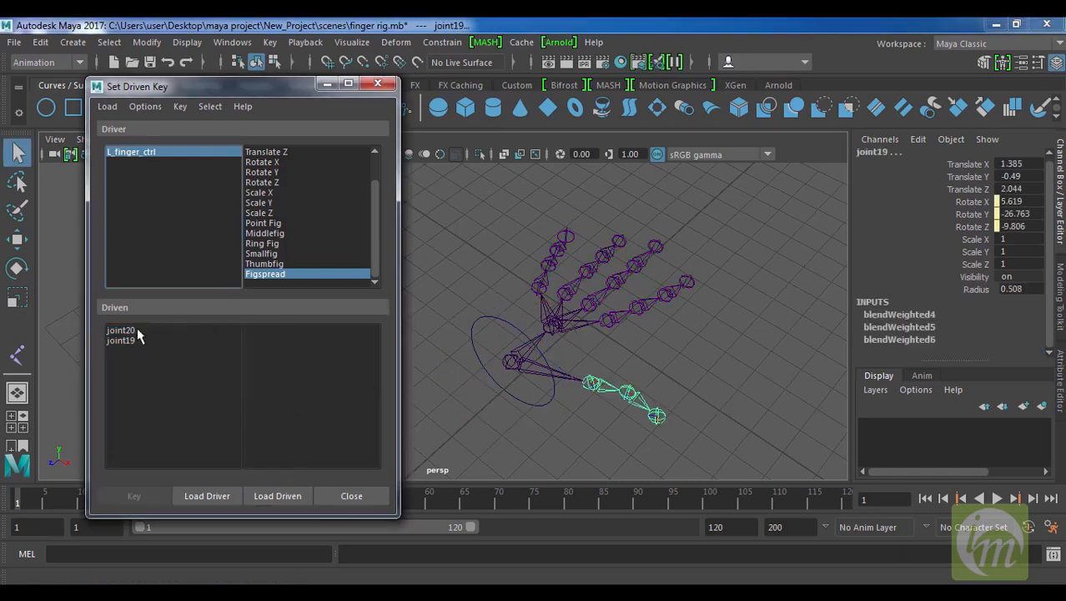
pyautogui.moveTo(138, 333); pyautogui.dragTo(138, 359)
pyautogui.moveTo(261, 371); pyautogui.dragTo(262, 390)
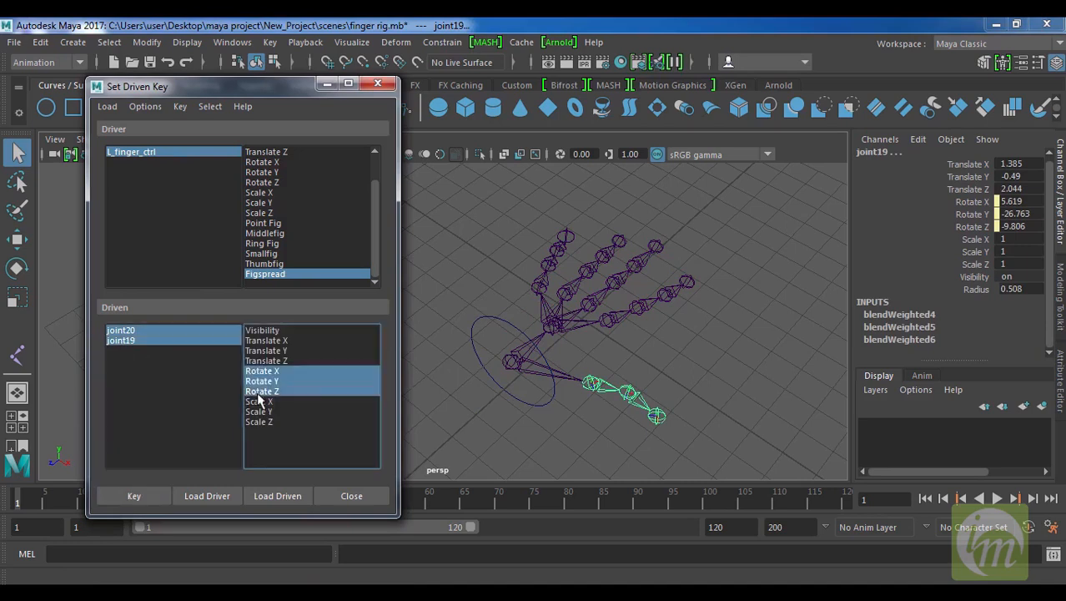
# Step: Set Rotate X, Y and Z of joint20 and joint19 to 0 and key them to Figspread at 0
pyautogui.press('e')
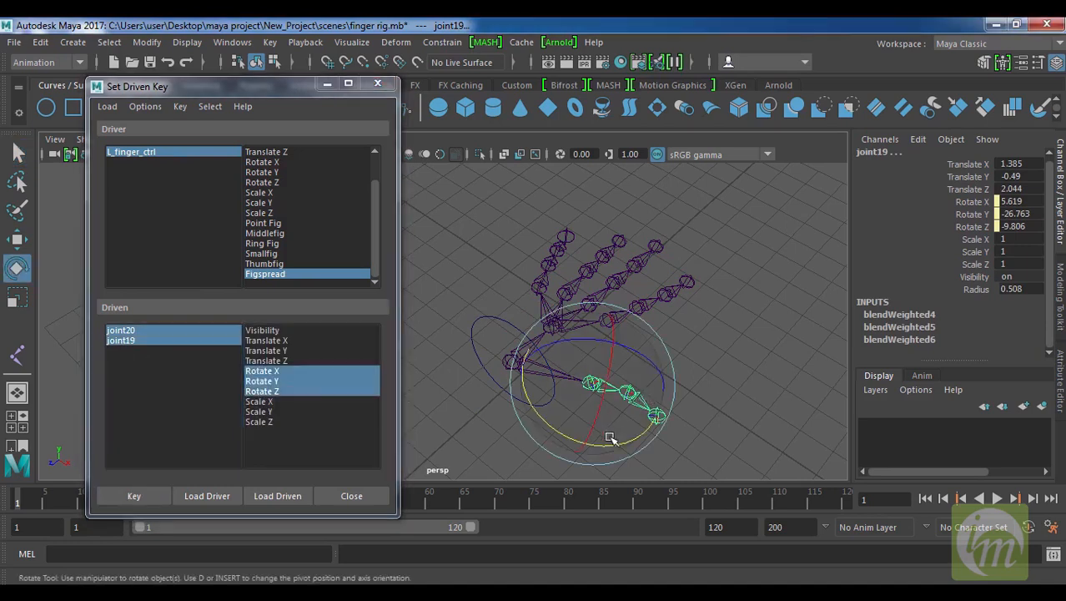
pyautogui.moveTo(633, 443)
pyautogui.mouseDown()
pyautogui.moveTo(648, 439)
pyautogui.moveTo(638, 436)
pyautogui.mouseUp()
pyautogui.moveTo(1028, 201); pyautogui.dragTo(1031, 224)
pyautogui.write('0')
pyautogui.press('Return')
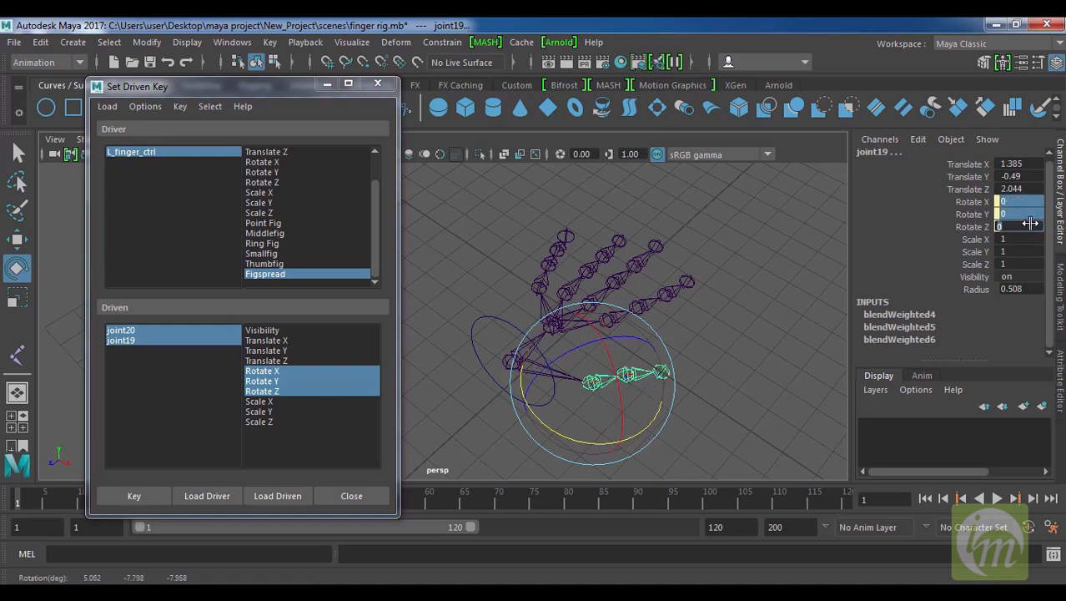
pyautogui.click(150, 495)
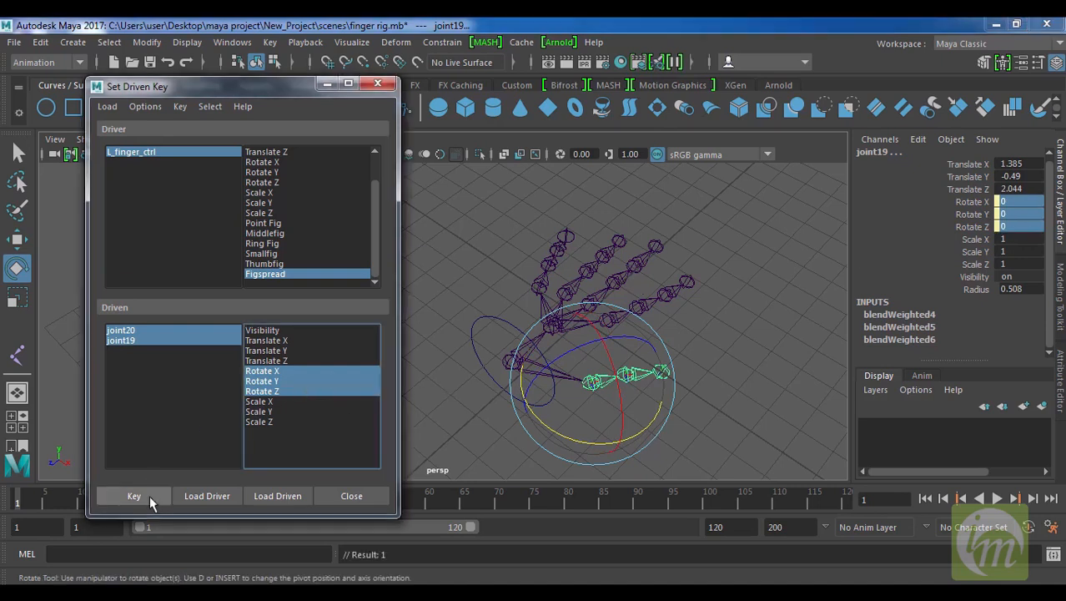
# Step: Set L_finger_ctrl's Figspread to -10 and set the driven key for the rotations of joint20 and joint19
pyautogui.click(174, 153)
pyautogui.click(1009, 351)
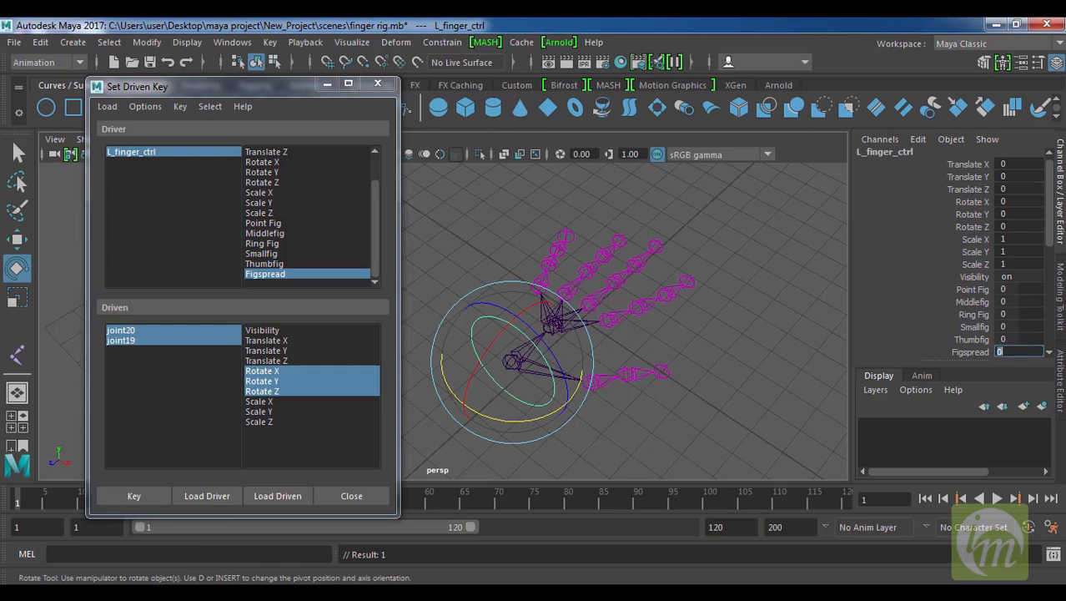
pyautogui.write('-10')
pyautogui.press('Return')
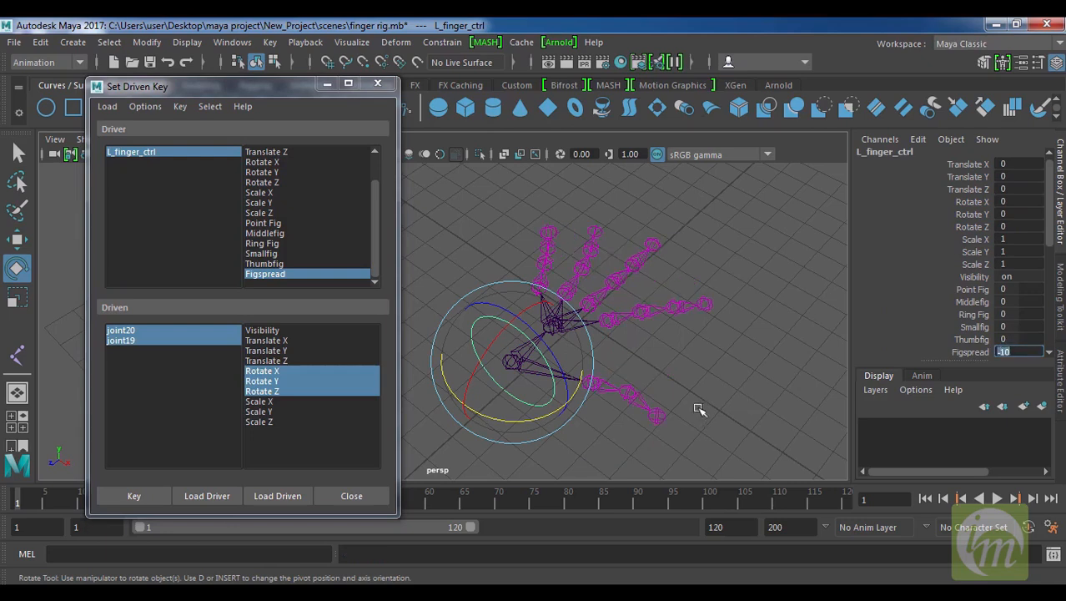
pyautogui.click(135, 497)
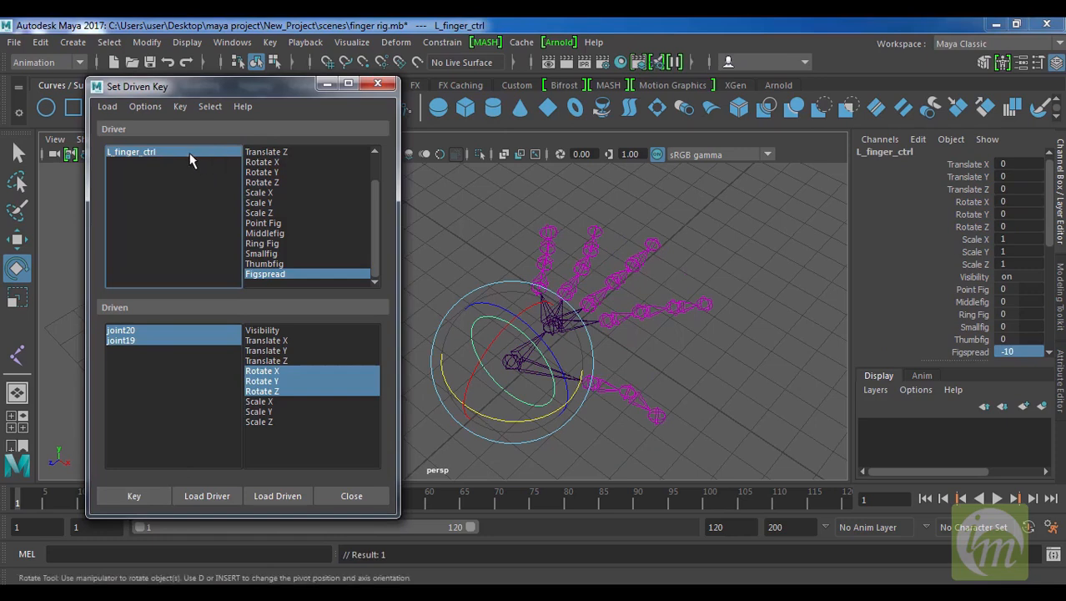
# Step: Set Figspread to 10, rotate joint20 and joint19 to 10.048, 19.806, -2.902 in X, Y and Z, and set the driven key
pyautogui.doubleClick(1020, 351)
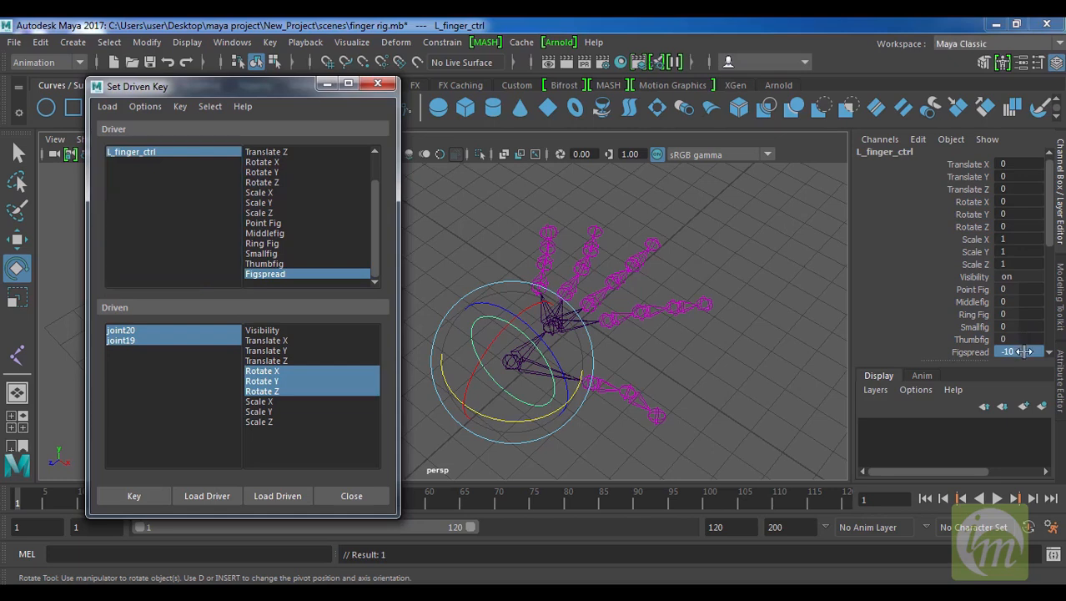
pyautogui.write('10')
pyautogui.press('Return')
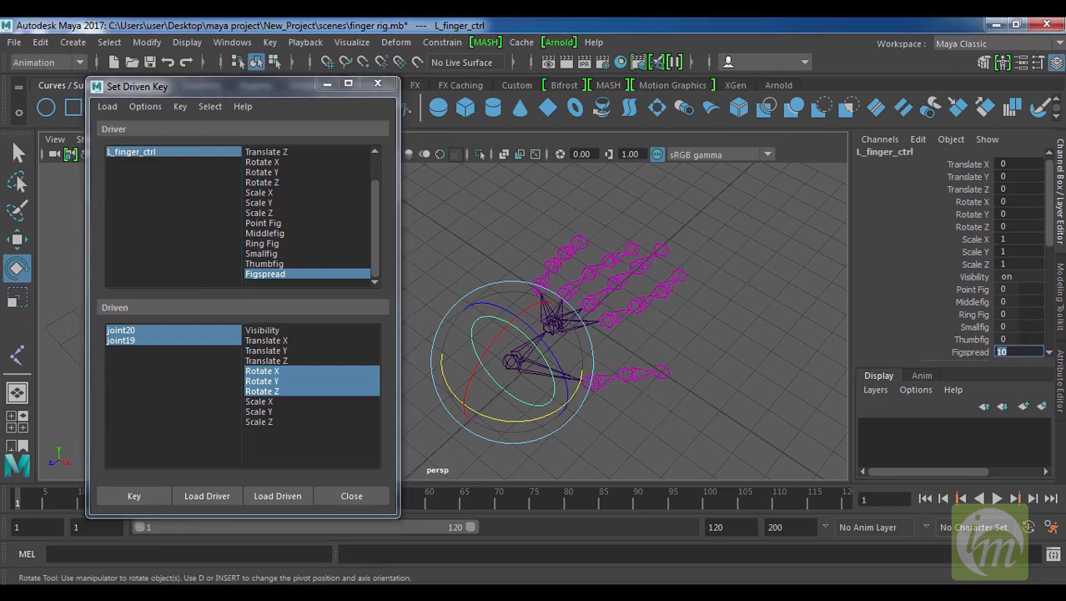
pyautogui.moveTo(492, 416); pyautogui.dragTo(507, 423)
pyautogui.moveTo(166, 328); pyautogui.dragTo(174, 348)
pyautogui.moveTo(583, 414); pyautogui.dragTo(615, 429)
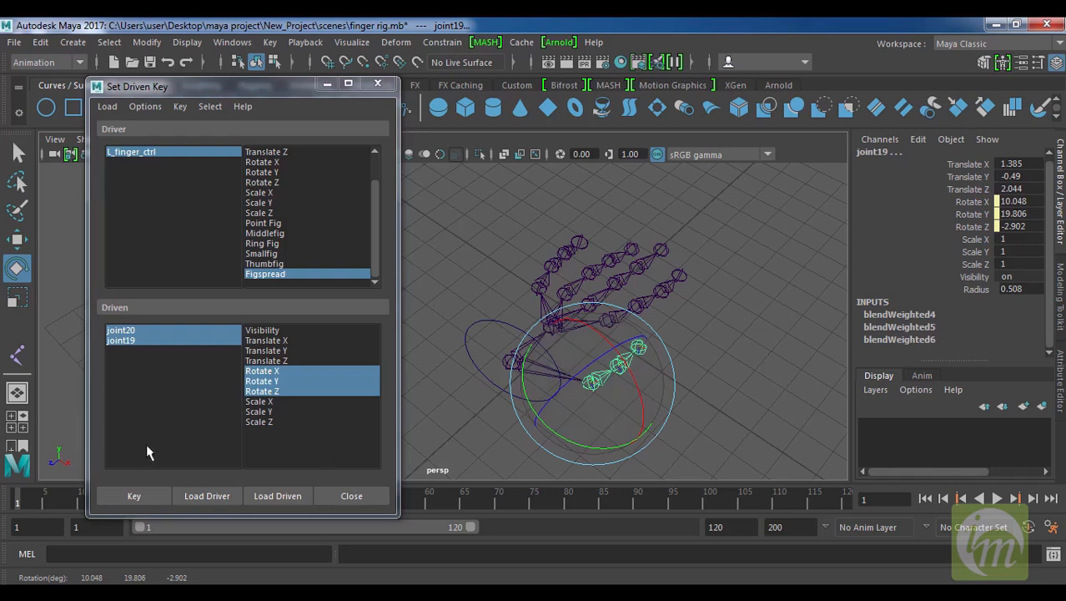
pyautogui.click(134, 496)
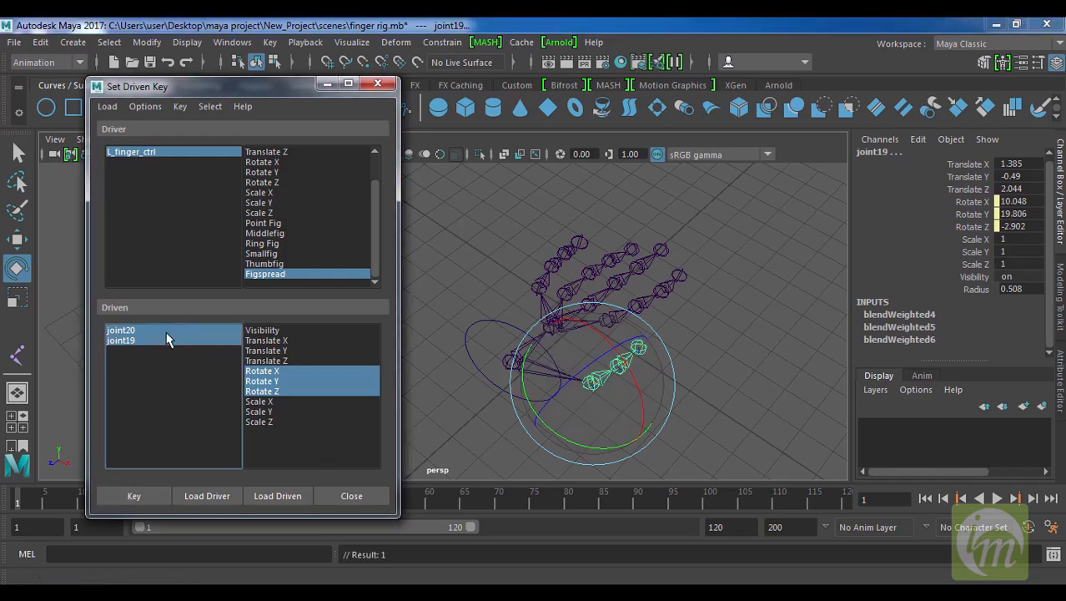
# Step: Reset L_finger_ctrl's Rotate Y and Figspread to 0 and set the driven key for joint20 and joint19
pyautogui.click(167, 158)
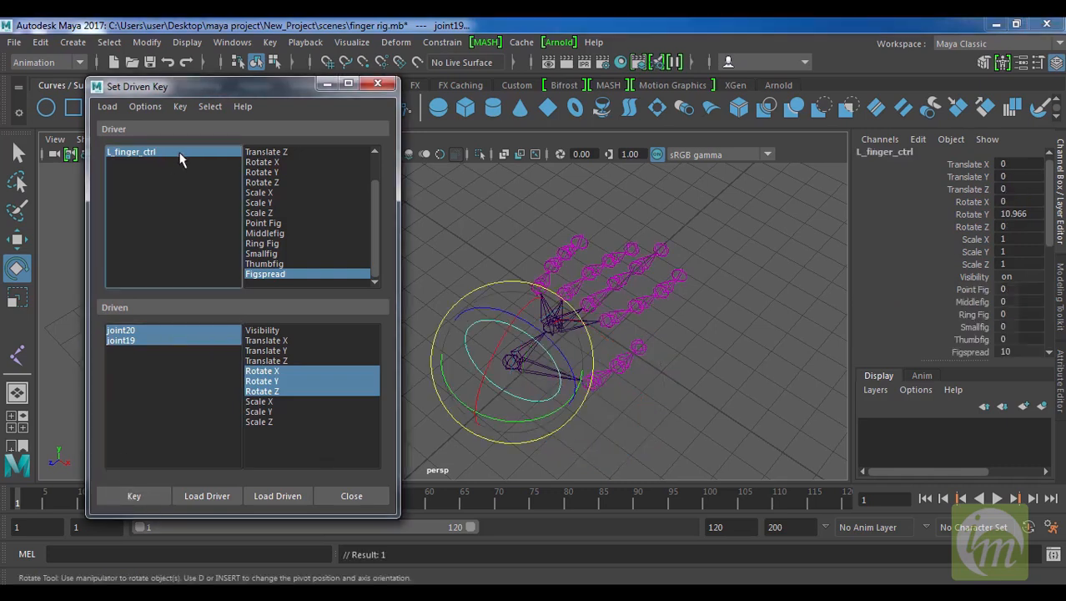
pyautogui.click(1035, 215)
pyautogui.write('0')
pyautogui.press('Return')
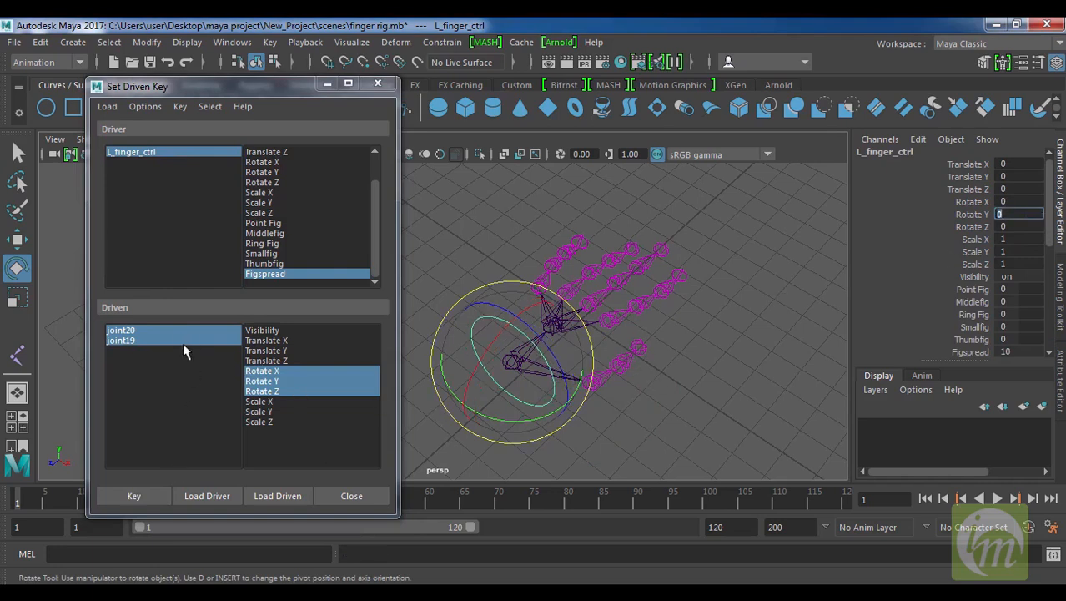
pyautogui.doubleClick(1014, 351)
pyautogui.write('0')
pyautogui.press('Return')
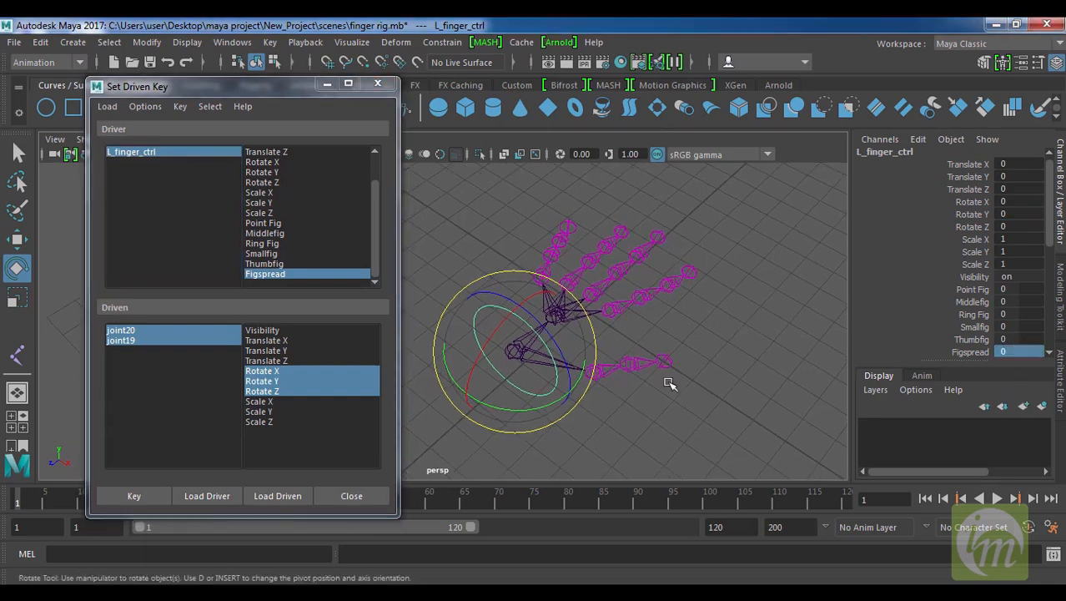
pyautogui.click(133, 495)
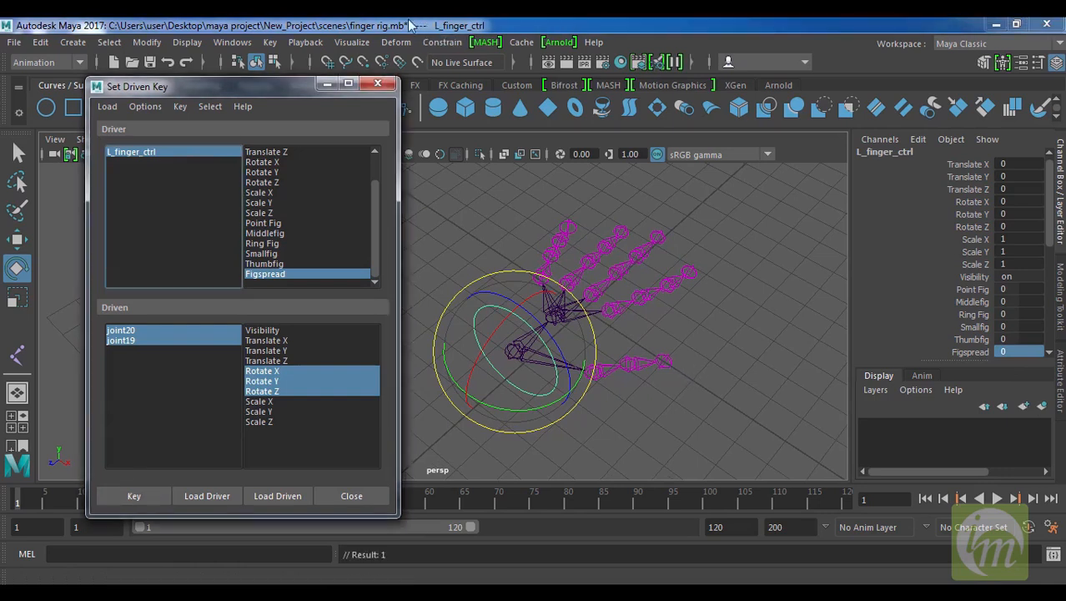
# Step: Close the Set Driven Key window, select L_finger_ctrl and test the finger spread by varying Figspread
pyautogui.click(378, 83)
pyautogui.keyDown('alt'); pyautogui.moveTo(674, 317); pyautogui.dragTo(636, 332); pyautogui.keyUp('alt')
pyautogui.click(630, 333)
pyautogui.moveTo(443, 295); pyautogui.dragTo(424, 322)
pyautogui.keyDown('alt'); pyautogui.moveTo(702, 354); pyautogui.dragTo(654, 342); pyautogui.keyUp('alt')
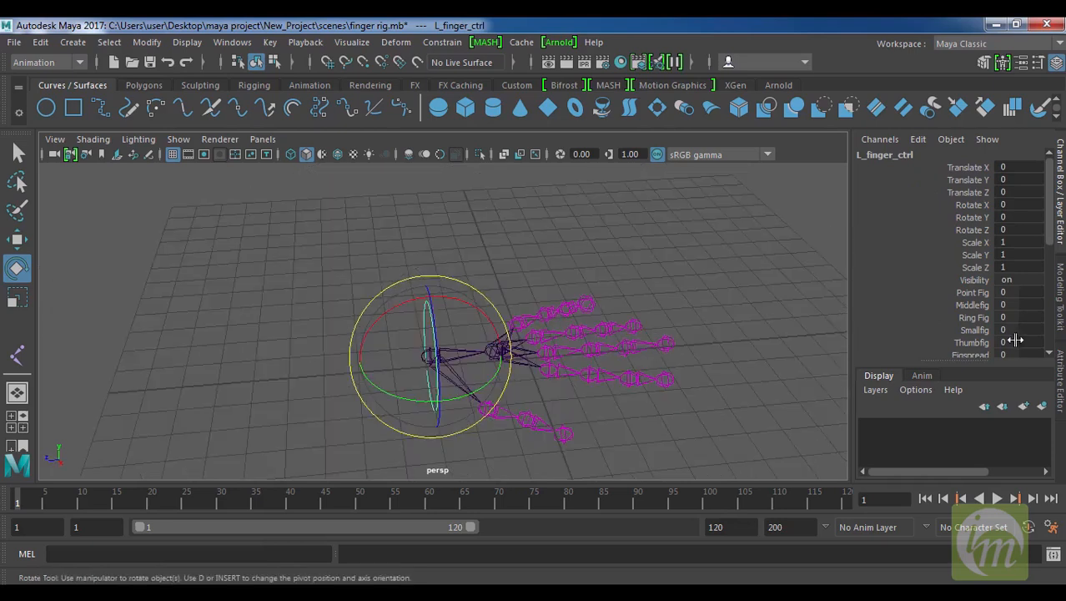
pyautogui.click(970, 355)
pyautogui.moveTo(736, 307); pyautogui.dragTo(693, 325, button='middle')
# Step: Test Point Fig through Thumbfig together on L_finger_ctrl, and reset all finger attributes including Figspread to 0
pyautogui.moveTo(972, 290); pyautogui.dragTo(974, 340)
pyautogui.moveTo(501, 222); pyautogui.dragTo(484, 284, button='middle')
pyautogui.moveTo(1023, 289); pyautogui.dragTo(1022, 351)
pyautogui.write('0')
pyautogui.press('Return')
# Step: Examine the rigged hand from several angles with L_finger_ctrl selected
pyautogui.keyDown('alt'); pyautogui.moveTo(681, 299); pyautogui.dragTo(880, 332); pyautogui.keyUp('alt')
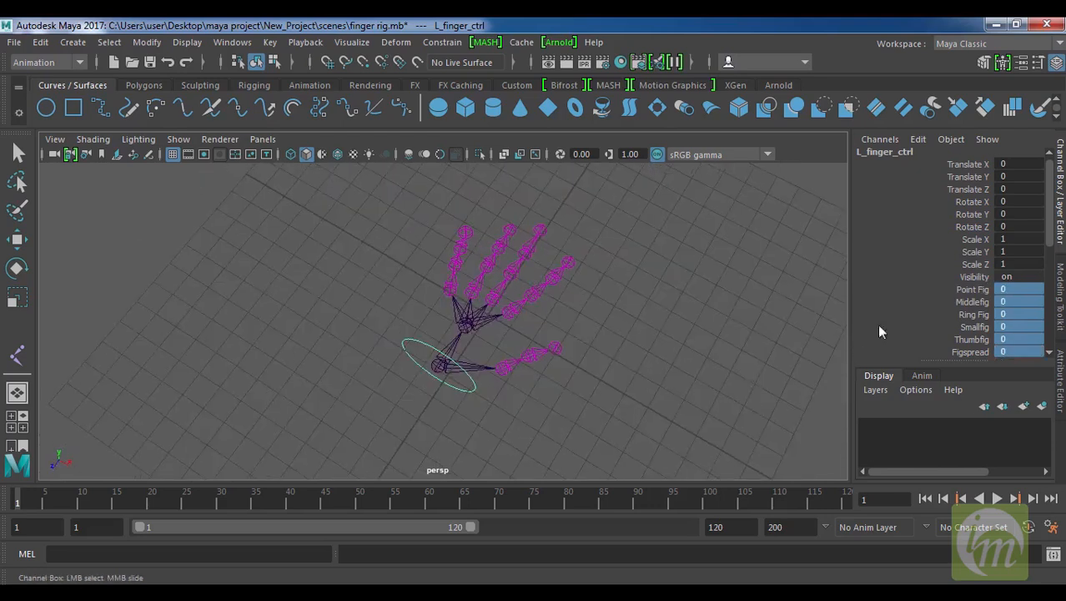
pyautogui.keyDown('alt'); pyautogui.moveTo(595, 357); pyautogui.dragTo(516, 309); pyautogui.keyUp('alt')
pyautogui.keyDown('alt'); pyautogui.moveTo(517, 308); pyautogui.dragTo(665, 405, button='right'); pyautogui.keyUp('alt')
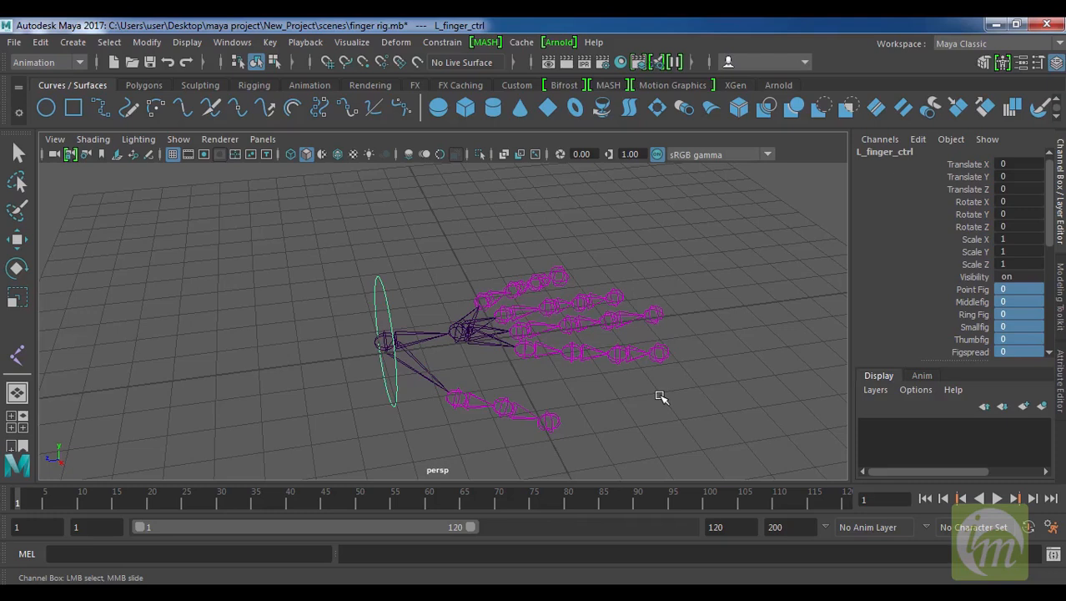
pyautogui.moveTo(363, 246); pyautogui.dragTo(417, 289)
pyautogui.press('e')
pyautogui.keyDown('alt'); pyautogui.moveTo(481, 344); pyautogui.dragTo(534, 335); pyautogui.keyUp('alt')
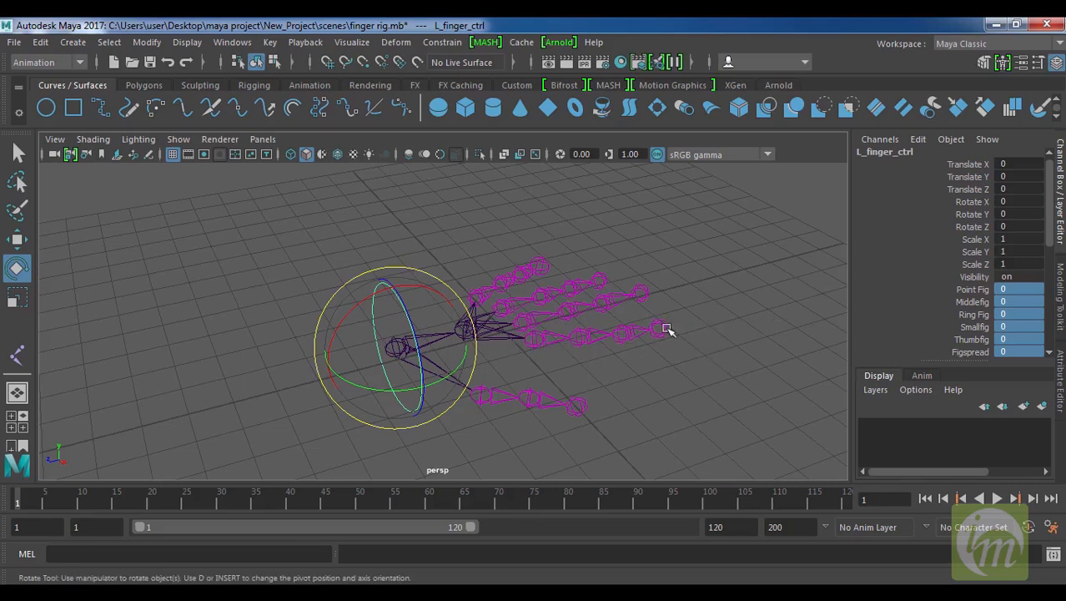
pyautogui.keyDown('alt'); pyautogui.moveTo(683, 398); pyautogui.dragTo(620, 364); pyautogui.keyUp('alt')
pyautogui.moveTo(338, 247); pyautogui.dragTo(403, 307)
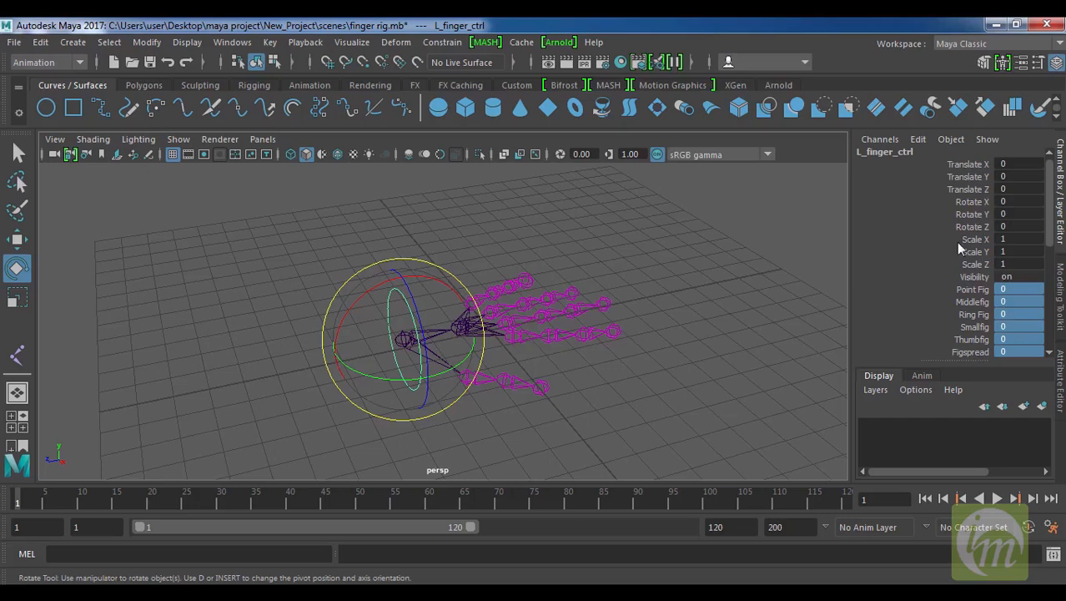
pyautogui.moveTo(361, 250); pyautogui.dragTo(403, 311)
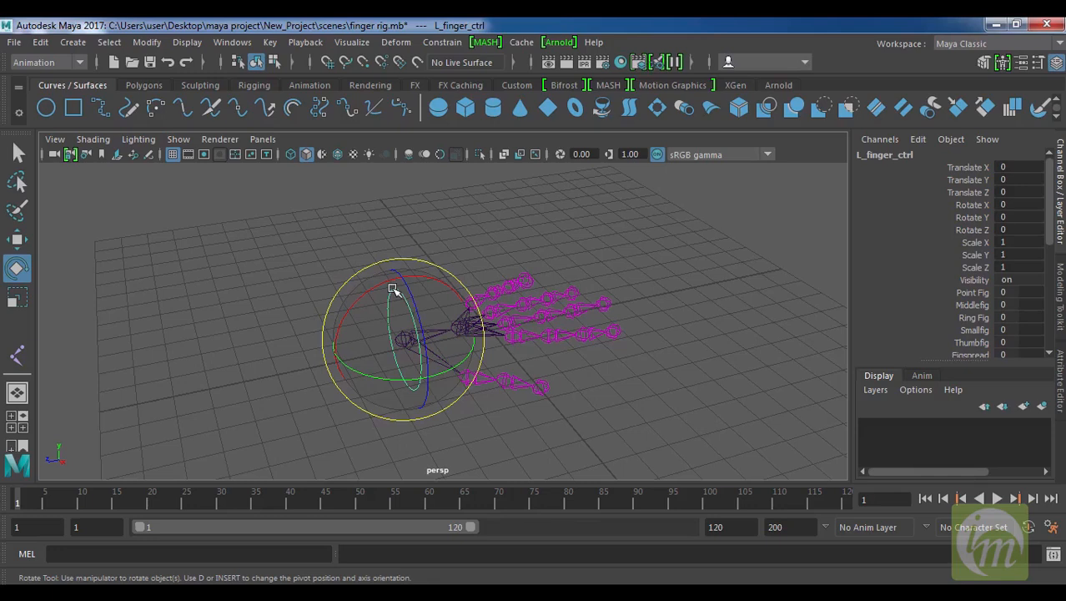
# Step: Deselect the hand control and save the finger rig scene
pyautogui.click(626, 333)
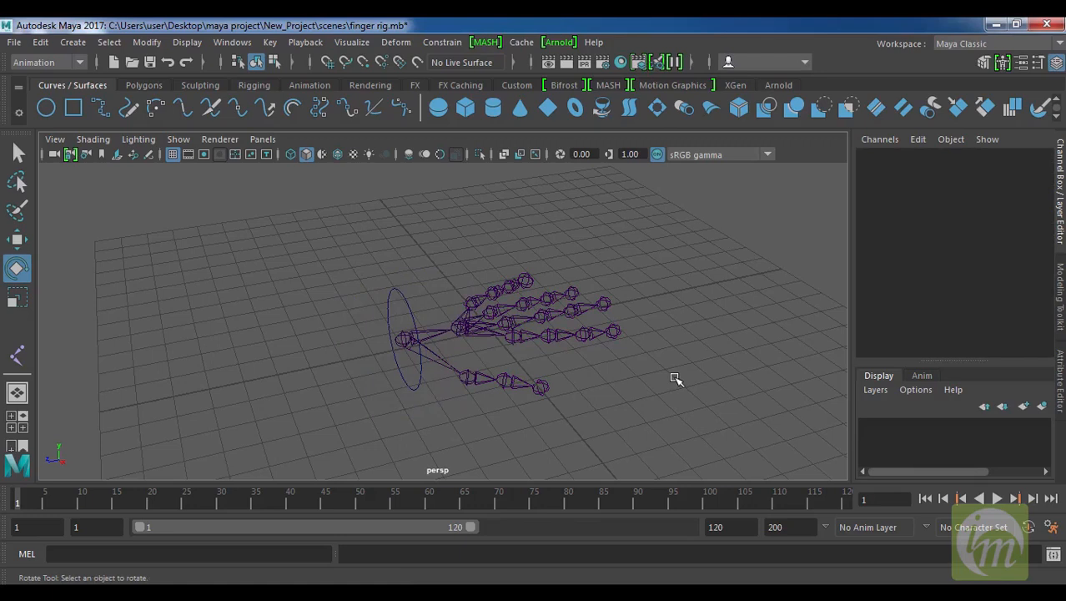
pyautogui.keyDown('alt'); pyautogui.moveTo(678, 379); pyautogui.dragTo(645, 367); pyautogui.keyUp('alt')
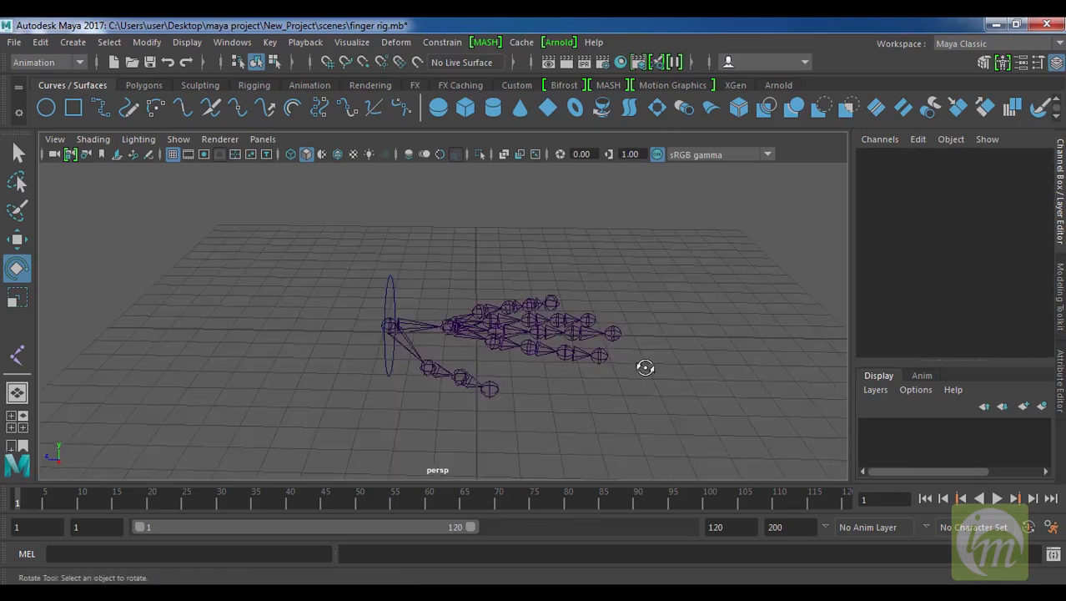
pyautogui.hotkey('ctrl', 's')
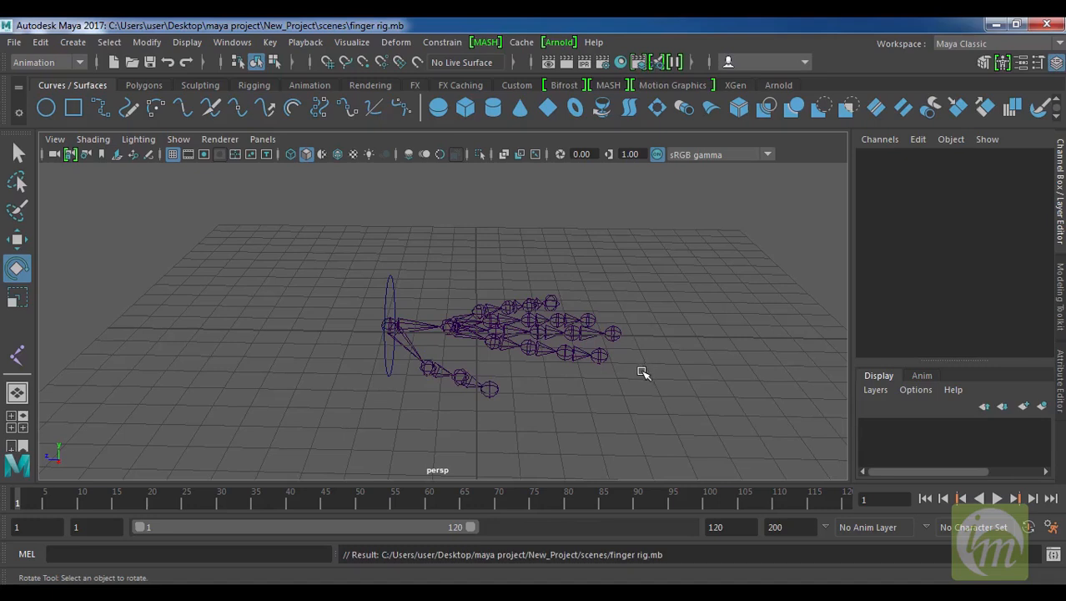
pyautogui.keyDown('alt'); pyautogui.moveTo(642, 372); pyautogui.dragTo(554, 374); pyautogui.keyUp('alt')
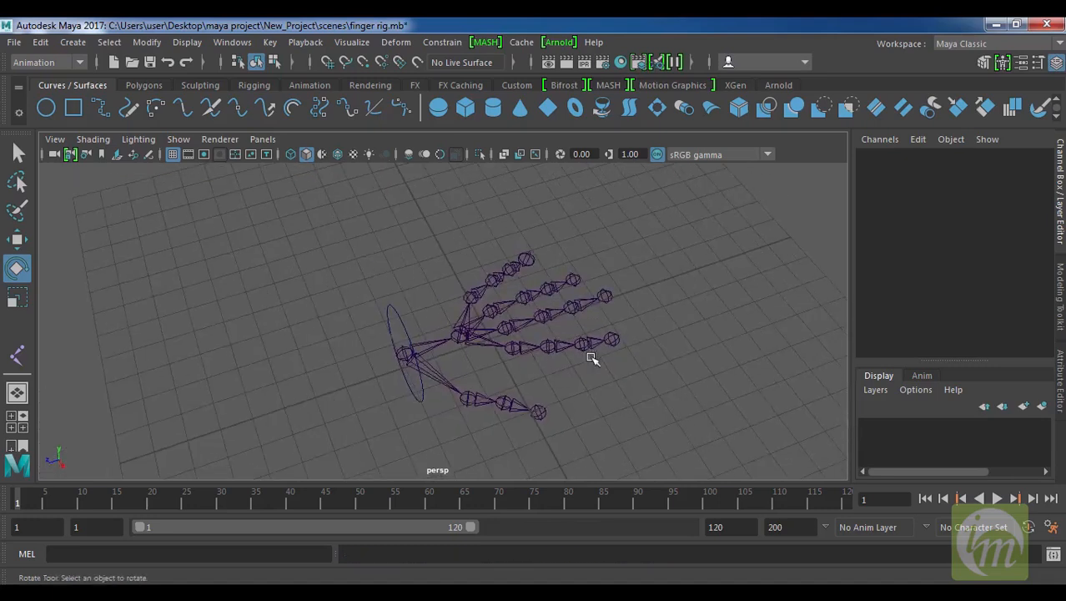
pyautogui.keyDown('alt'); pyautogui.moveTo(593, 355); pyautogui.dragTo(635, 345, button='middle'); pyautogui.keyUp('alt')
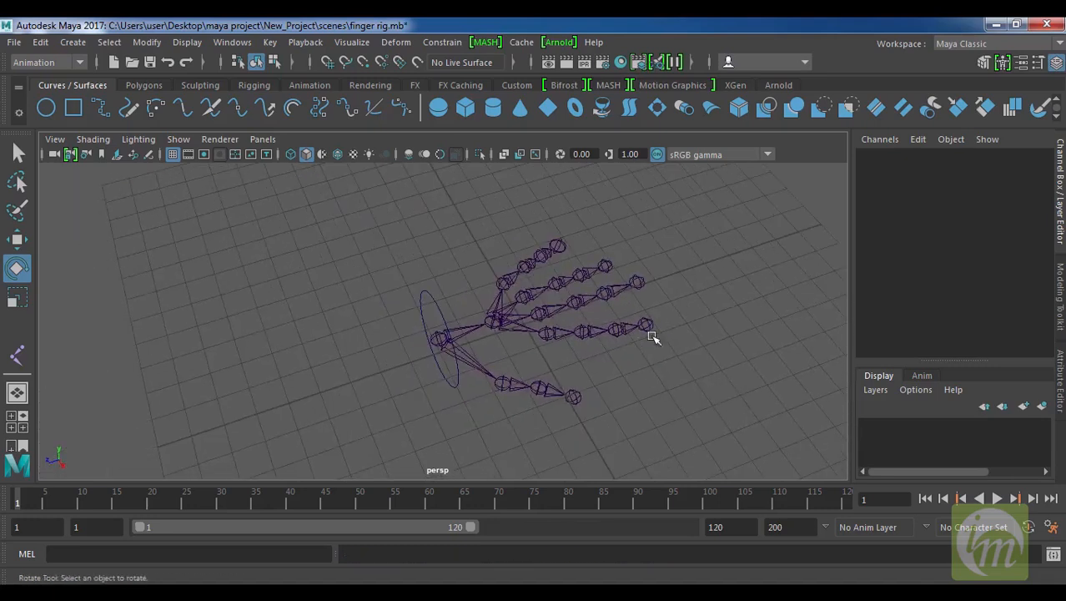
pyautogui.keyDown('alt'); pyautogui.moveTo(574, 369); pyautogui.dragTo(557, 343); pyautogui.keyUp('alt')
pyautogui.moveTo(395, 253); pyautogui.dragTo(439, 297)
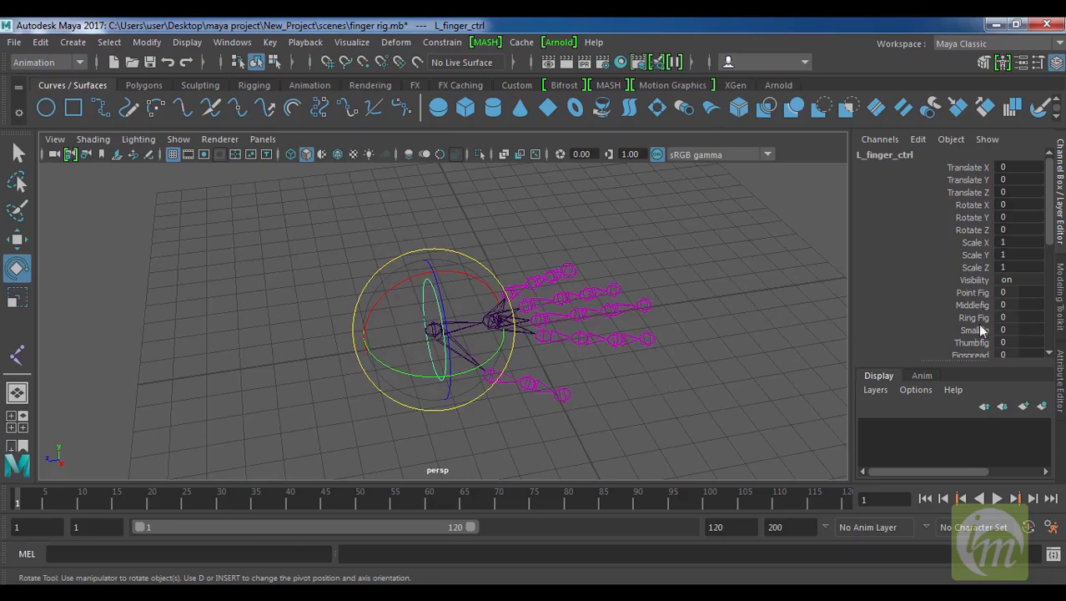
pyautogui.click(681, 410)
pyautogui.keyDown('alt'); pyautogui.moveTo(682, 410); pyautogui.dragTo(621, 390); pyautogui.keyUp('alt')
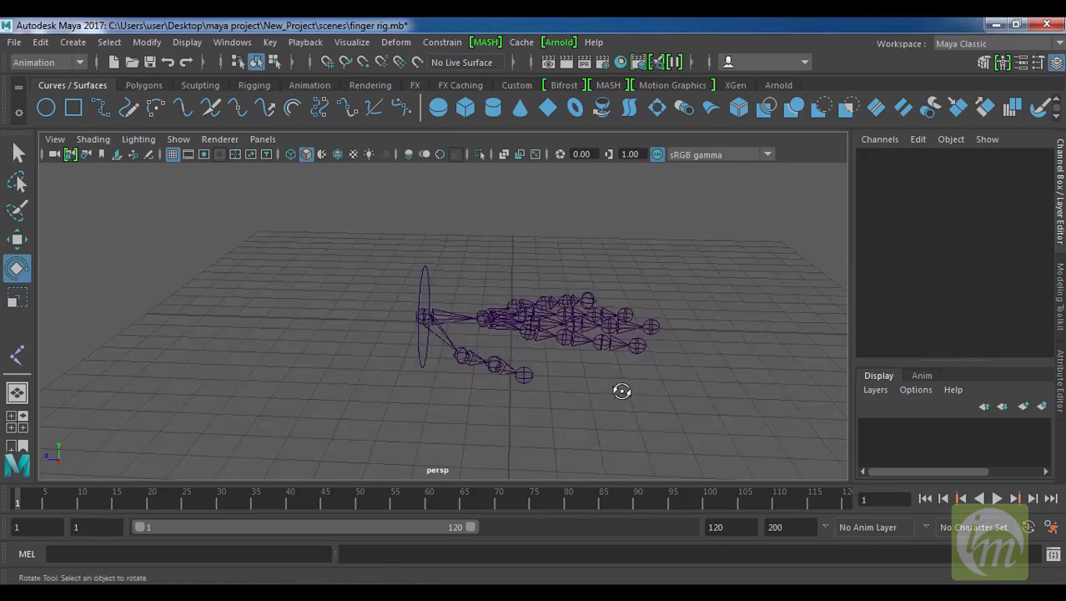